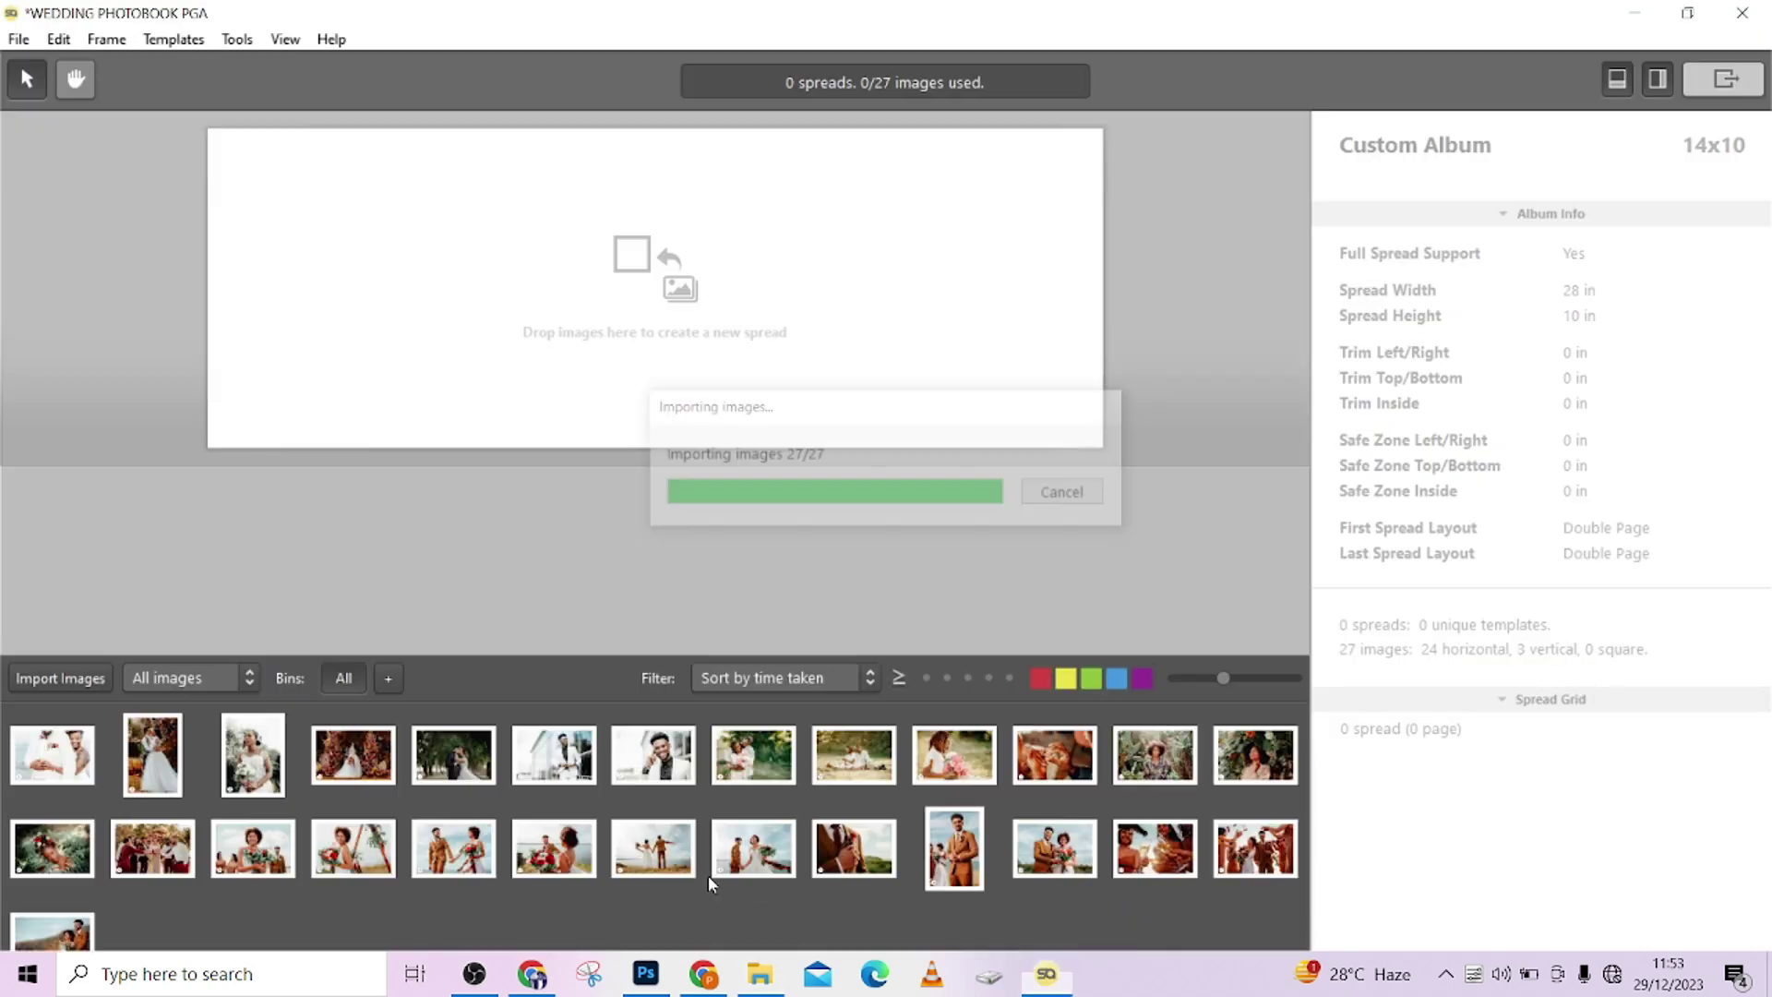
Step: Create the first spread from five photos: the bride among red foliage and the four consecutive bouquet and bride-and-groom shots starting with the smiling bride
{"action": "left_click", "coordinate": [354, 754]}
{"action": "left_click", "coordinate": [253, 848], "text": "ctrl"}
{"action": "left_click", "coordinate": [353, 848], "text": "ctrl"}
{"action": "left_click", "coordinate": [453, 848], "text": "ctrl"}
{"action": "left_click", "coordinate": [554, 848], "text": "ctrl"}
{"action": "left_click_drag", "start_coordinate": [554, 848], "coordinate": [646, 295]}
Step: Give the first spread a layout with one large central photo flanked by four smaller ones, and check it in the designer
{"action": "left_click", "coordinate": [1255, 331]}
{"action": "left_click", "coordinate": [1256, 330]}
{"action": "key", "text": "Escape"}
{"action": "double_click", "coordinate": [1064, 277]}
{"action": "key", "text": "ctrl+a"}
{"action": "key", "text": "Escape"}
Step: Set the background colour of both pages of the first spread to lavender #aaaaff
{"action": "left_click", "coordinate": [926, 449]}
{"action": "left_click", "coordinate": [1440, 355]}
{"action": "left_click", "coordinate": [1187, 384]}
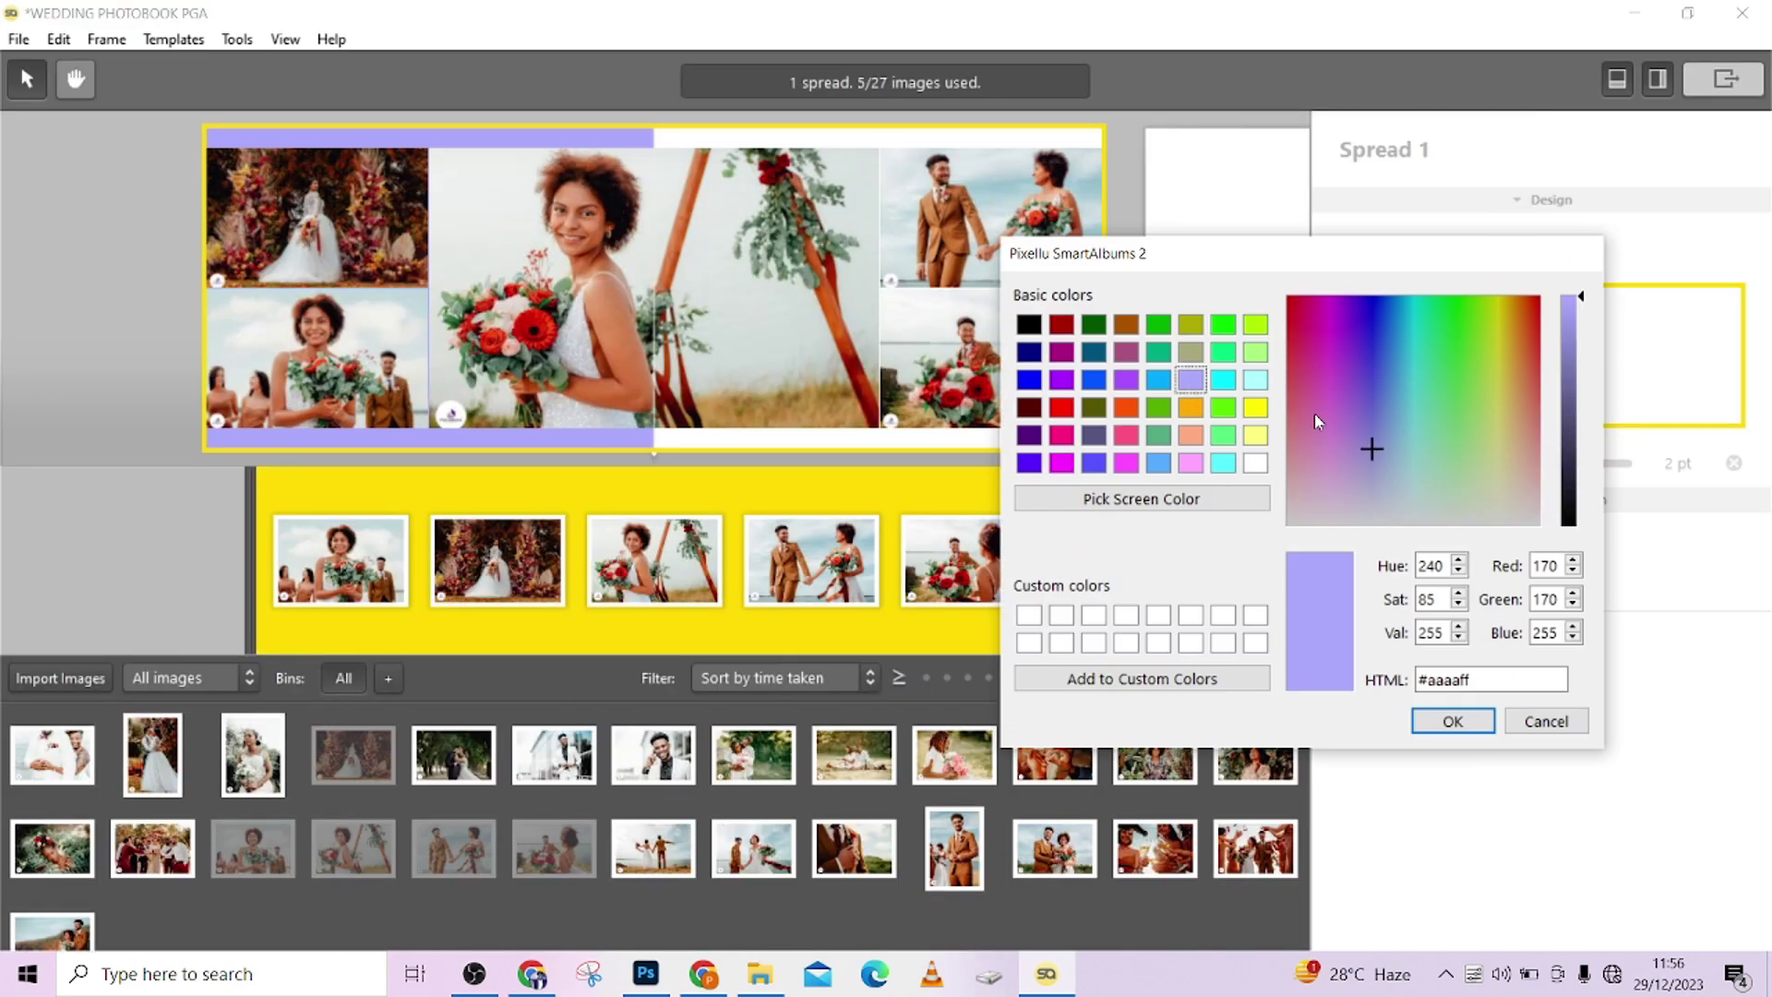
{"action": "left_click", "coordinate": [1455, 716]}
{"action": "left_click", "coordinate": [1643, 355]}
{"action": "left_click", "coordinate": [1187, 479]}
{"action": "left_click", "coordinate": [1452, 811]}
Step: Add an orange border to the first spread's large central photo and its neighbouring photos on the right page
{"action": "left_click", "coordinate": [646, 313]}
{"action": "key", "text": "Tab"}
{"action": "key", "text": "Tab"}
{"action": "mouse_move", "coordinate": [1647, 601]}
{"action": "left_mouse_down"}
{"action": "mouse_move", "coordinate": [1521, 602]}
{"action": "mouse_move", "coordinate": [1638, 599]}
{"action": "left_mouse_up"}
{"action": "left_click_drag", "start_coordinate": [1410, 629], "coordinate": [1603, 625]}
{"action": "left_click", "coordinate": [1738, 628]}
{"action": "left_click", "coordinate": [1554, 862]}
Step: Add matching 6 pt orange borders to the remaining small photos on the first spread's left page
{"action": "key", "text": "shift+Tab"}
{"action": "key", "text": "shift+Tab"}
{"action": "left_click_drag", "start_coordinate": [1410, 627], "coordinate": [1555, 627]}
{"action": "key", "text": "shift+Tab"}
{"action": "key", "text": "shift+Tab"}
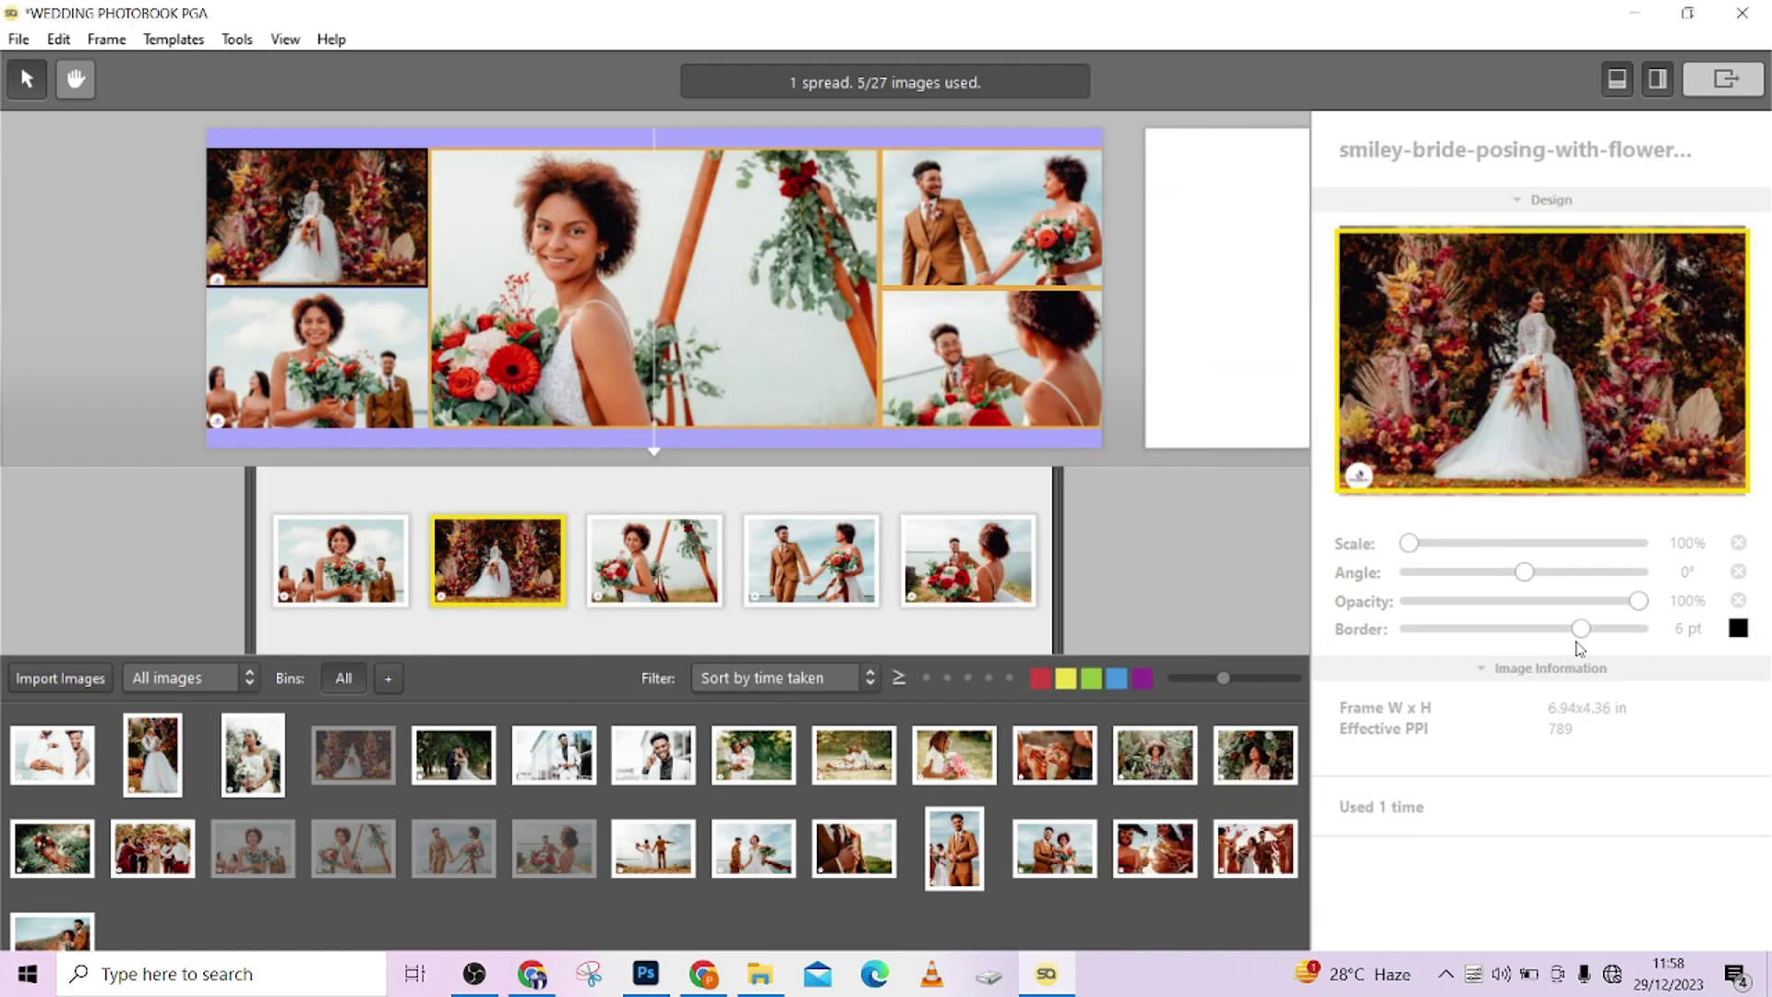
{"action": "left_click", "coordinate": [1738, 628]}
Step: Create the second spread from the five consecutive photos running from the man in the white suit to the woman with pink flowers
{"action": "left_click_drag", "start_coordinate": [1304, 868], "coordinate": [1304, 902]}
{"action": "left_click", "coordinate": [554, 780]}
{"action": "left_click", "coordinate": [954, 780], "text": "shift"}
{"action": "left_click_drag", "start_coordinate": [954, 780], "coordinate": [733, 534]}
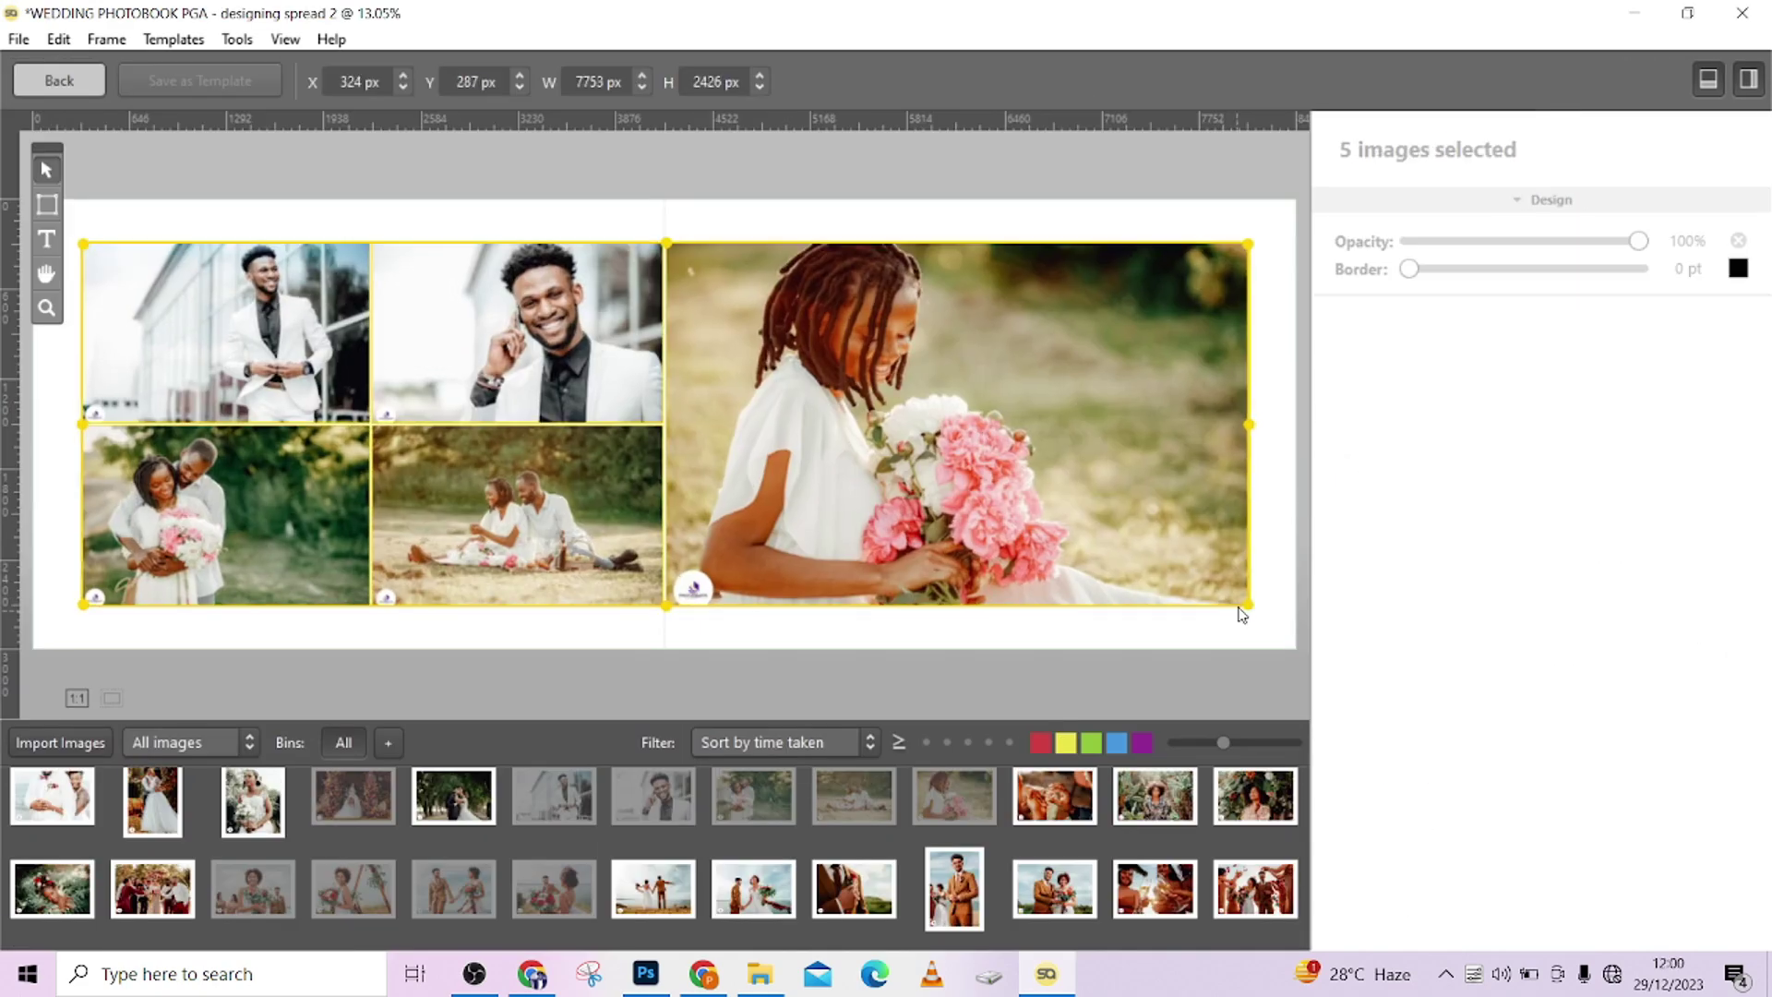
Step: Lay out the second spread with the picnic photo as full background and the other four photos in a two-by-two grid over it
{"action": "left_click", "coordinate": [553, 226]}
{"action": "left_click", "coordinate": [554, 350]}
{"action": "left_click_drag", "start_coordinate": [554, 350], "coordinate": [730, 382]}
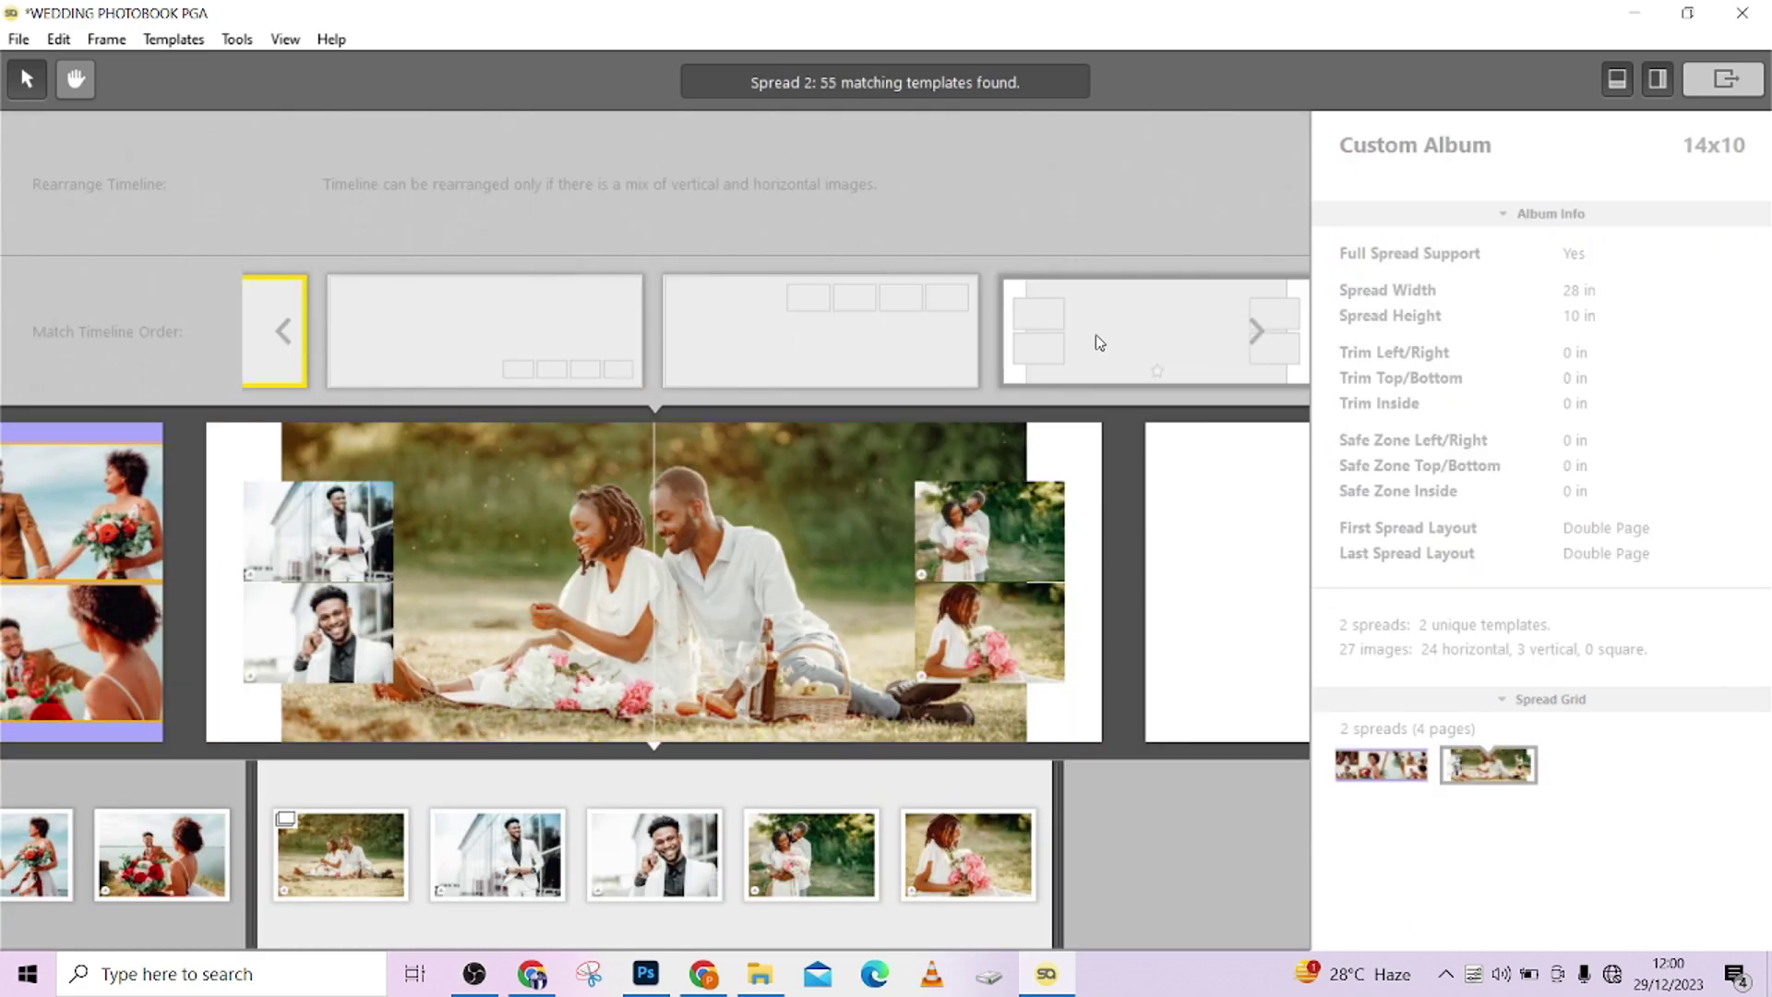
{"action": "left_click", "coordinate": [1258, 332]}
{"action": "left_click", "coordinate": [1258, 332]}
{"action": "double_click", "coordinate": [960, 440]}
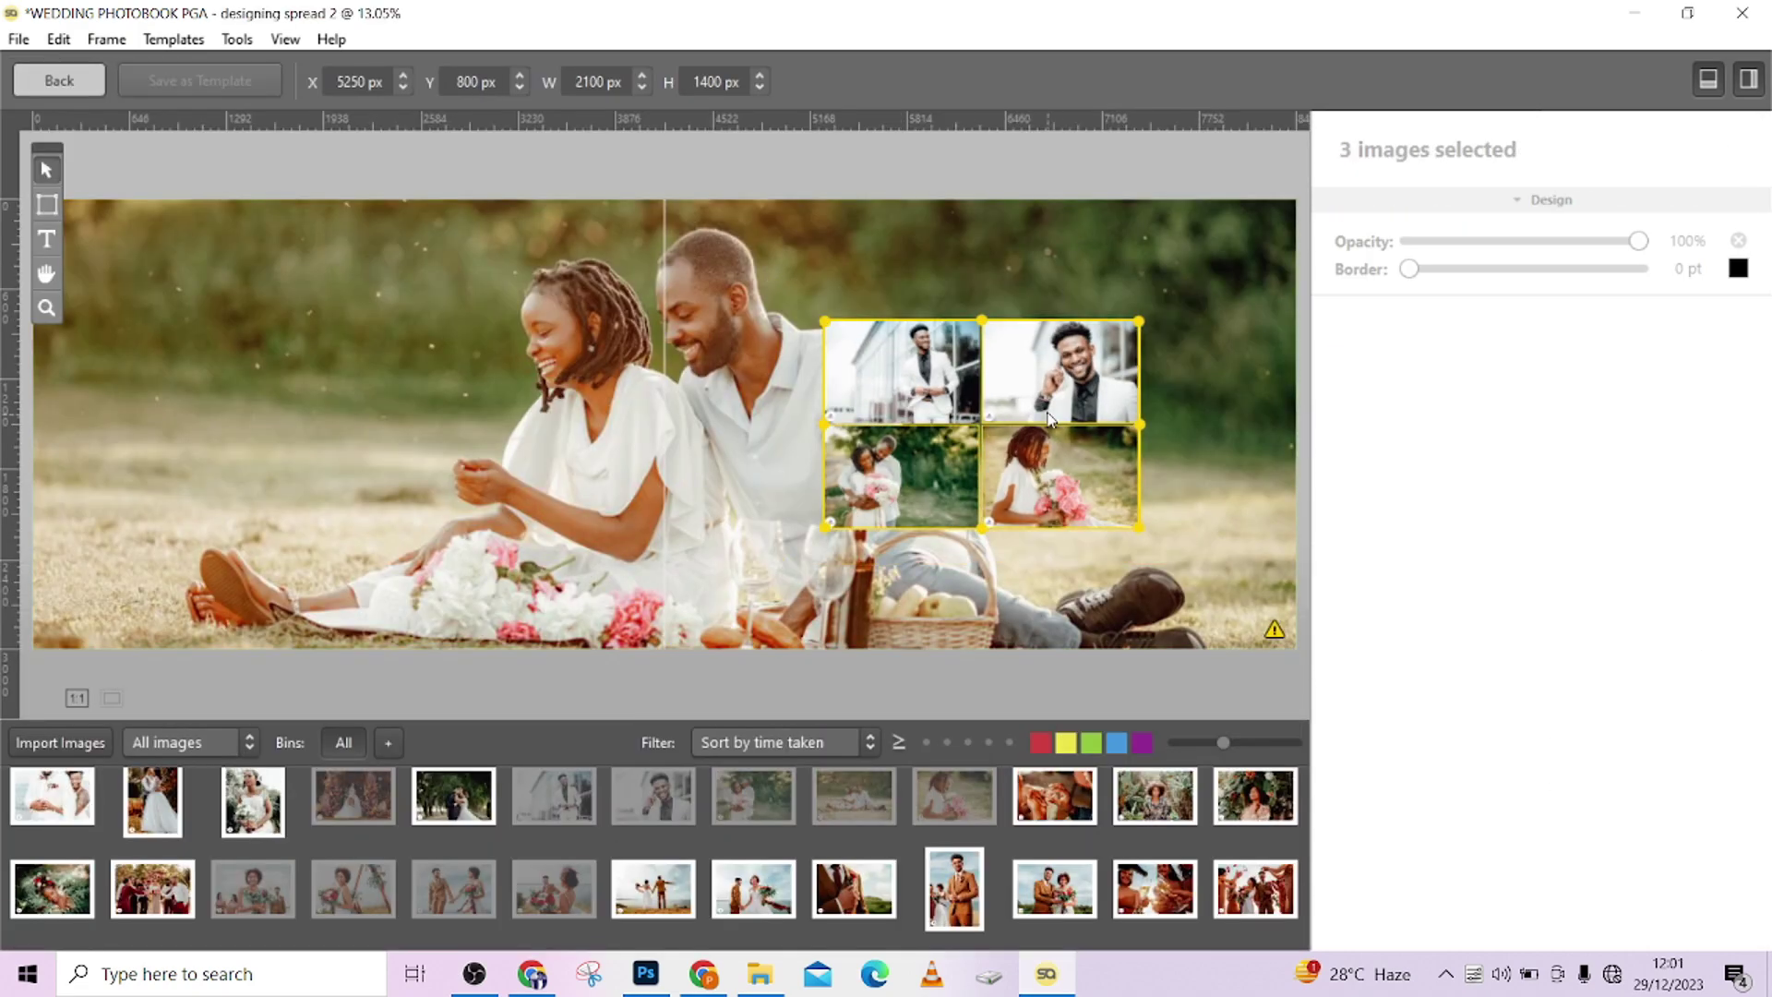
{"action": "key", "text": "Escape"}
Step: Build the third spread with the group toast photo as full background and the photo of the woman among ferns as an inset
{"action": "left_click_drag", "start_coordinate": [901, 729], "coordinate": [901, 657]}
{"action": "left_click", "coordinate": [1228, 287]}
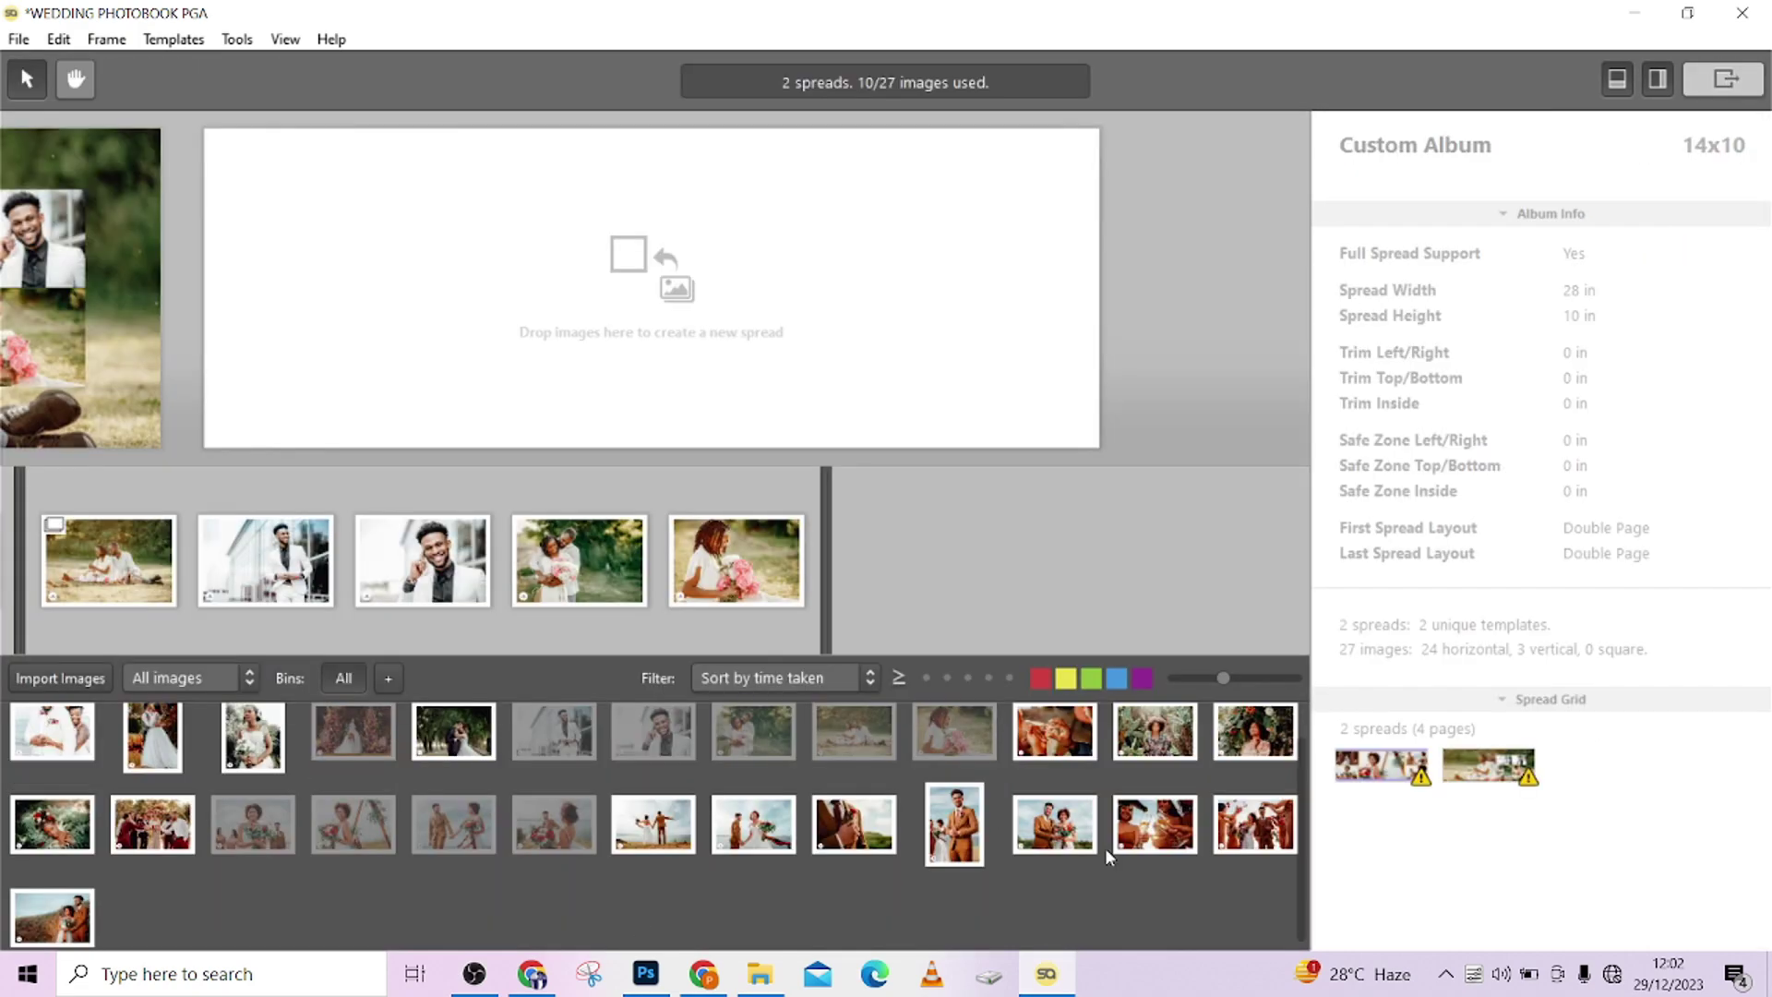
{"action": "double_click", "coordinate": [712, 296]}
{"action": "left_click", "coordinate": [1256, 330]}
{"action": "left_click", "coordinate": [1145, 346]}
{"action": "double_click", "coordinate": [1145, 346]}
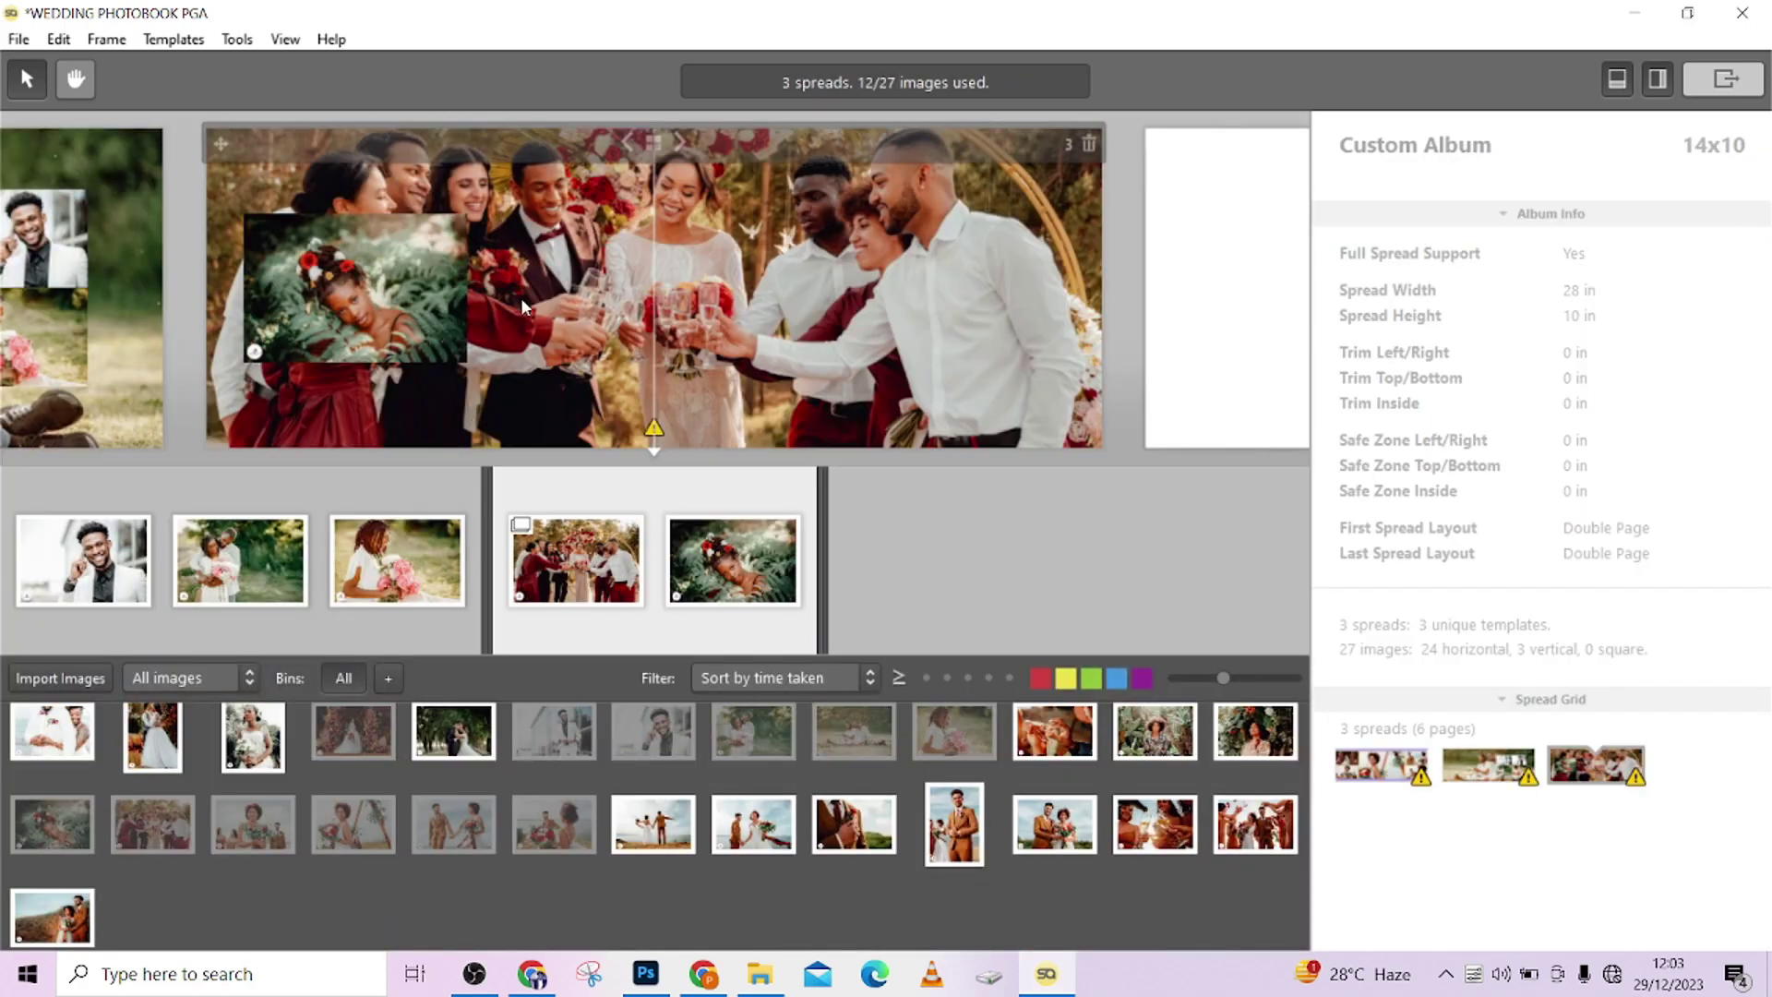
Step: Export all spreads for print as JPG with the sRGB colour profile, and view the first exported spread
{"action": "left_click", "coordinate": [355, 285]}
{"action": "key", "text": "Page_Up"}
{"action": "left_click", "coordinate": [1724, 78]}
{"action": "left_click", "coordinate": [507, 400]}
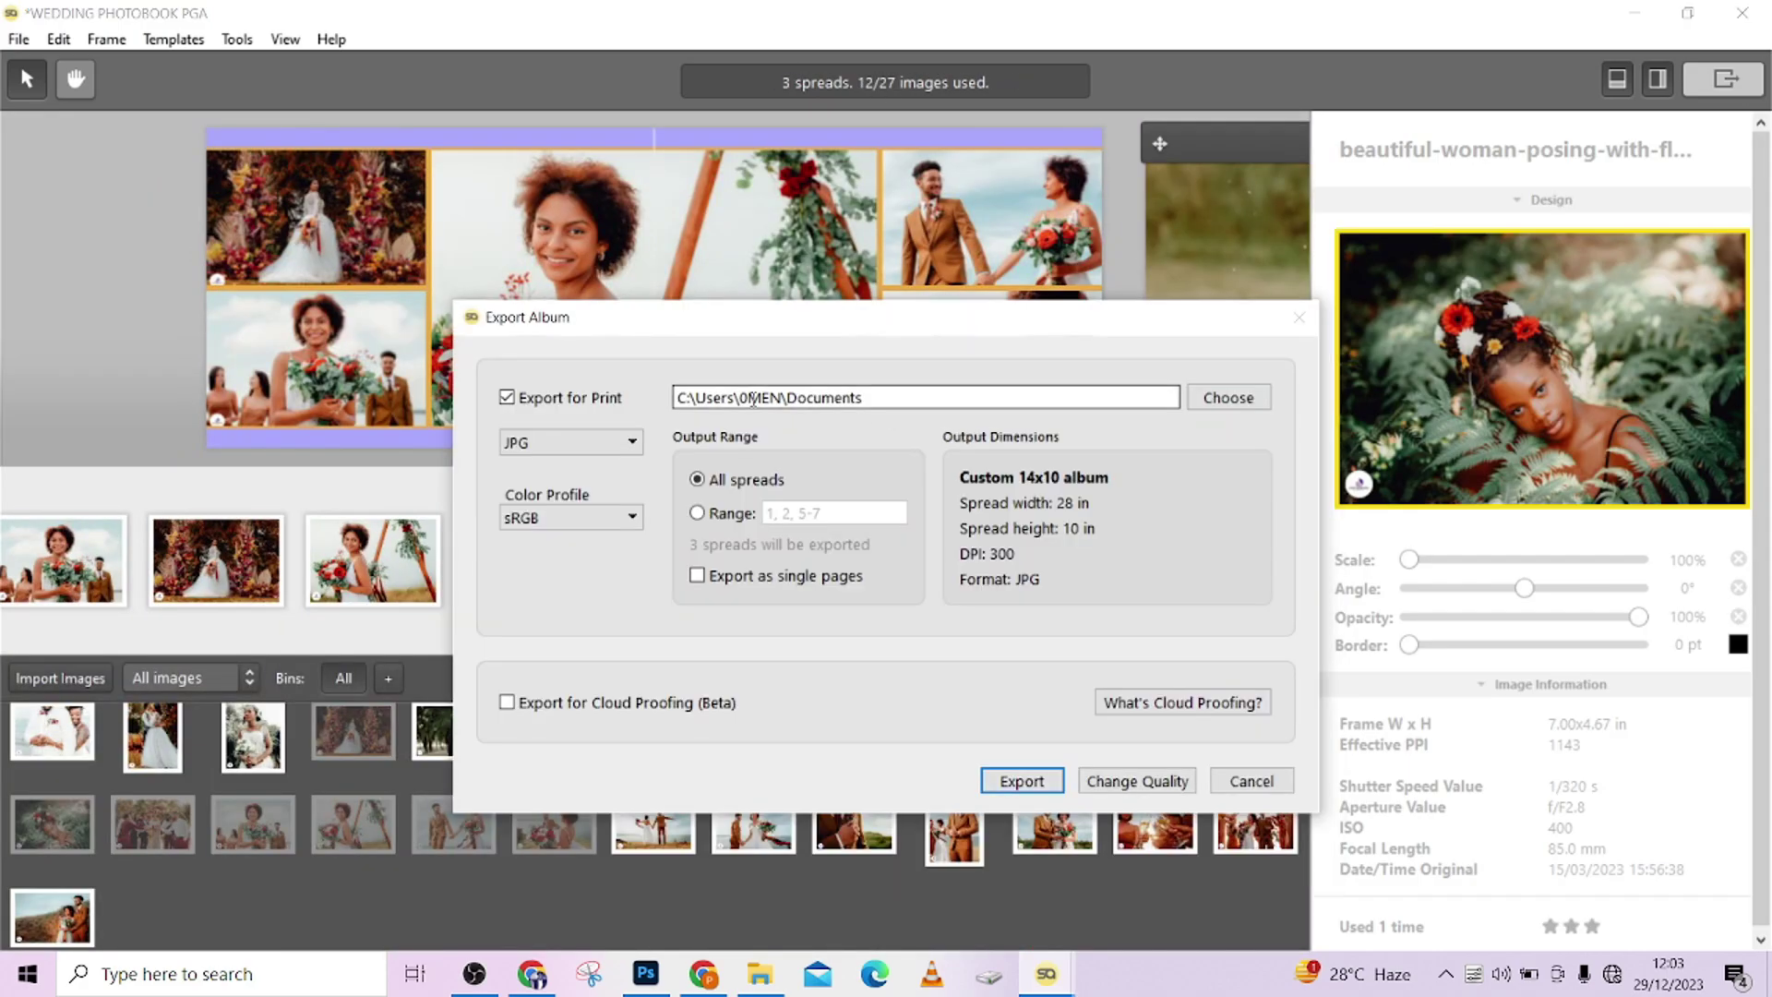
{"action": "left_click", "coordinate": [561, 441]}
{"action": "left_click", "coordinate": [607, 523]}
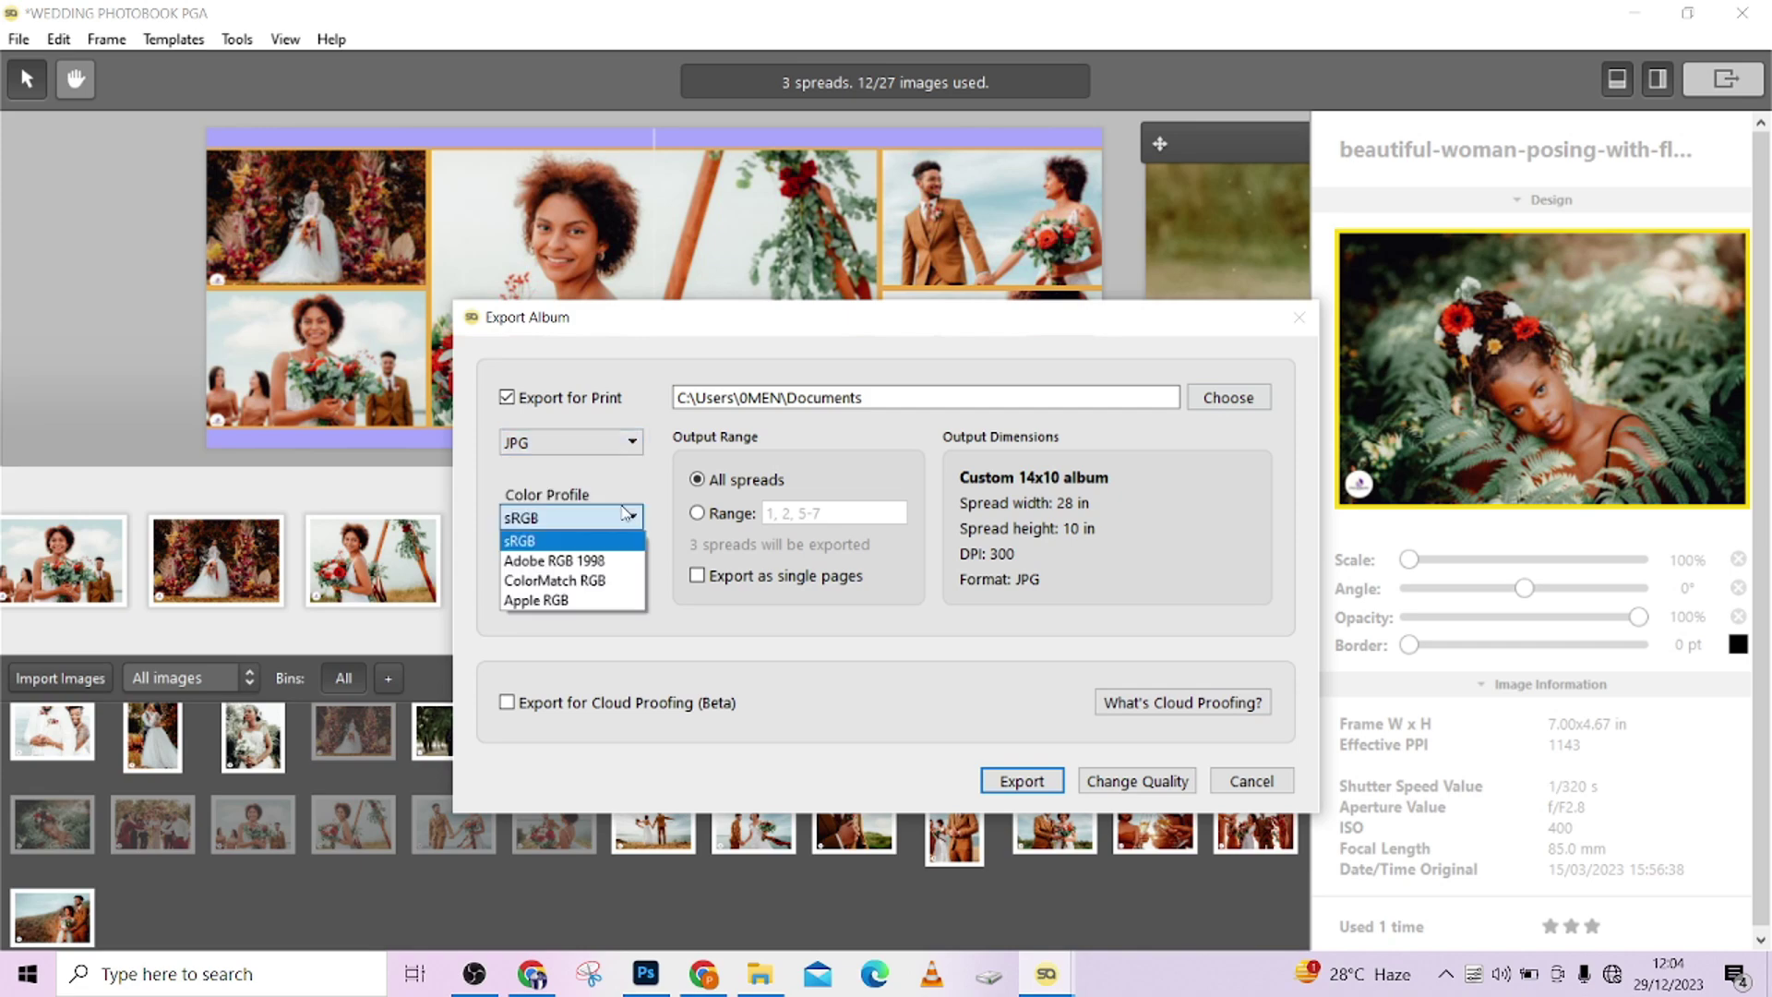
{"action": "left_click", "coordinate": [1137, 781]}
{"action": "left_click", "coordinate": [900, 475]}
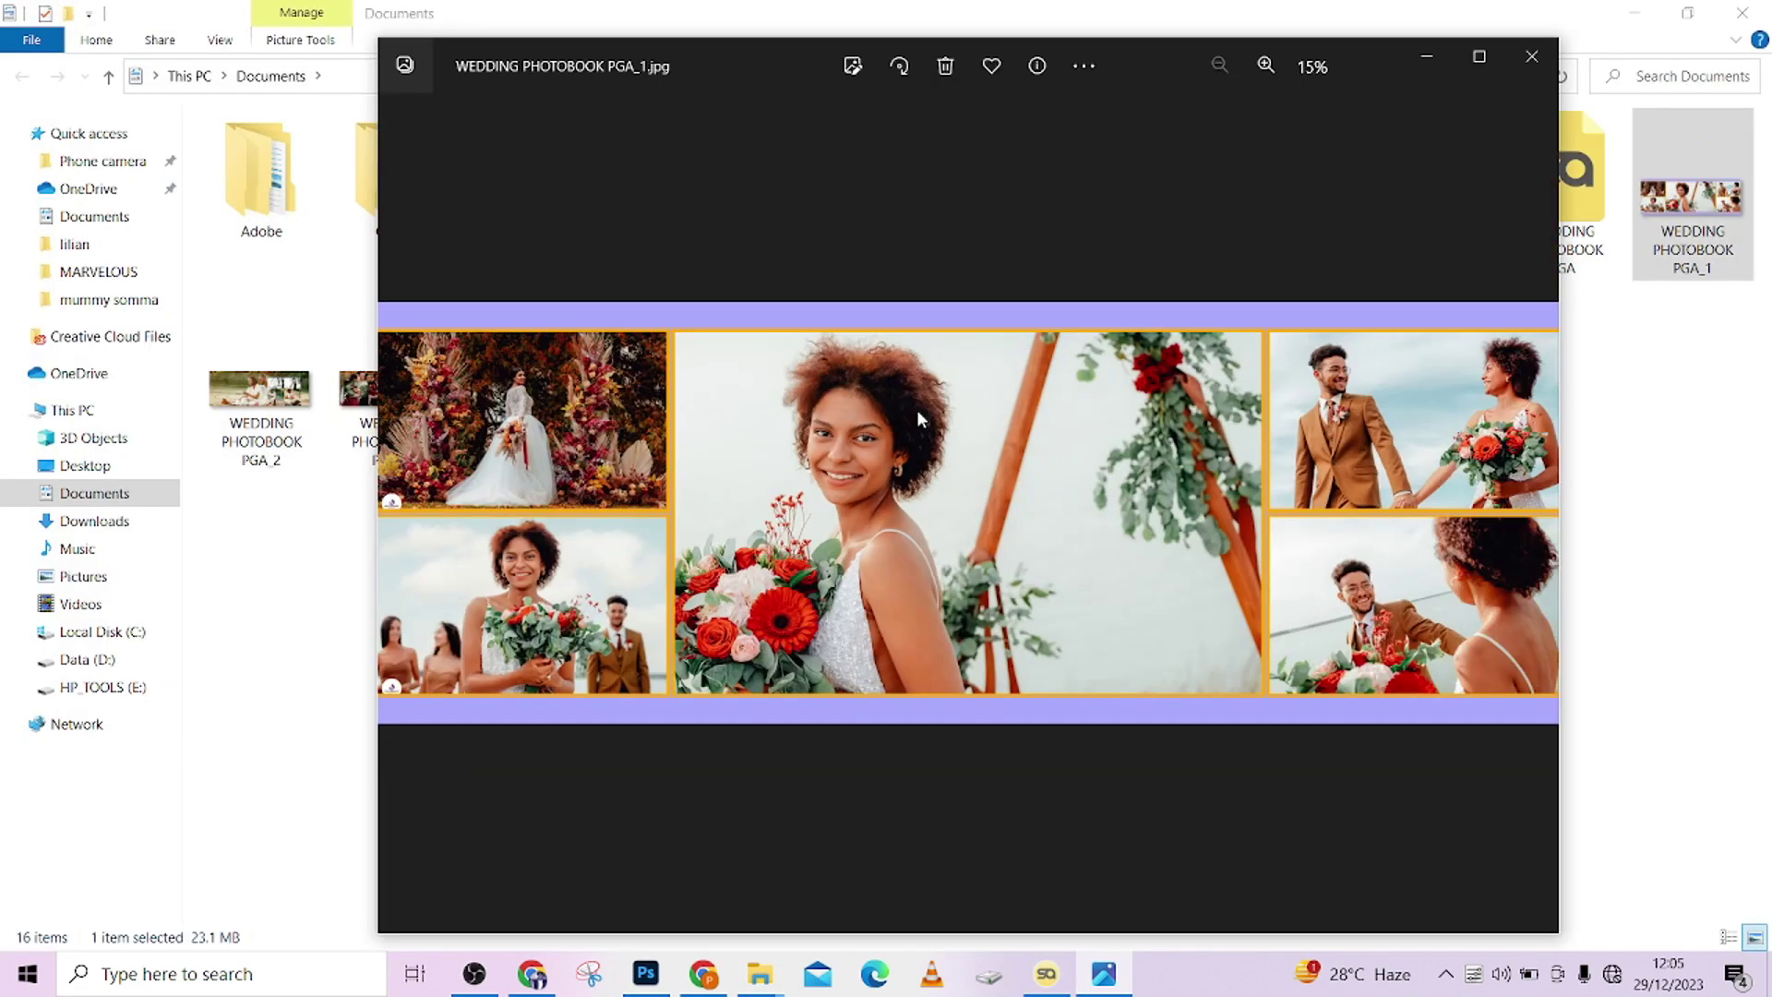
{"action": "left_click", "coordinate": [1532, 56]}
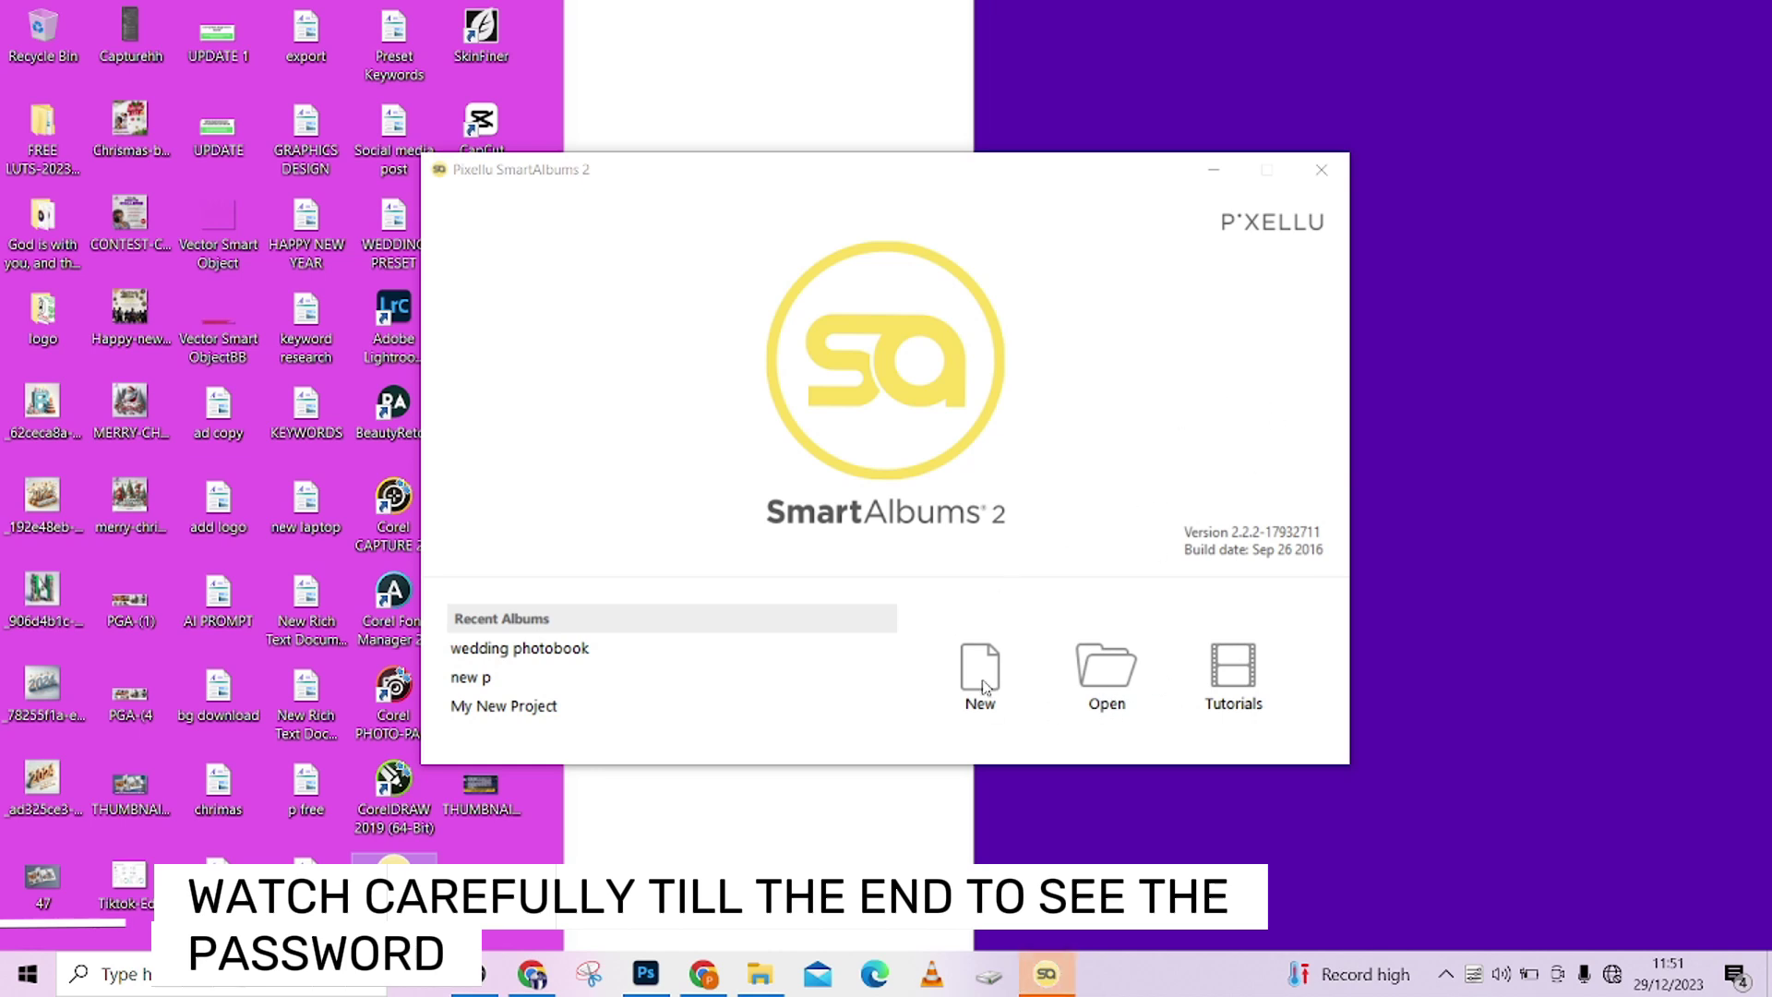
Step: Start a new album project and browse the available album company presets
{"action": "left_click", "coordinate": [981, 672]}
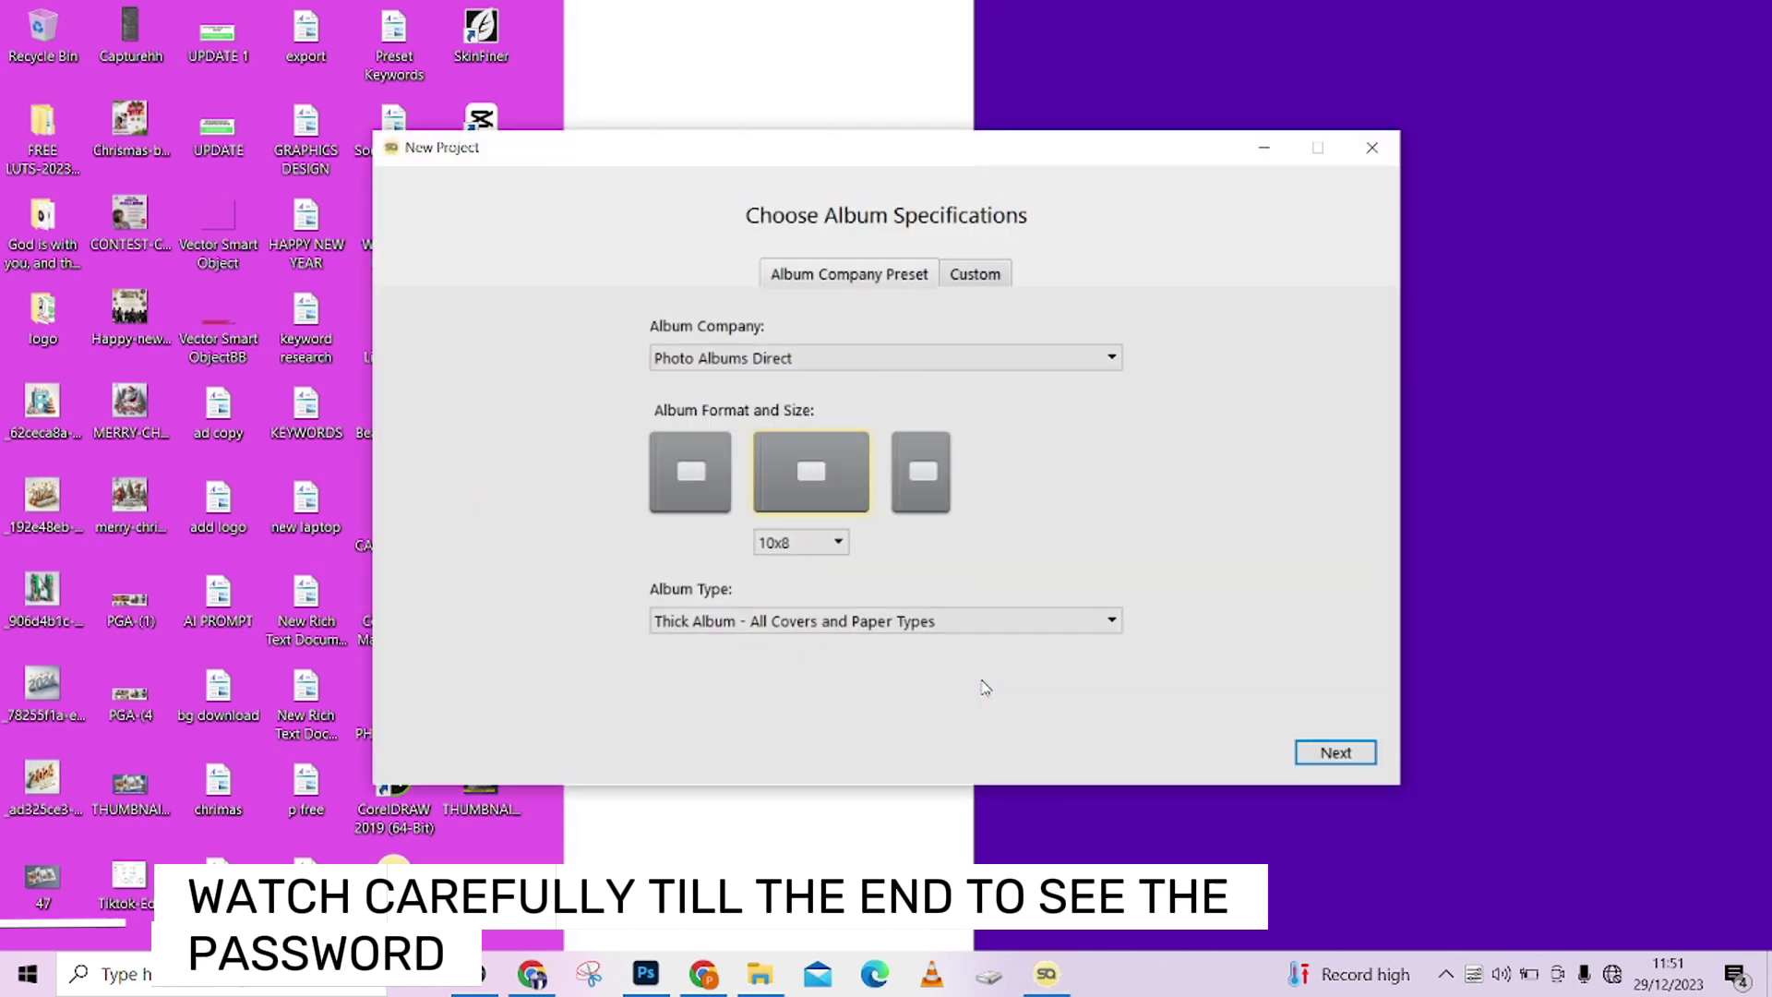
{"action": "left_click", "coordinate": [825, 373]}
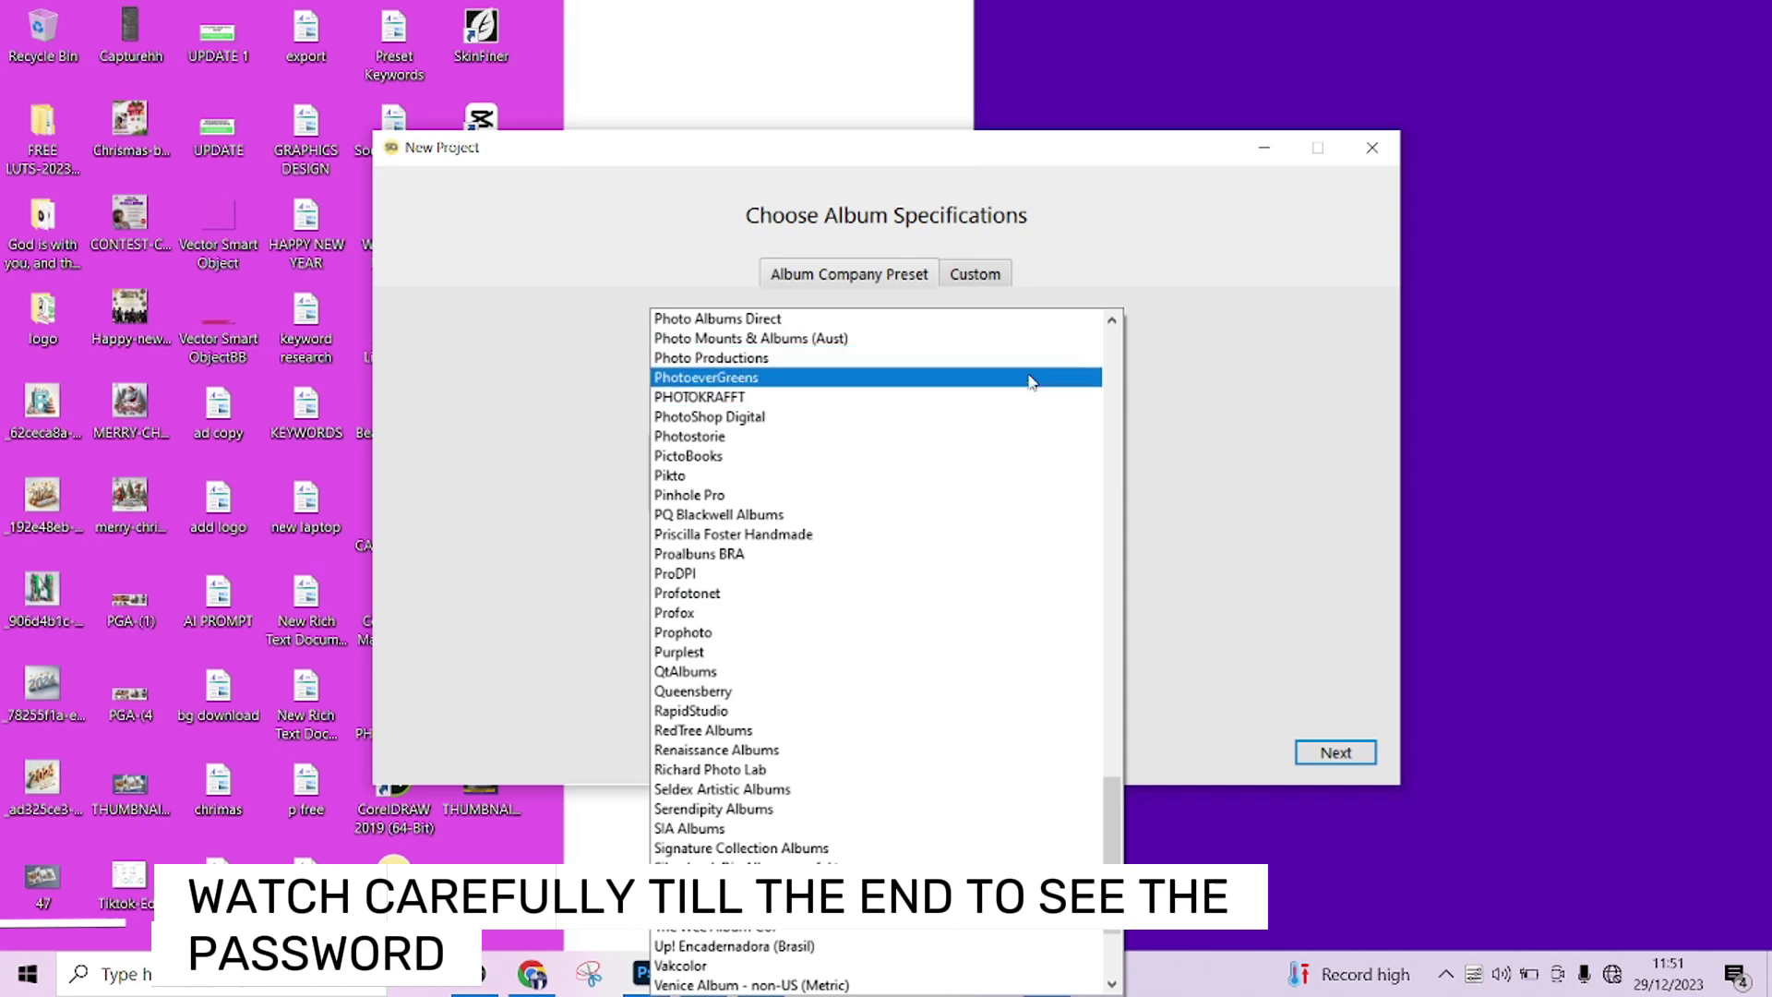
{"action": "left_click_drag", "start_coordinate": [1117, 854], "coordinate": [1108, 577]}
{"action": "left_click", "coordinate": [1191, 499]}
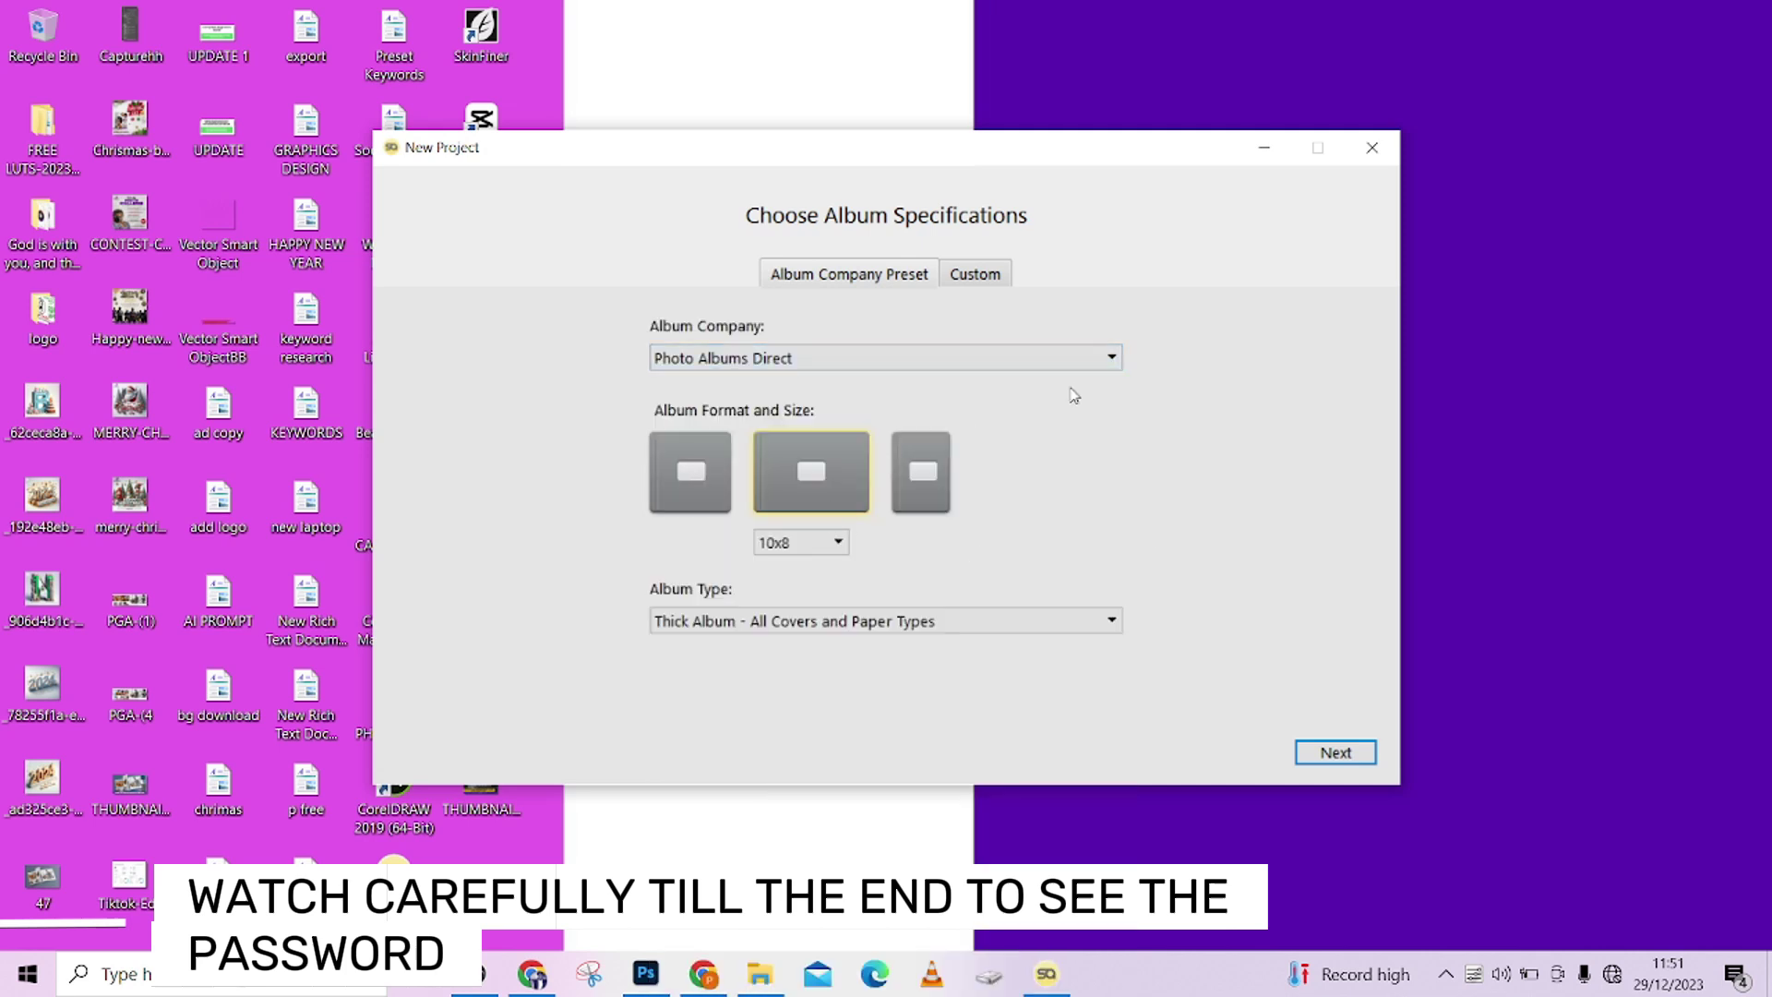
Step: Switch to custom album specifications, set the spread width to 28 in and continue to the template and appearance settings
{"action": "left_click", "coordinate": [978, 275]}
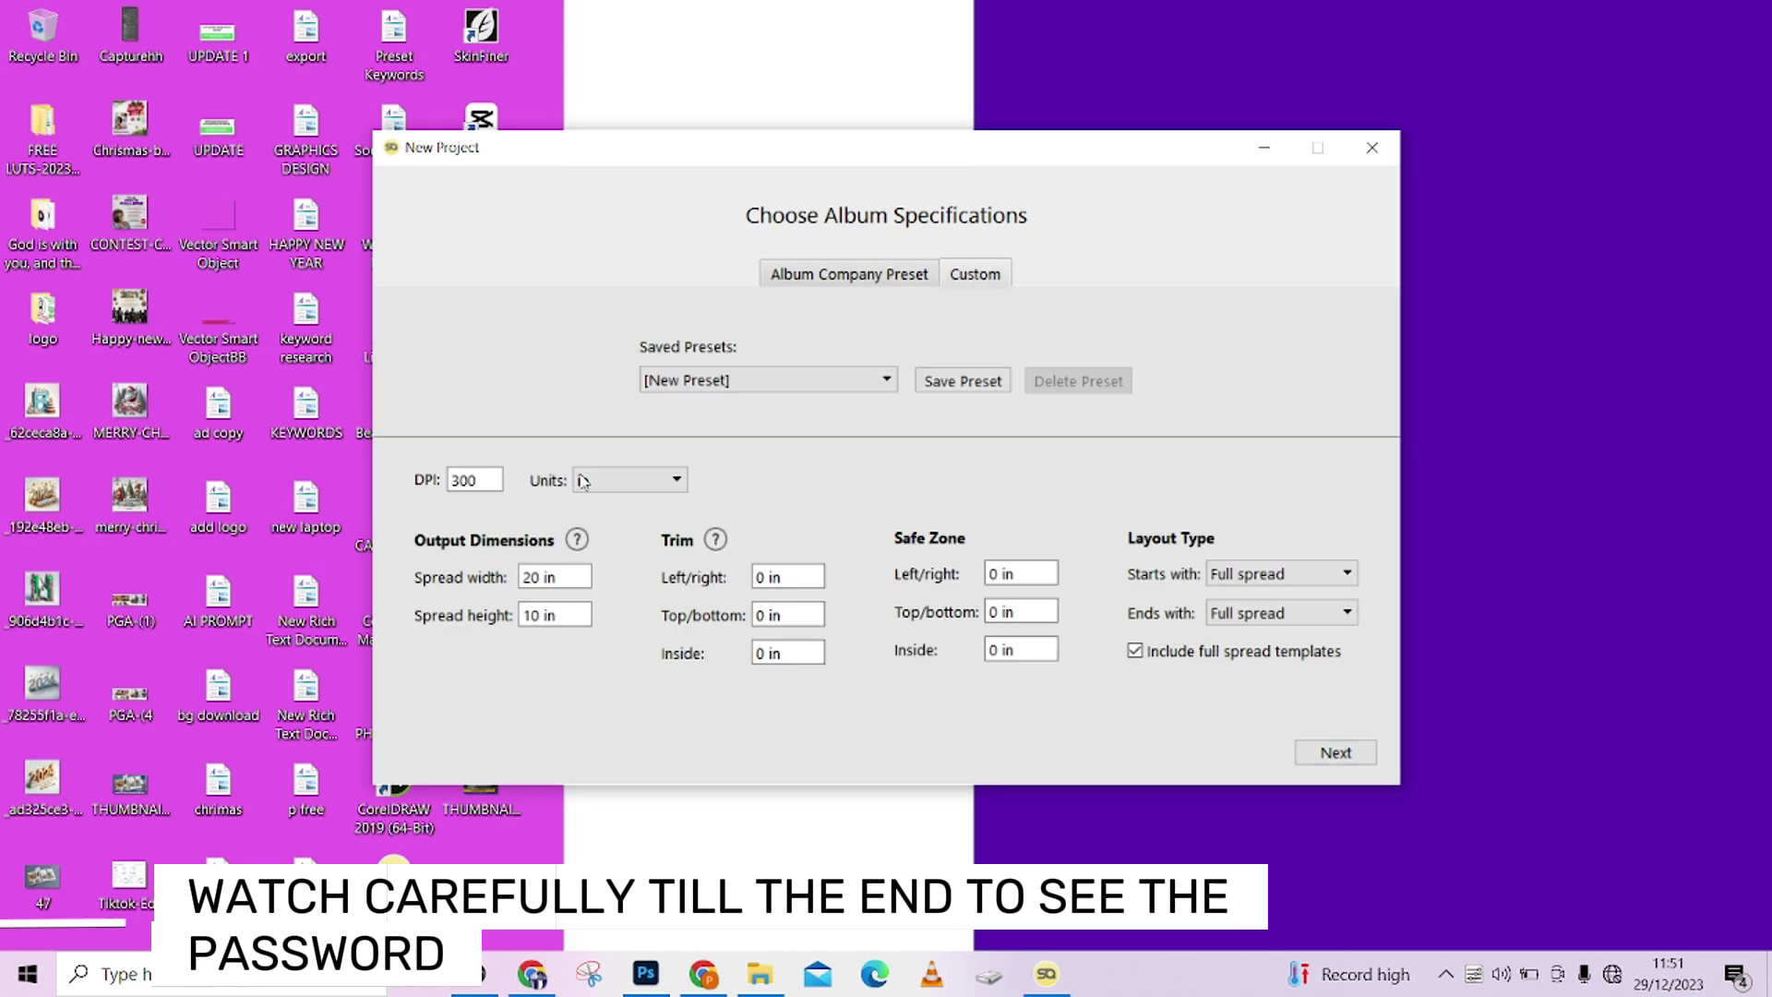
{"action": "left_click", "coordinate": [473, 479]}
{"action": "double_click", "coordinate": [522, 582]}
{"action": "type", "text": "28"}
{"action": "left_click", "coordinate": [649, 478]}
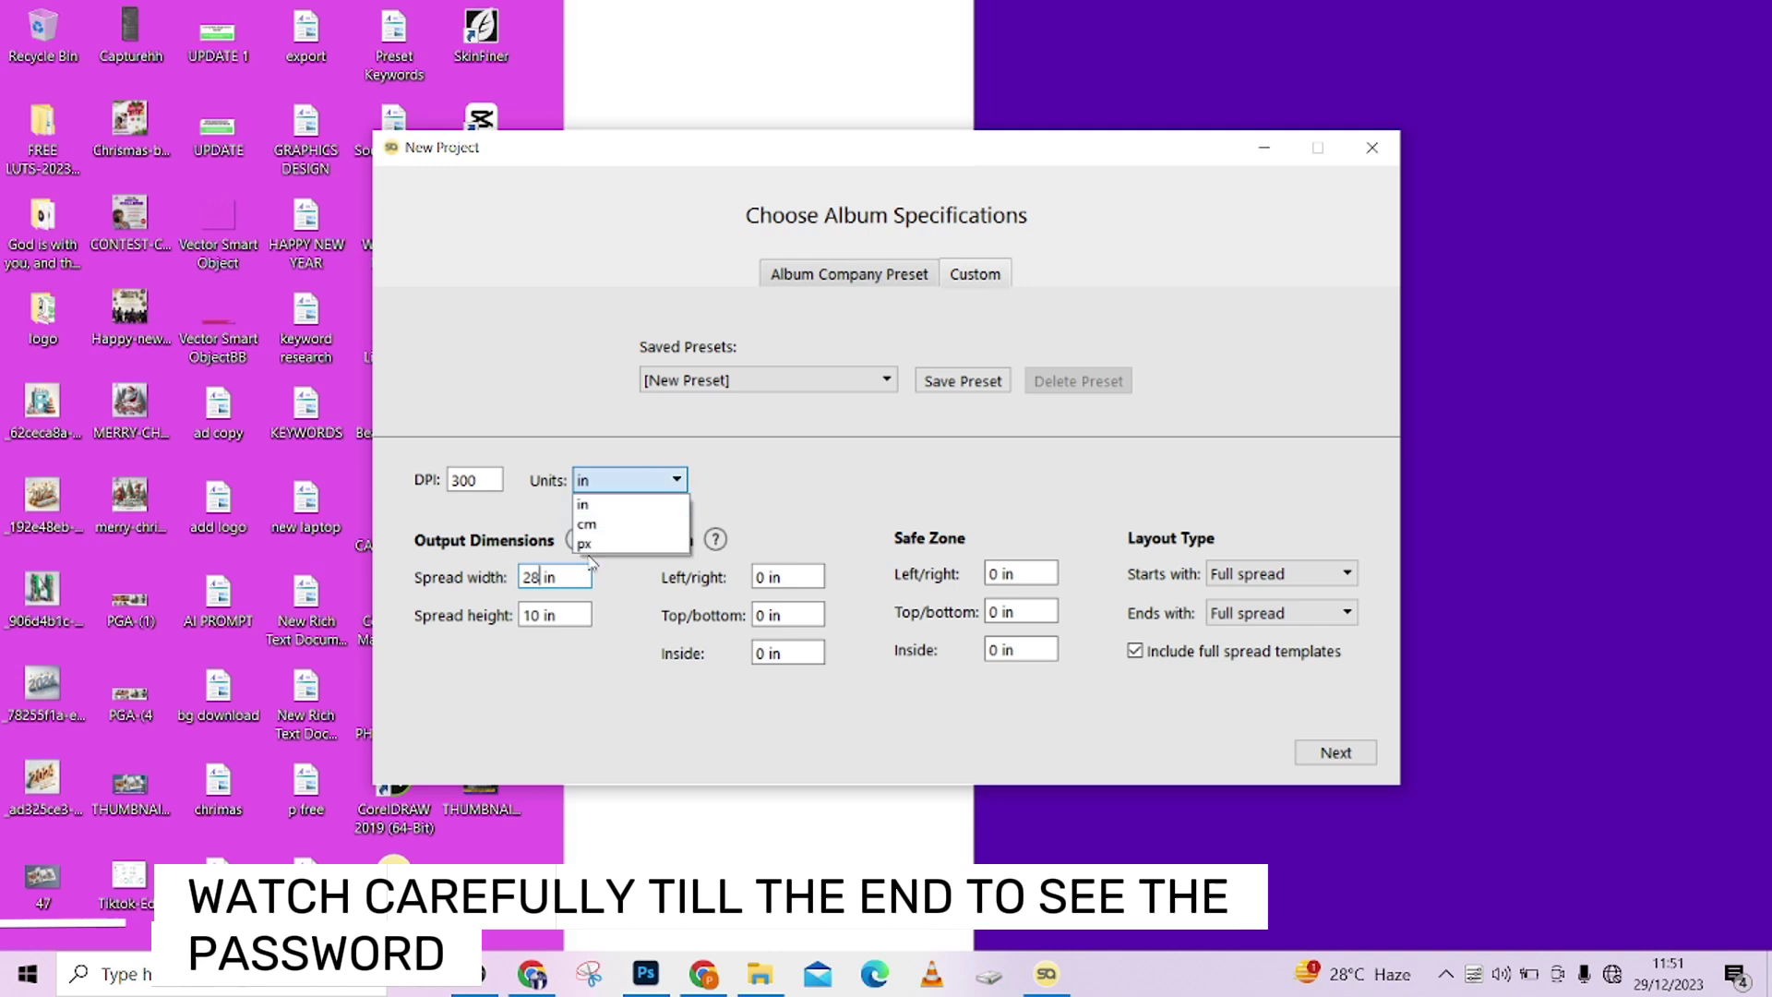
{"action": "left_click", "coordinate": [624, 485]}
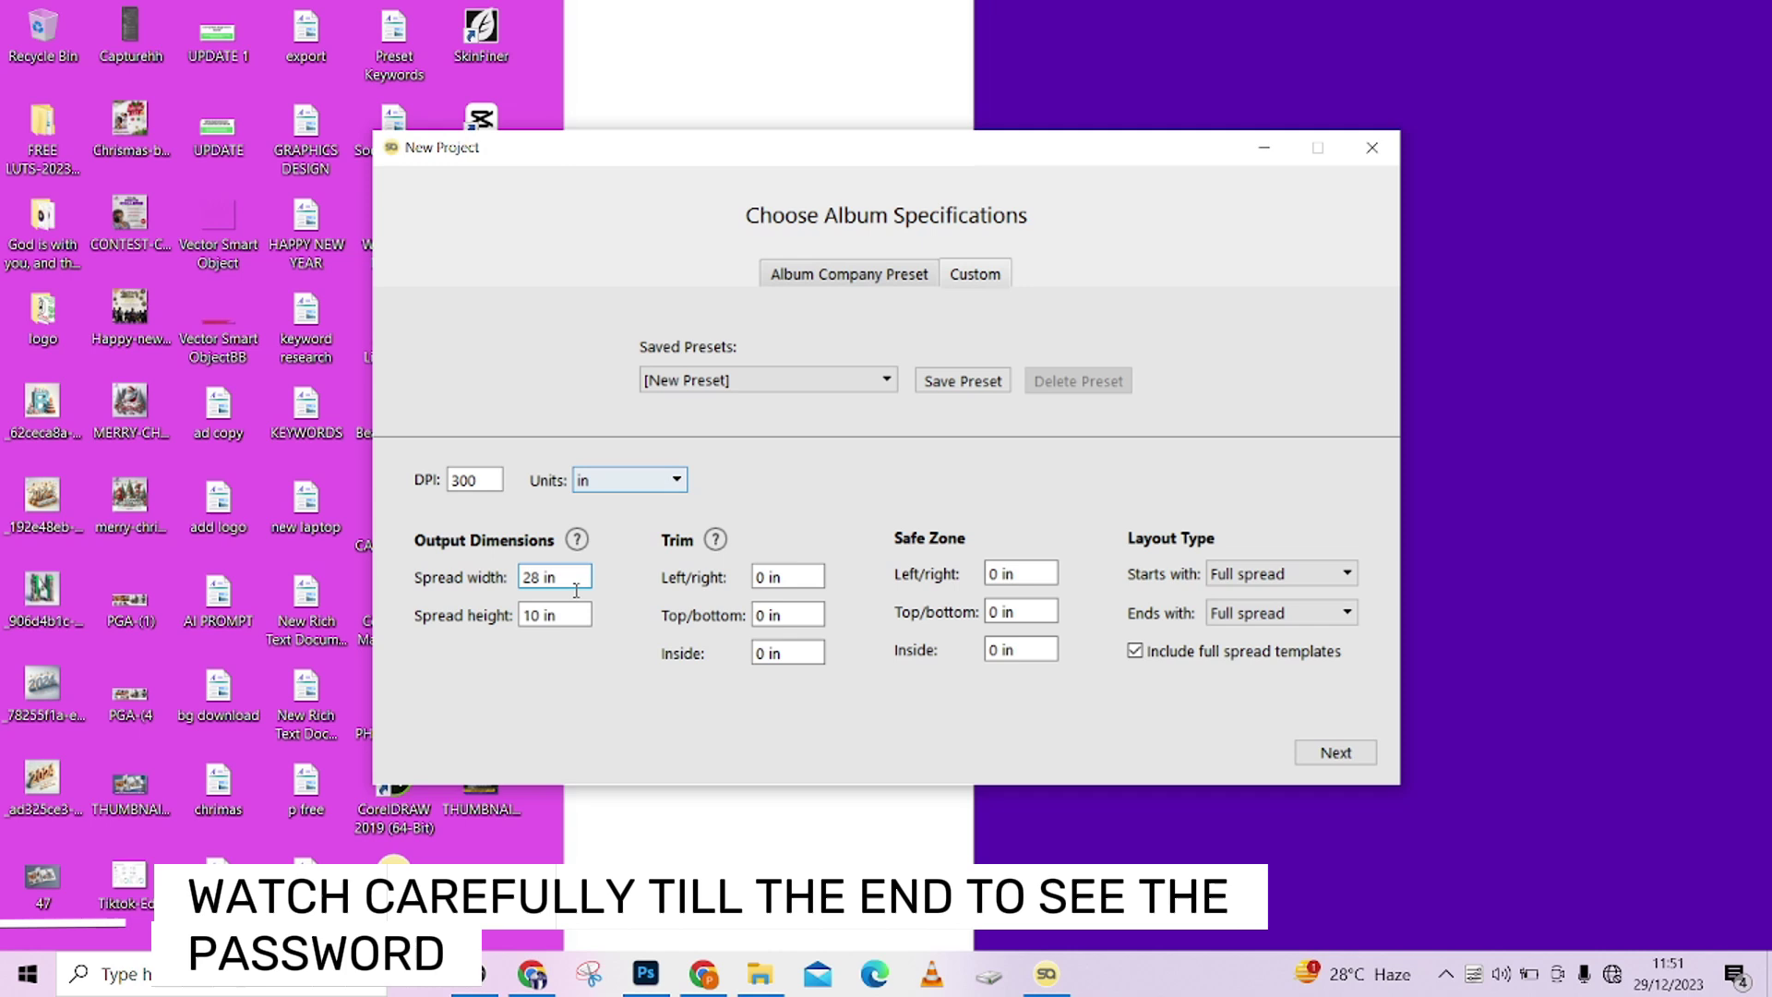
{"action": "left_click", "coordinate": [1344, 754]}
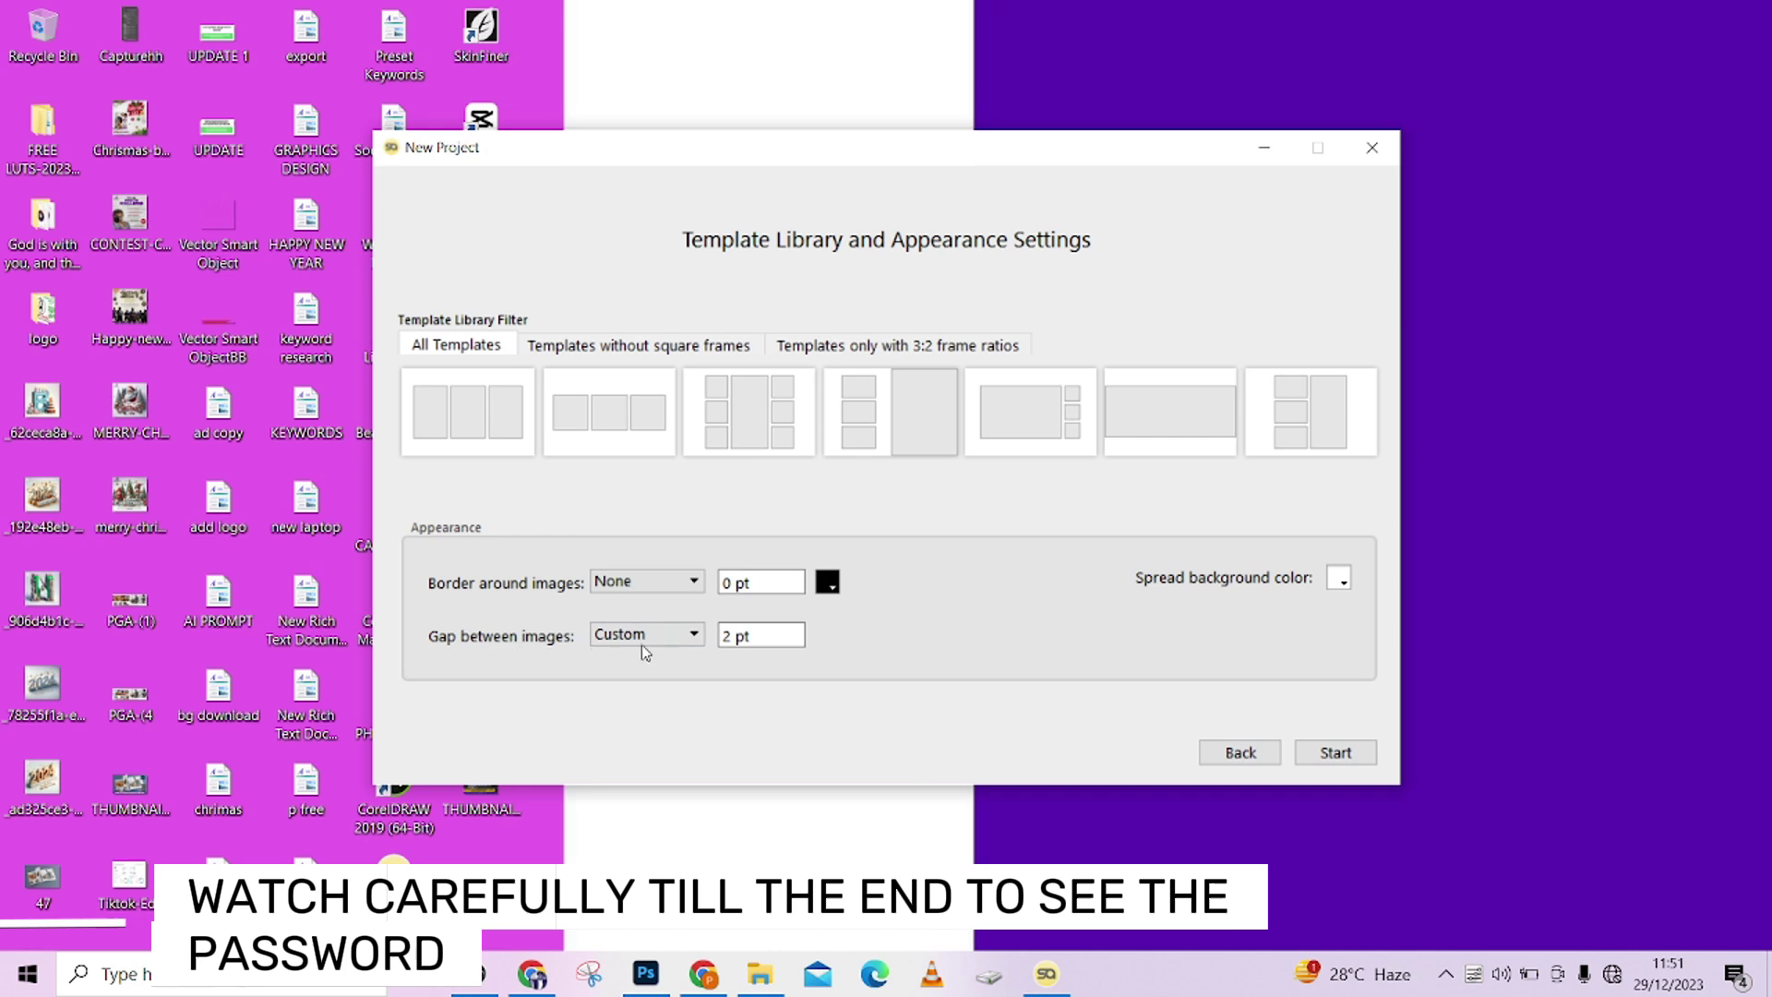
Step: Accept the template and appearance settings and save the new project as WEDDING PHOTOBOOK PGA in Documents
{"action": "left_click", "coordinate": [742, 639]}
{"action": "left_click", "coordinate": [1335, 752]}
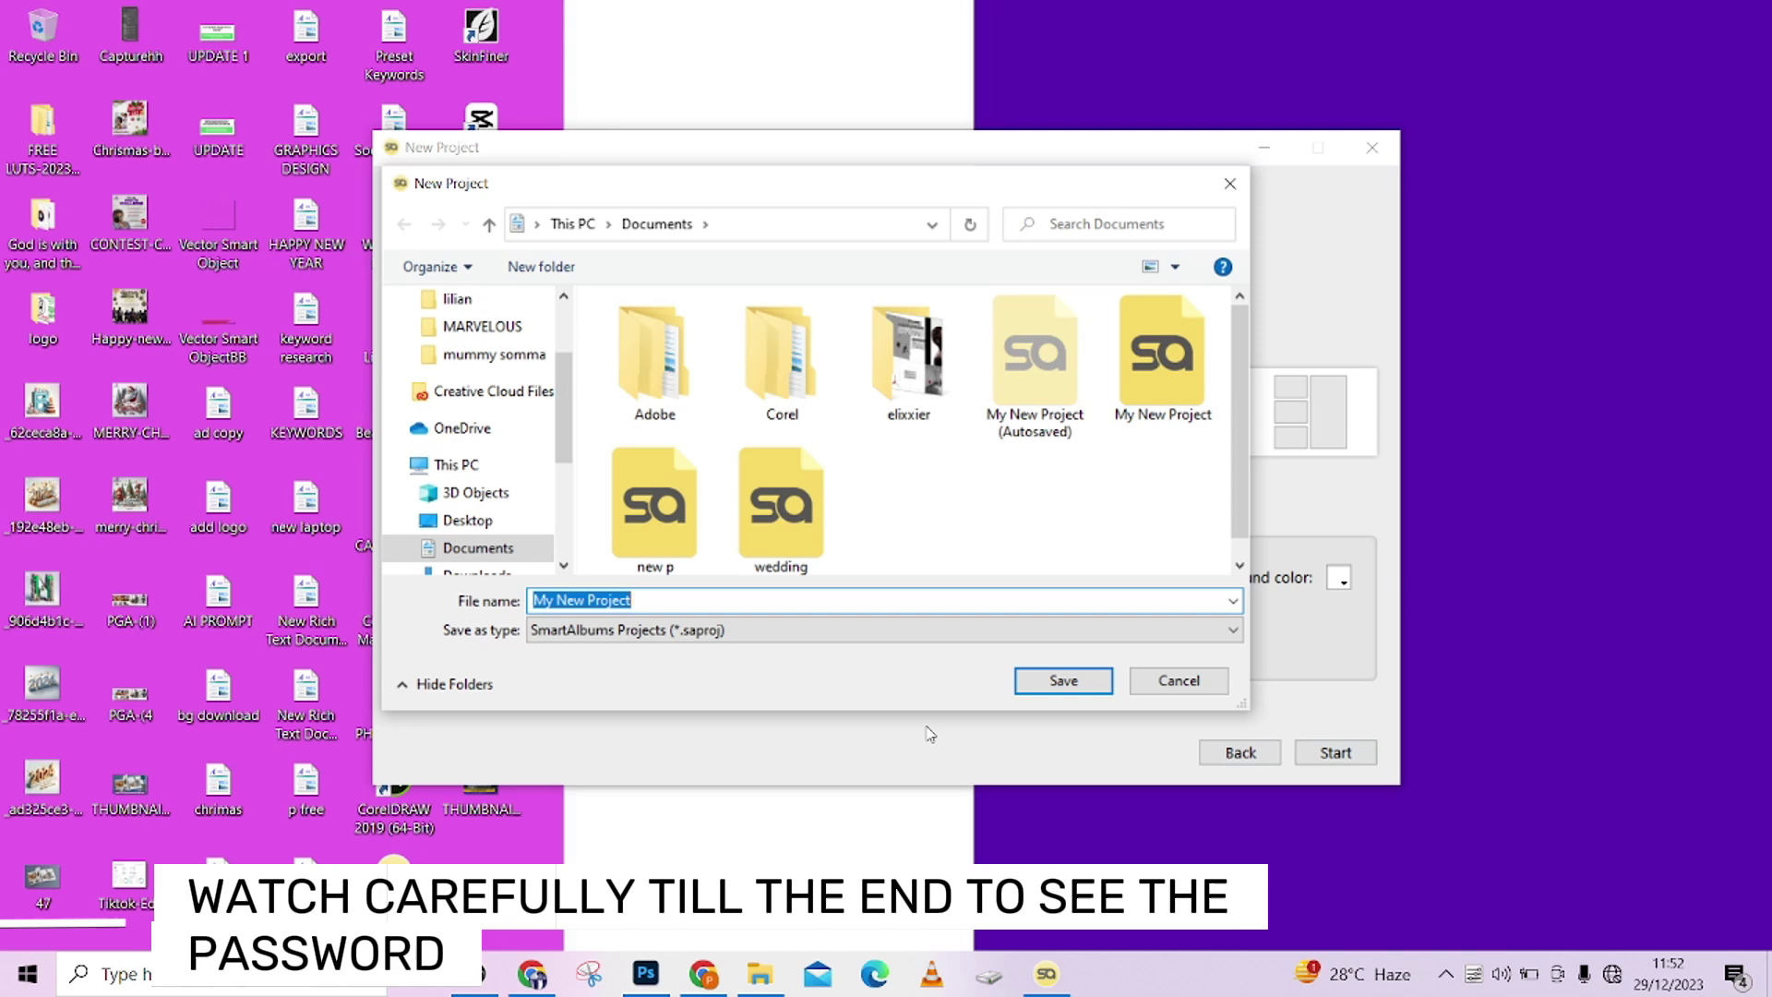
{"action": "type", "text": "N"}
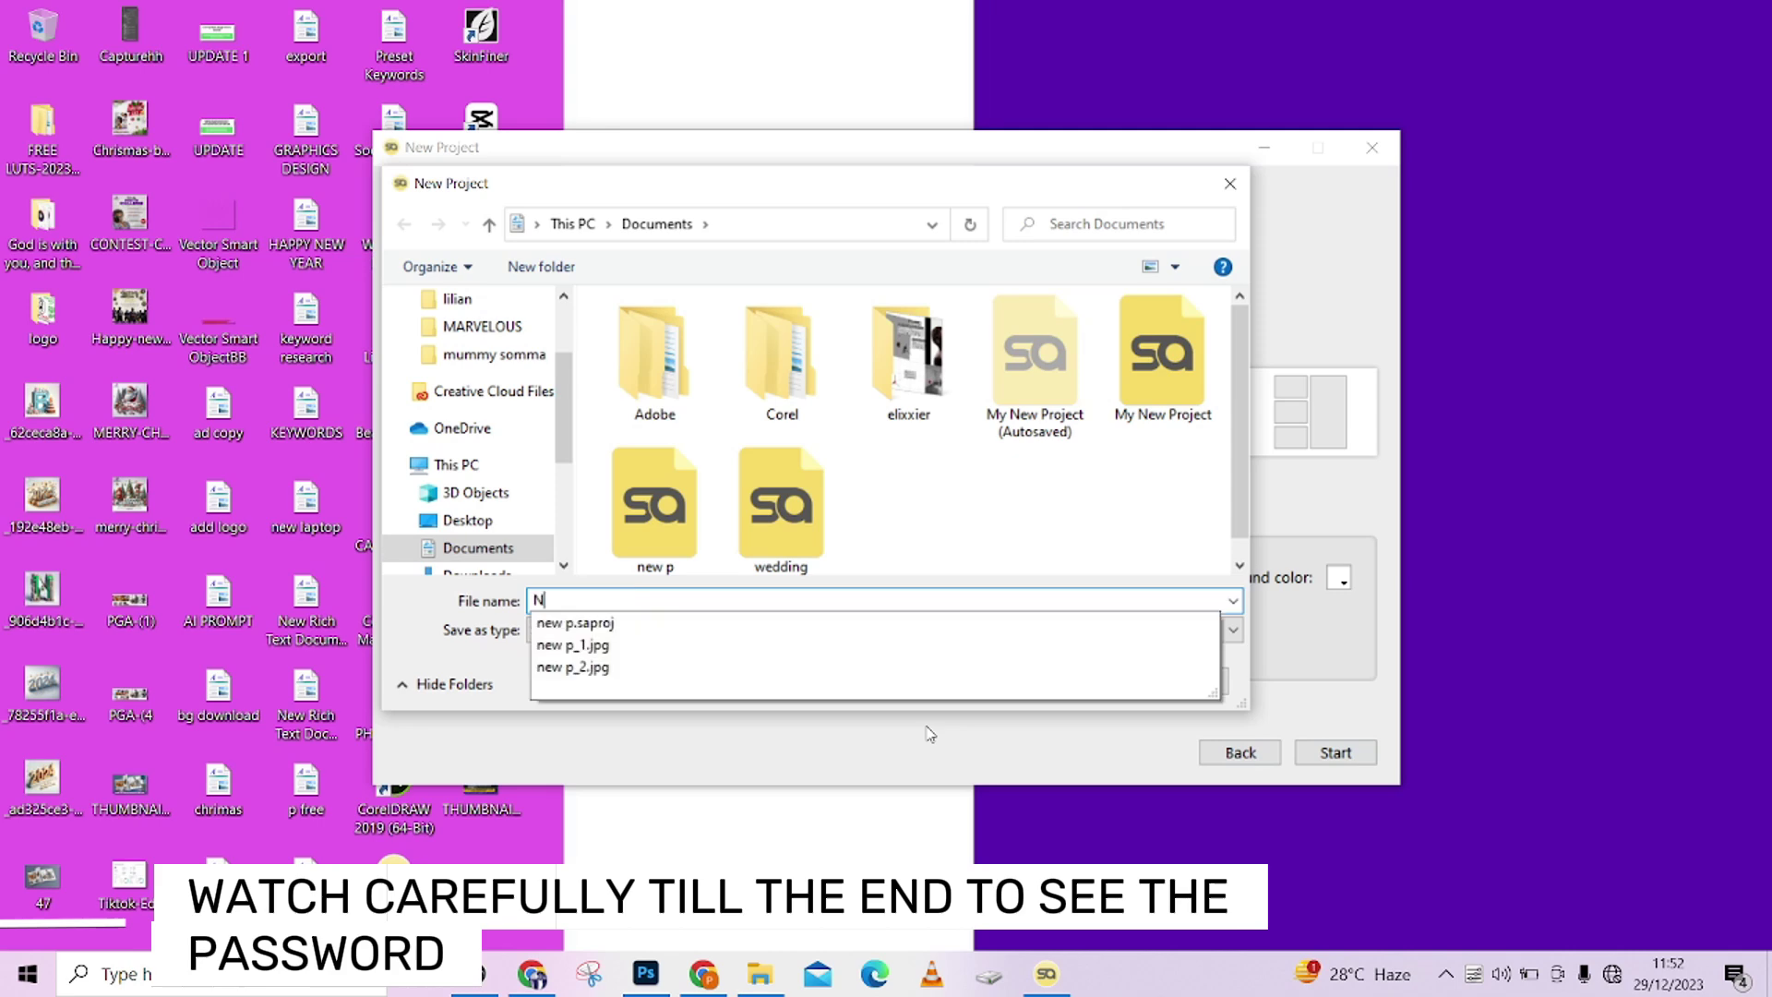
{"action": "key", "text": "BackSpace"}
{"action": "type", "text": "WEB"}
{"action": "key", "text": "BackSpace"}
{"action": "type", "text": "DDING PHOTO"}
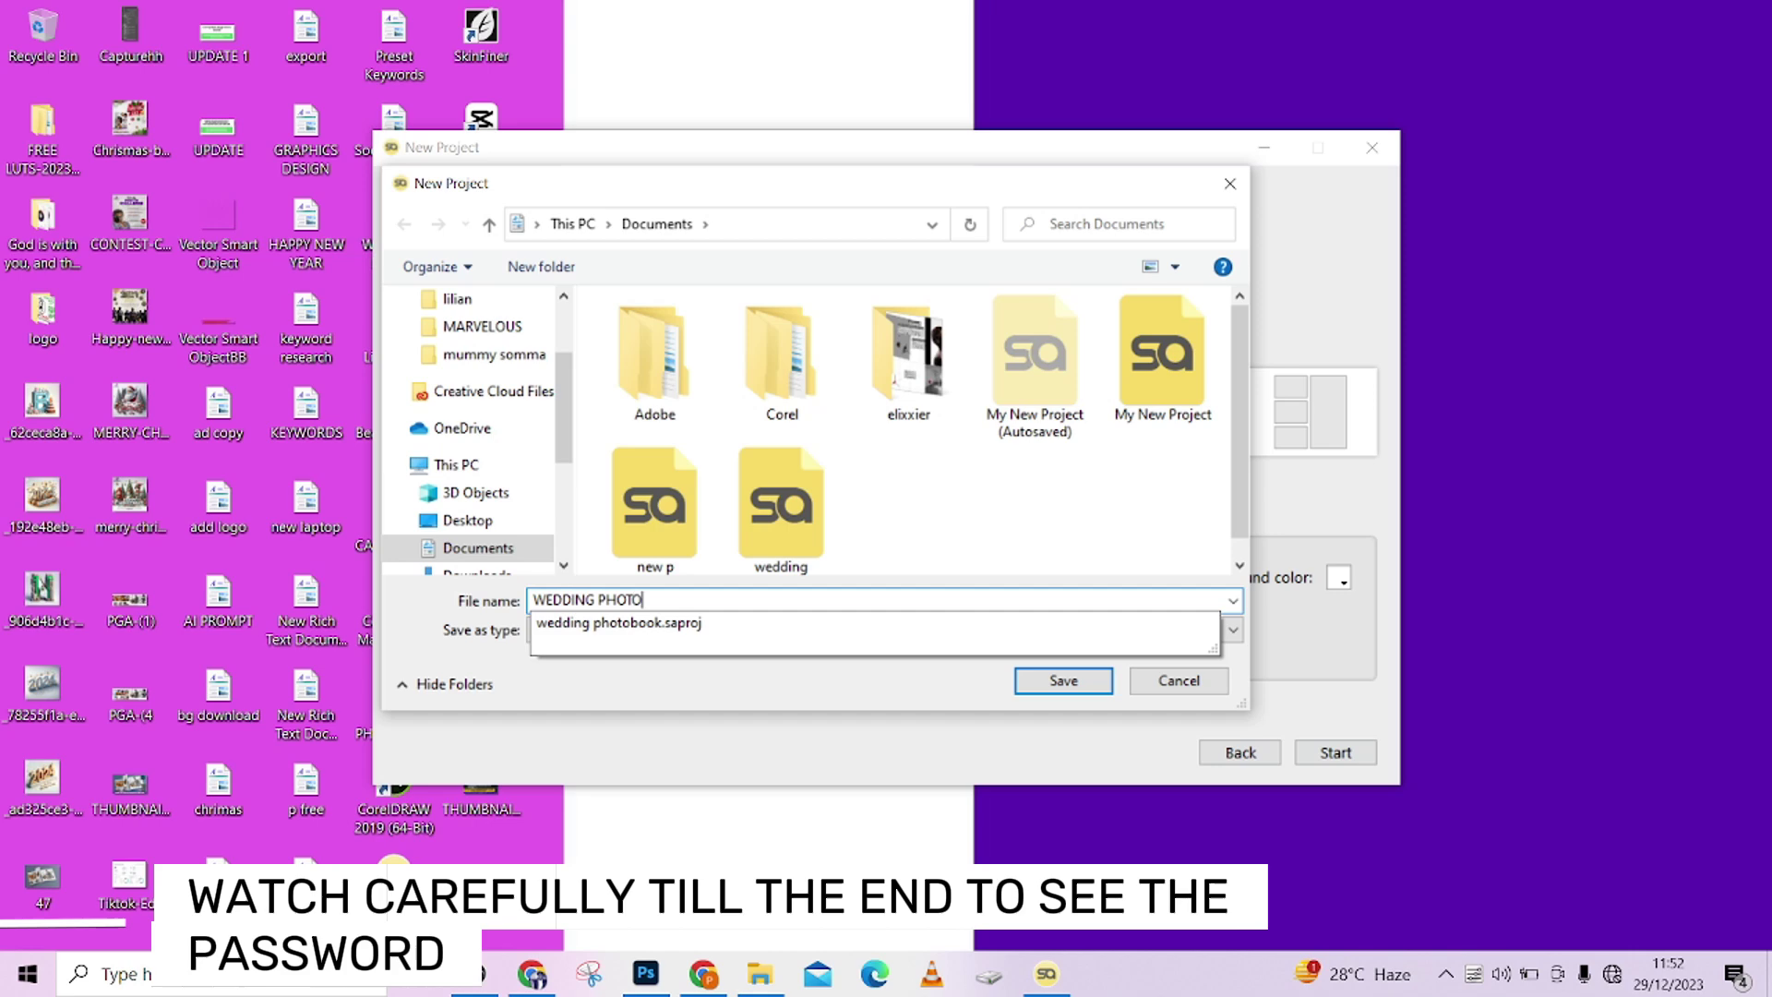
{"action": "type", "text": "BOOK PGA"}
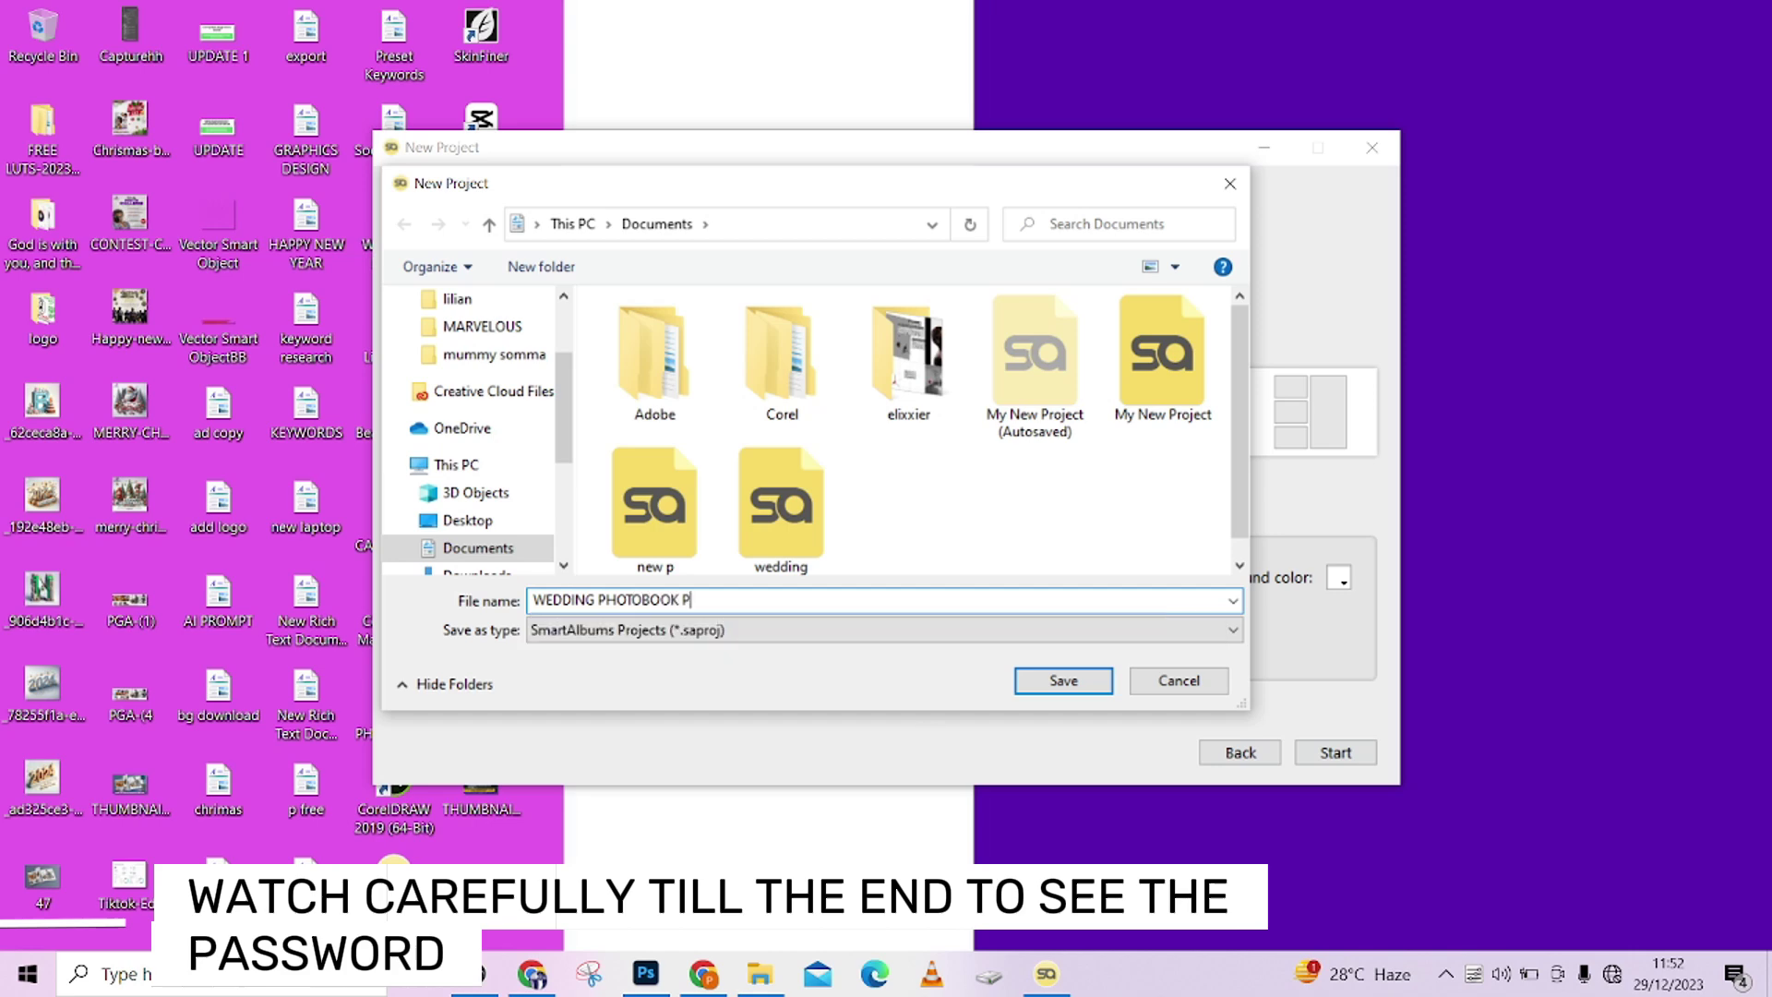
{"action": "left_click", "coordinate": [1089, 685]}
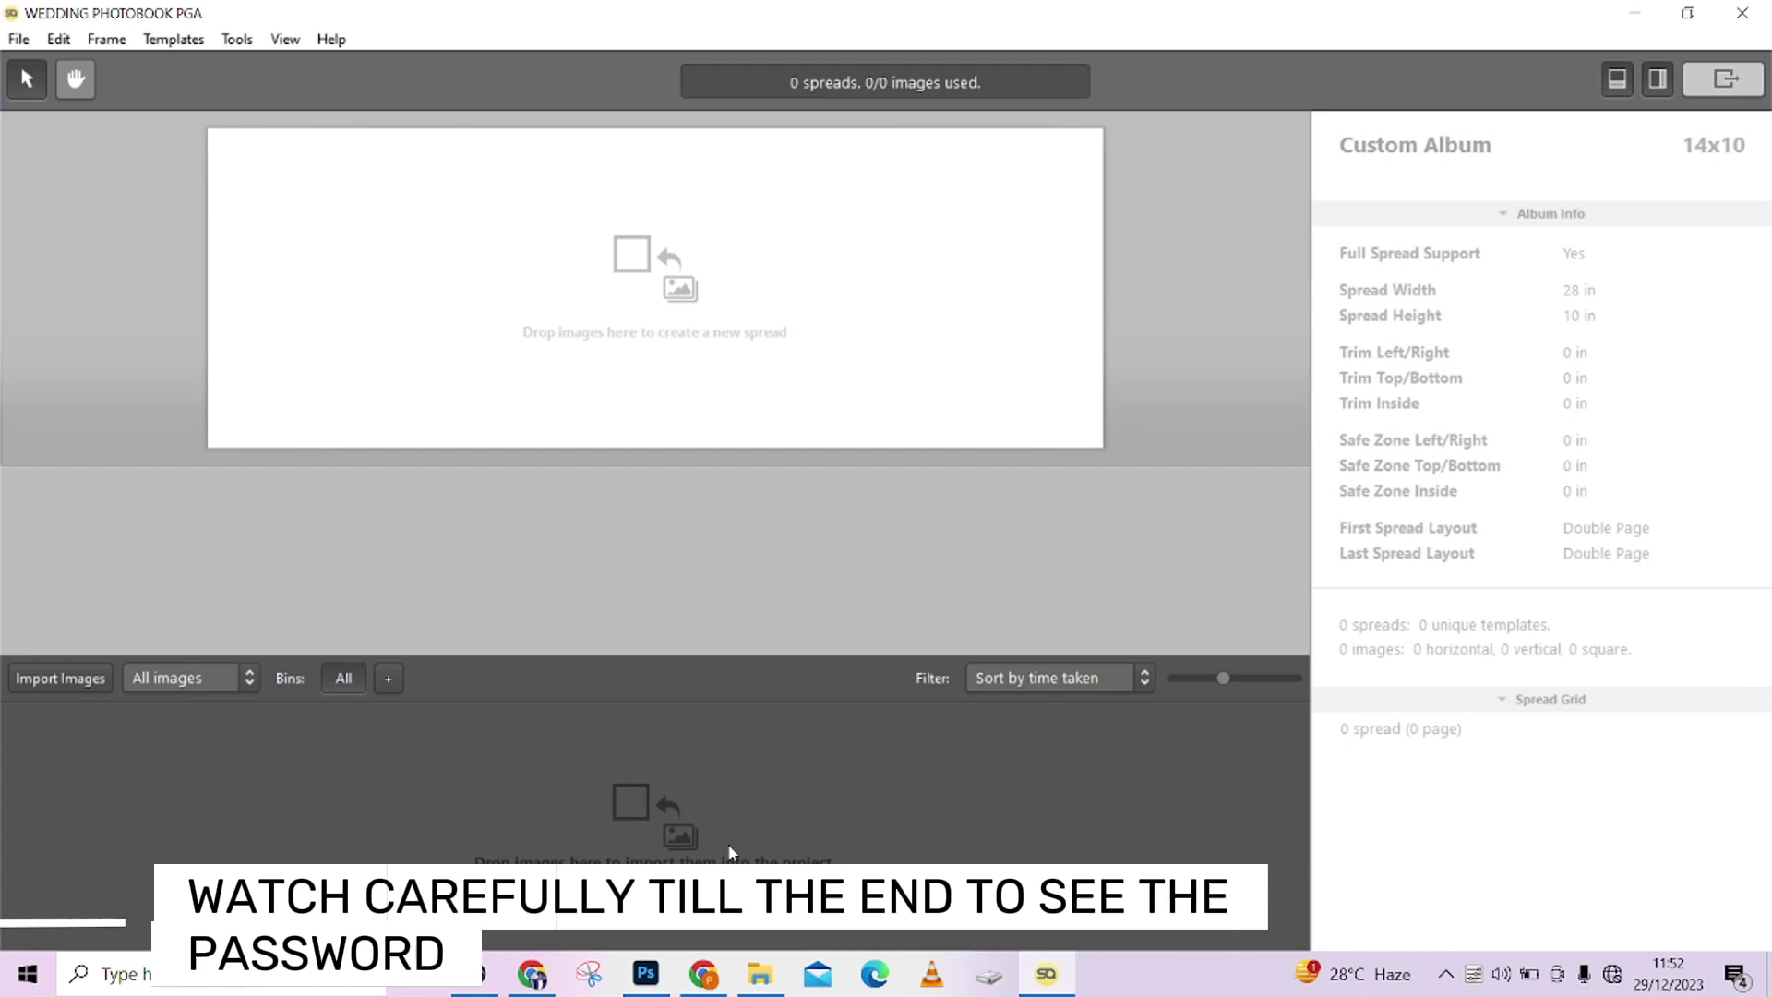
Step: Import all the wedding photos from the Untitled Export folder in File Explorer into the album project
{"action": "left_click", "coordinate": [764, 986]}
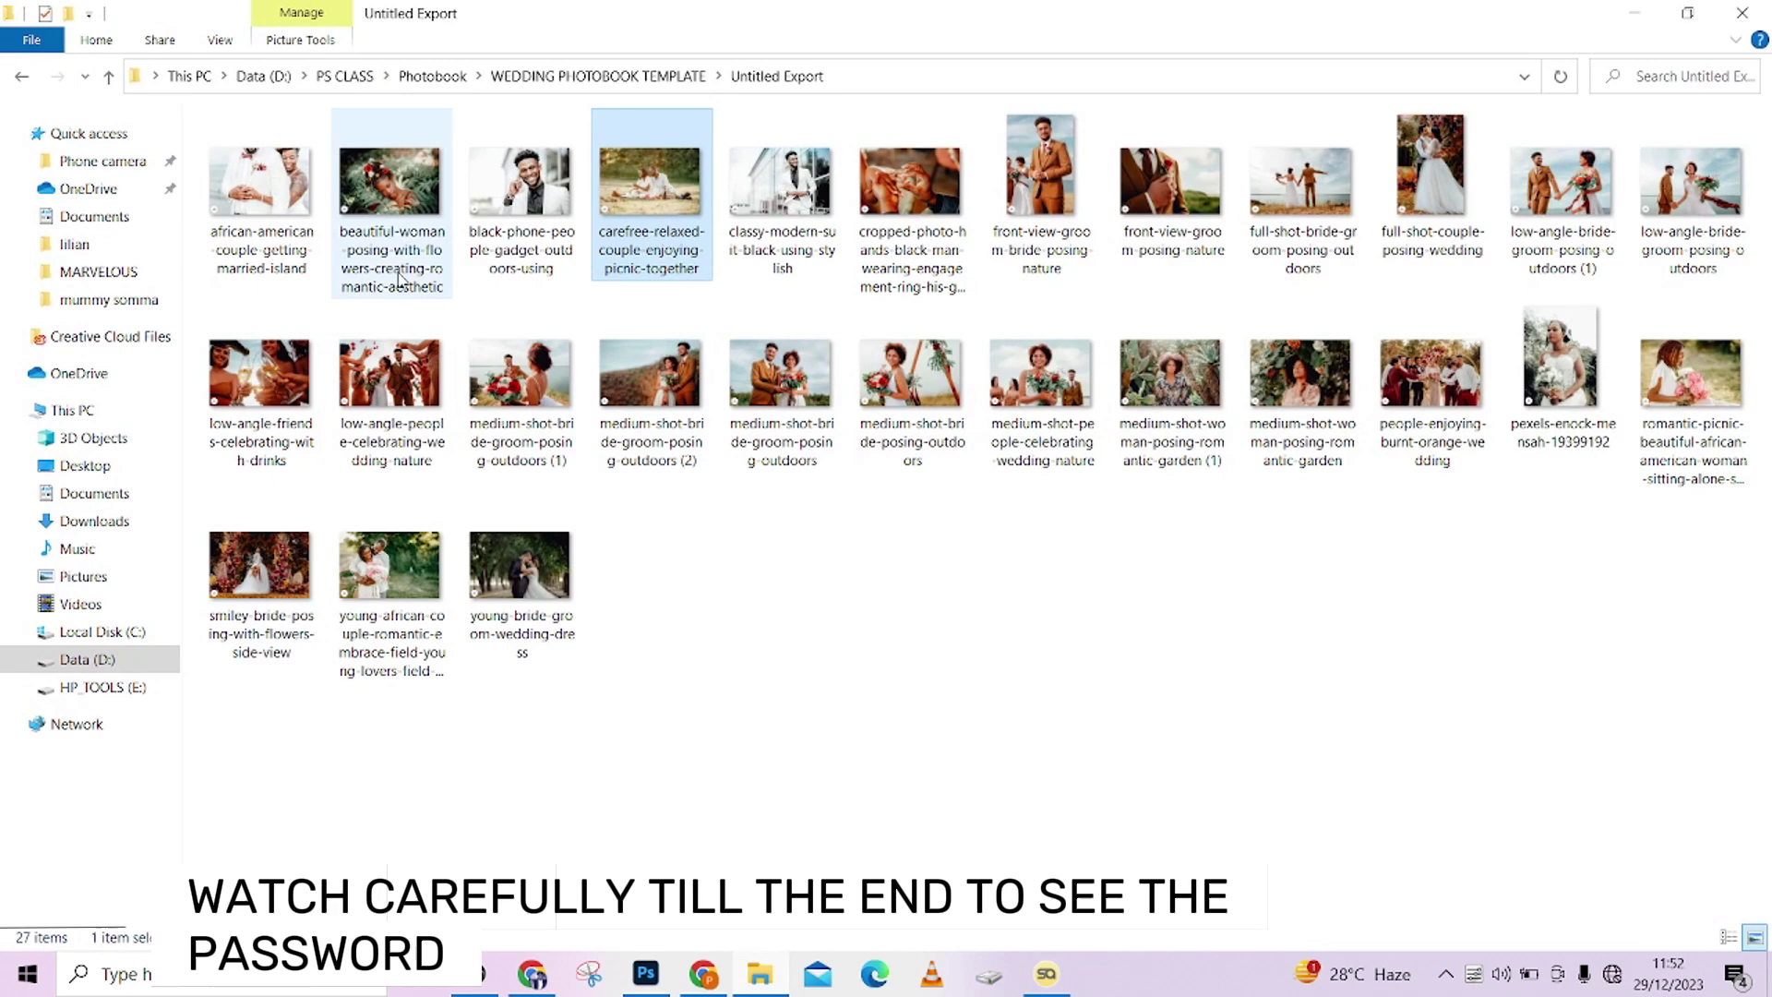
{"action": "left_click", "coordinate": [262, 204]}
{"action": "left_click", "coordinate": [535, 604]}
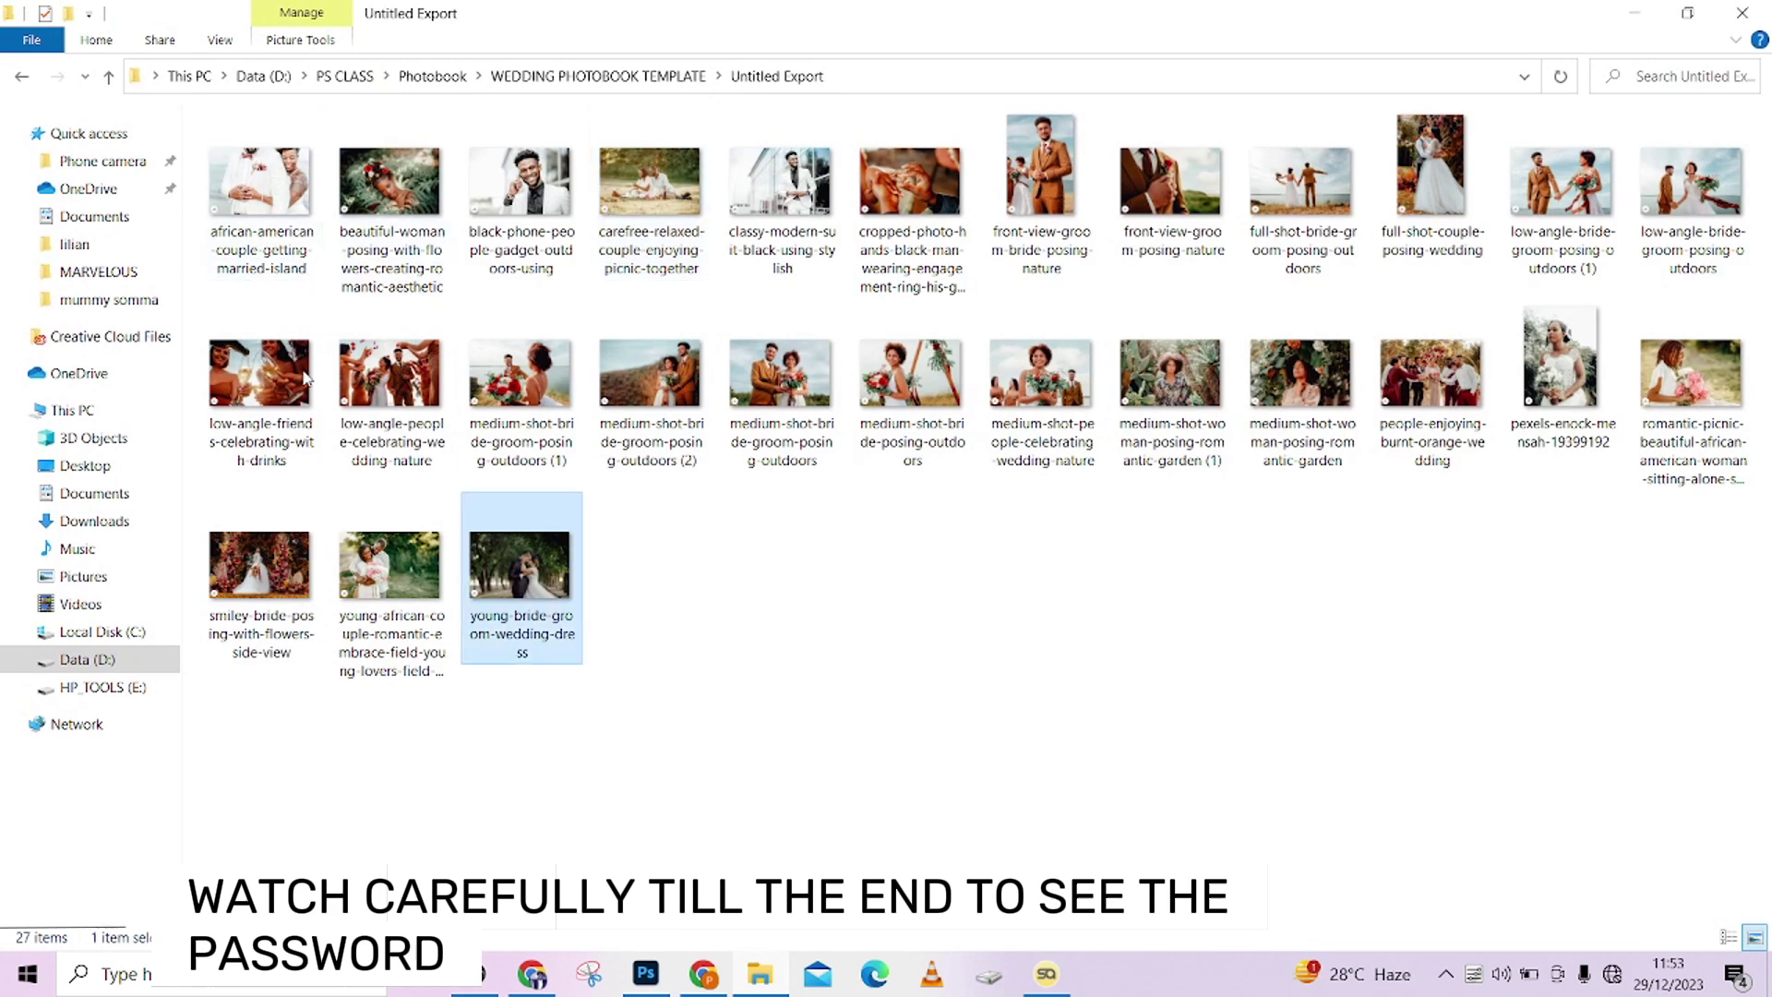
{"action": "left_click", "coordinate": [259, 194]}
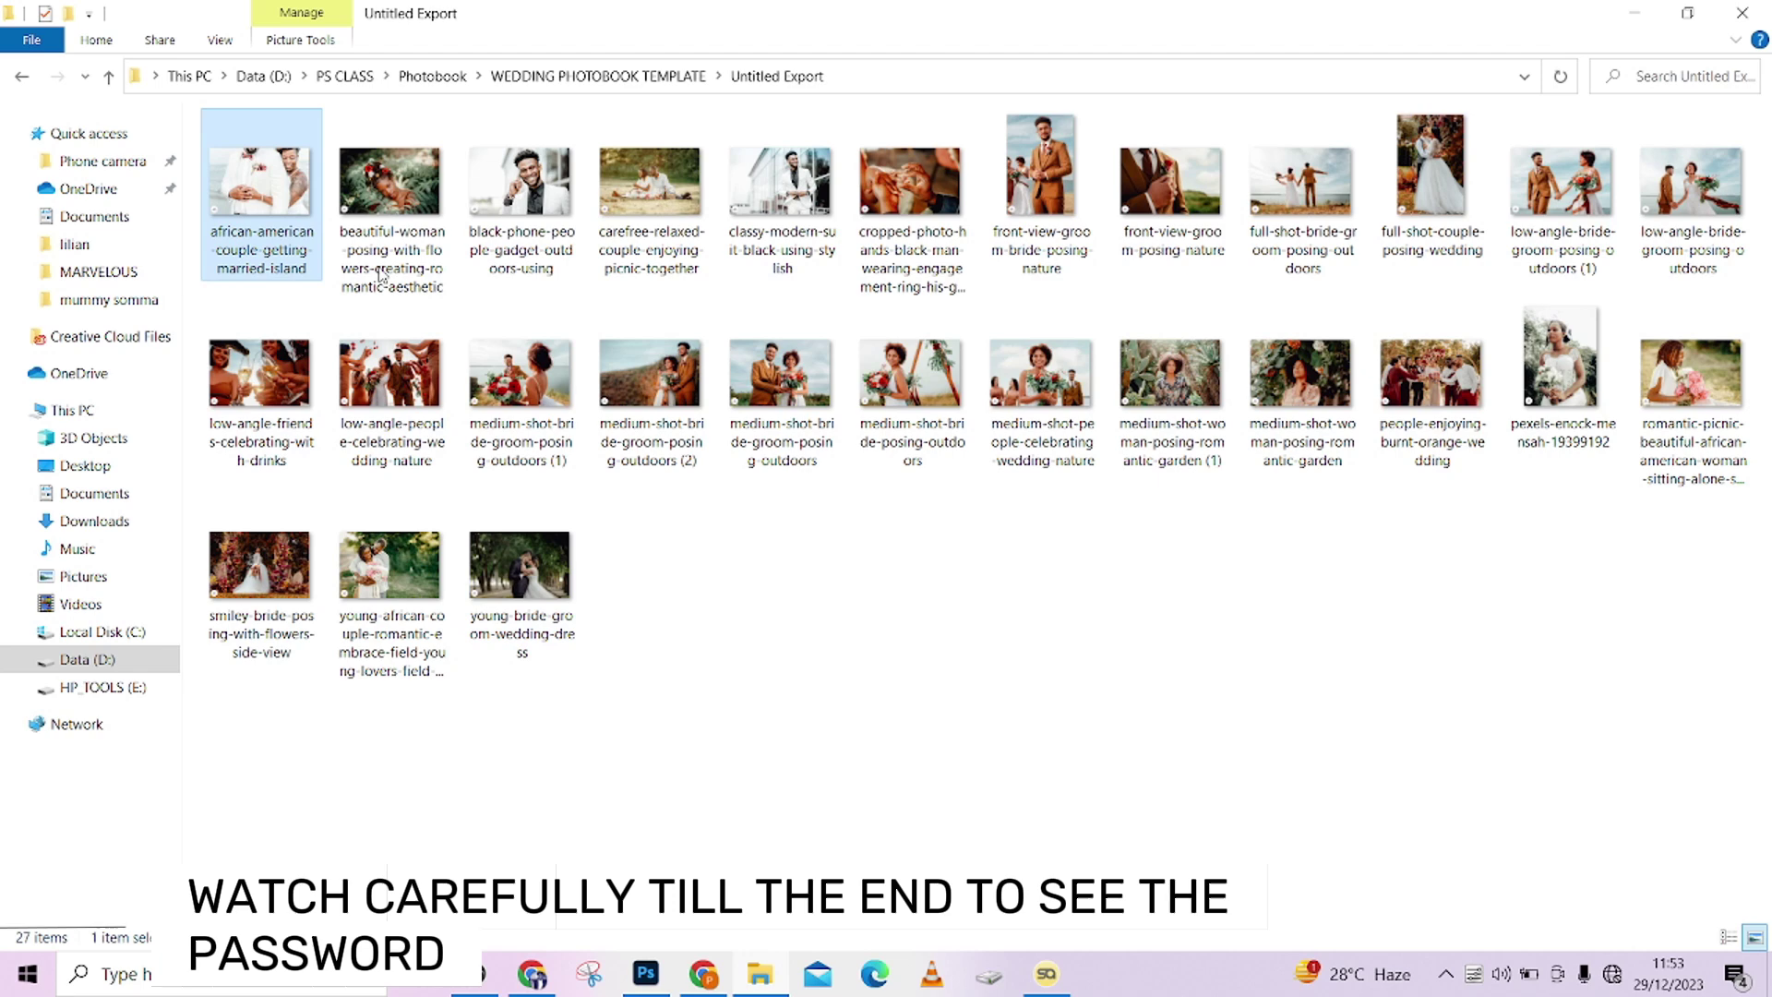
{"action": "left_click", "coordinate": [530, 580], "text": "ctrl"}
{"action": "key", "text": "ctrl+a"}
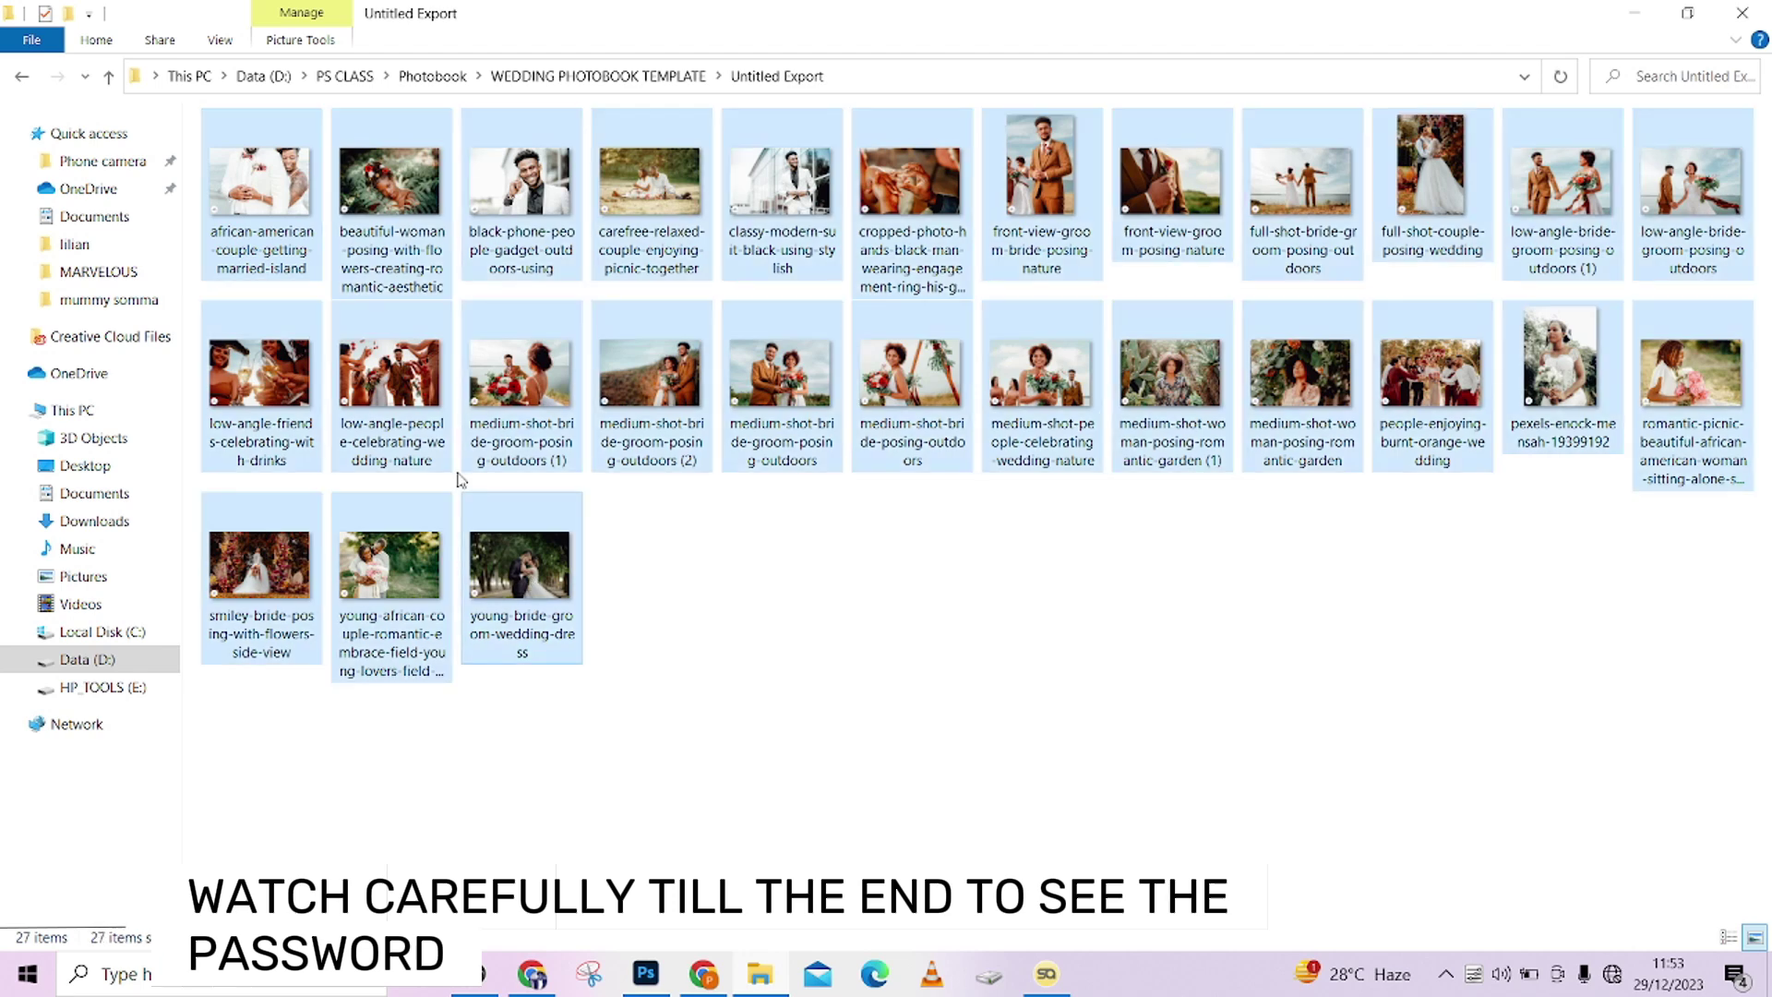
{"action": "left_click_drag", "start_coordinate": [525, 185], "coordinate": [695, 861]}
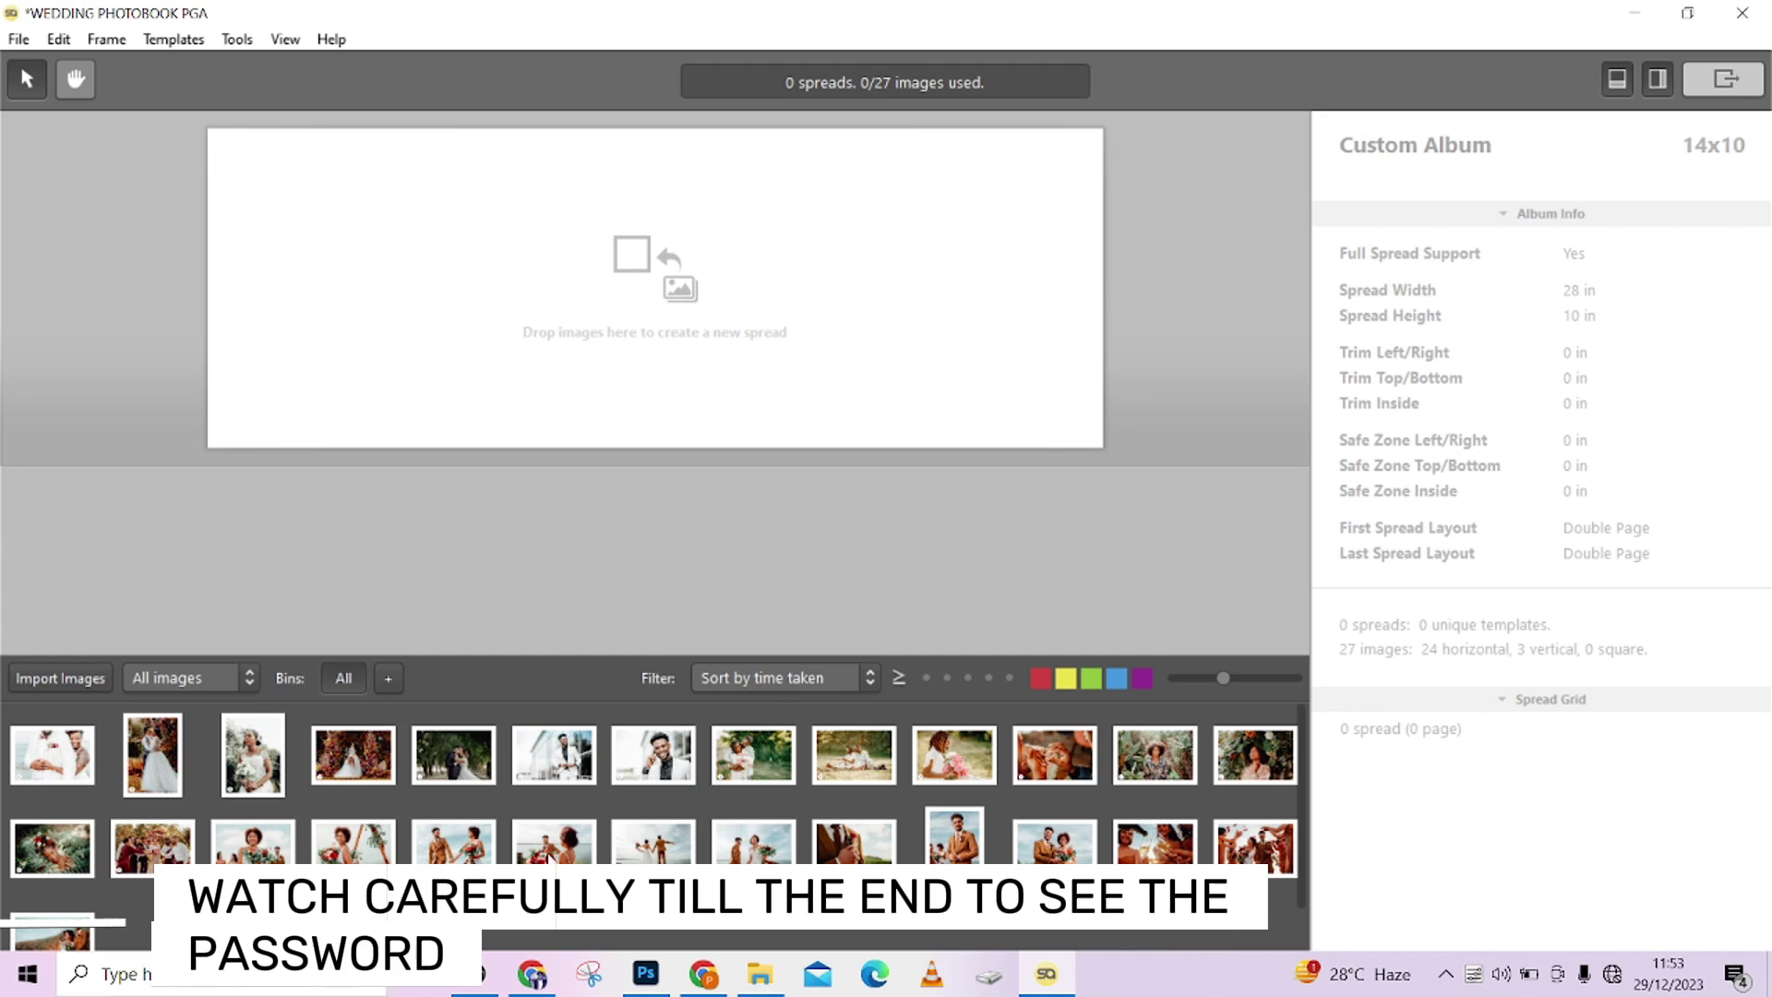
{"action": "left_click", "coordinate": [350, 773]}
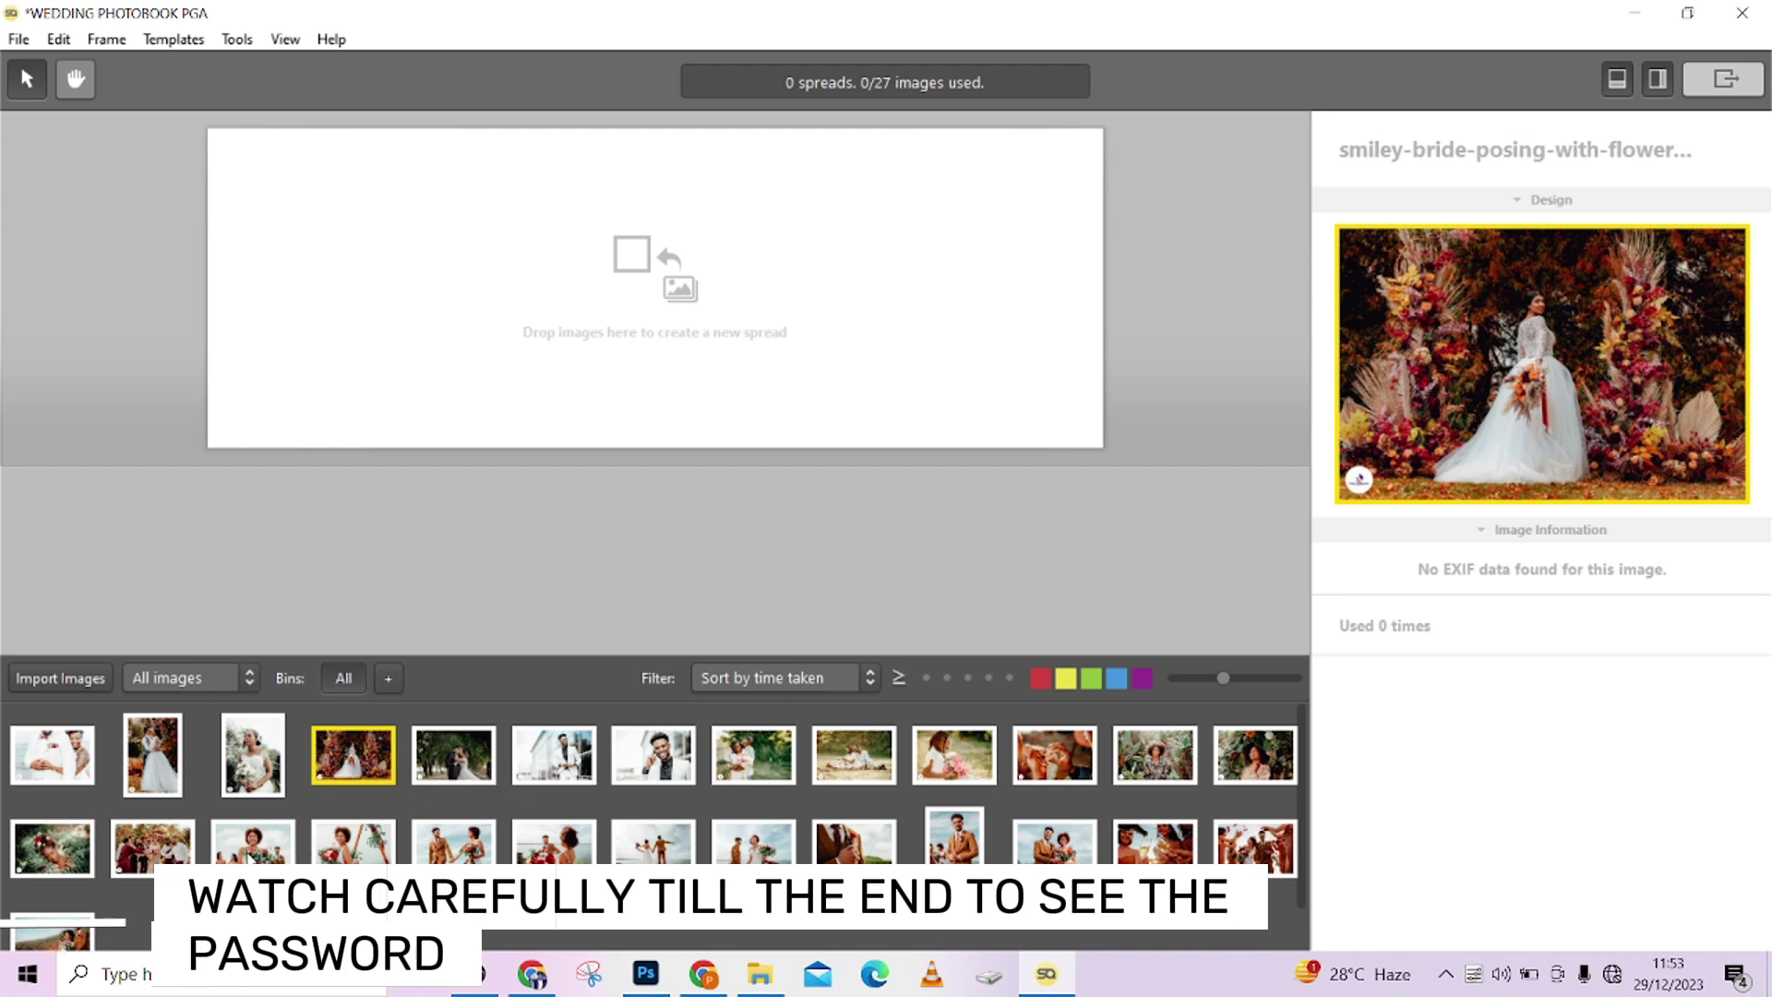
{"action": "left_click", "coordinate": [251, 853], "text": "ctrl"}
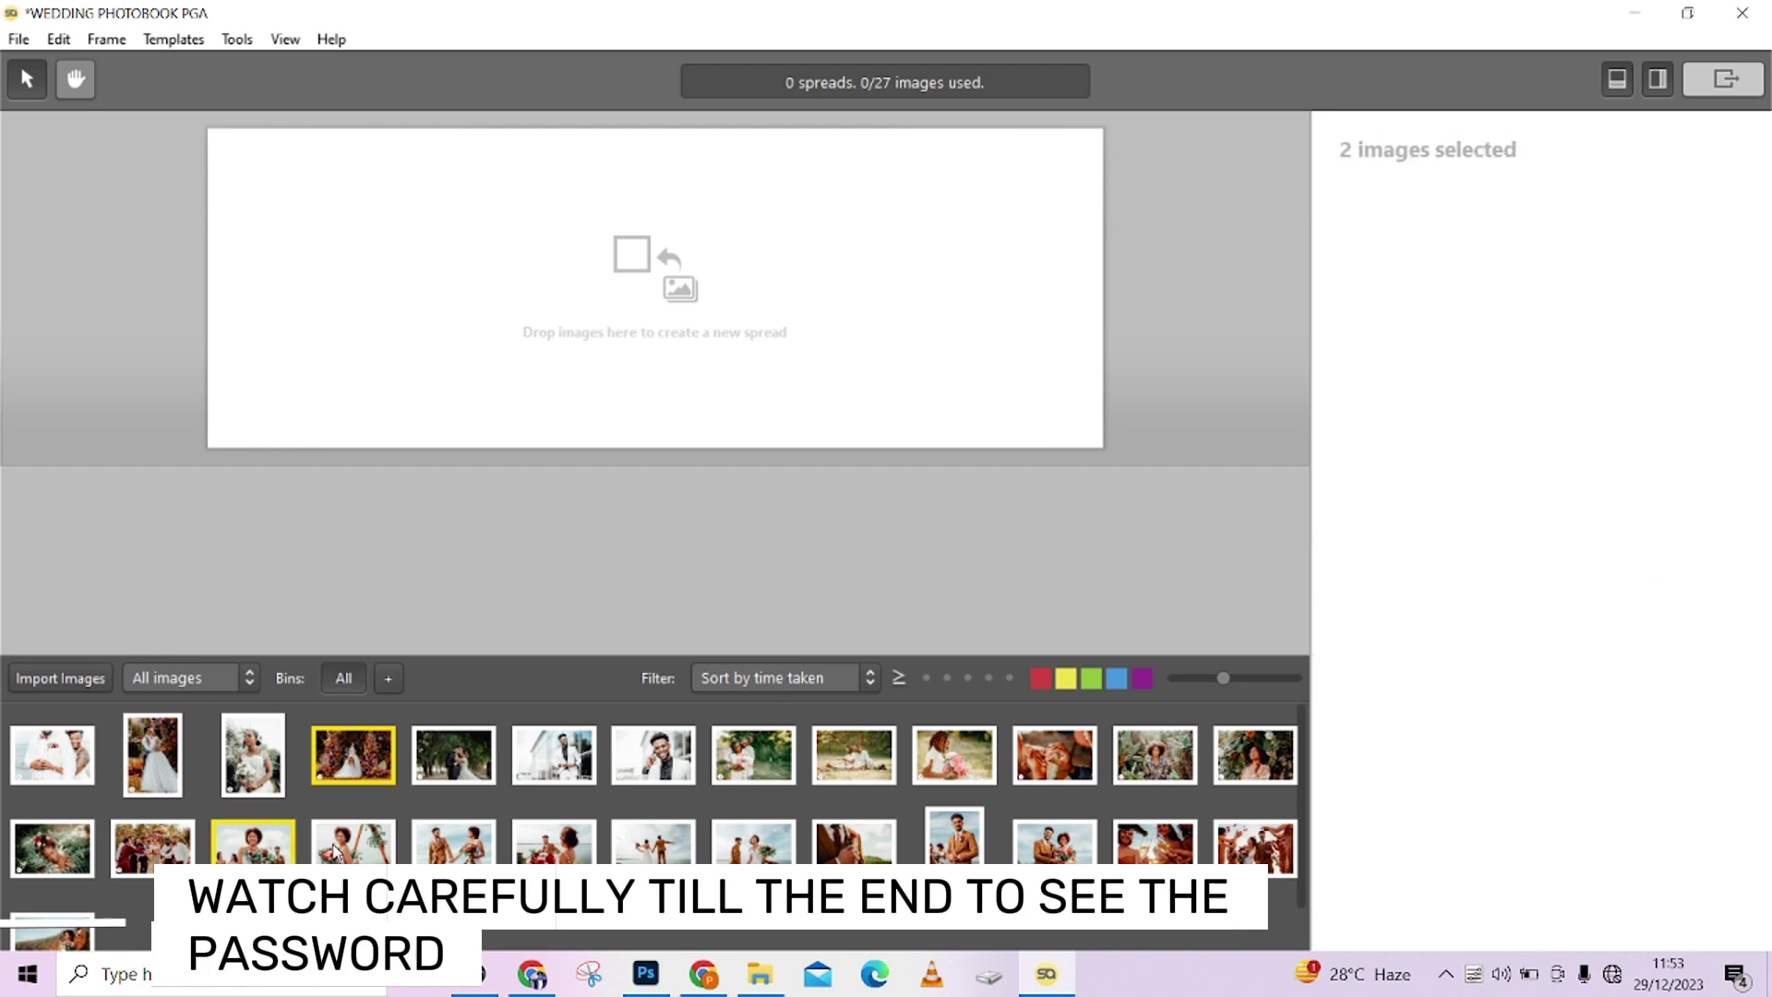
{"action": "left_click", "coordinate": [387, 856], "text": "ctrl"}
{"action": "left_click", "coordinate": [447, 856], "text": "ctrl"}
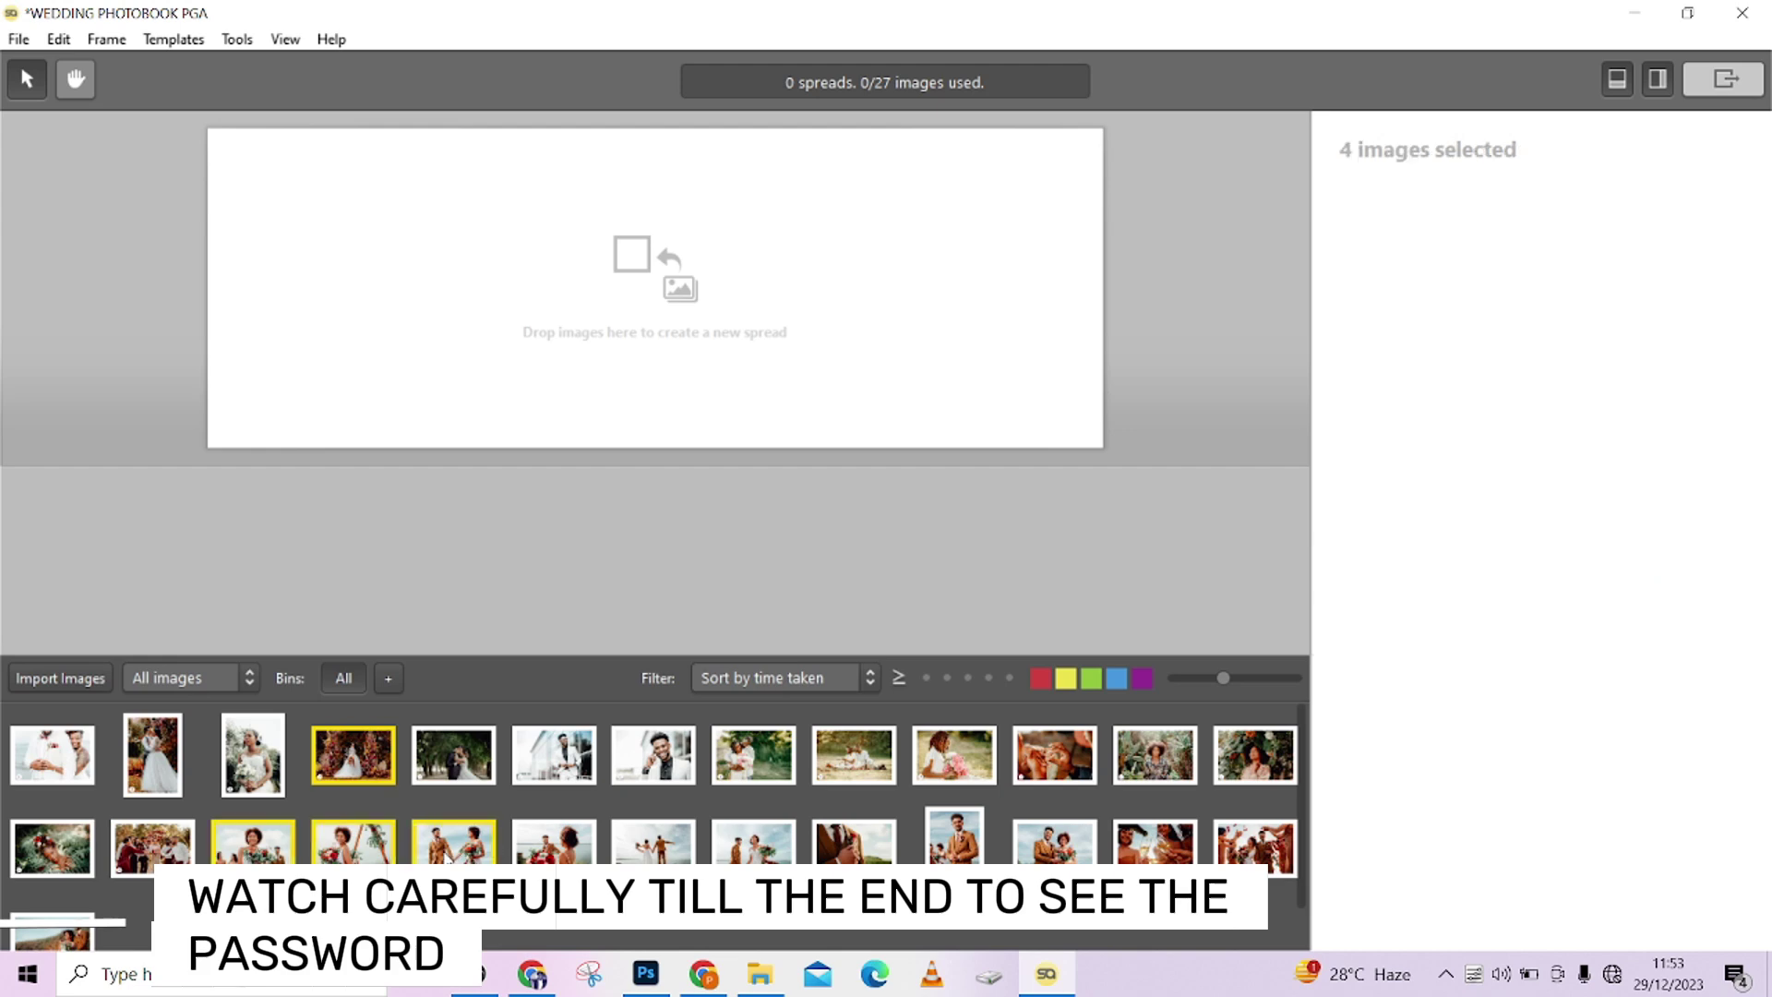
{"action": "left_click", "coordinate": [537, 854], "text": "ctrl"}
{"action": "mouse_move", "coordinate": [438, 859]}
{"action": "left_mouse_down"}
{"action": "mouse_move", "coordinate": [552, 635]}
{"action": "mouse_move", "coordinate": [452, 854]}
{"action": "left_mouse_up"}
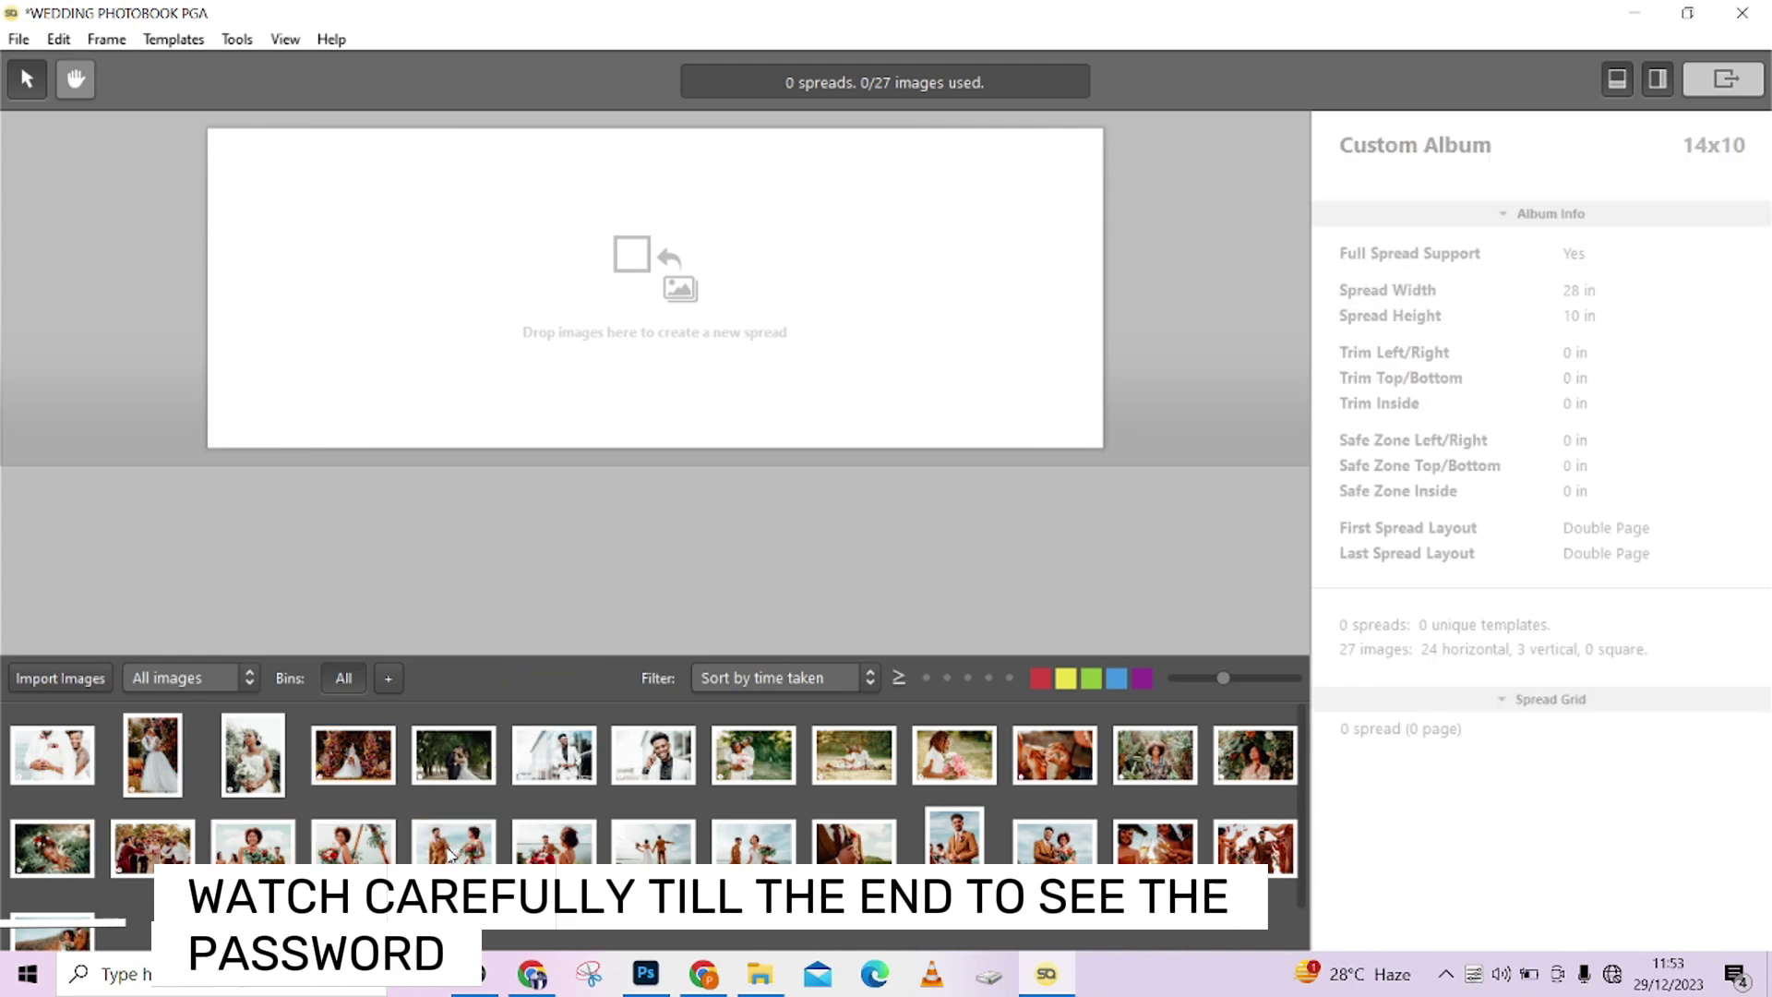
Step: Create the first spread from the bride-among-red-foliage photo plus the four consecutive photos from the smiling bride with bridesmaids onwards
{"action": "left_click", "coordinate": [328, 766]}
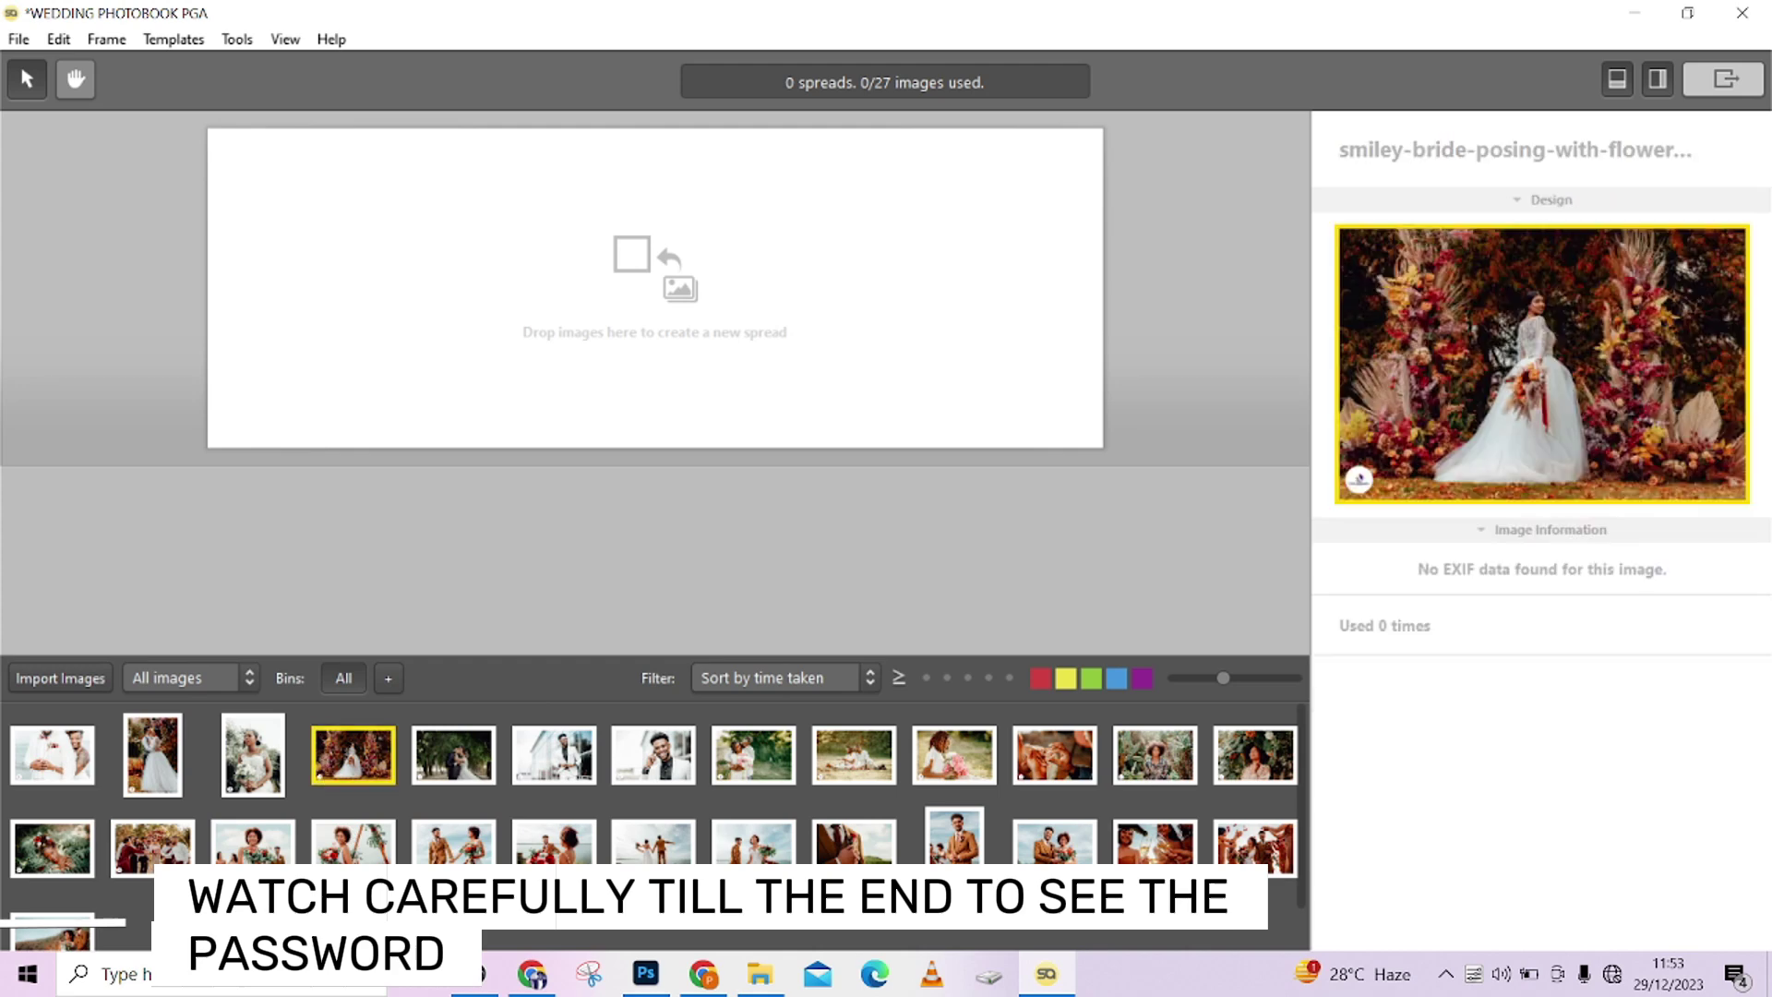
{"action": "left_click", "coordinate": [253, 847], "text": "ctrl"}
{"action": "left_click", "coordinate": [339, 857], "text": "ctrl"}
{"action": "left_click", "coordinate": [475, 851], "text": "ctrl"}
{"action": "left_click", "coordinate": [563, 851], "text": "ctrl"}
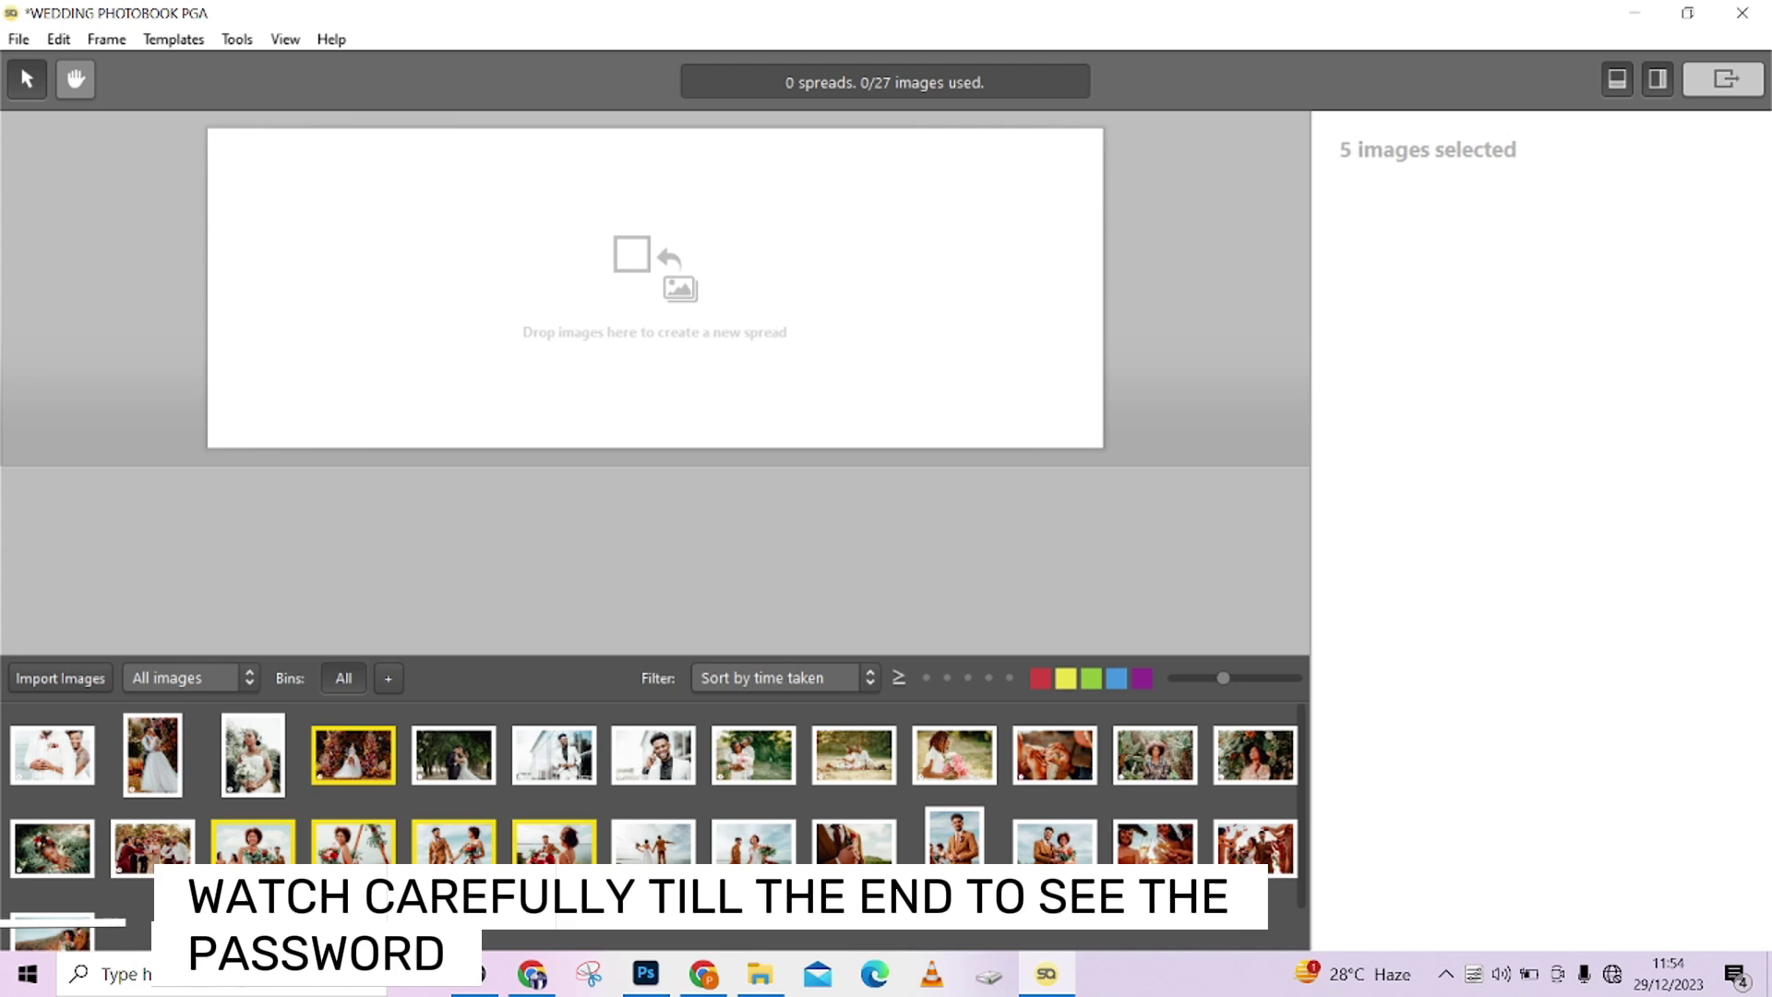
{"action": "left_click_drag", "start_coordinate": [563, 851], "coordinate": [652, 282]}
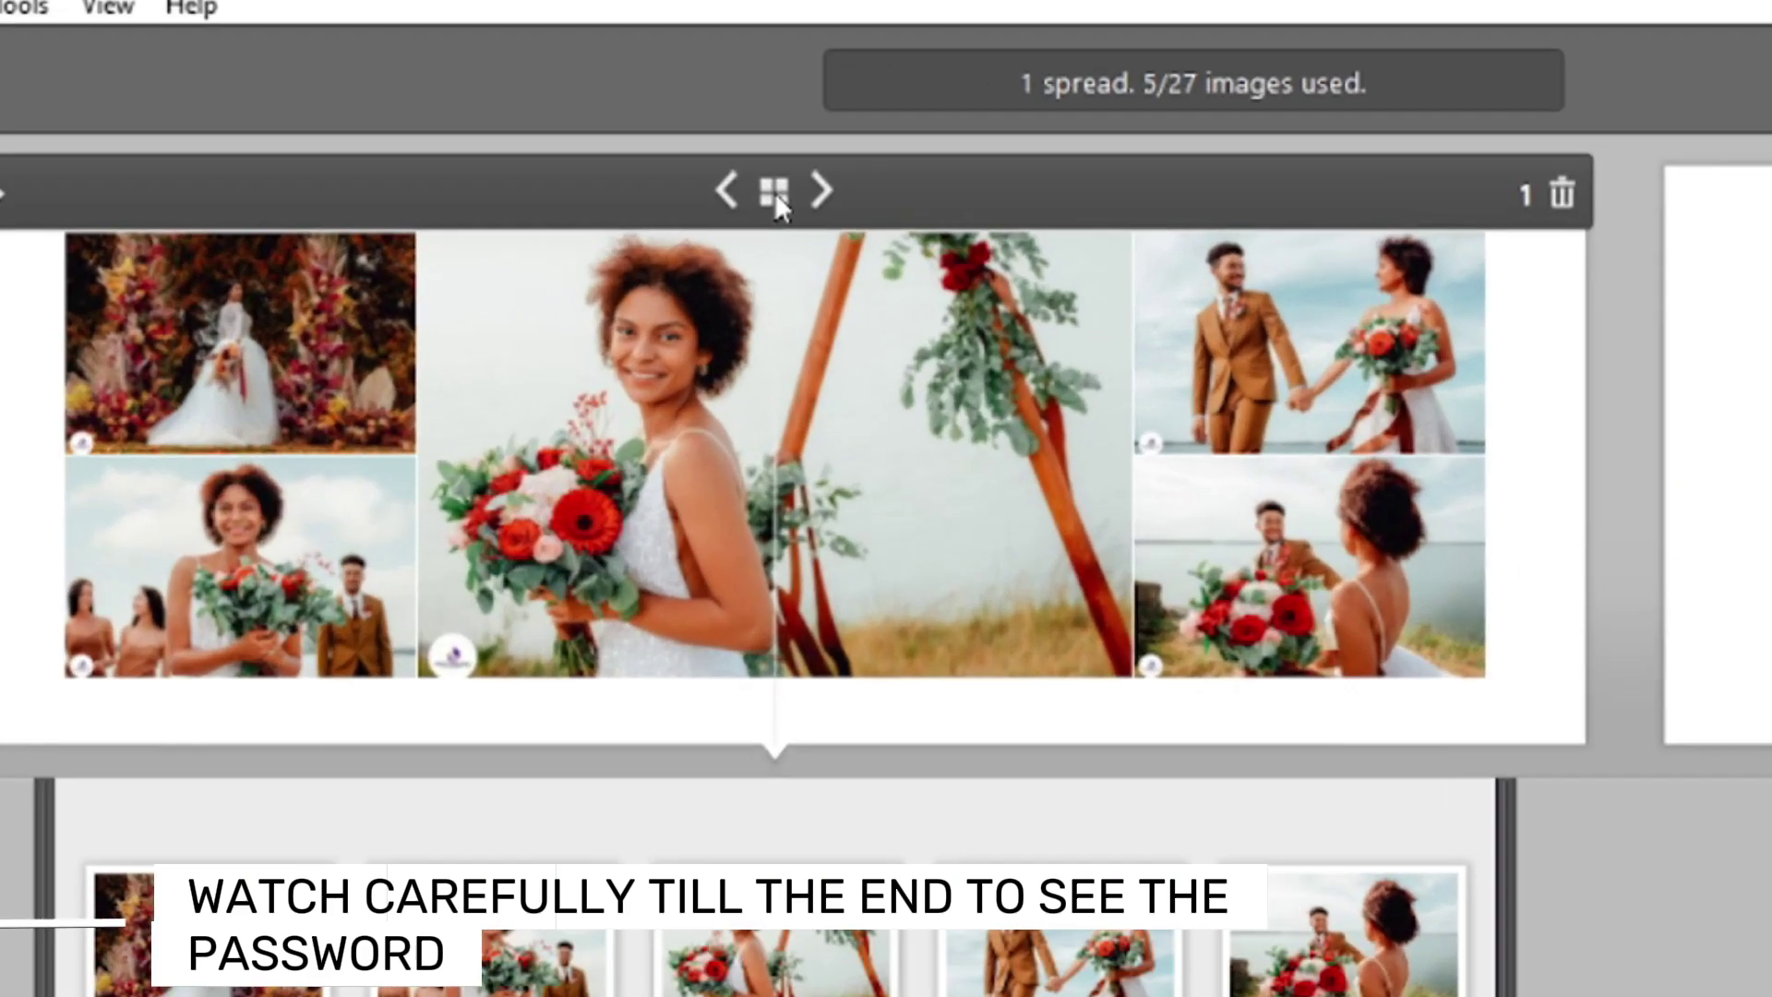
Step: Browse the matching five-photo template layouts for the first spread
{"action": "left_click", "coordinate": [774, 192]}
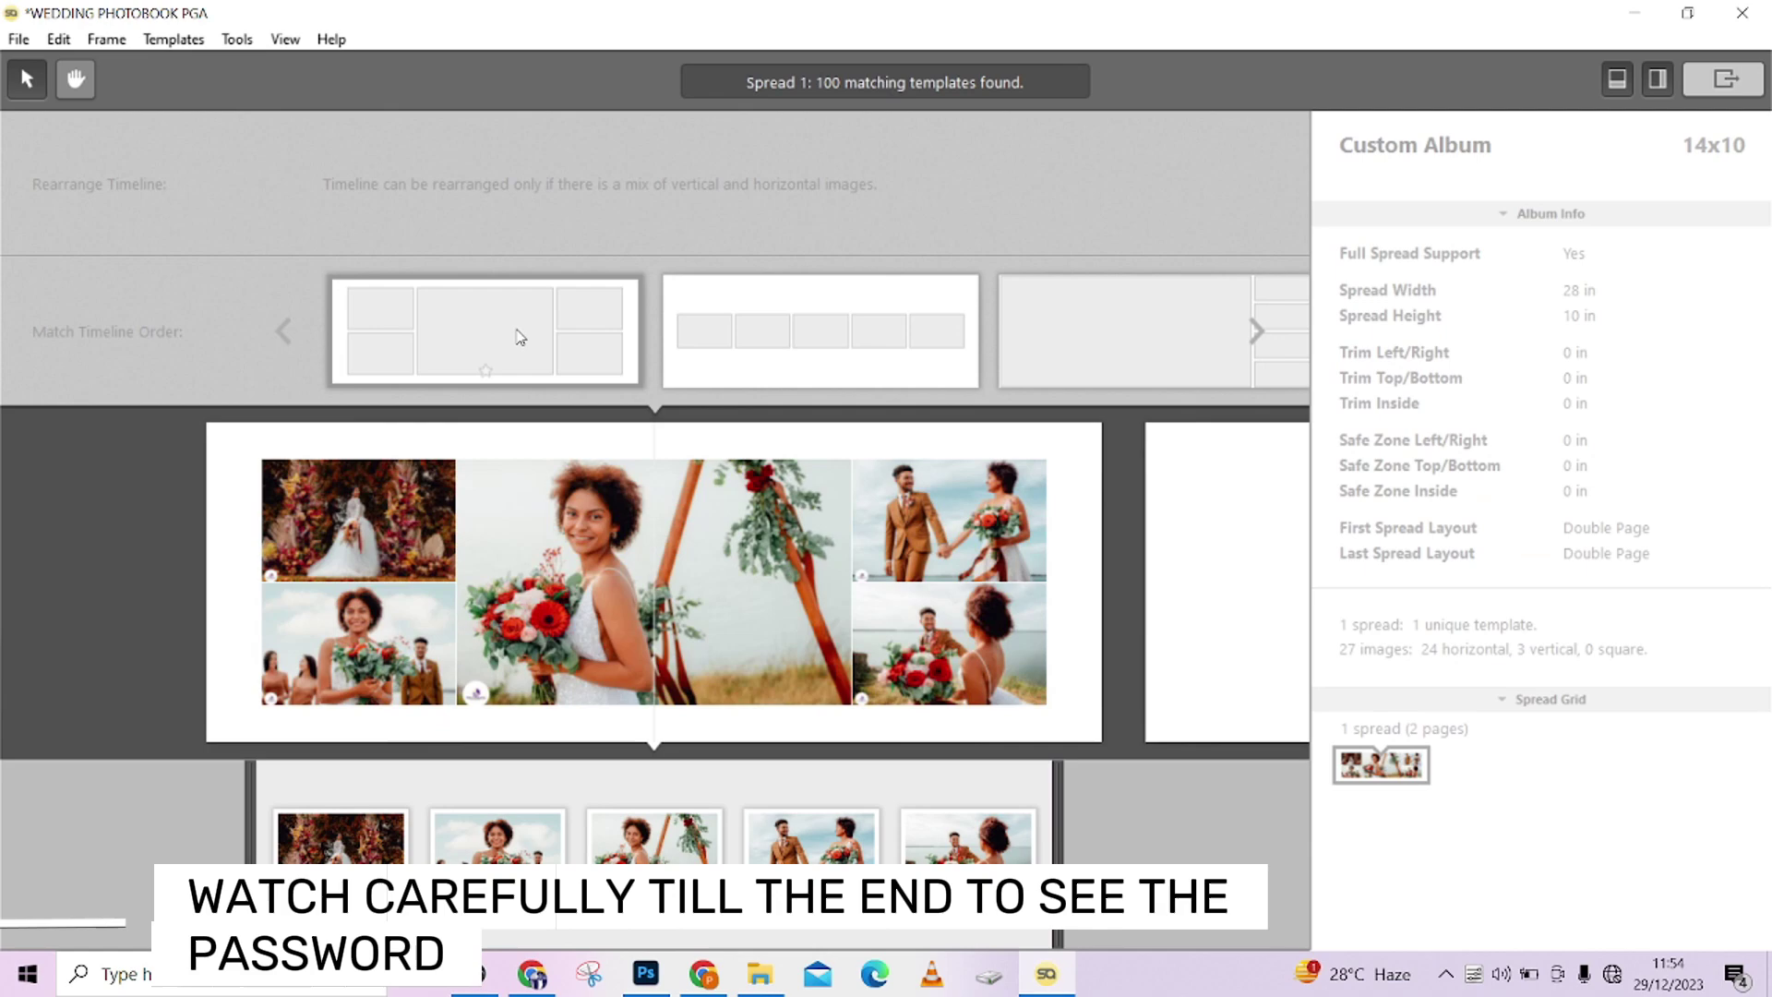
{"action": "left_click", "coordinate": [745, 344]}
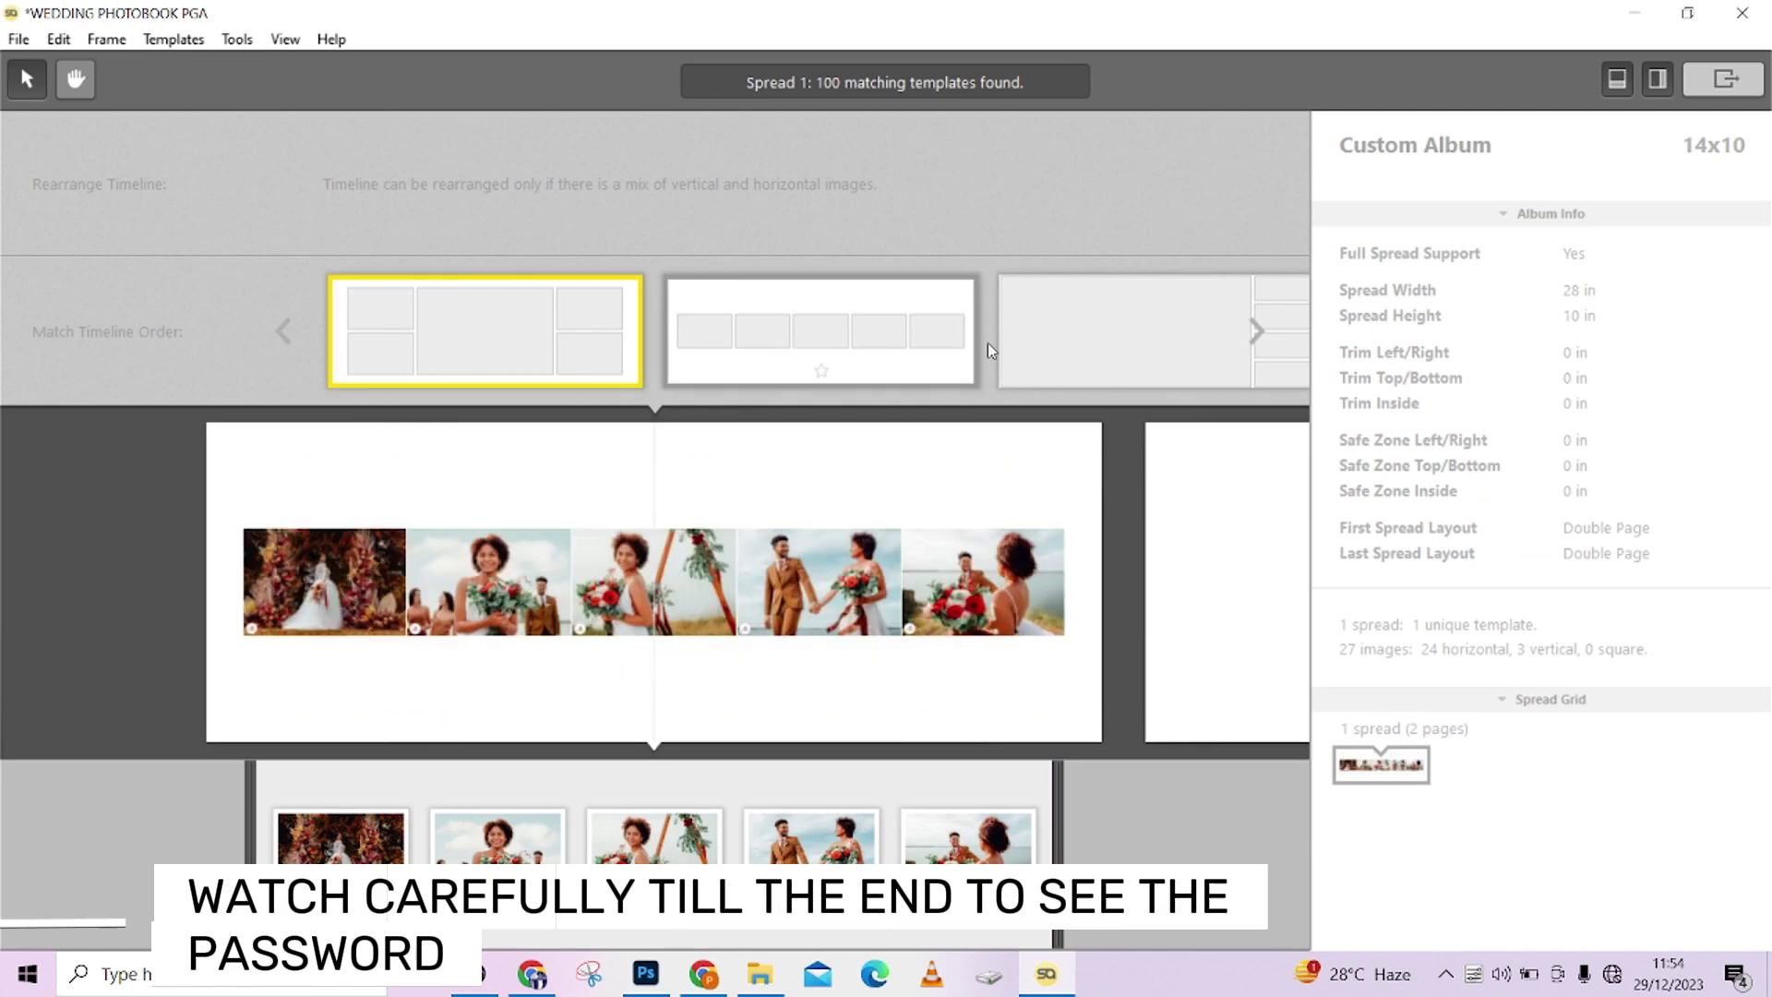
{"action": "left_click", "coordinate": [1016, 355]}
{"action": "left_click", "coordinate": [945, 346]}
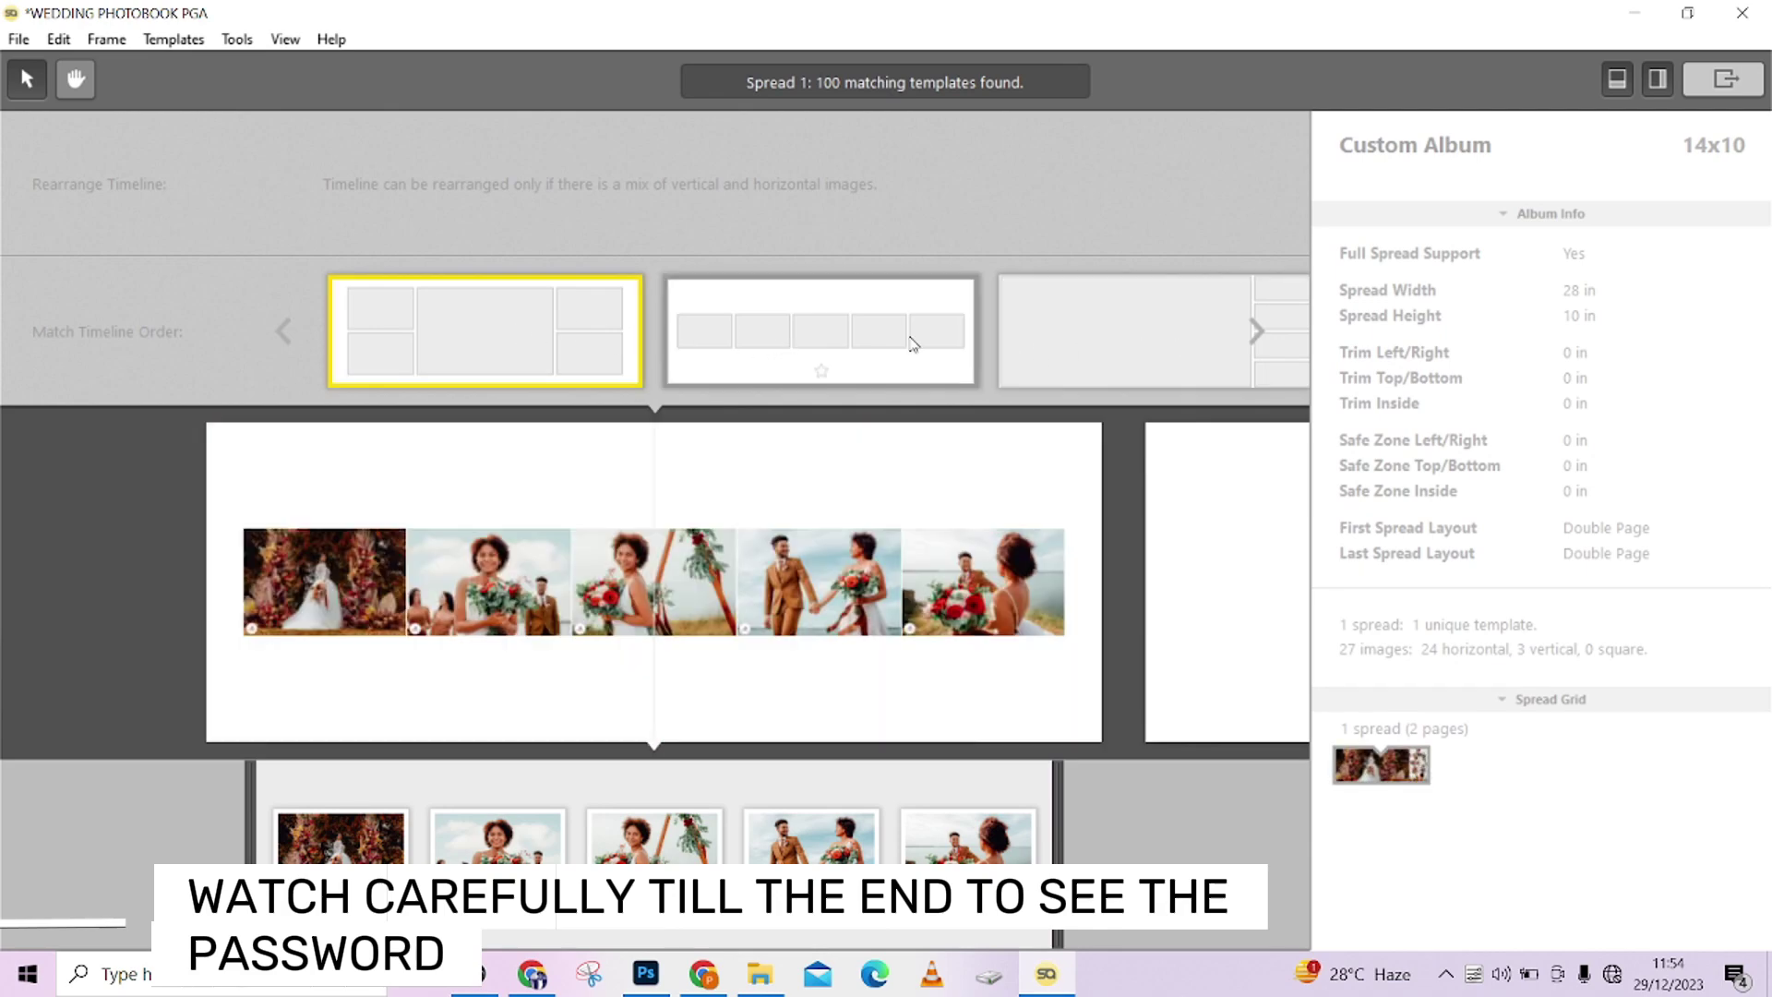
{"action": "left_click", "coordinate": [1062, 340]}
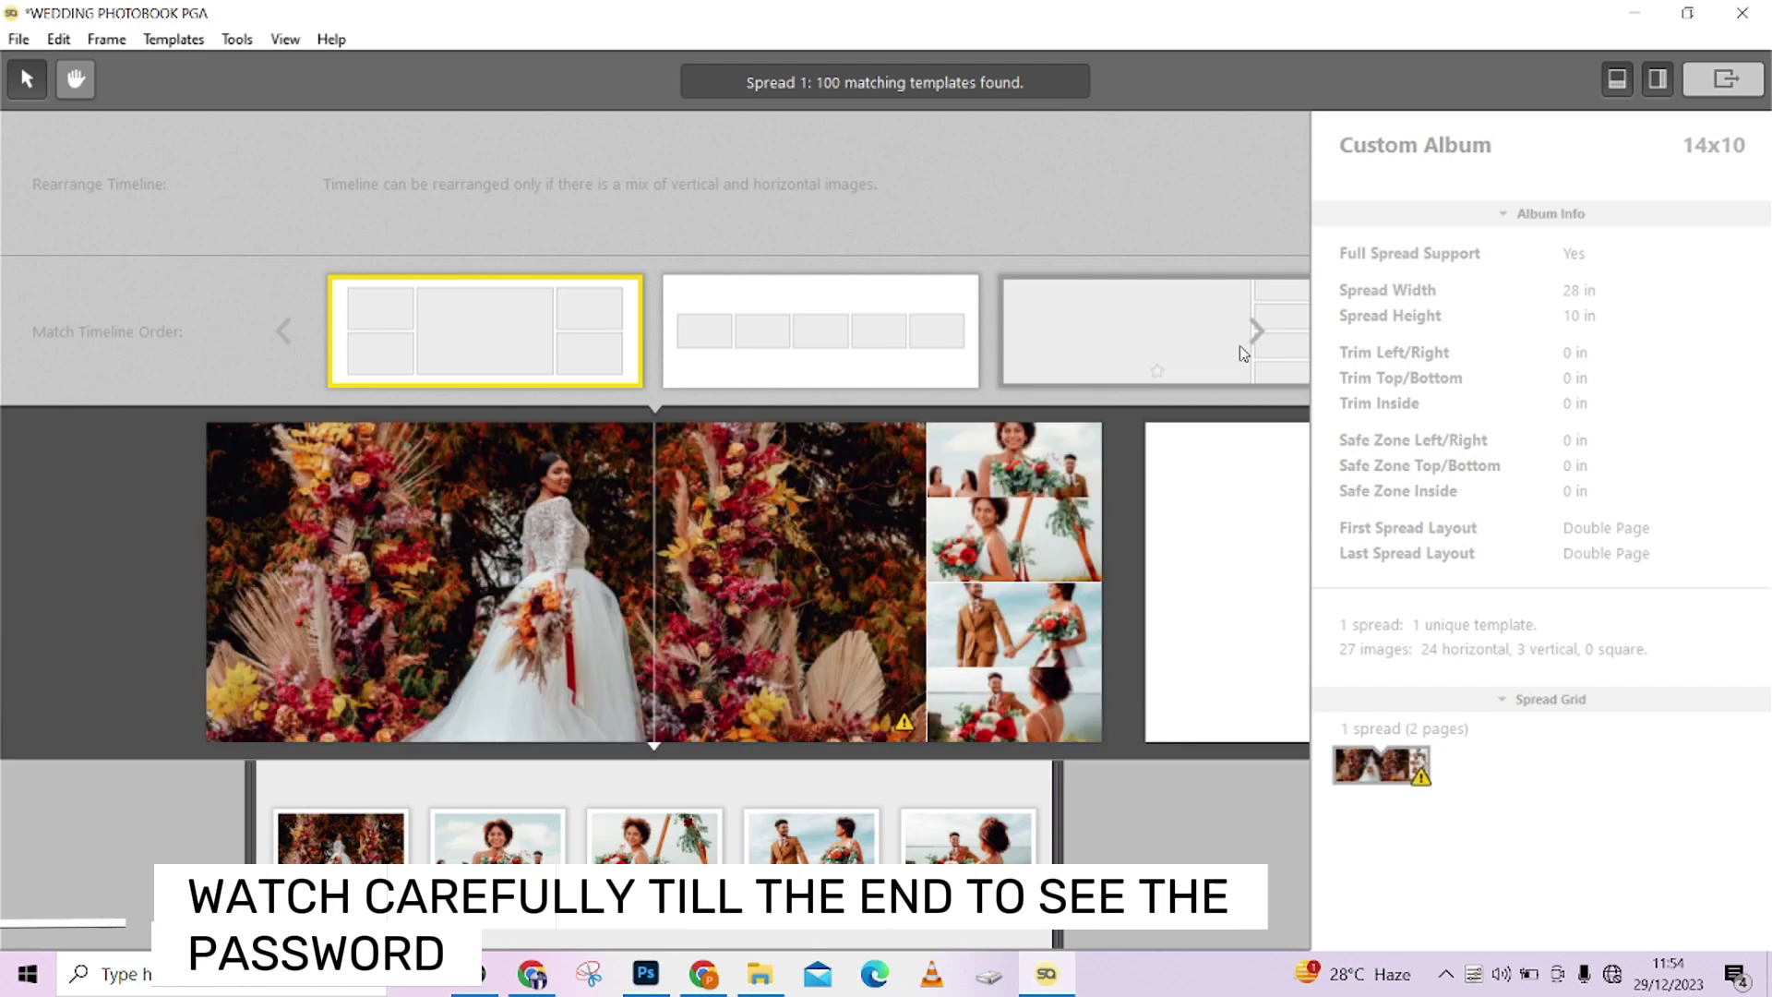
{"action": "left_click", "coordinate": [1263, 337]}
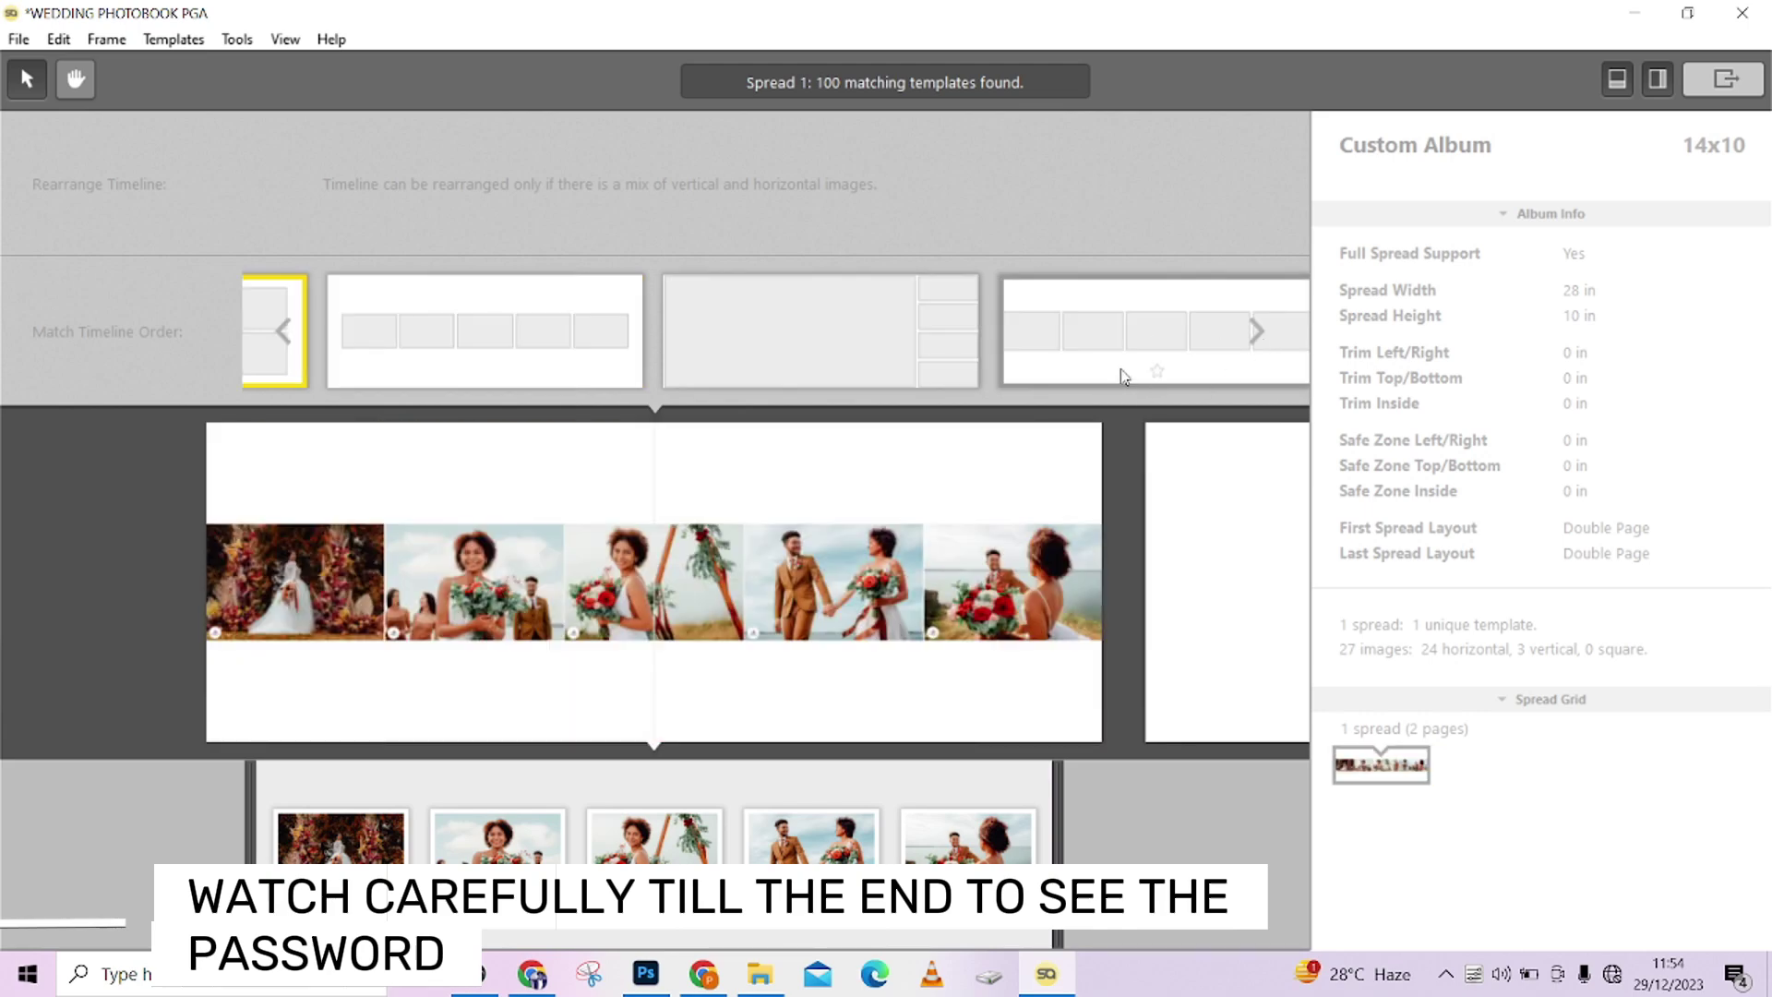
{"action": "left_click", "coordinate": [1261, 335]}
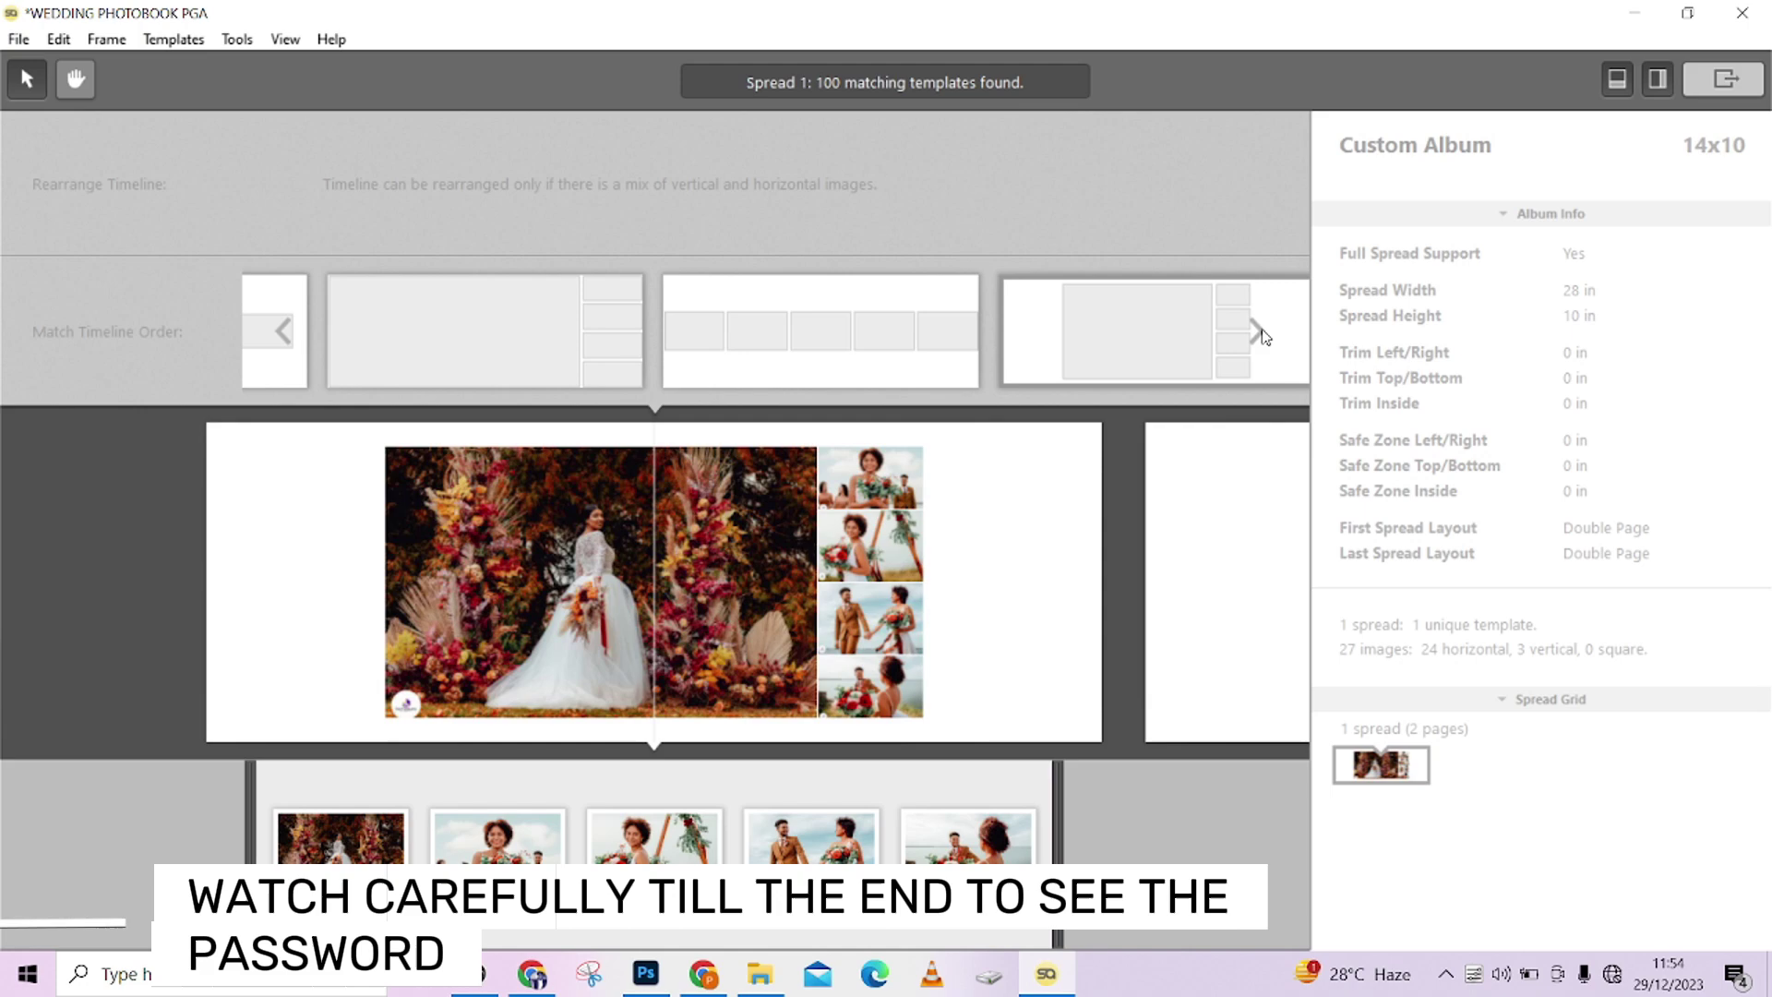
{"action": "left_click", "coordinate": [1261, 335]}
{"action": "left_click", "coordinate": [1261, 335]}
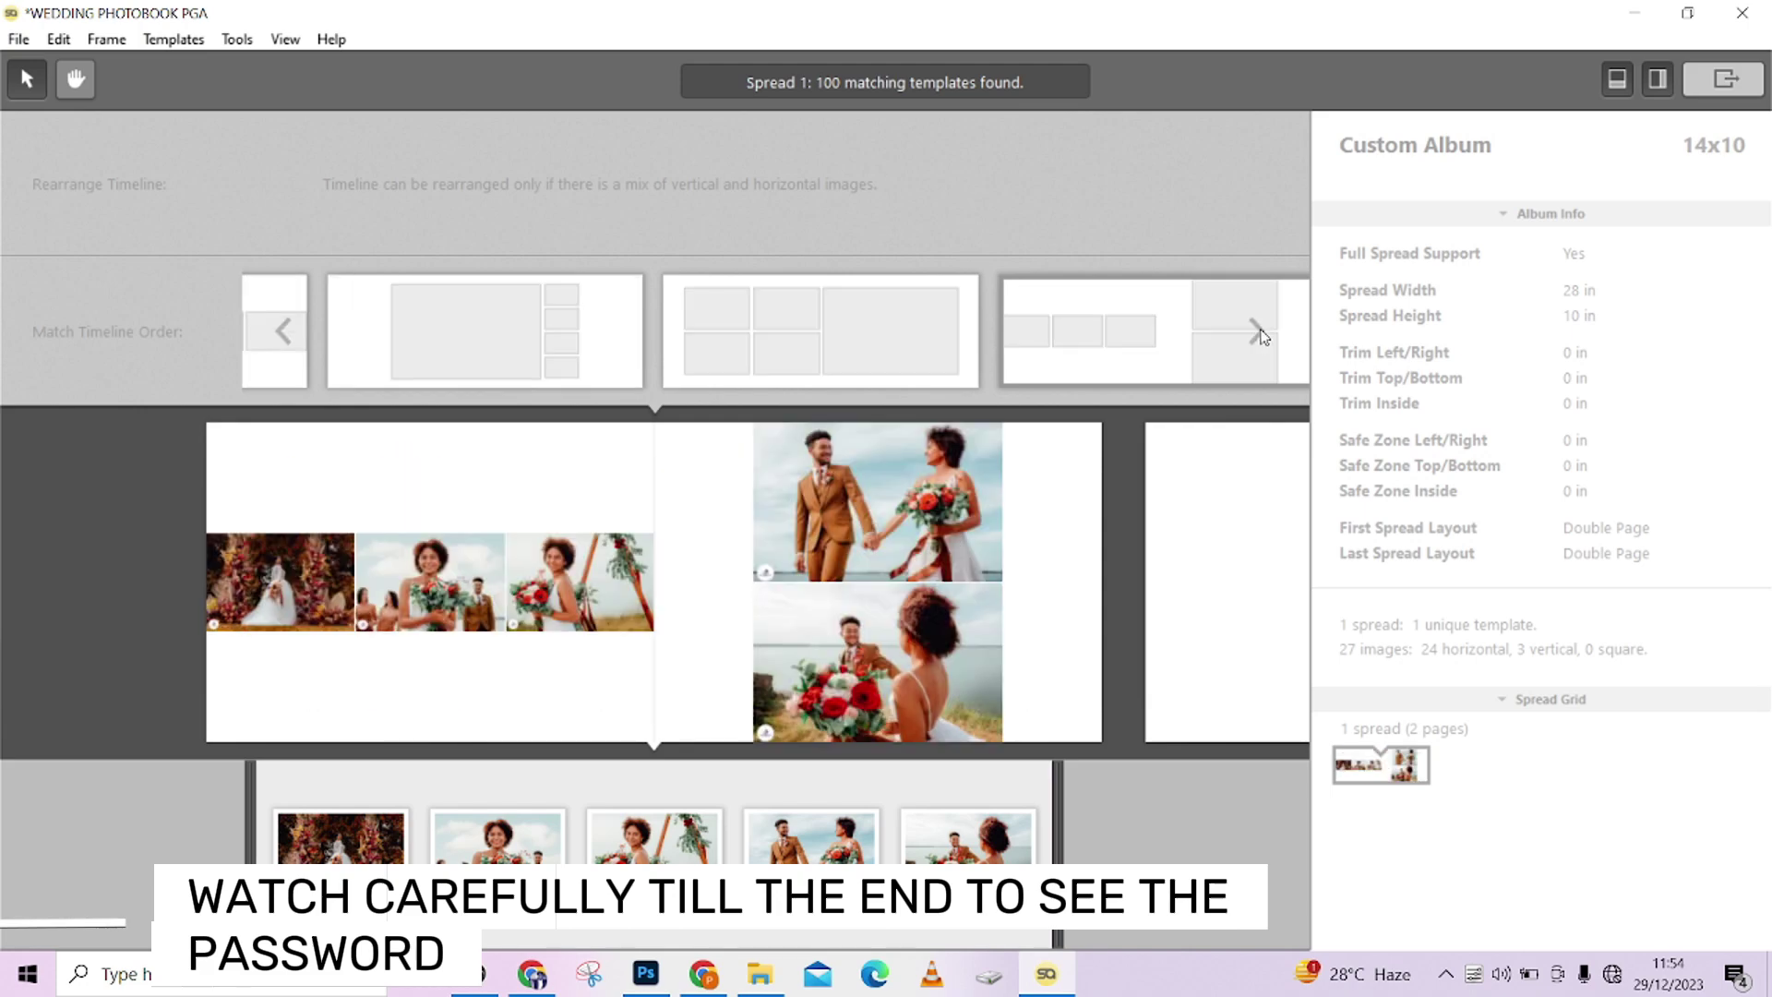
{"action": "left_click", "coordinate": [1261, 335]}
{"action": "left_click", "coordinate": [1261, 335]}
{"action": "left_click", "coordinate": [1261, 335]}
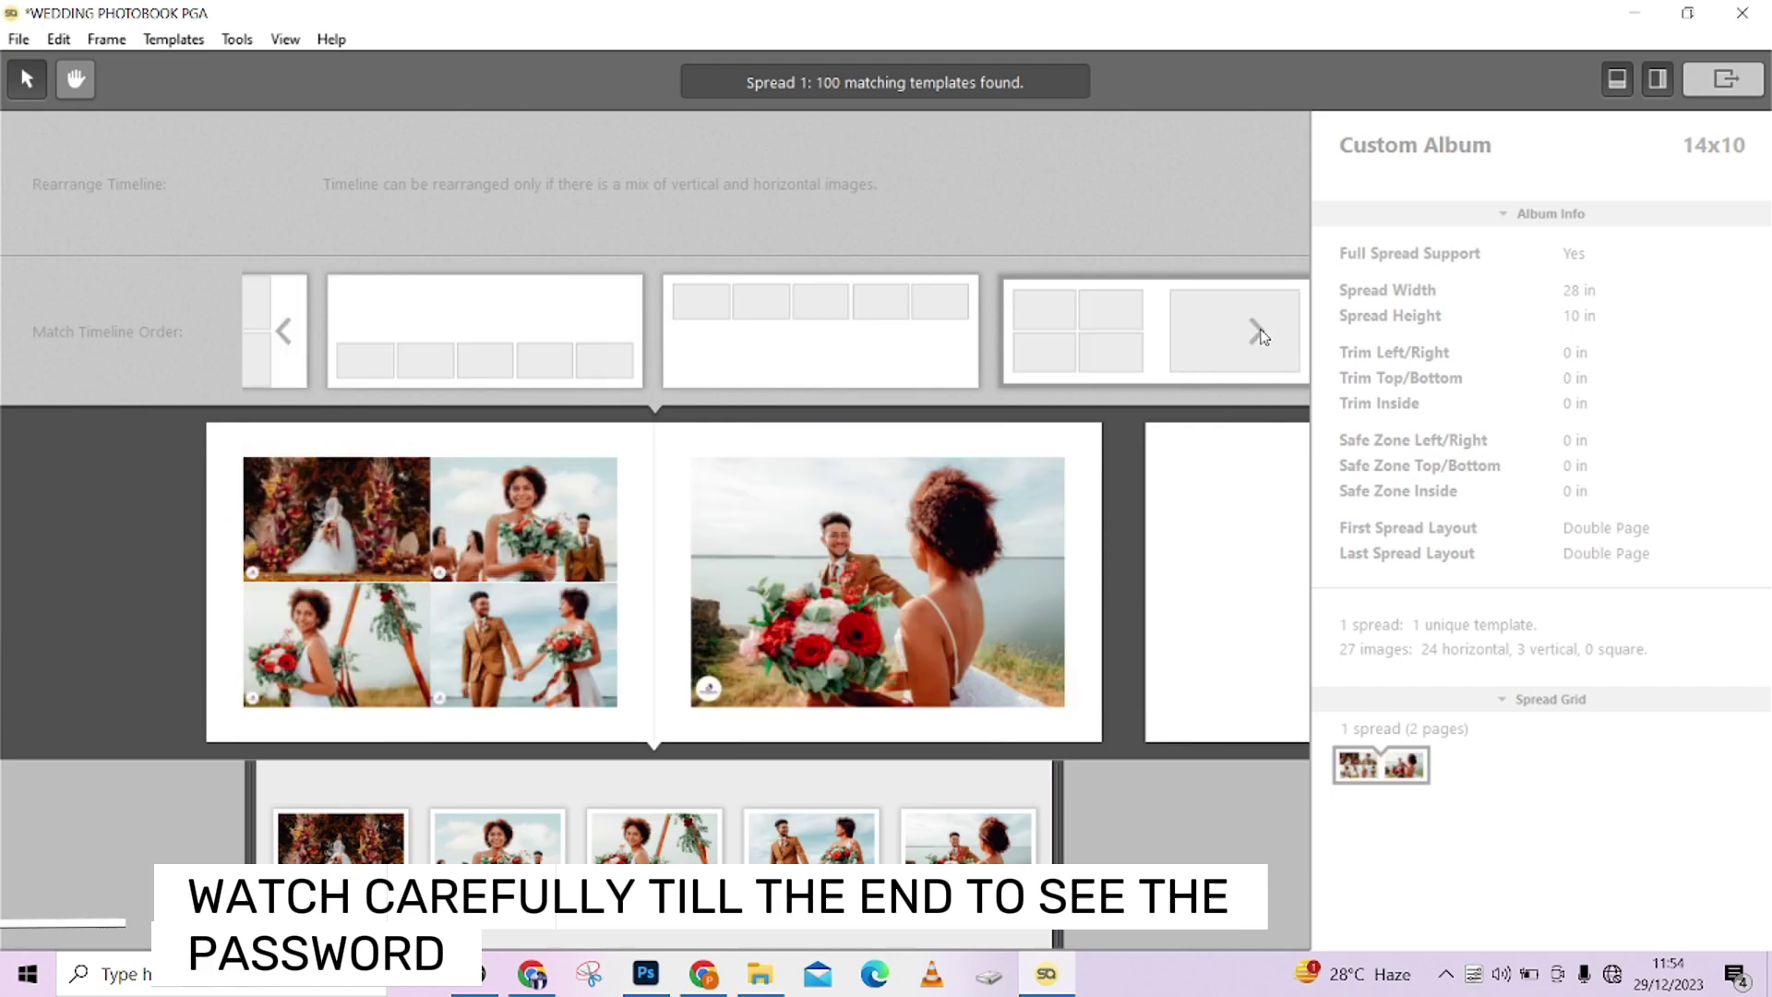
{"action": "left_click", "coordinate": [1261, 335]}
{"action": "left_click", "coordinate": [1261, 335]}
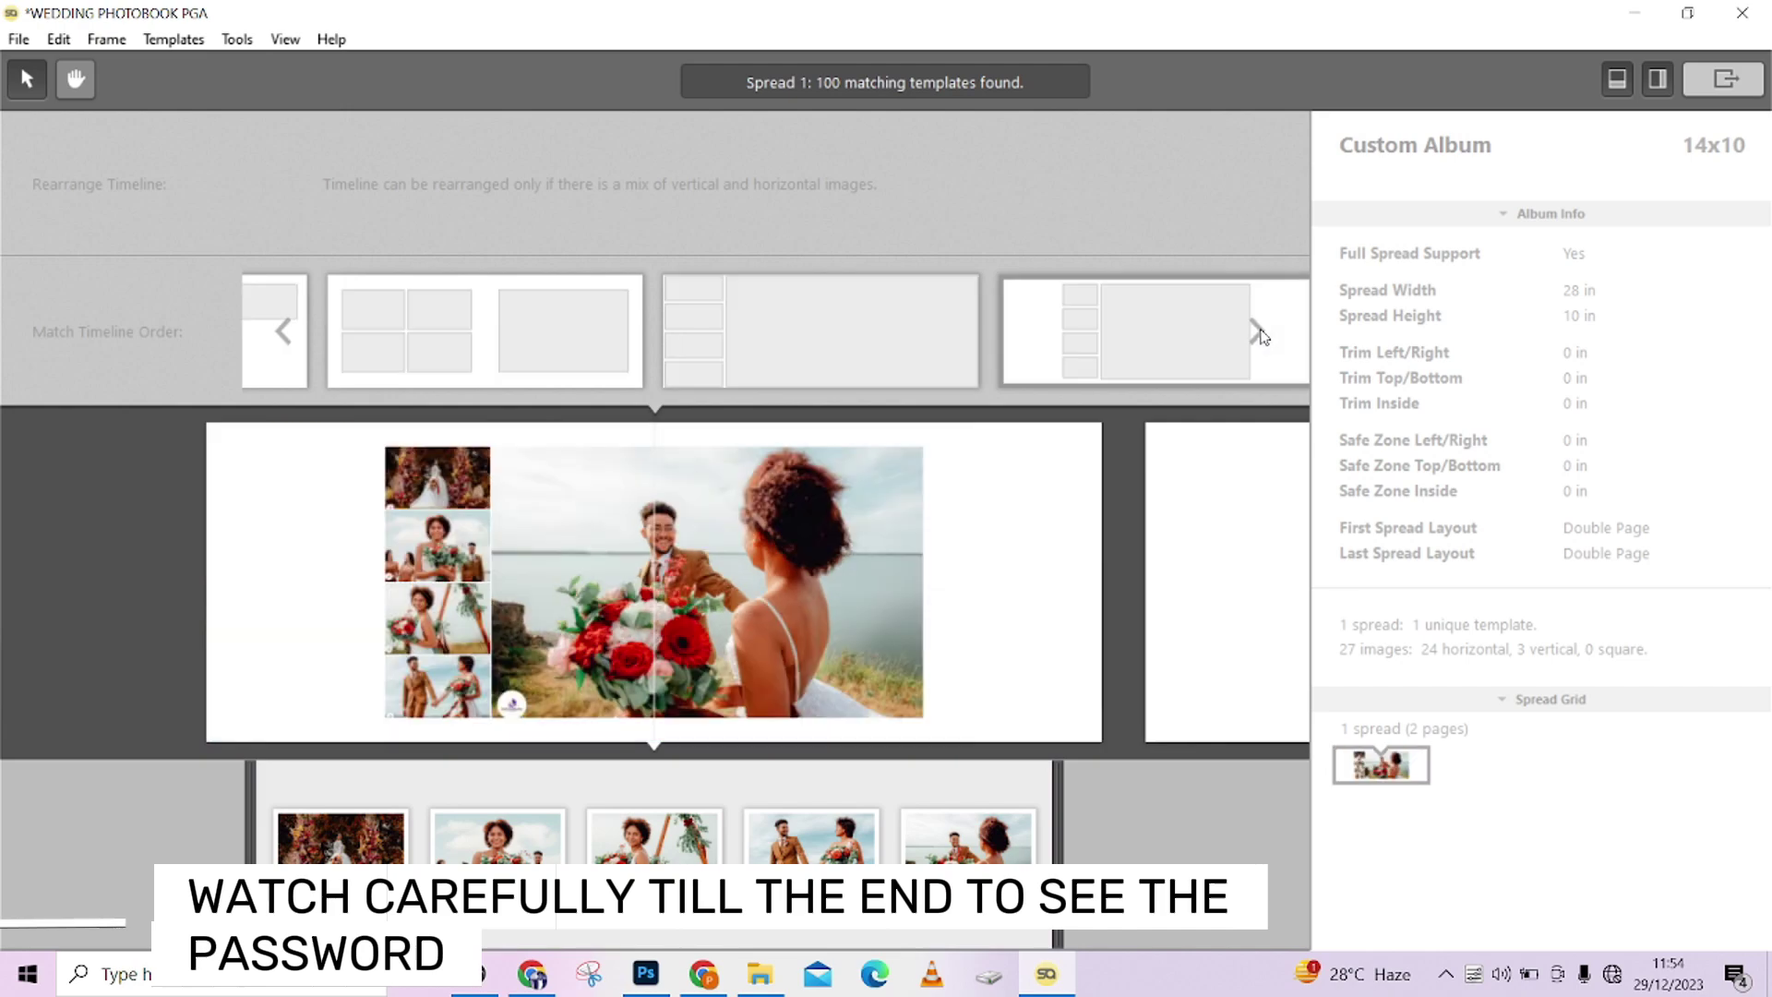
{"action": "left_click", "coordinate": [1261, 335]}
{"action": "left_click", "coordinate": [1261, 336]}
{"action": "left_click", "coordinate": [1261, 335]}
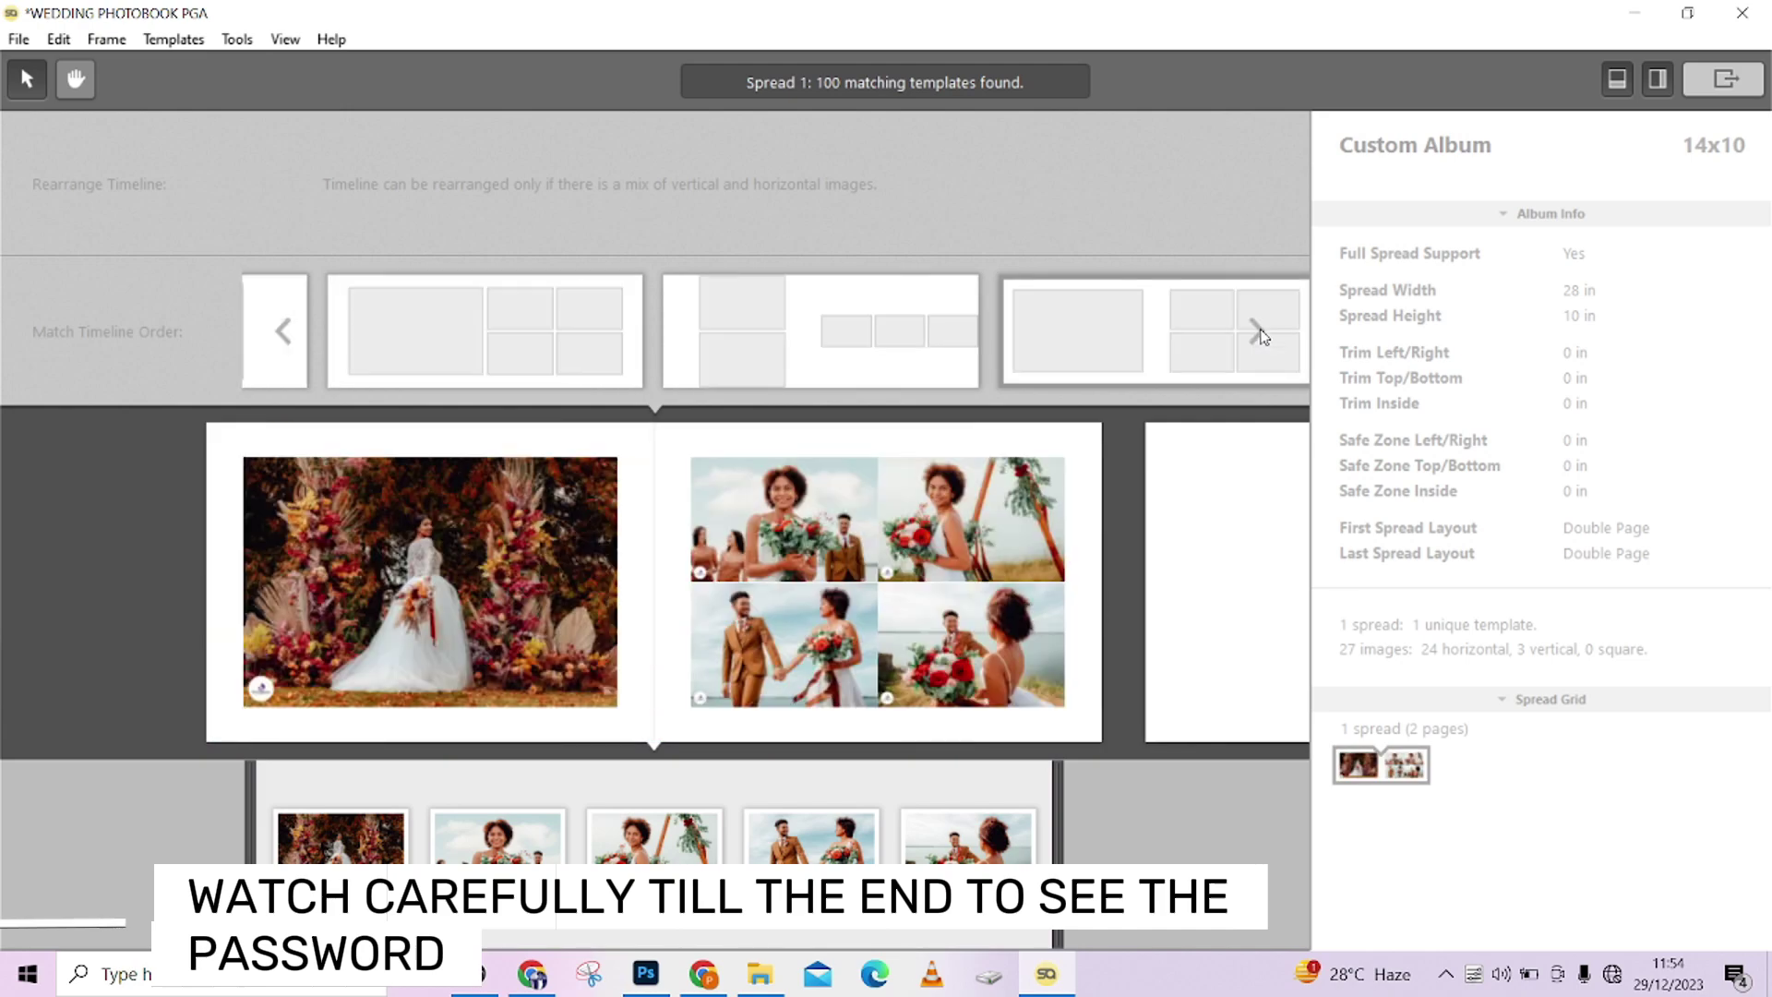
{"action": "left_click", "coordinate": [1261, 335]}
{"action": "left_click", "coordinate": [1261, 335]}
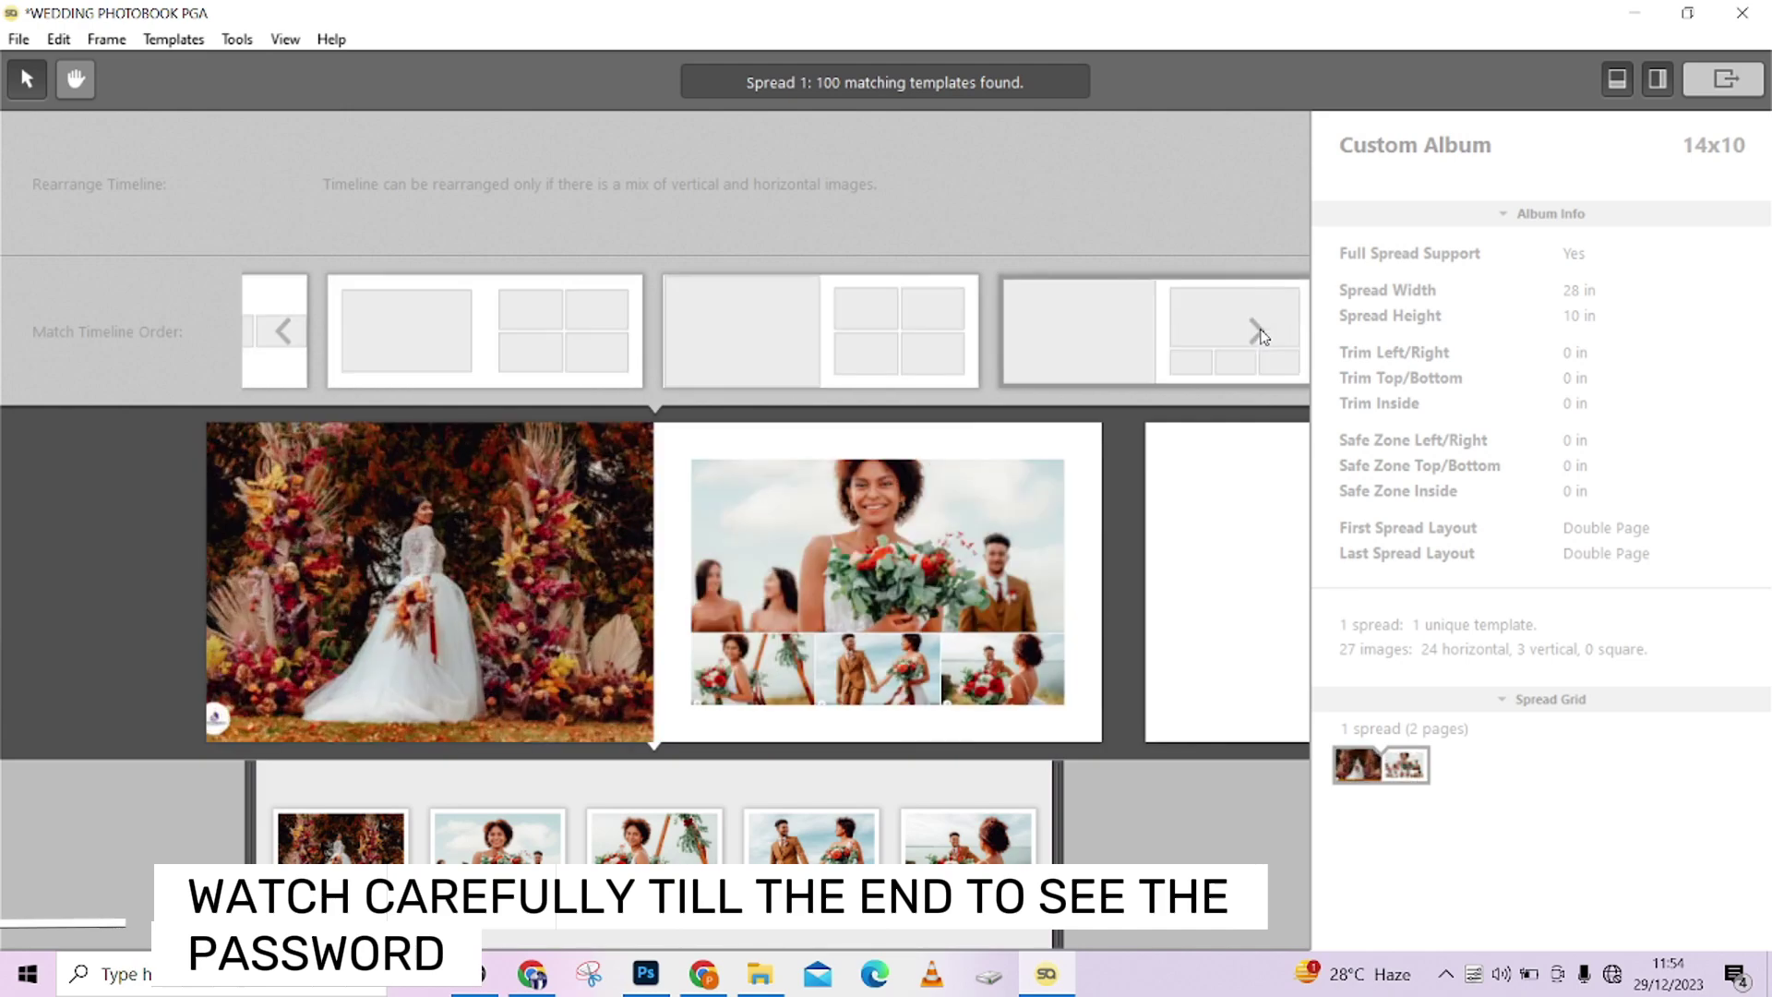
{"action": "left_click", "coordinate": [1261, 335]}
{"action": "left_click", "coordinate": [1260, 335]}
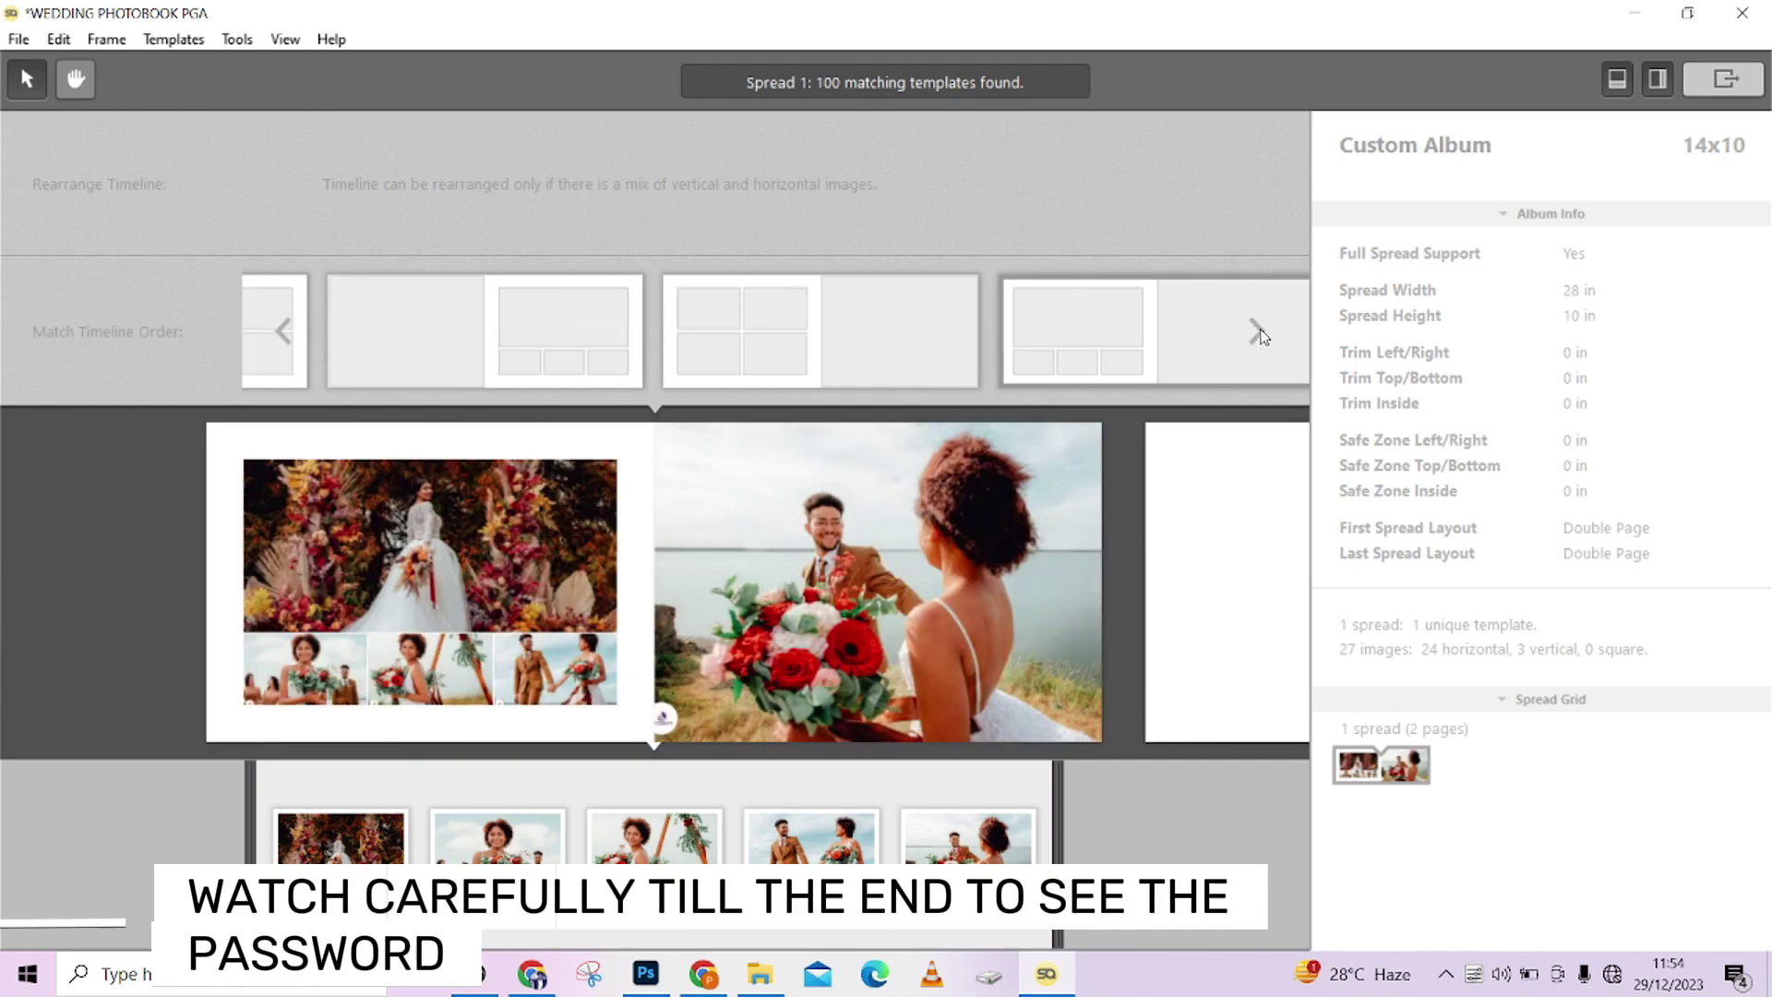
{"action": "left_click", "coordinate": [1261, 335]}
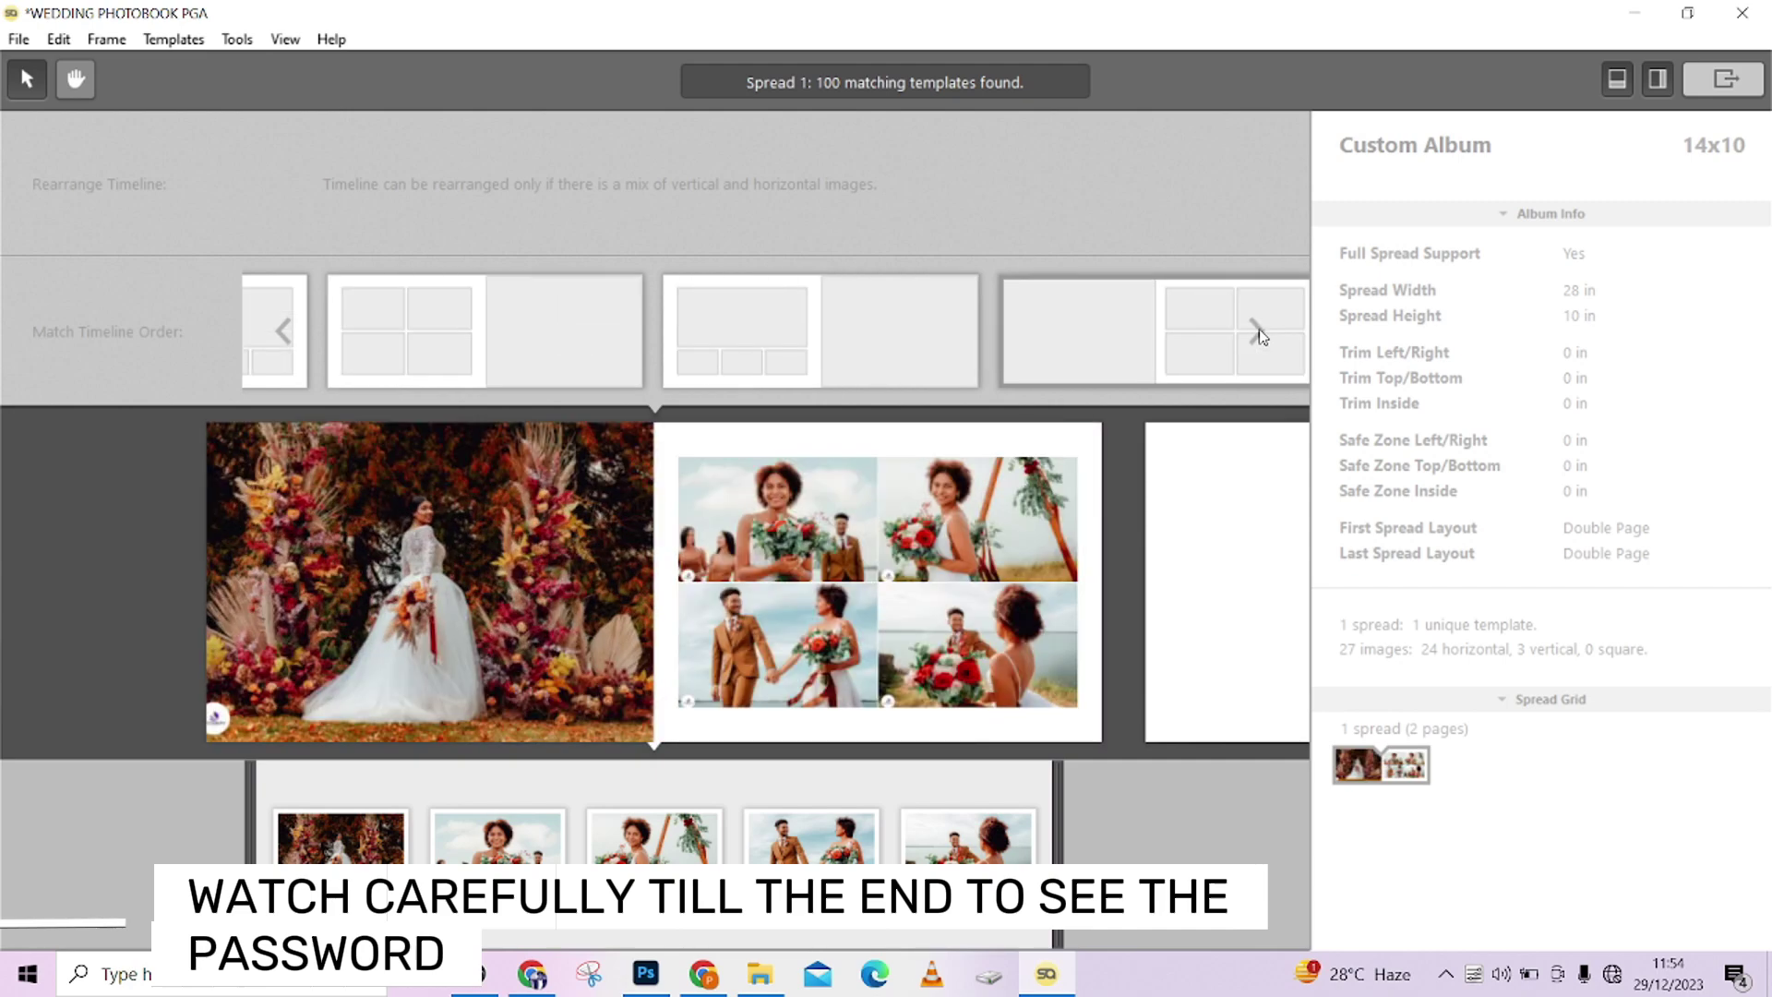
{"action": "left_click", "coordinate": [1261, 335]}
Step: Apply the first matching template to spread 1, with one large centre photo flanked by two stacked photos on each side
{"action": "left_click", "coordinate": [821, 351]}
{"action": "left_click", "coordinate": [380, 372]}
{"action": "left_click", "coordinate": [281, 330]}
{"action": "left_click", "coordinate": [284, 333]}
{"action": "left_click", "coordinate": [284, 332]}
{"action": "left_click", "coordinate": [286, 334]}
{"action": "left_click", "coordinate": [287, 334]}
{"action": "left_click", "coordinate": [287, 334]}
{"action": "left_click", "coordinate": [284, 332]}
{"action": "left_click", "coordinate": [286, 334]}
{"action": "left_click", "coordinate": [287, 335]}
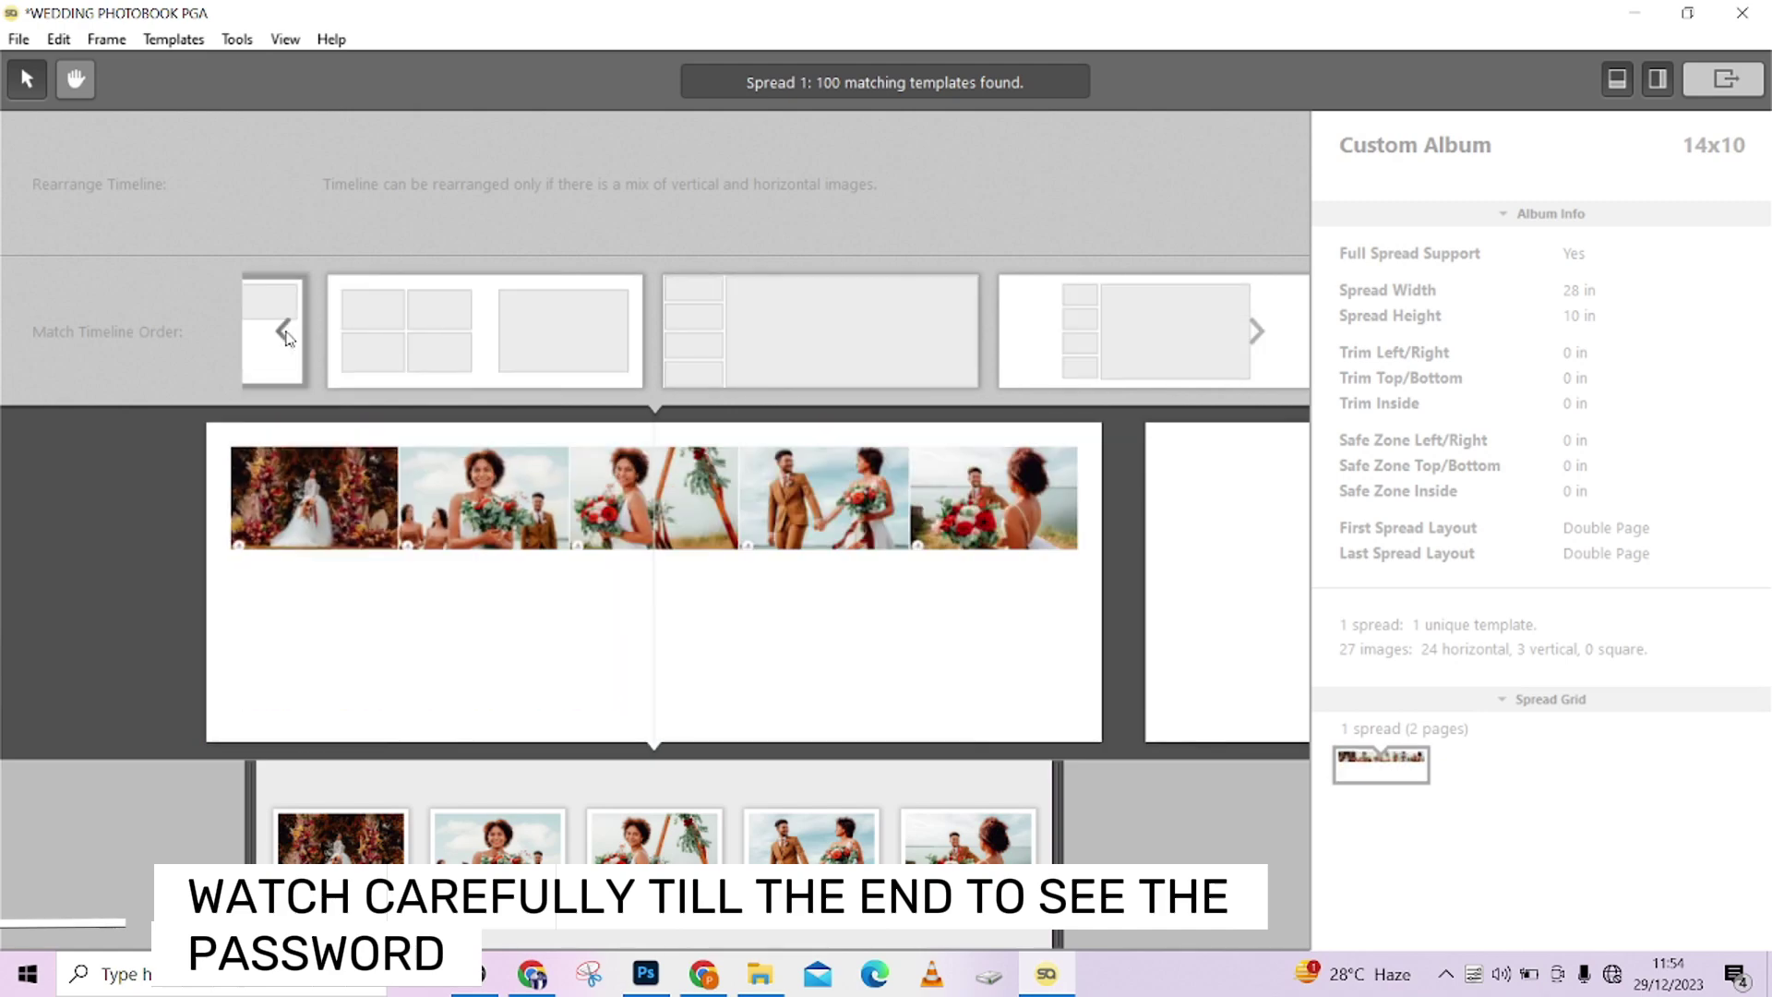
{"action": "left_click", "coordinate": [284, 333]}
{"action": "left_click", "coordinate": [284, 332]}
{"action": "left_click", "coordinate": [284, 333]}
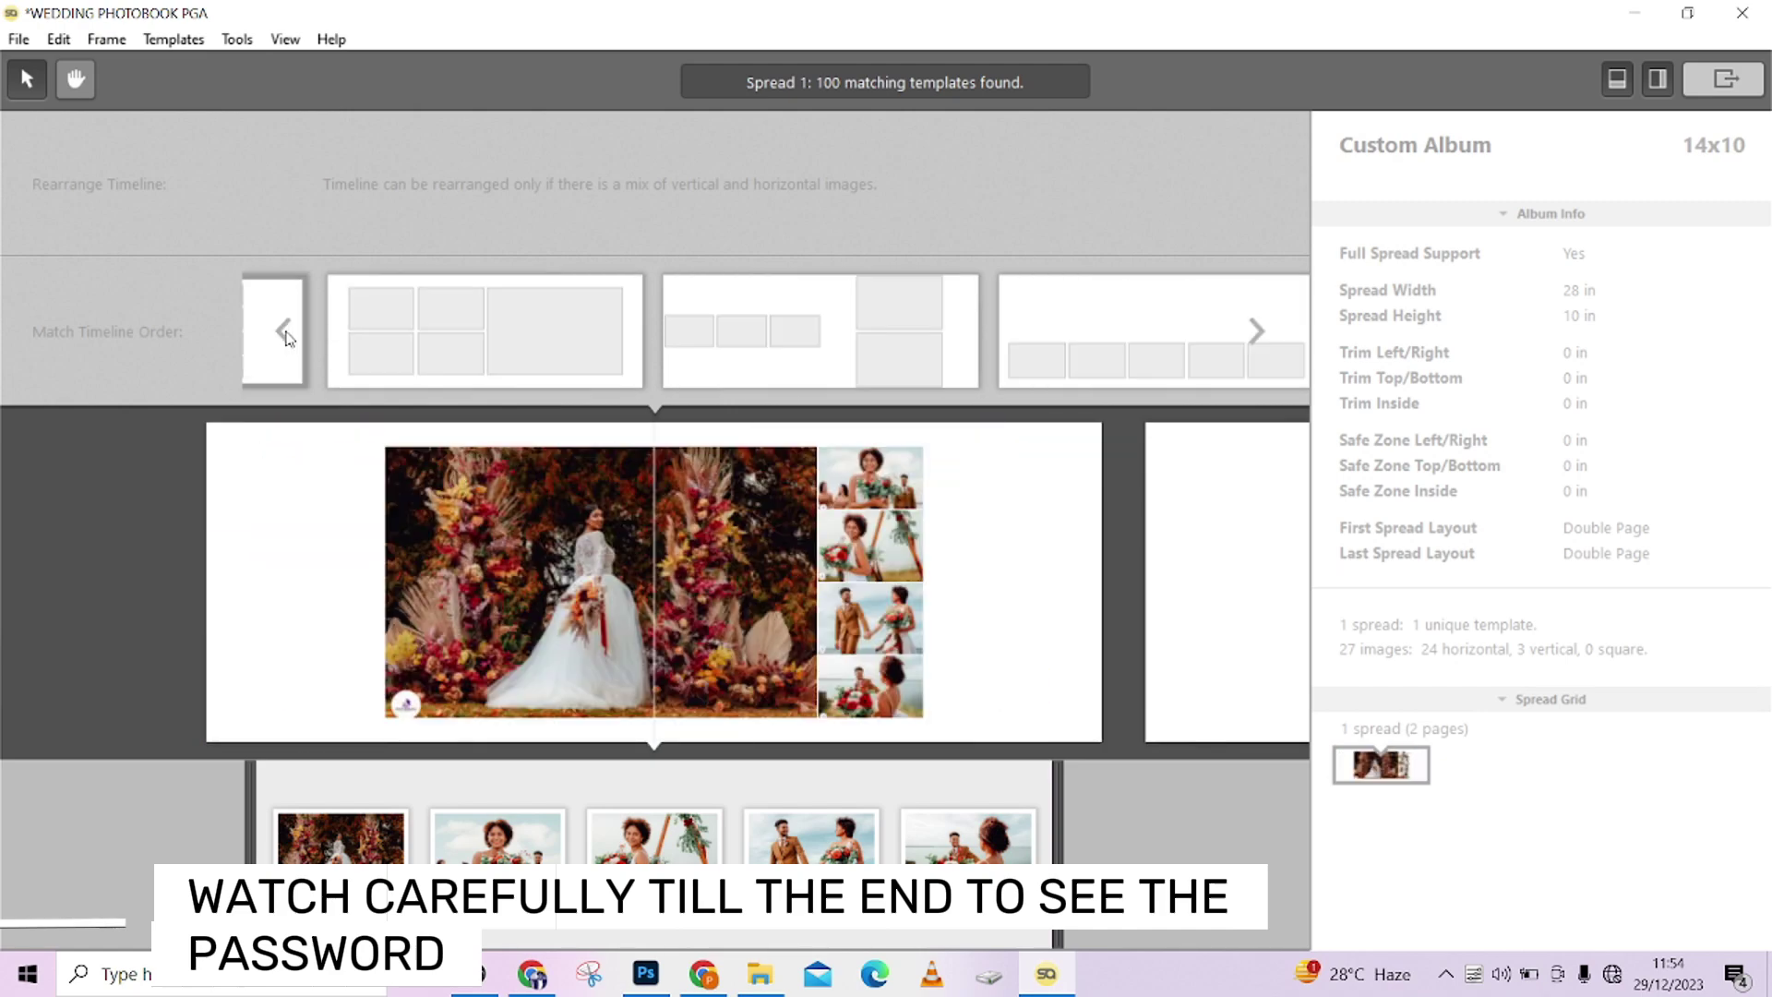
{"action": "left_click", "coordinate": [284, 332]}
{"action": "left_click", "coordinate": [284, 332]}
{"action": "left_click", "coordinate": [284, 332]}
{"action": "left_click", "coordinate": [284, 332]}
{"action": "left_click", "coordinate": [561, 363]}
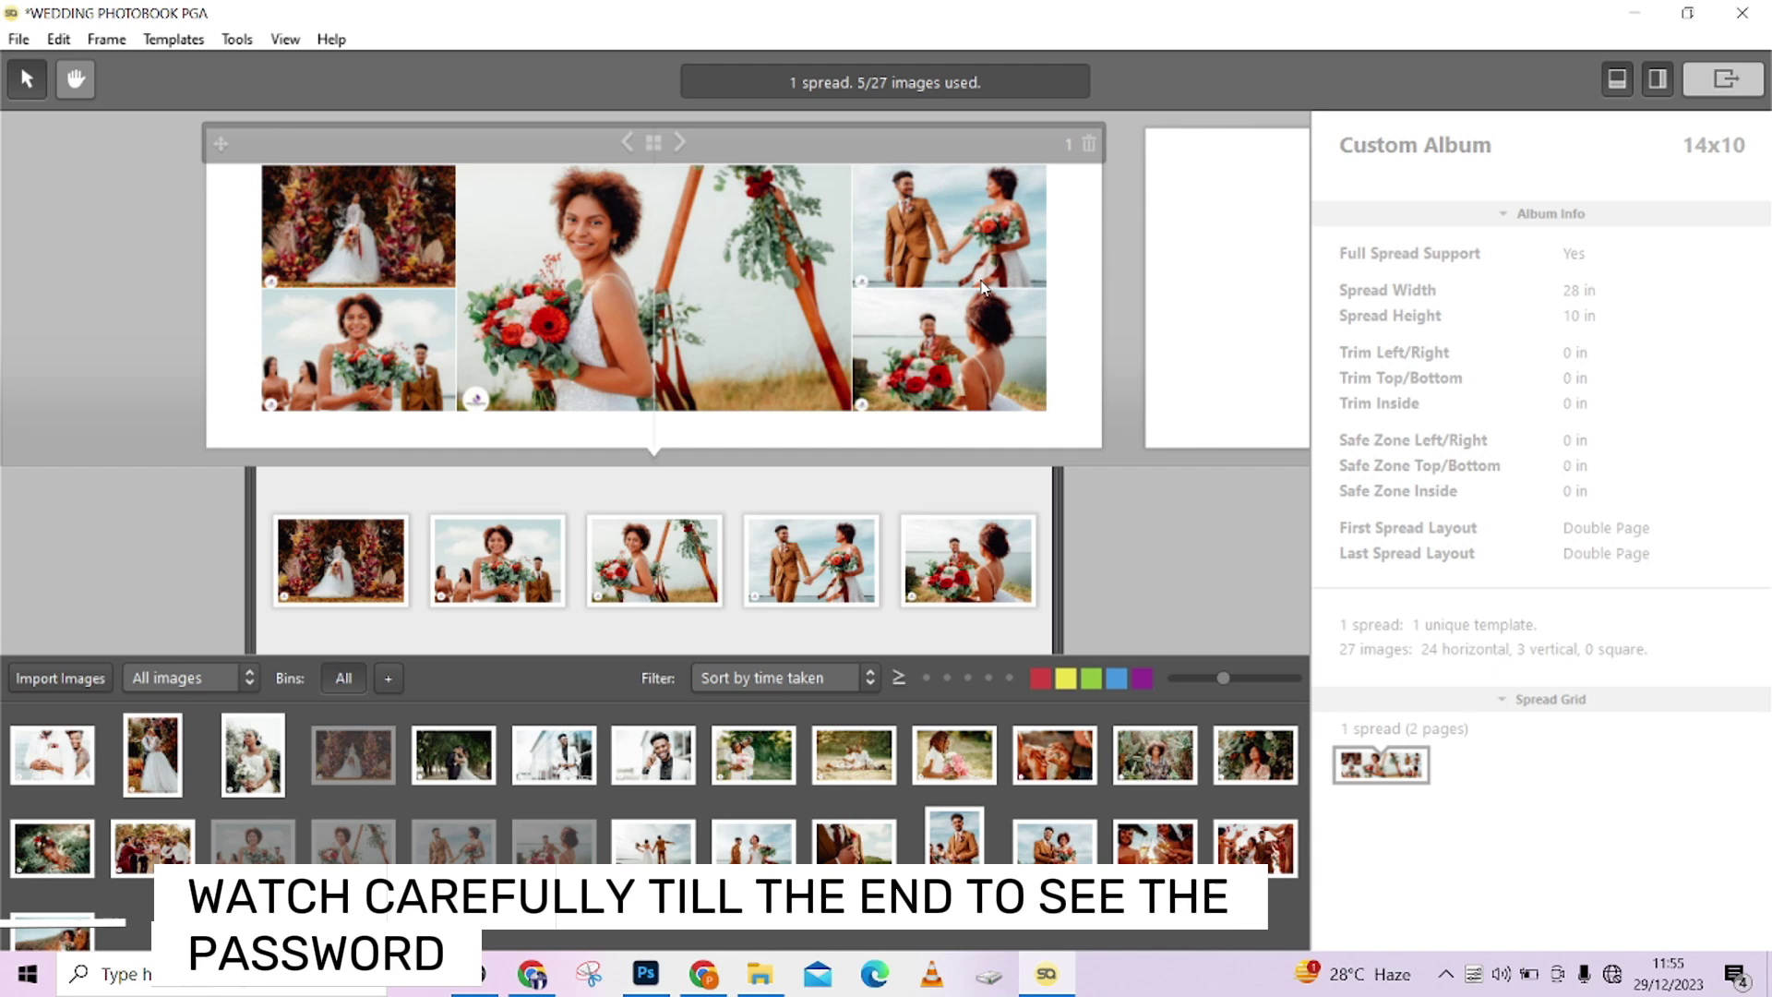
Step: Enlarge all five photos together in spread 1's designer to the full spread width, 8400 x 2623 px, and return to the album view
{"action": "left_click", "coordinate": [1063, 295]}
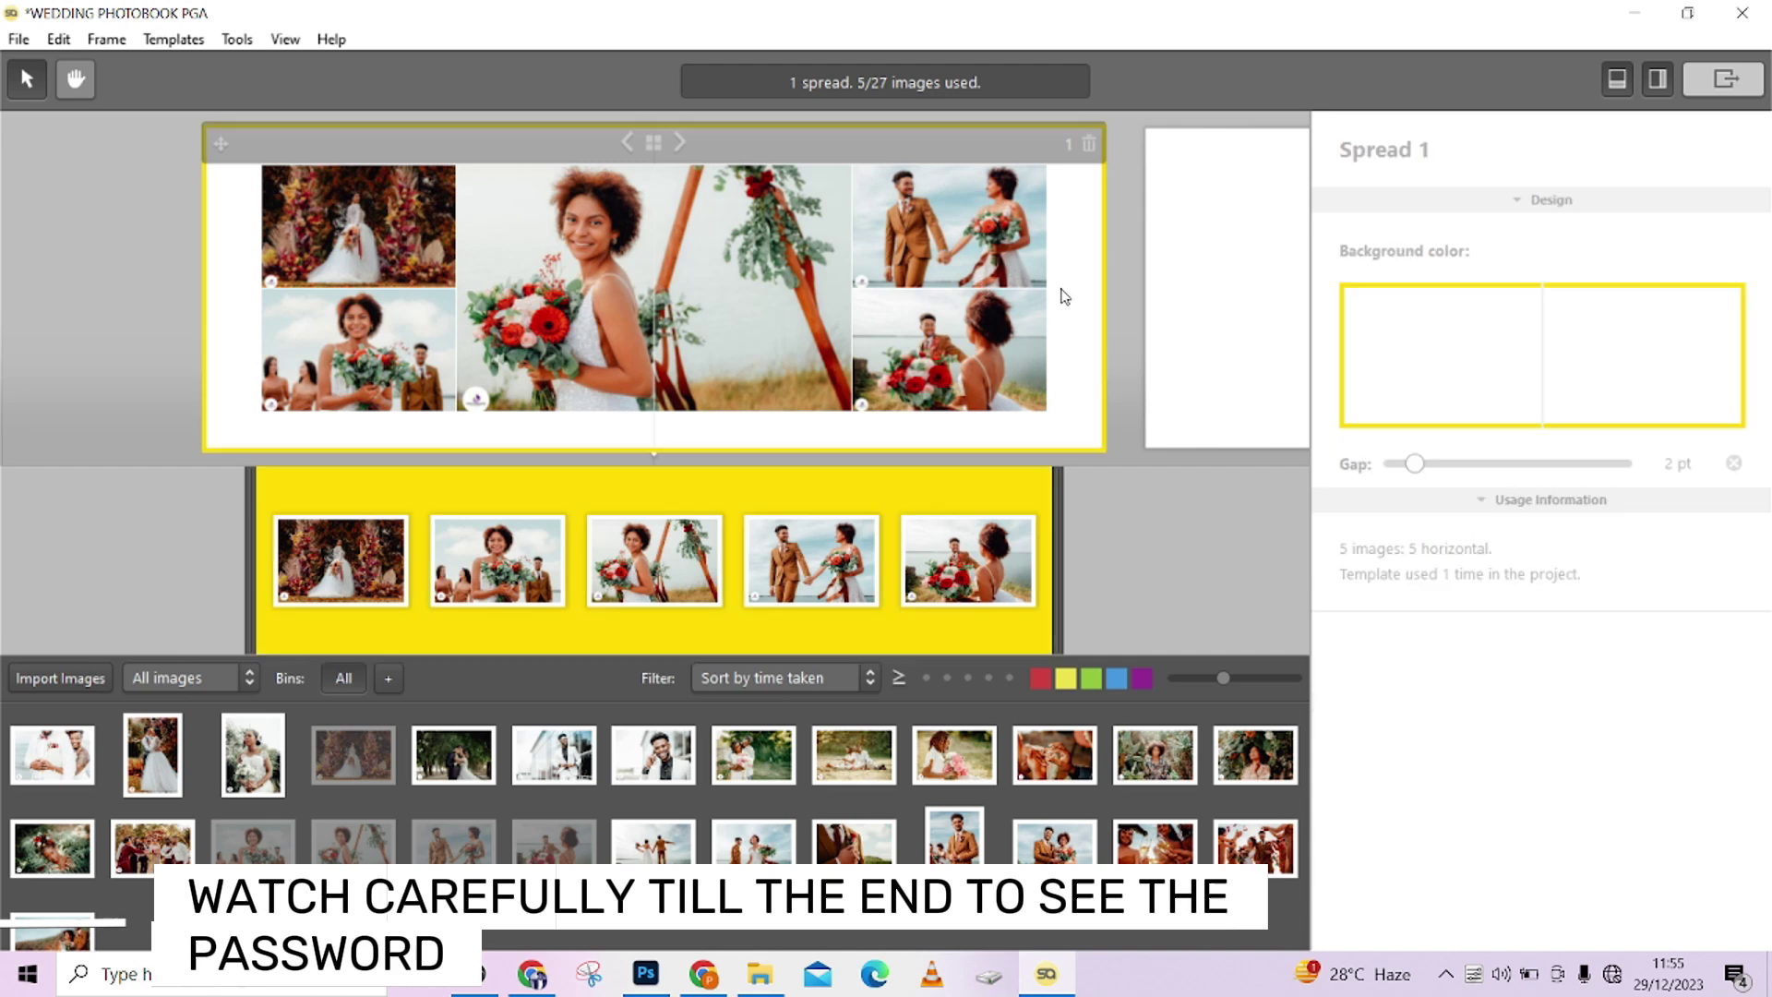
{"action": "double_click", "coordinate": [1063, 295]}
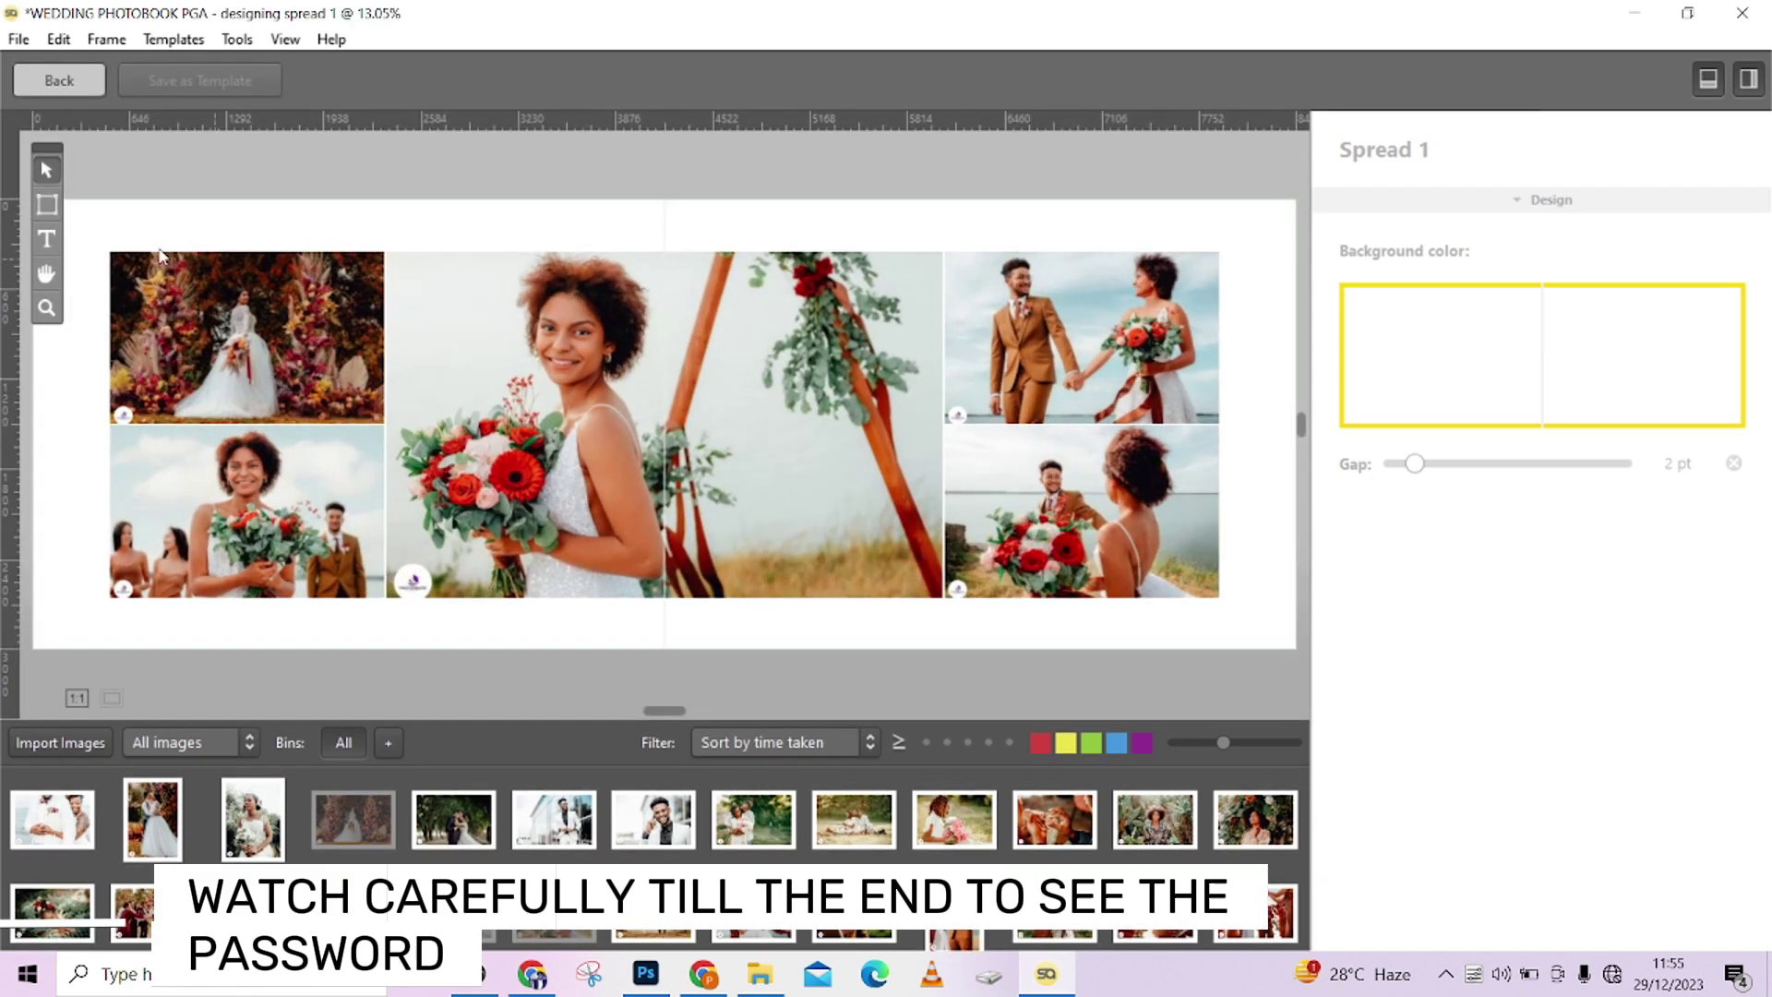
{"action": "left_click_drag", "start_coordinate": [92, 238], "coordinate": [1250, 654]}
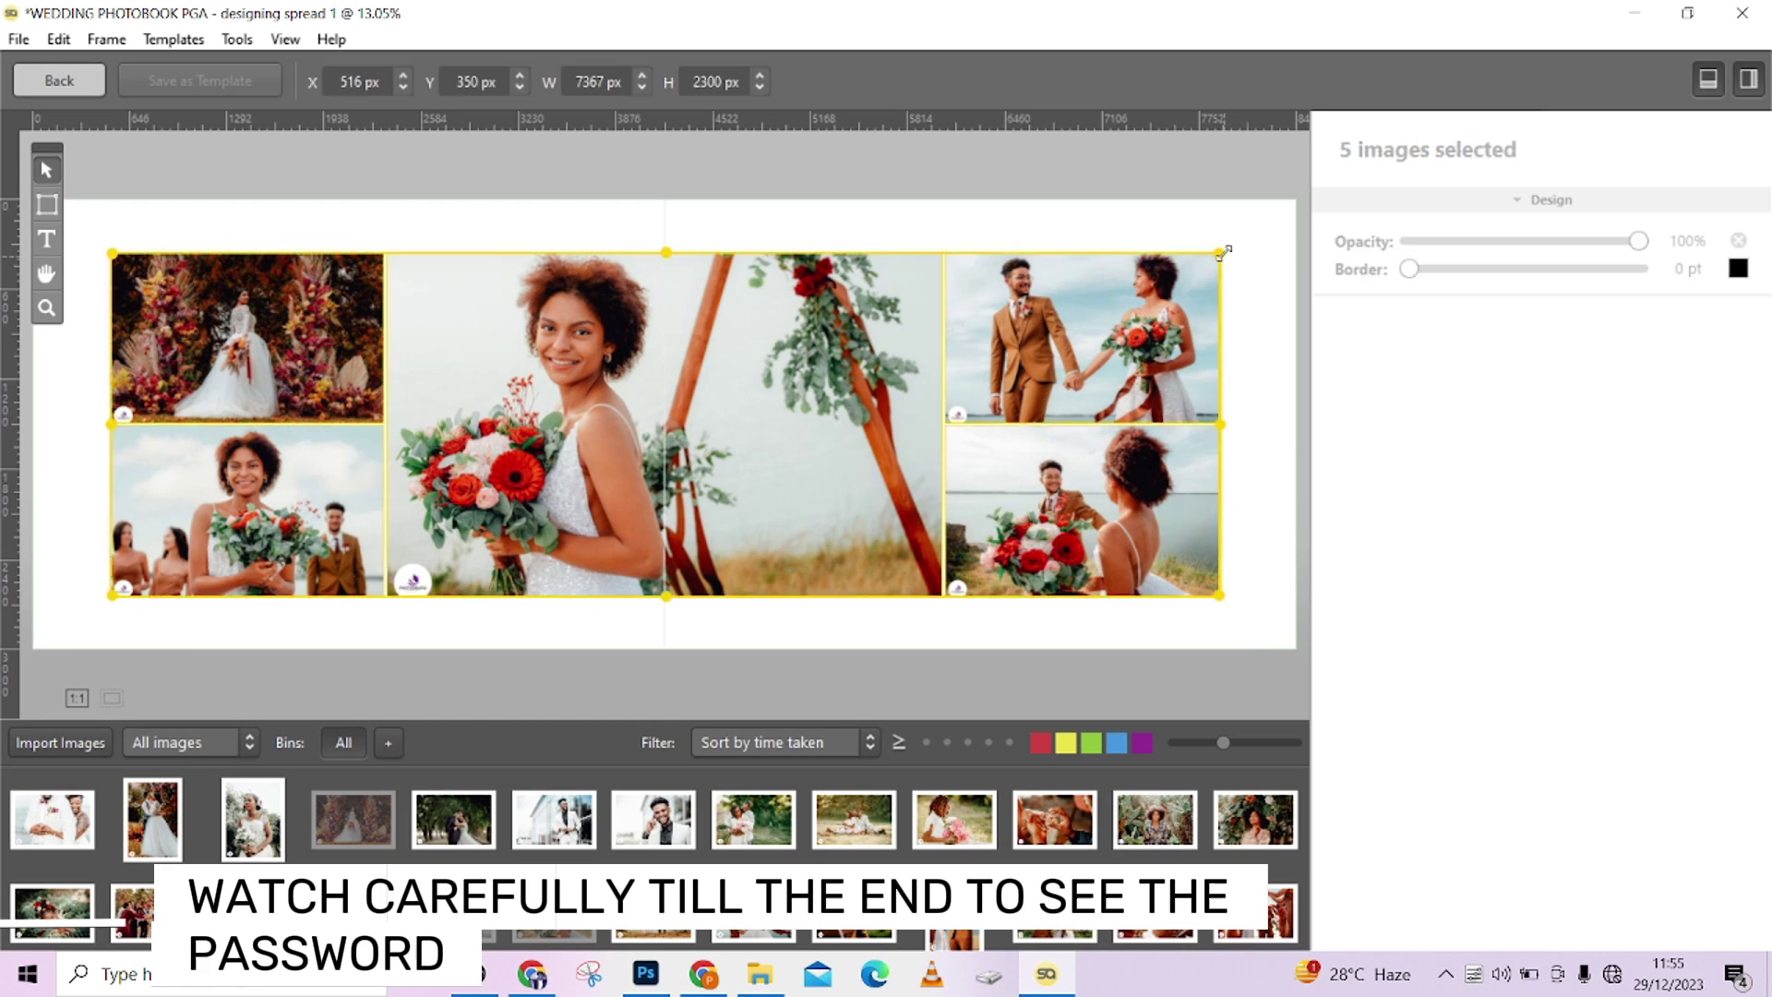
{"action": "left_click_drag", "start_coordinate": [1223, 252], "coordinate": [1275, 240]}
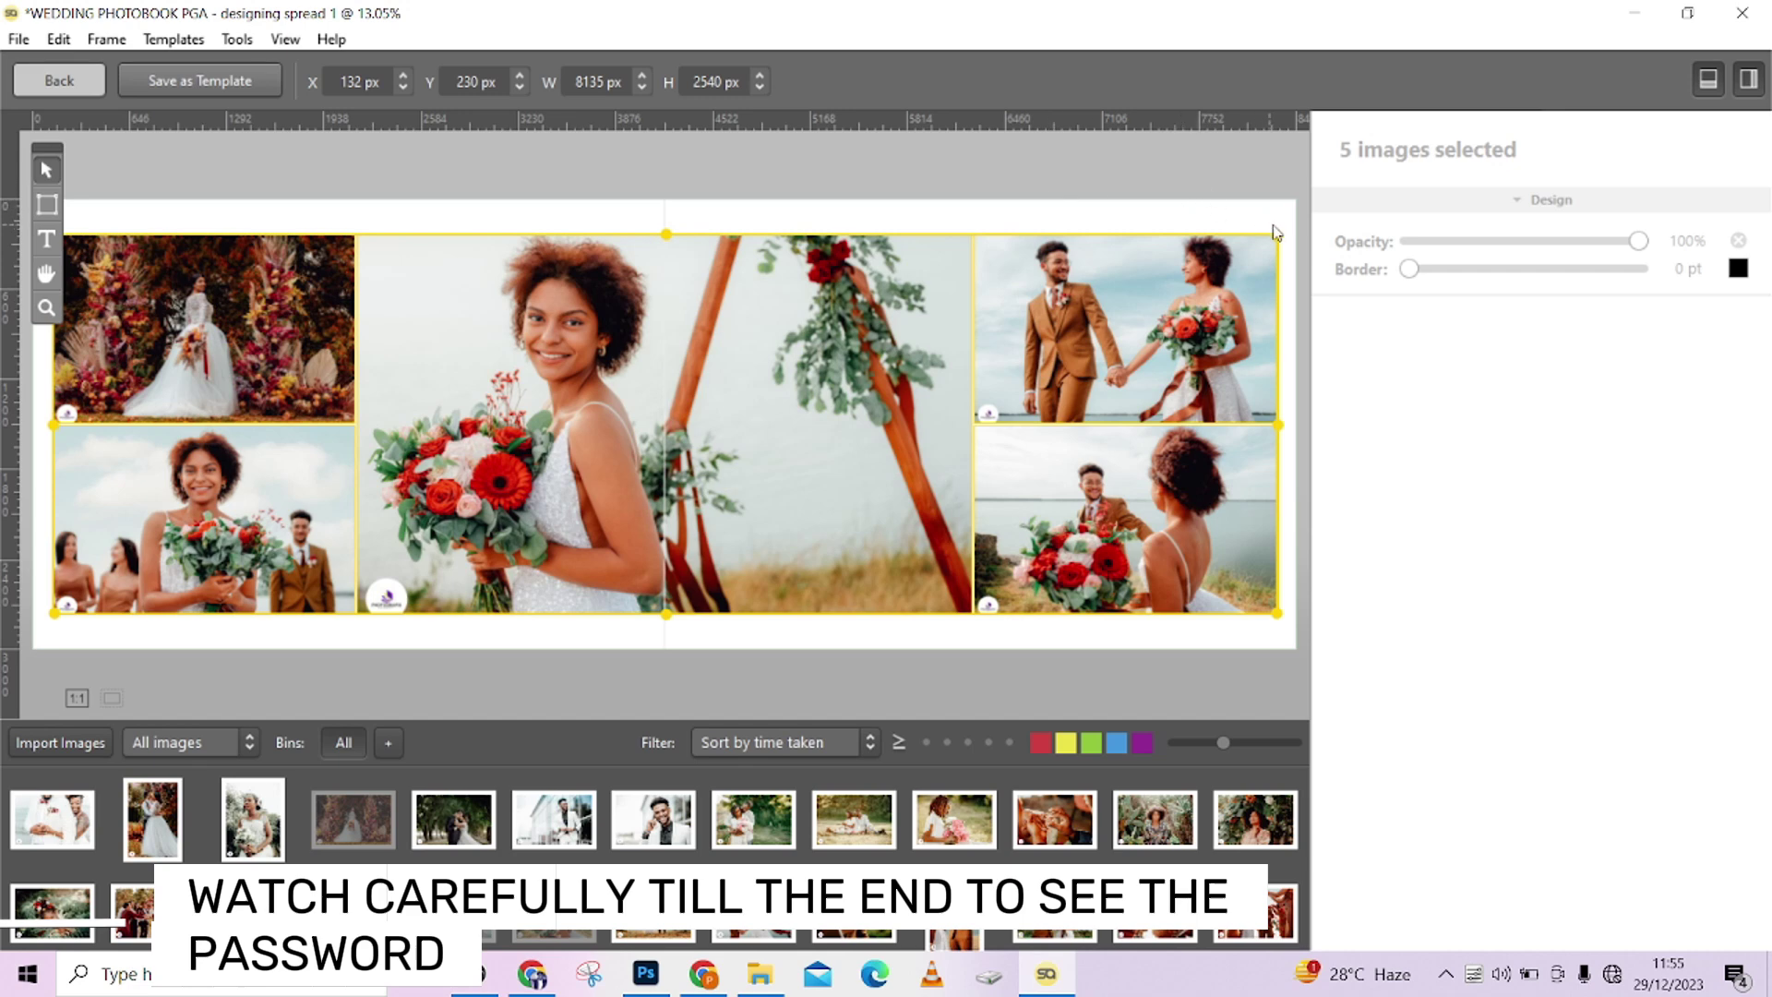
{"action": "left_click_drag", "start_coordinate": [1278, 236], "coordinate": [1296, 228]}
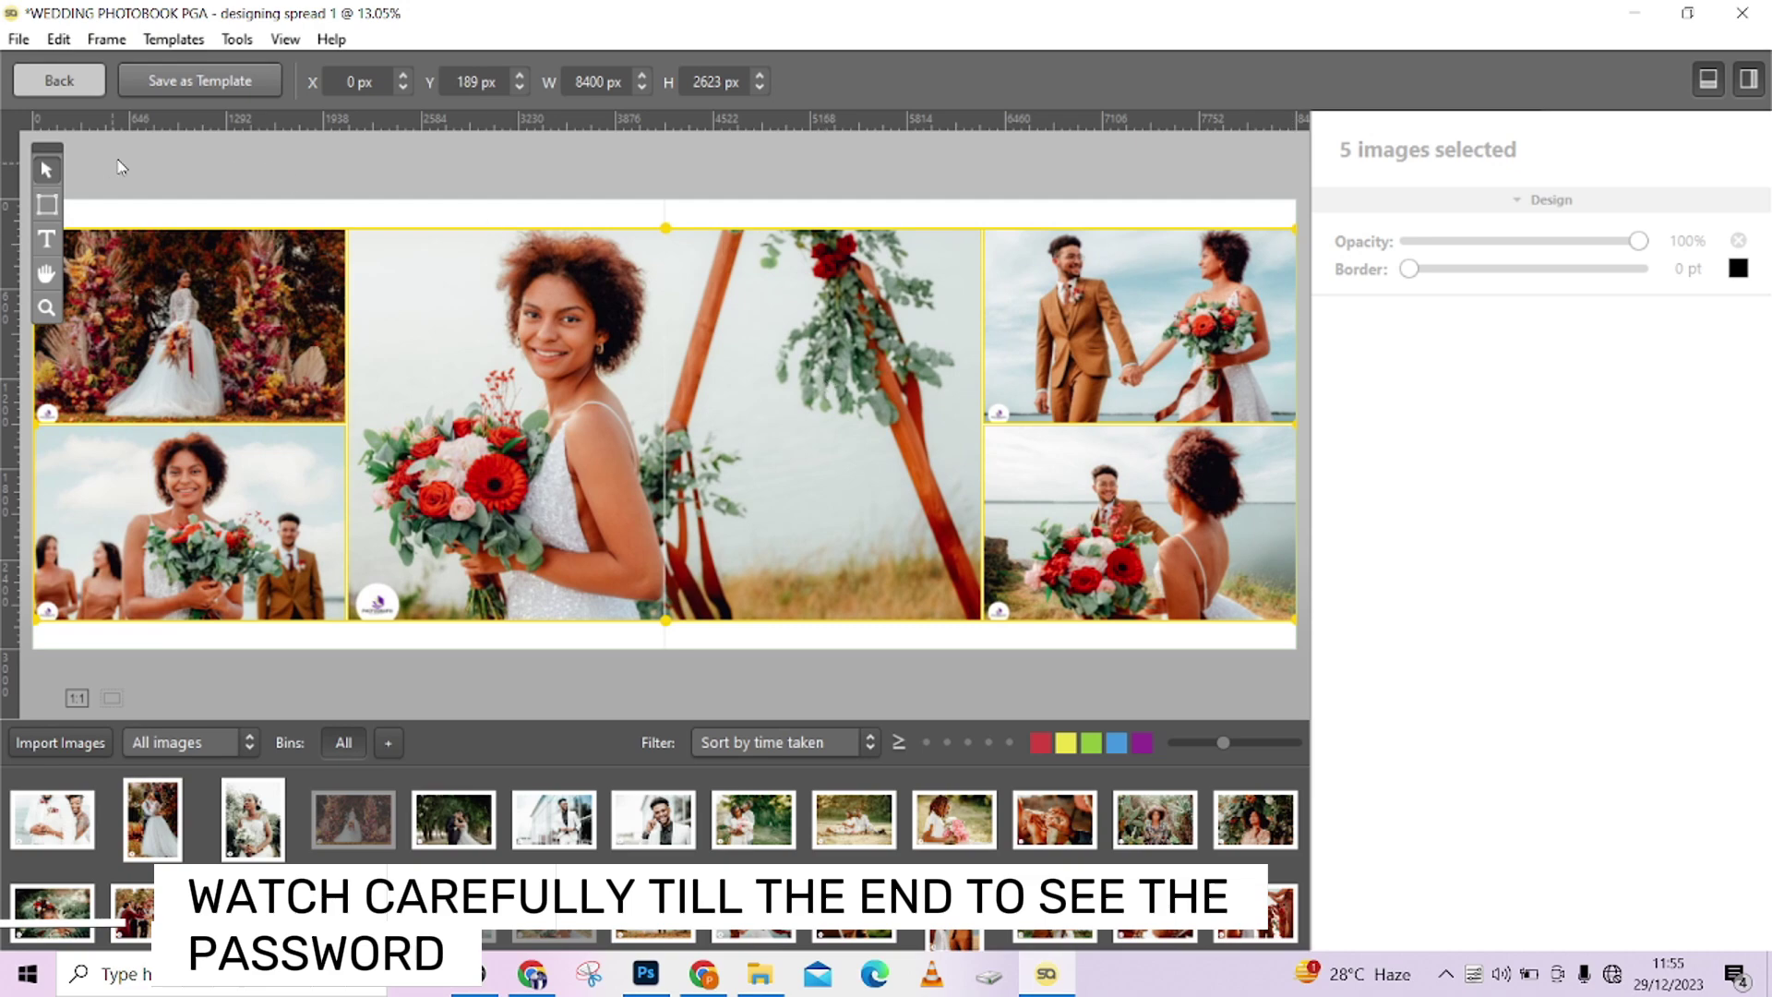
{"action": "left_click", "coordinate": [50, 83]}
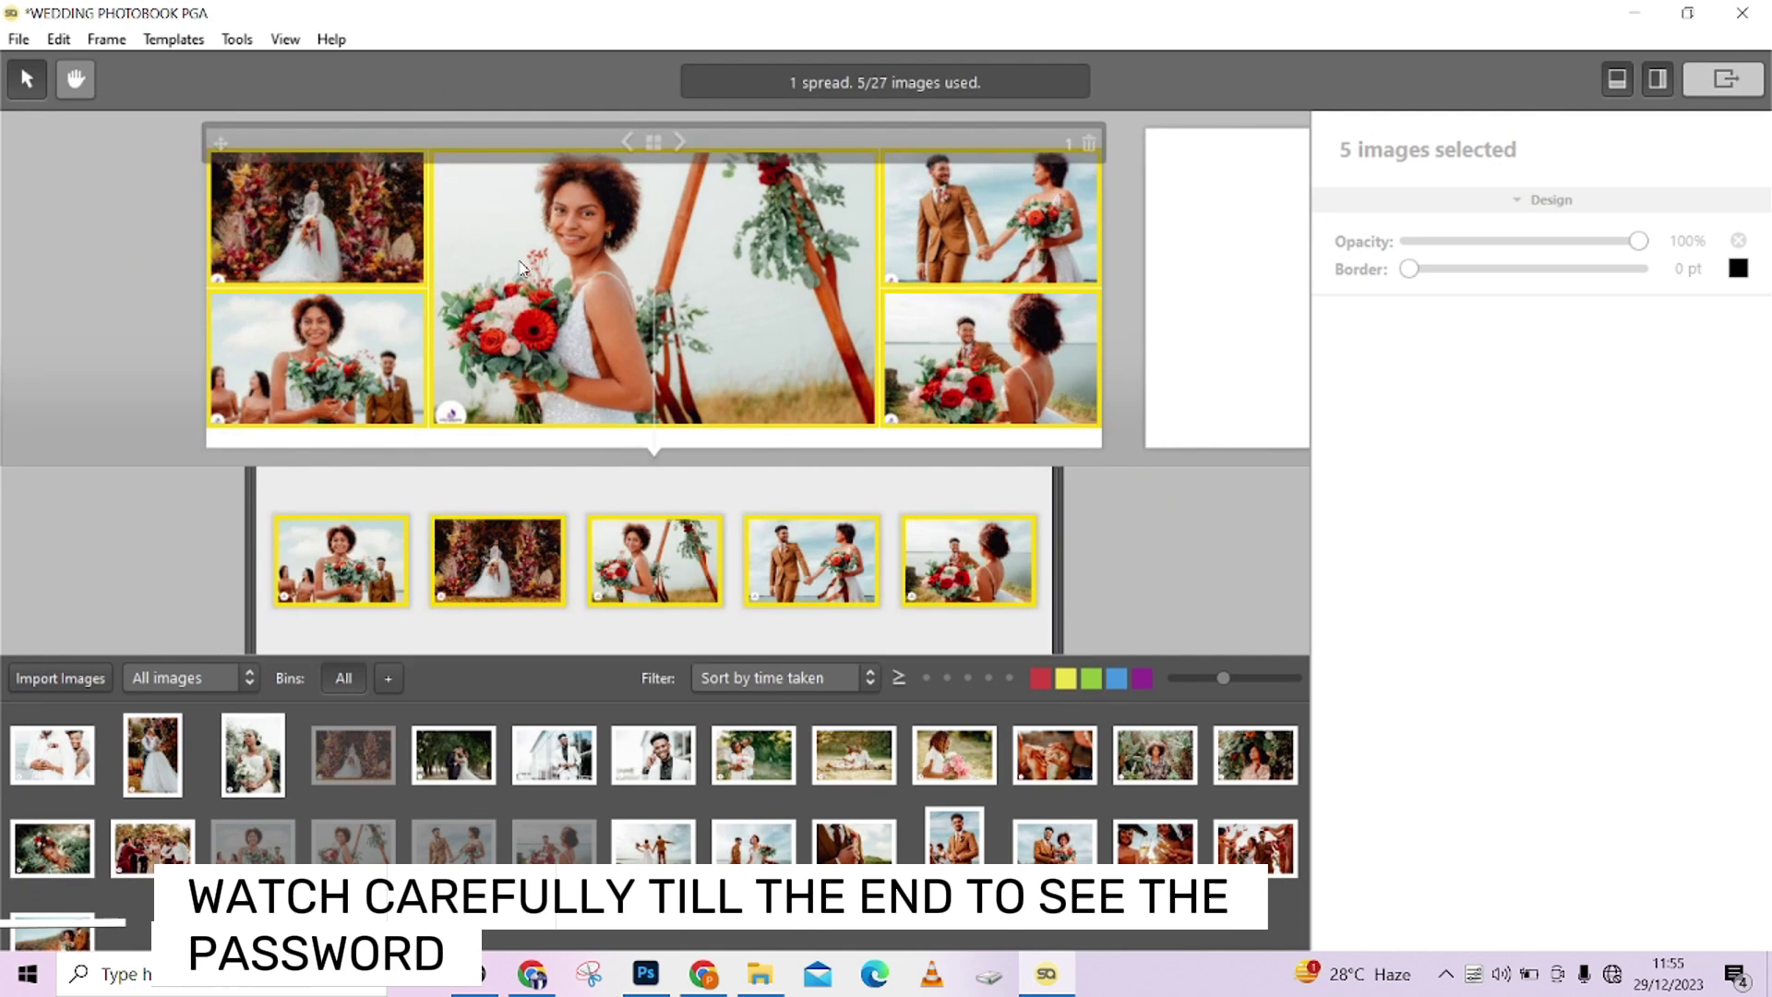
{"action": "left_click", "coordinate": [1128, 410]}
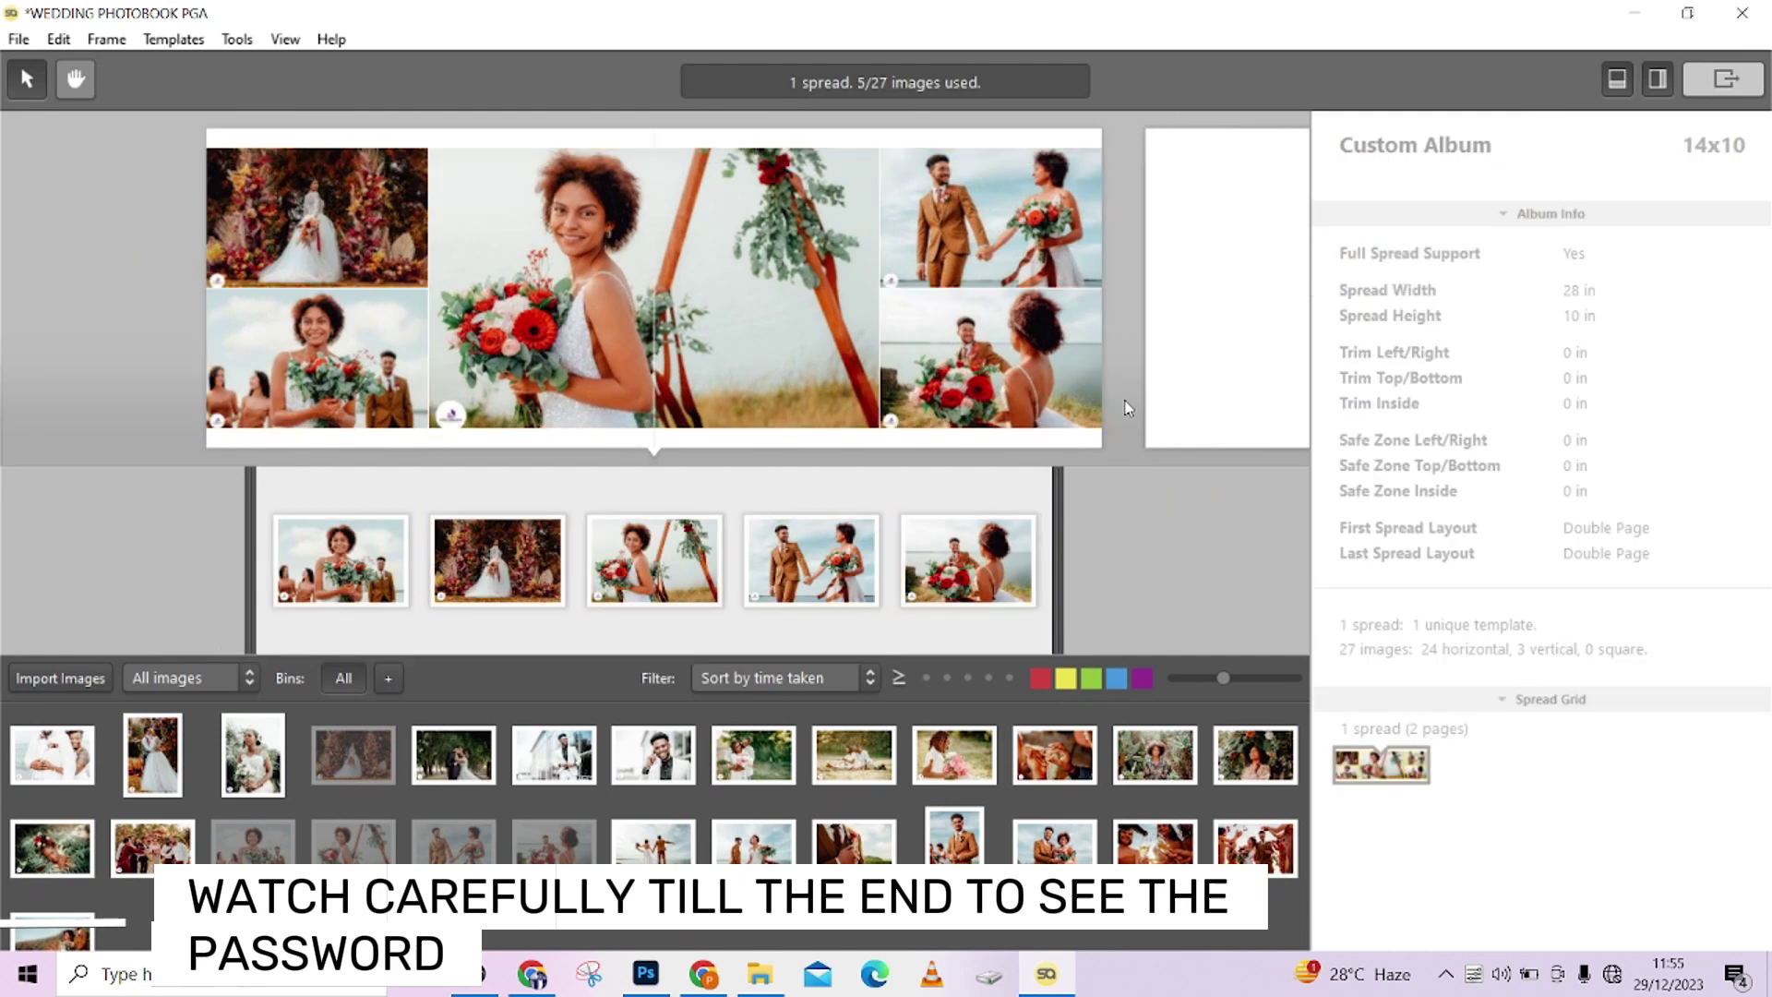
Step: Set the background of spread 1's left page to lavender, #aaaaff
{"action": "left_click", "coordinate": [900, 447]}
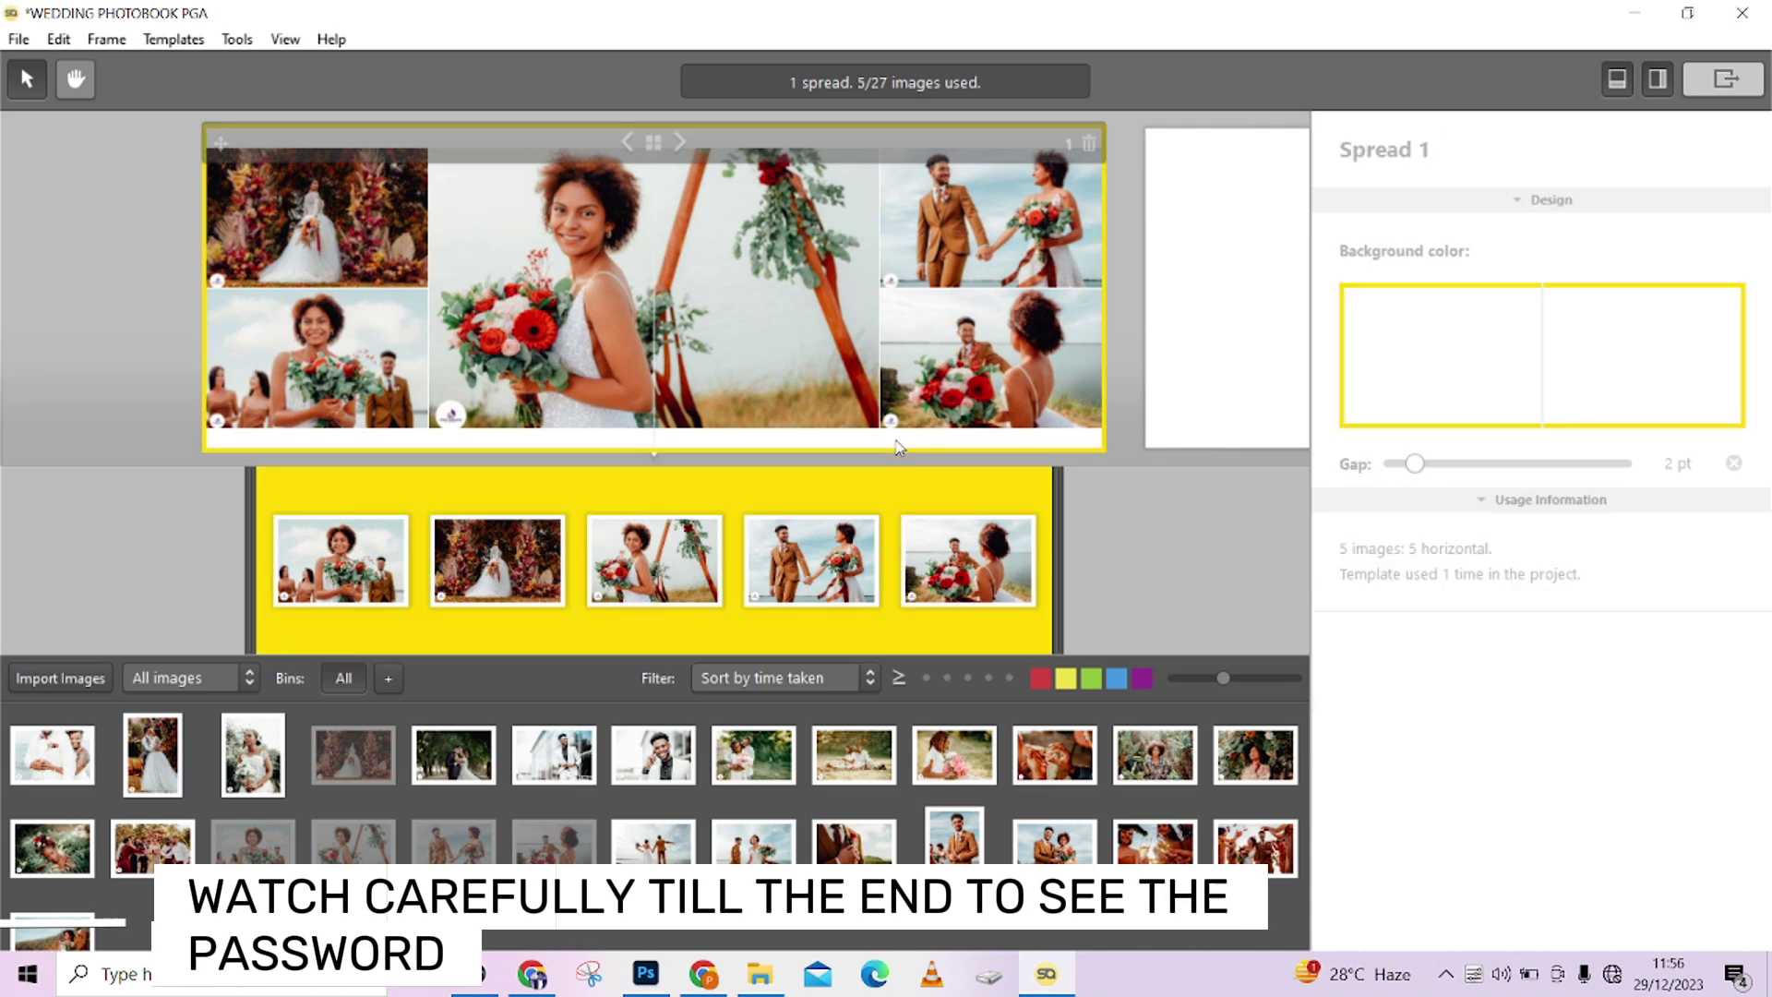
{"action": "left_click", "coordinate": [1481, 365]}
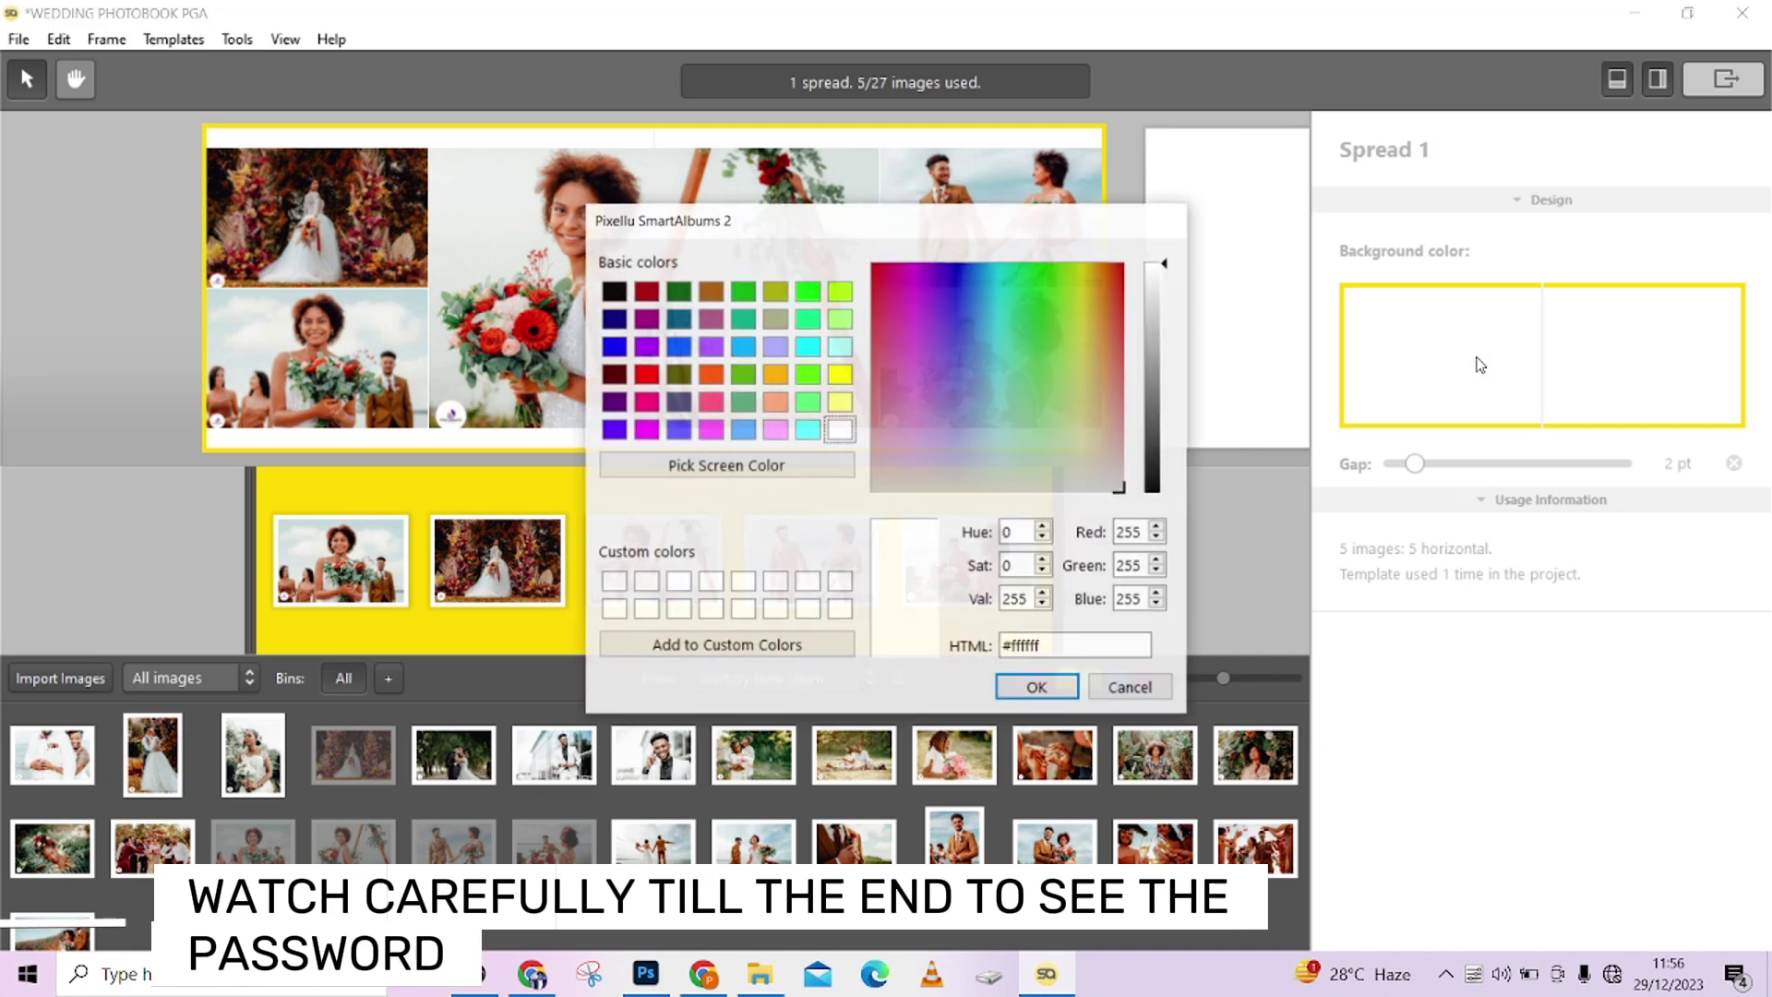
{"action": "left_click_drag", "start_coordinate": [883, 233], "coordinate": [1296, 262]}
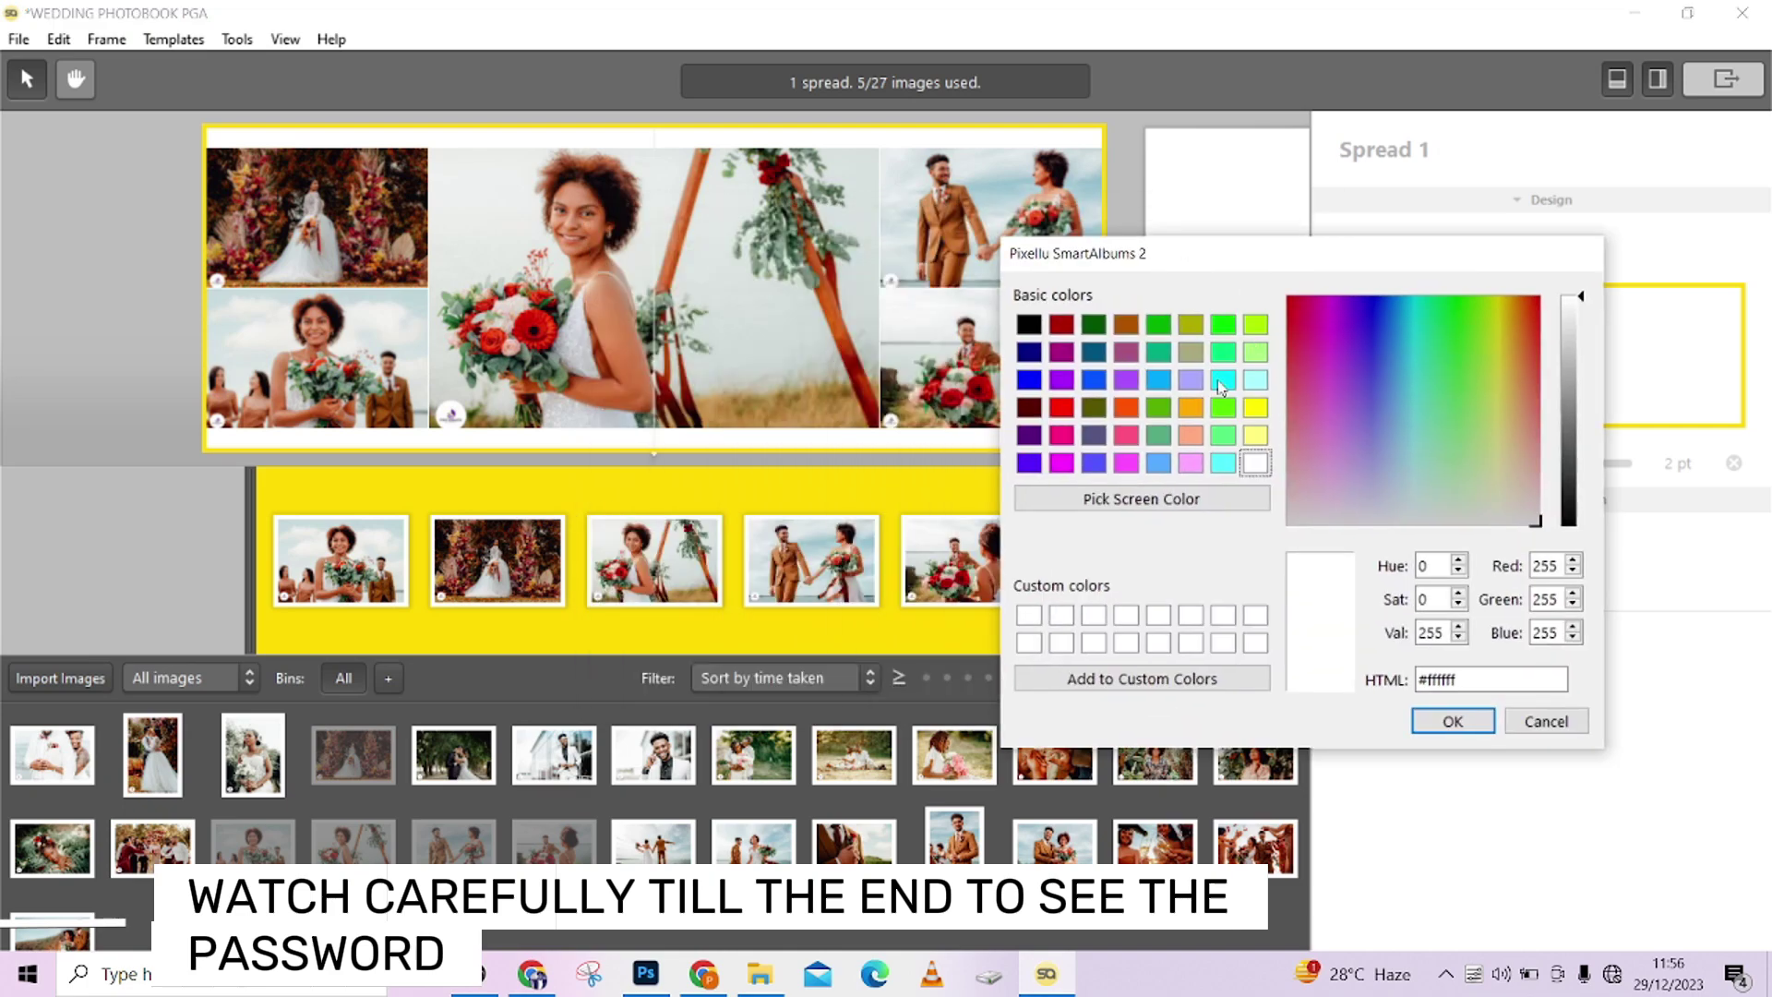
{"action": "left_click", "coordinate": [1191, 383]}
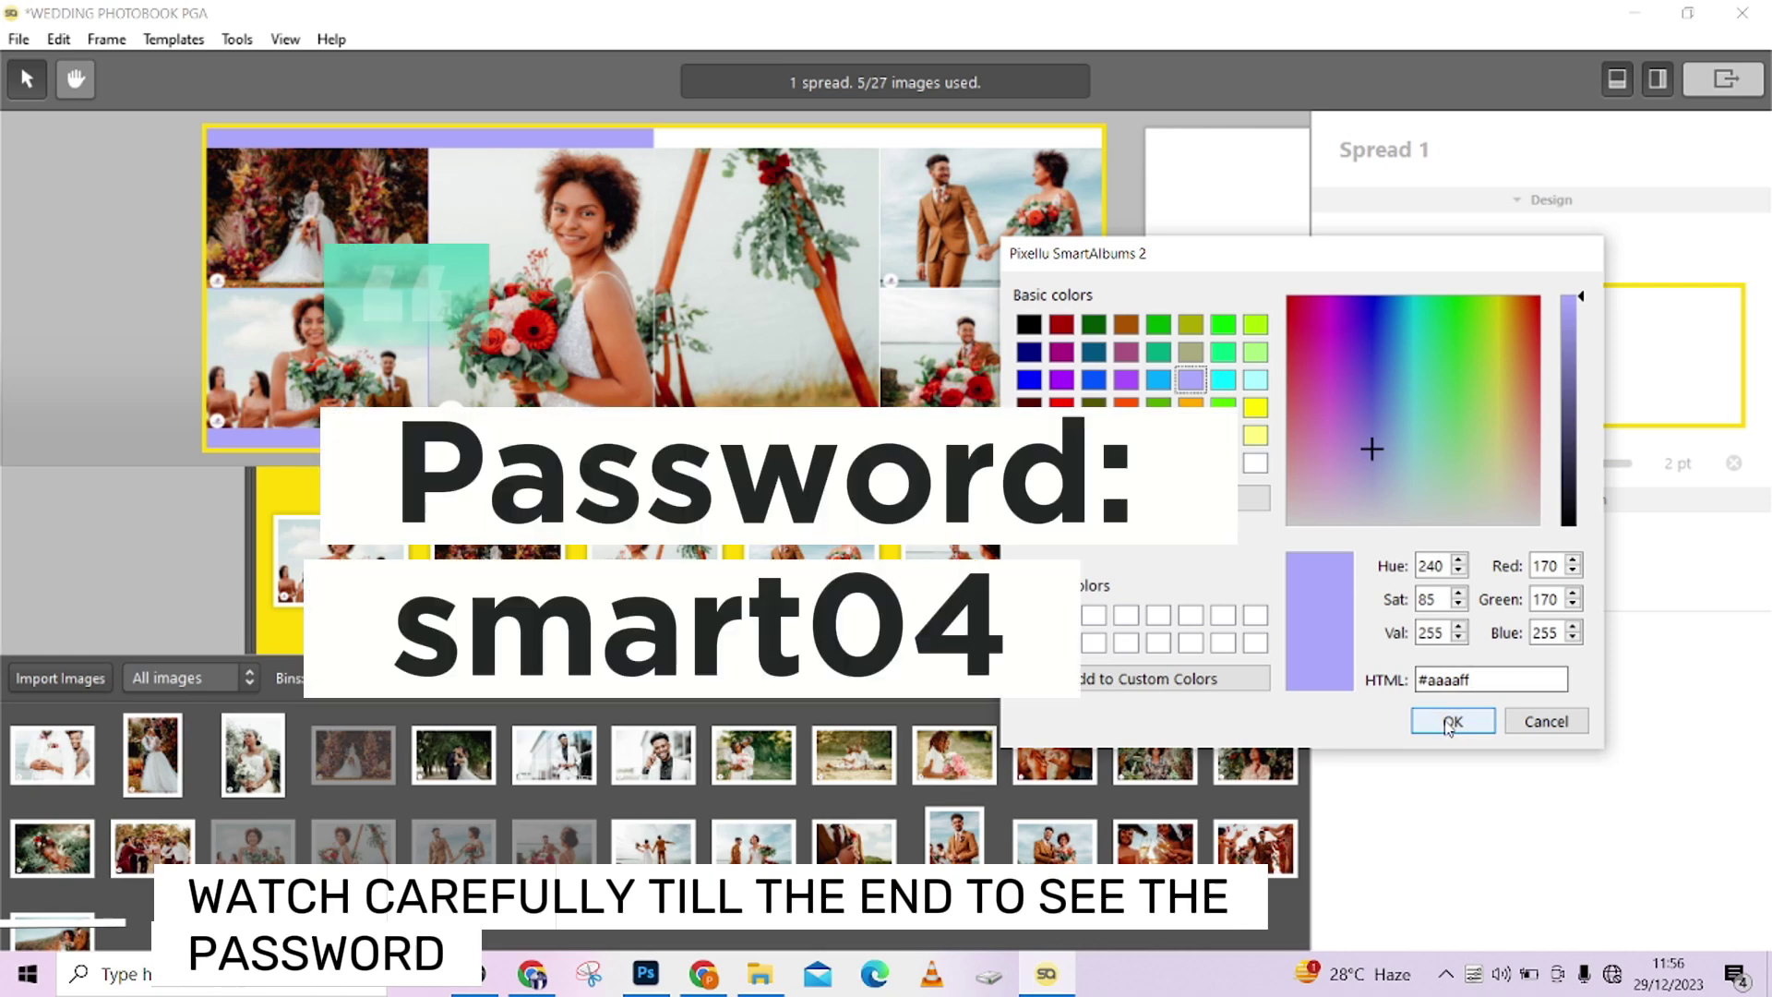
{"action": "left_click", "coordinate": [1451, 723]}
Step: Set the background of spread 1's right page to light yellow from the basic colours
{"action": "left_click", "coordinate": [1670, 349]}
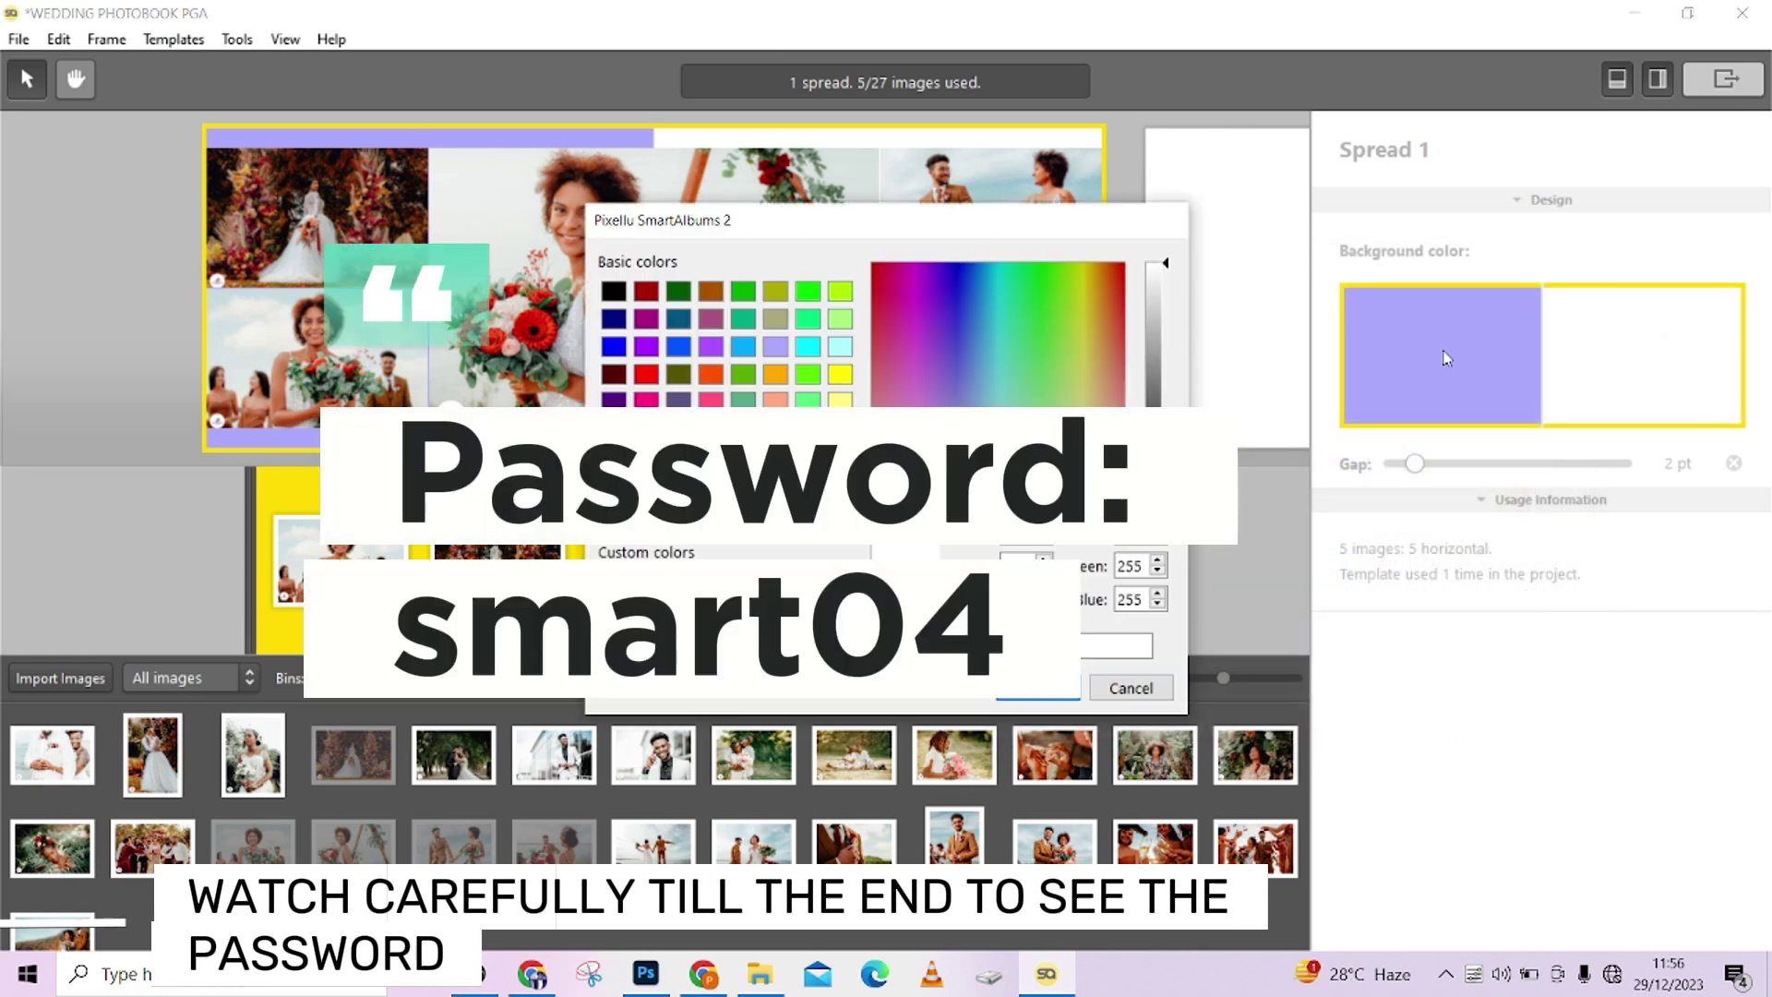
{"action": "left_click", "coordinate": [839, 401]}
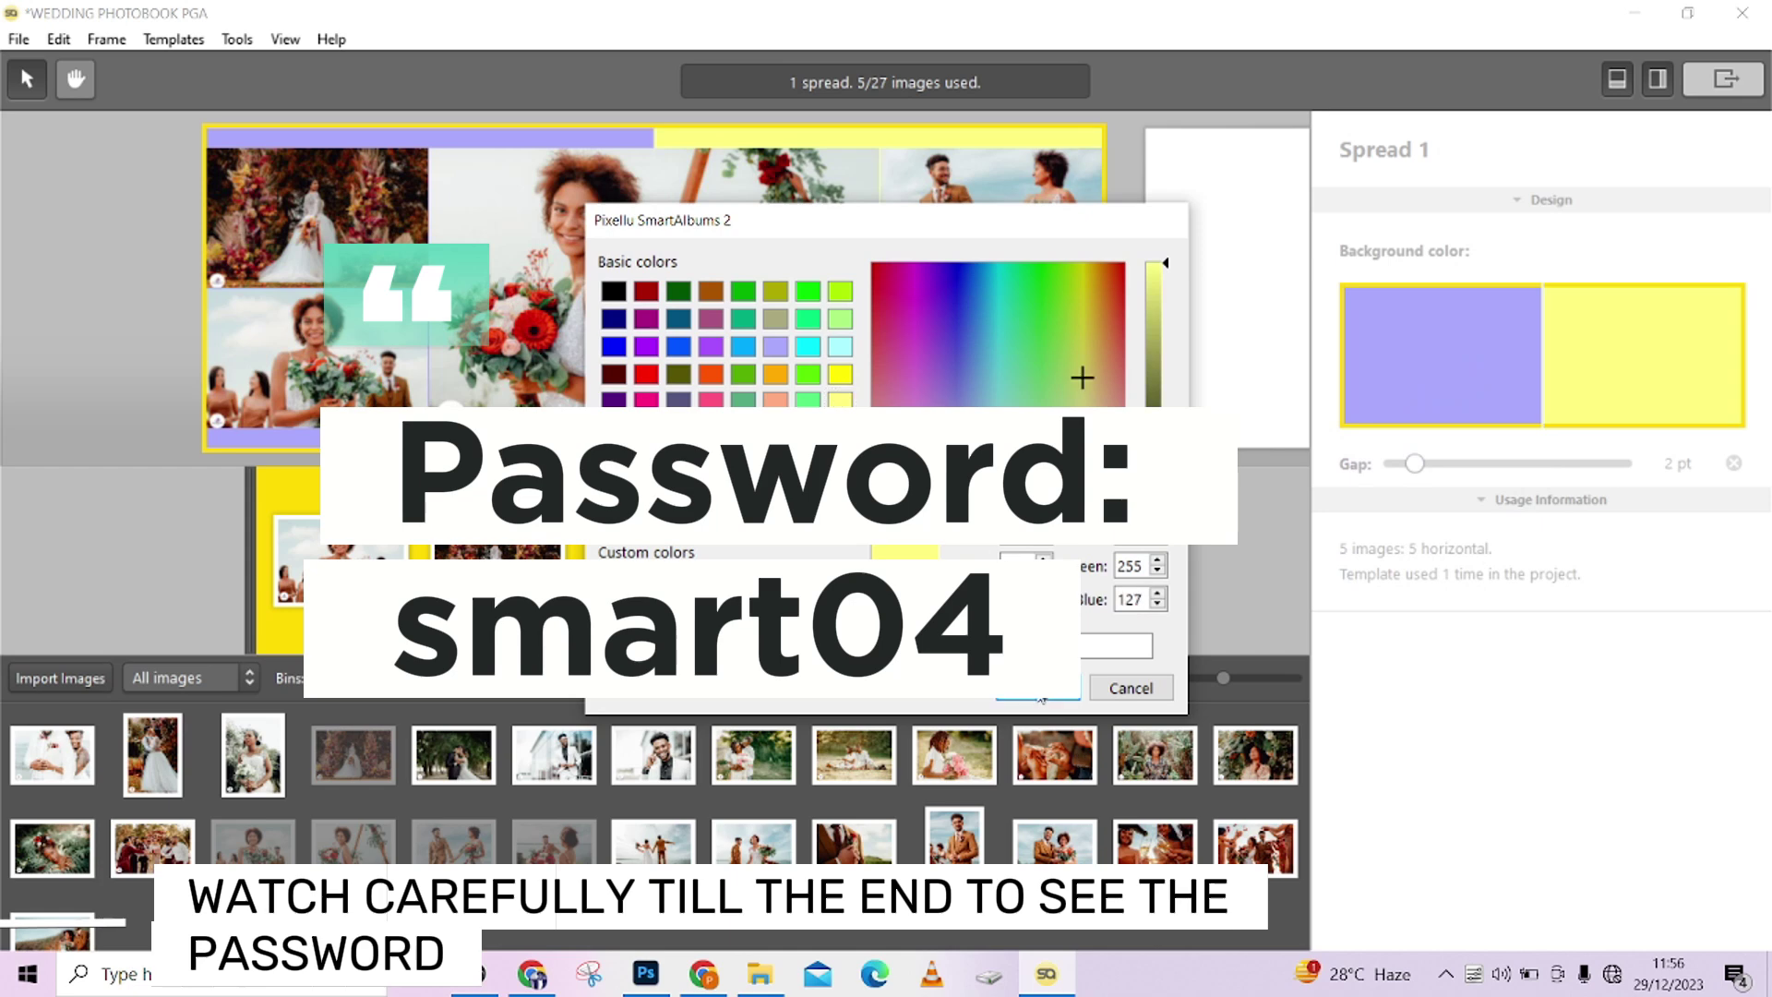
{"action": "left_click", "coordinate": [1040, 692]}
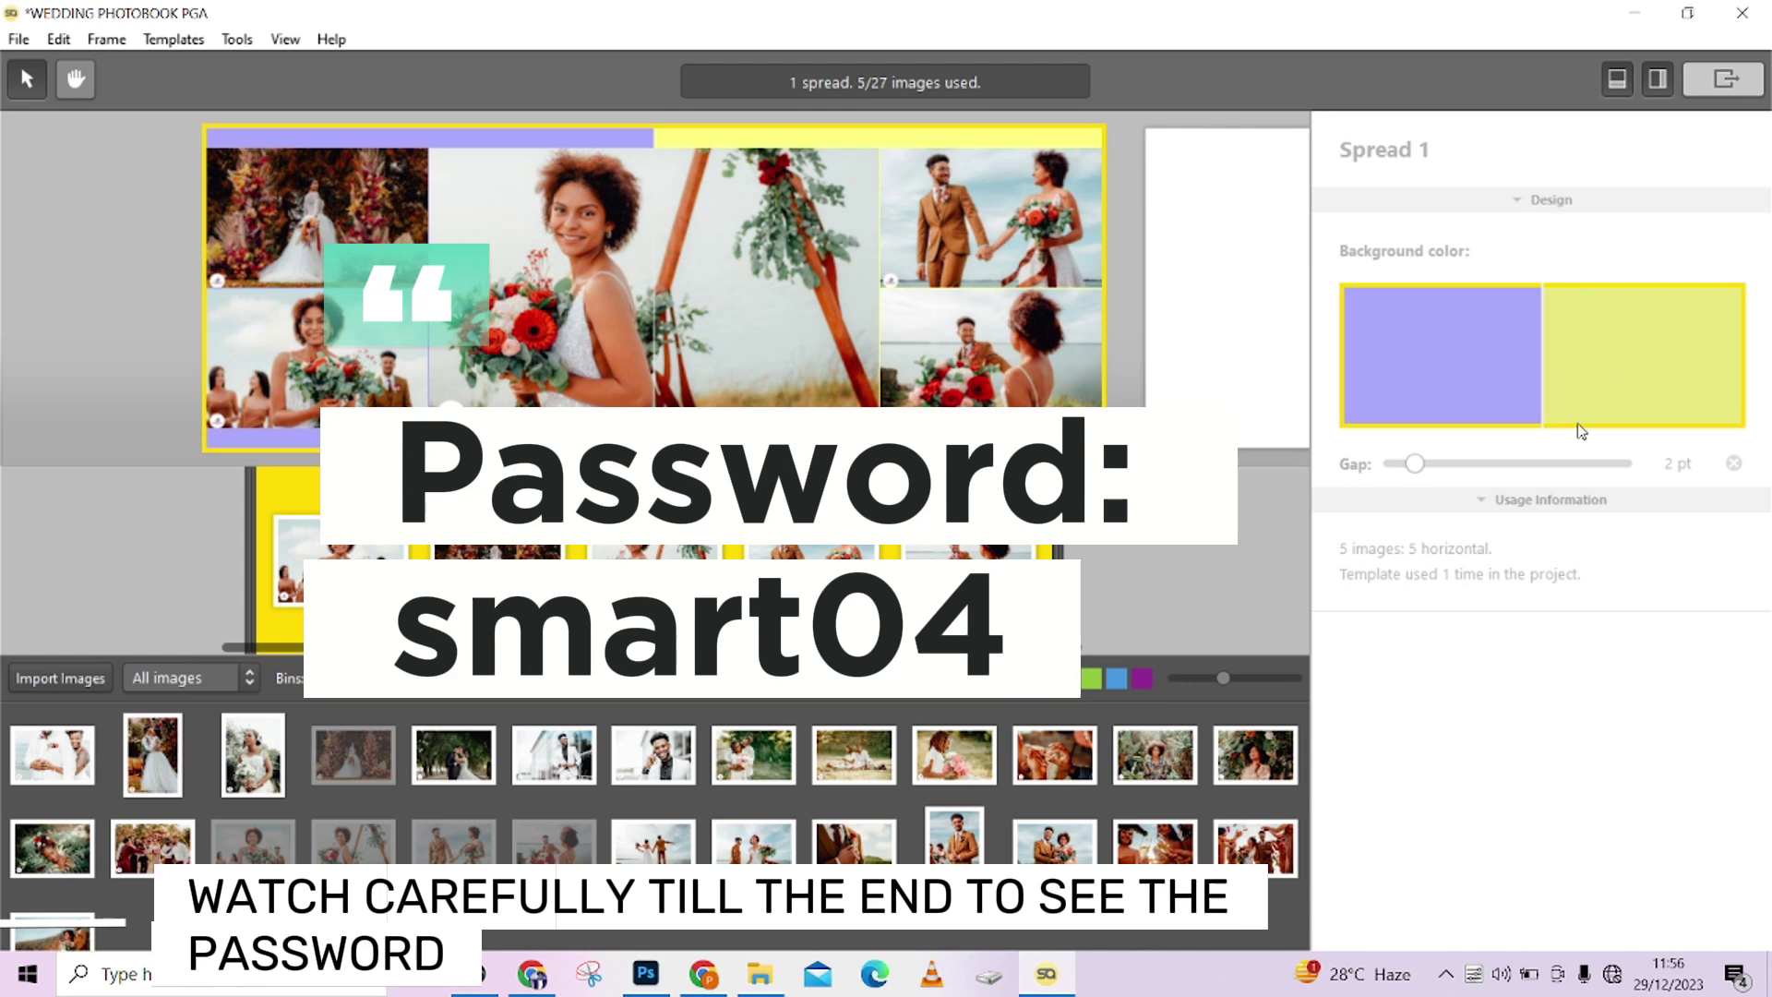
Step: Match the right page's background to the left page with lavender #aaaaff
{"action": "left_click", "coordinate": [1545, 356]}
{"action": "left_click_drag", "start_coordinate": [888, 230], "coordinate": [1306, 358]}
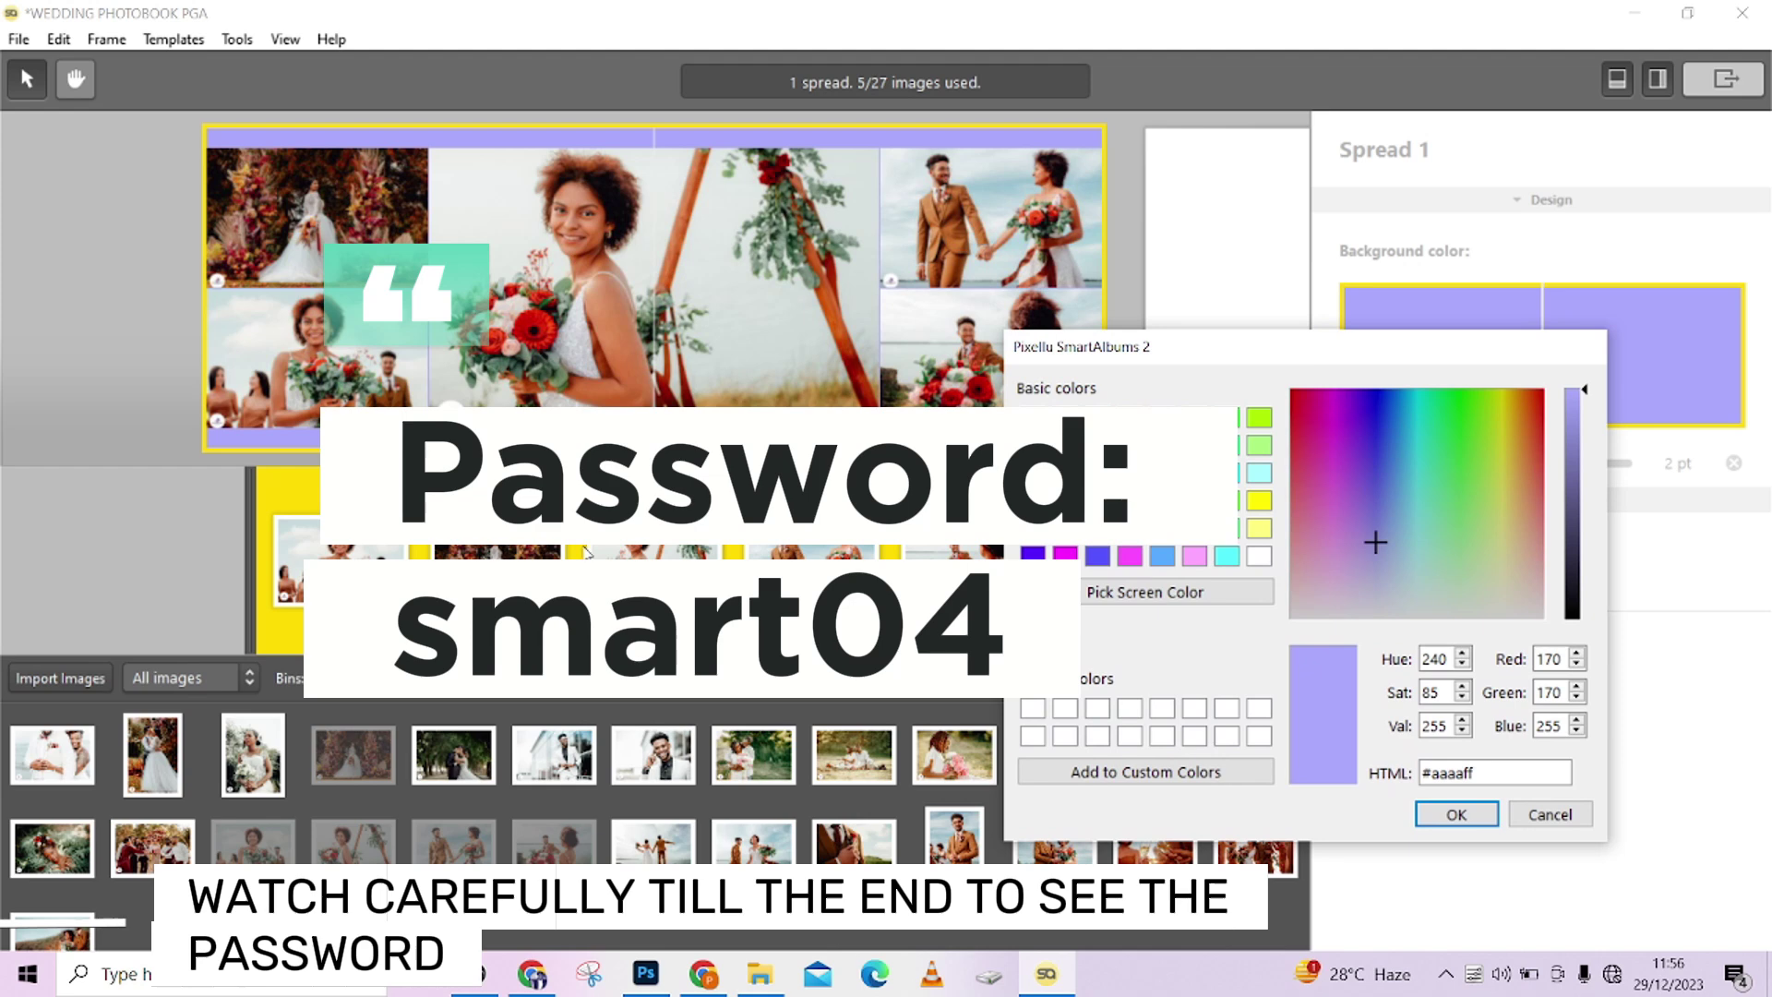
{"action": "left_click", "coordinate": [1457, 815]}
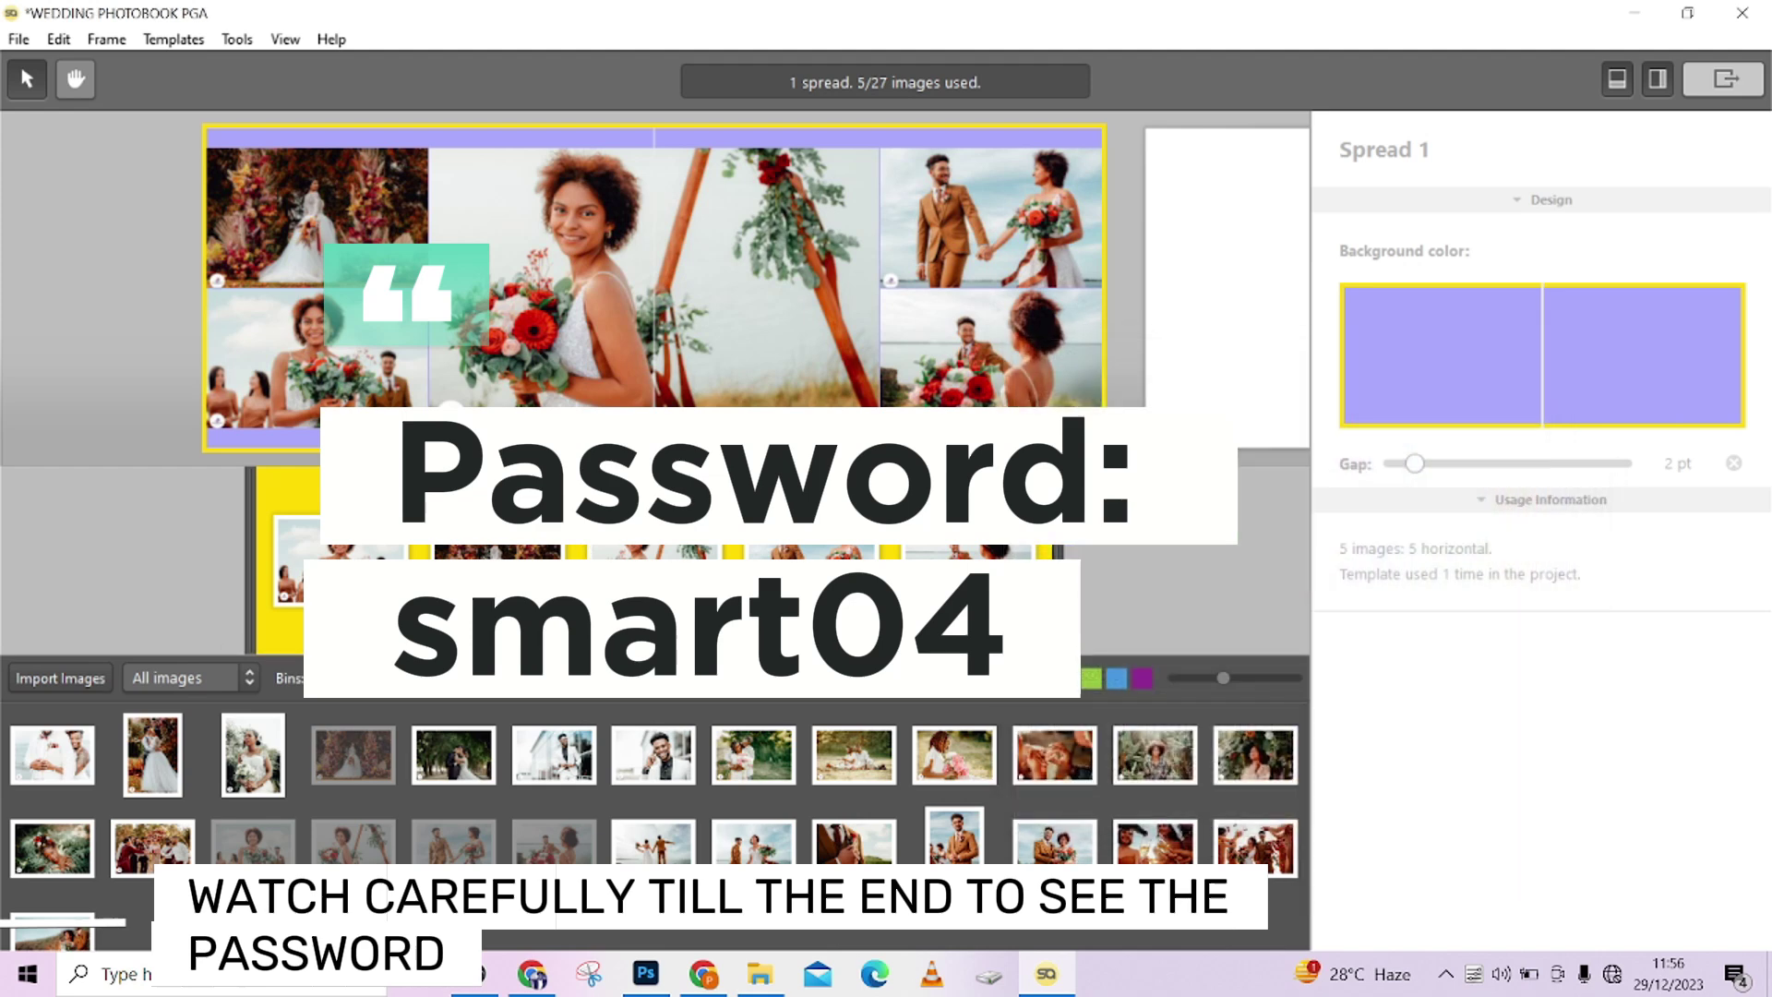
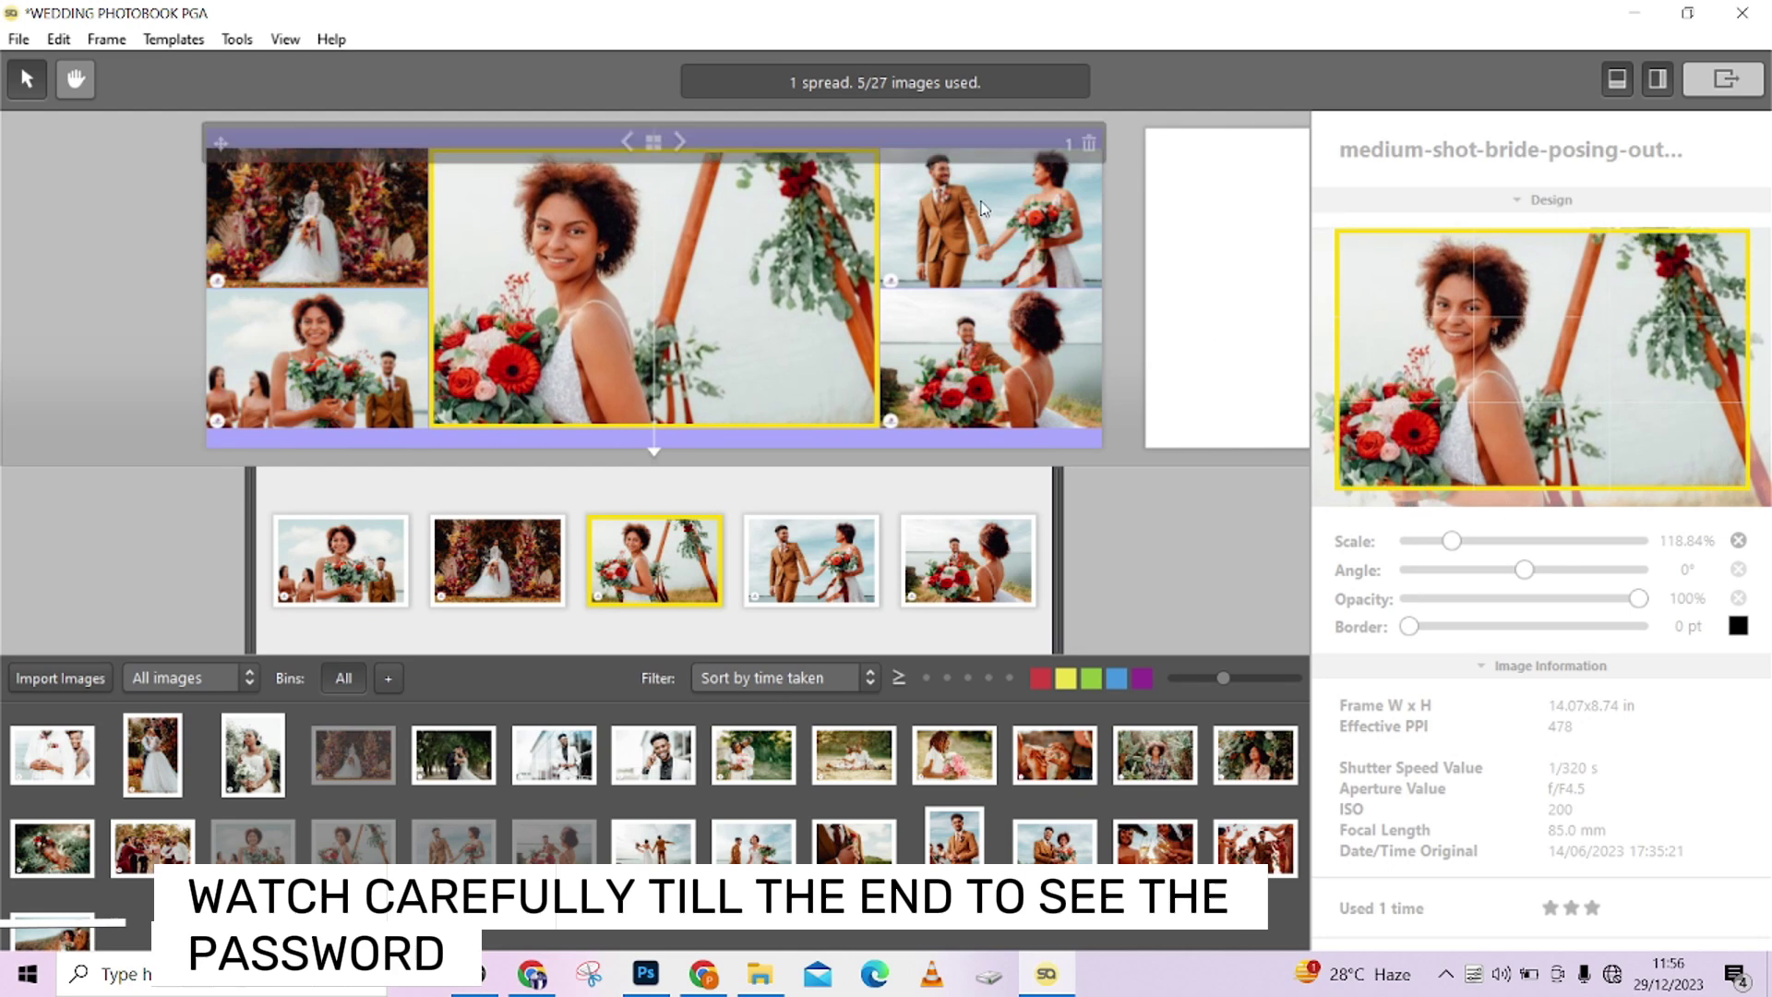
Step: Scale the photo of the couple holding hands to 116.83% within its frame on spread 1
{"action": "left_click", "coordinate": [933, 224]}
{"action": "left_click", "coordinate": [1419, 547]}
{"action": "left_click_drag", "start_coordinate": [1409, 545], "coordinate": [1446, 547]}
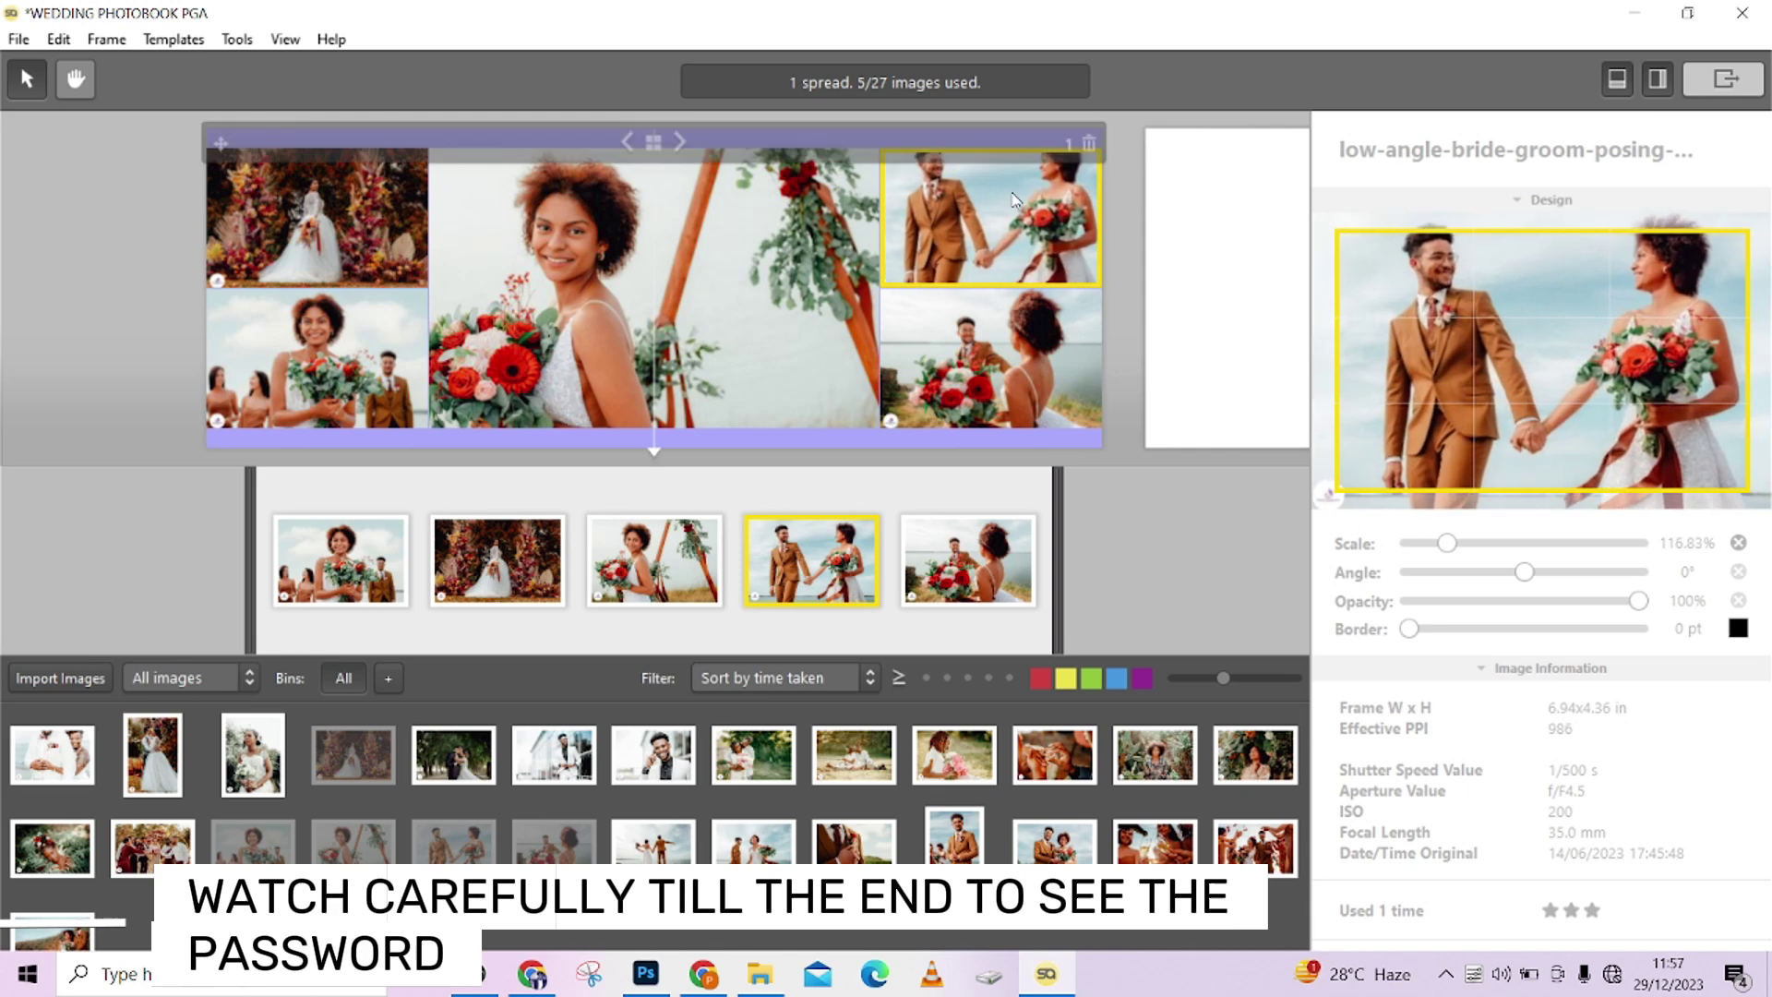
{"action": "left_click", "coordinate": [1015, 227]}
{"action": "left_click", "coordinate": [969, 185]}
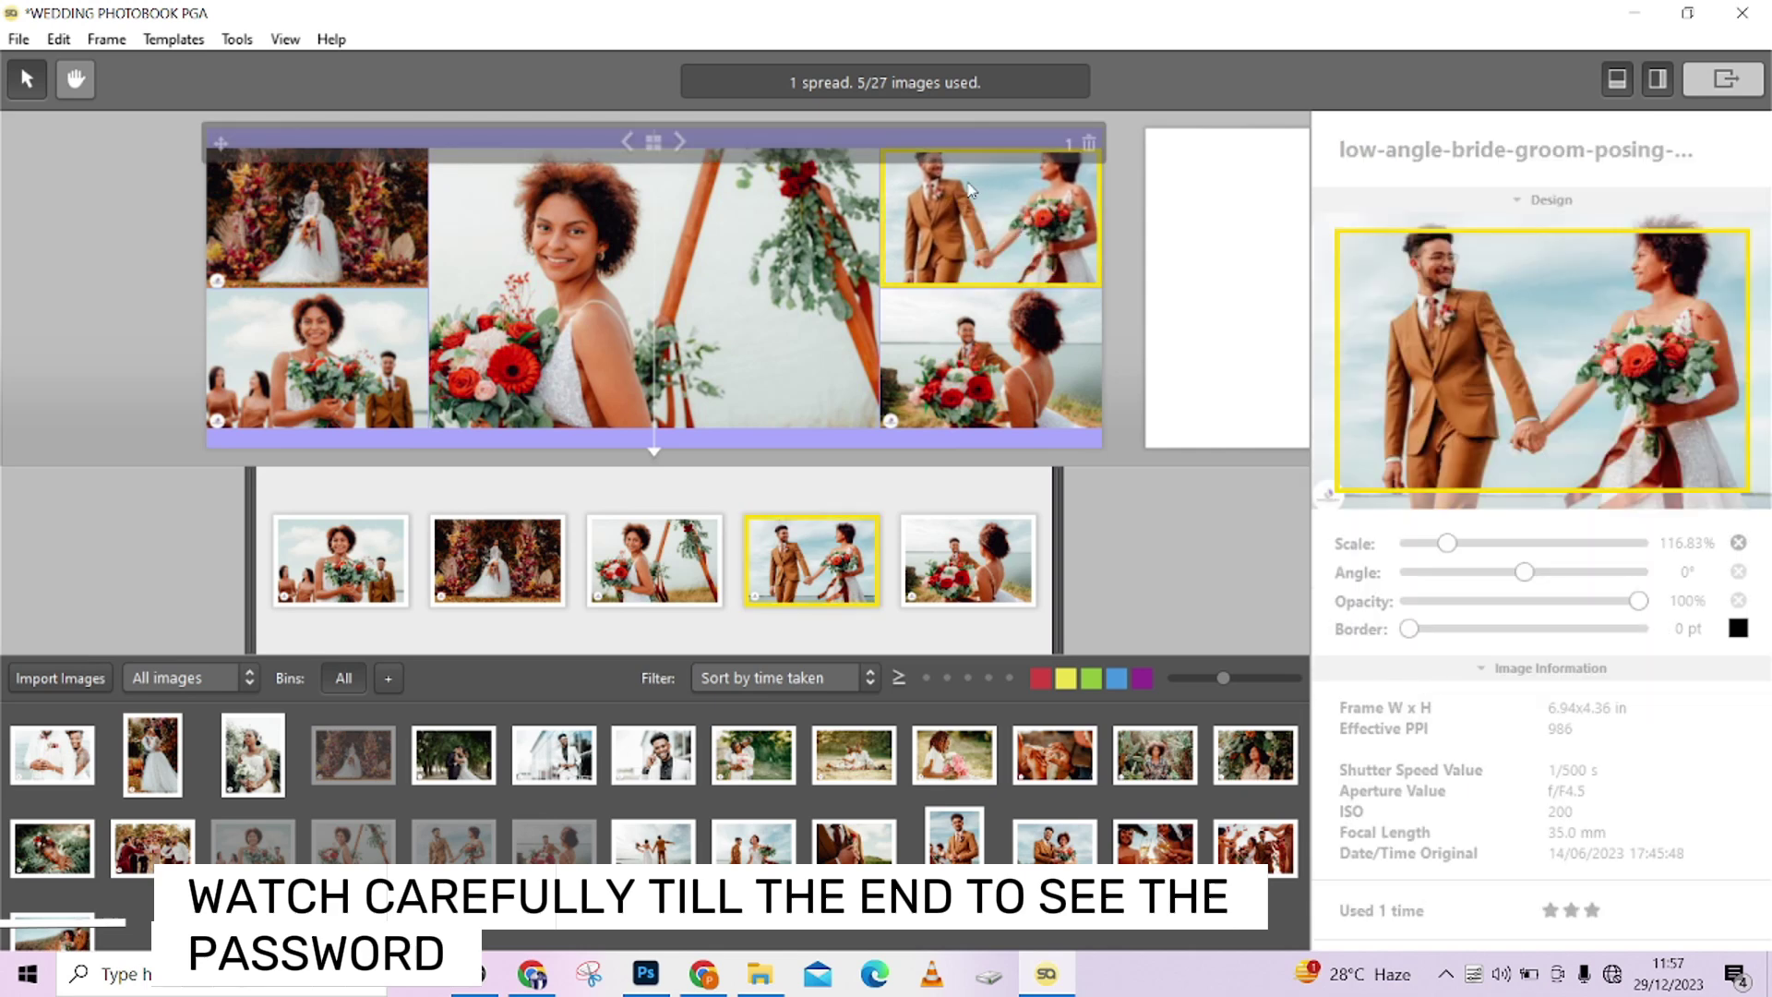
Step: Enlarge the photo of the couple holding hands to 122.86% and shift it down so both heads fit inside its frame
{"action": "left_click_drag", "start_coordinate": [1527, 576], "coordinate": [1548, 584]}
{"action": "key", "text": "ctrl+z"}
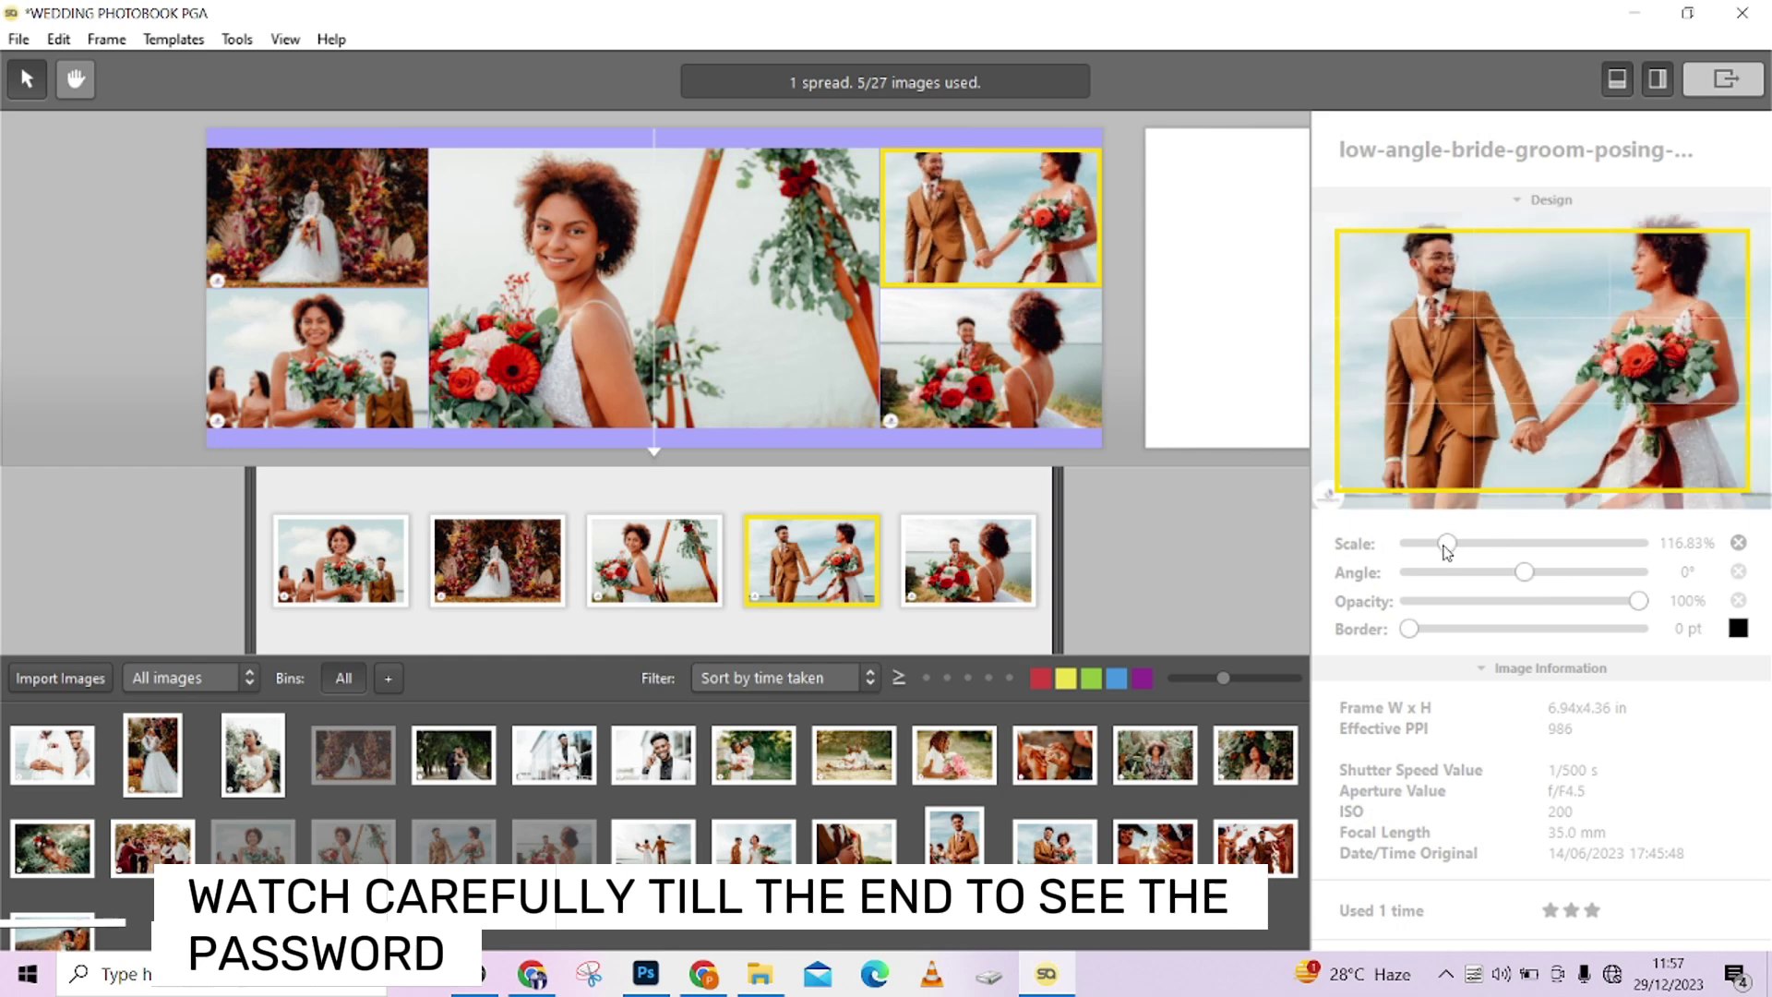
{"action": "left_click_drag", "start_coordinate": [1447, 544], "coordinate": [1461, 550]}
{"action": "left_click_drag", "start_coordinate": [1517, 336], "coordinate": [1517, 395]}
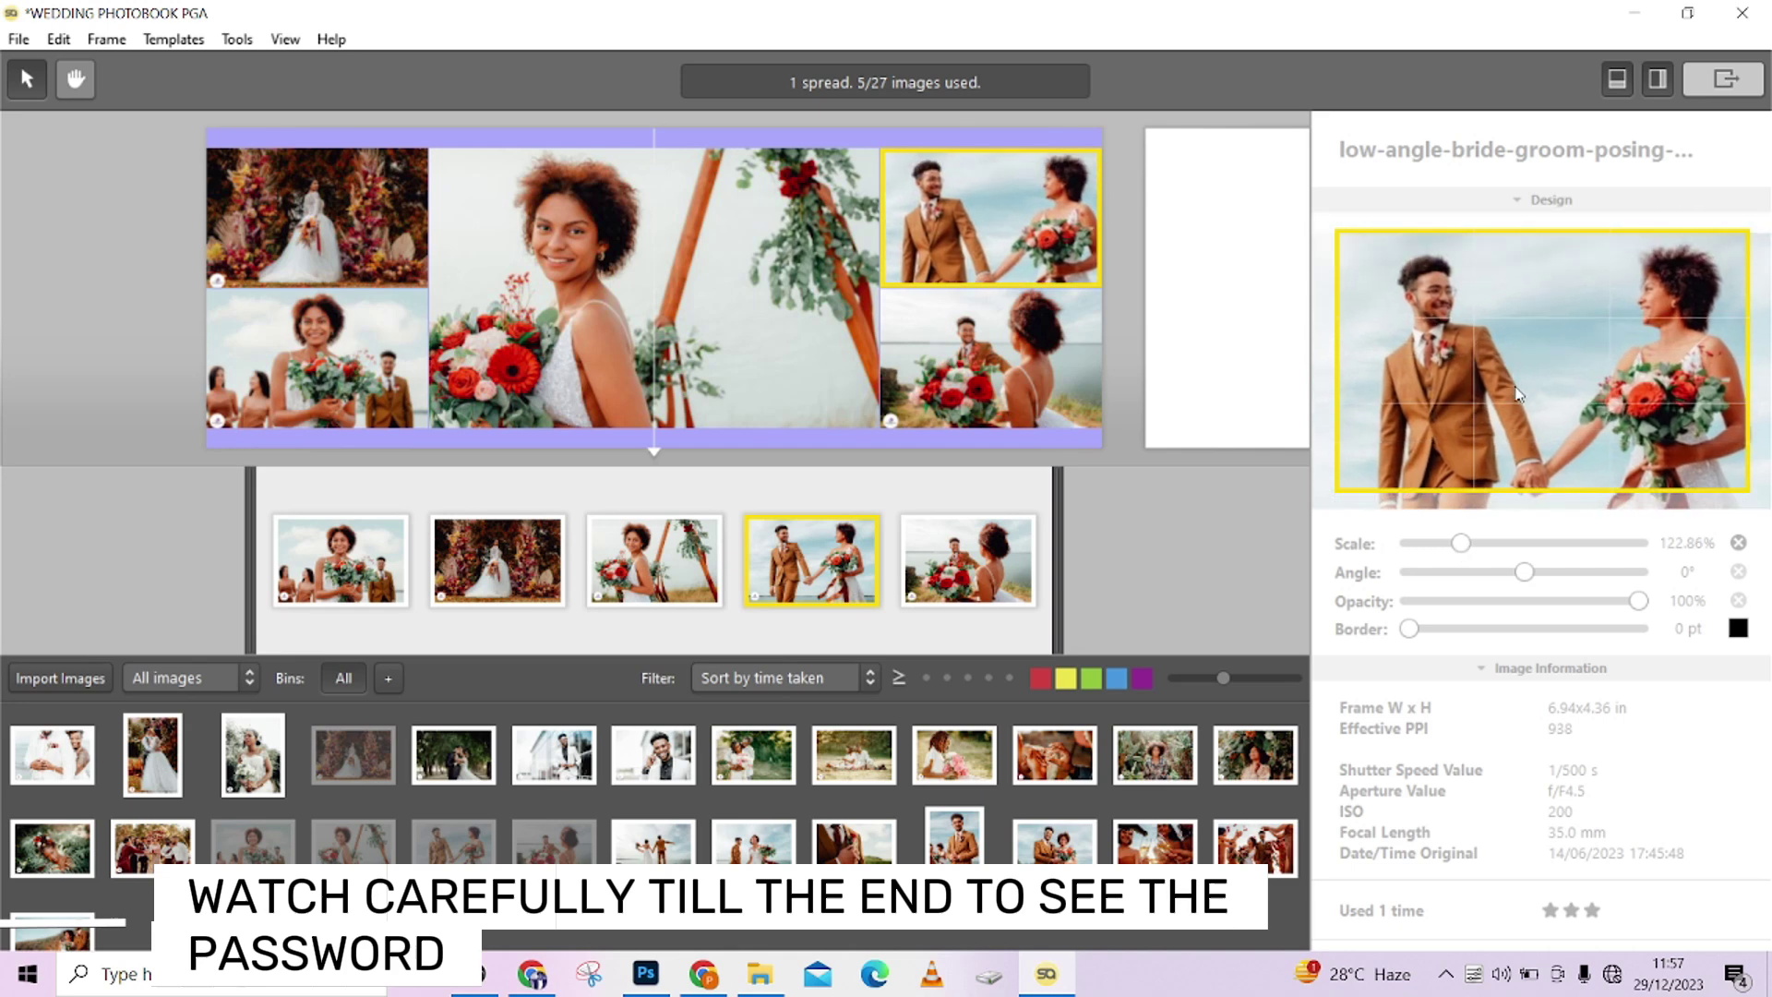
Step: Scale the lower-right photo on spread 1 to 121.86% and reposition it slightly lower within its frame
{"action": "left_click", "coordinate": [1017, 356]}
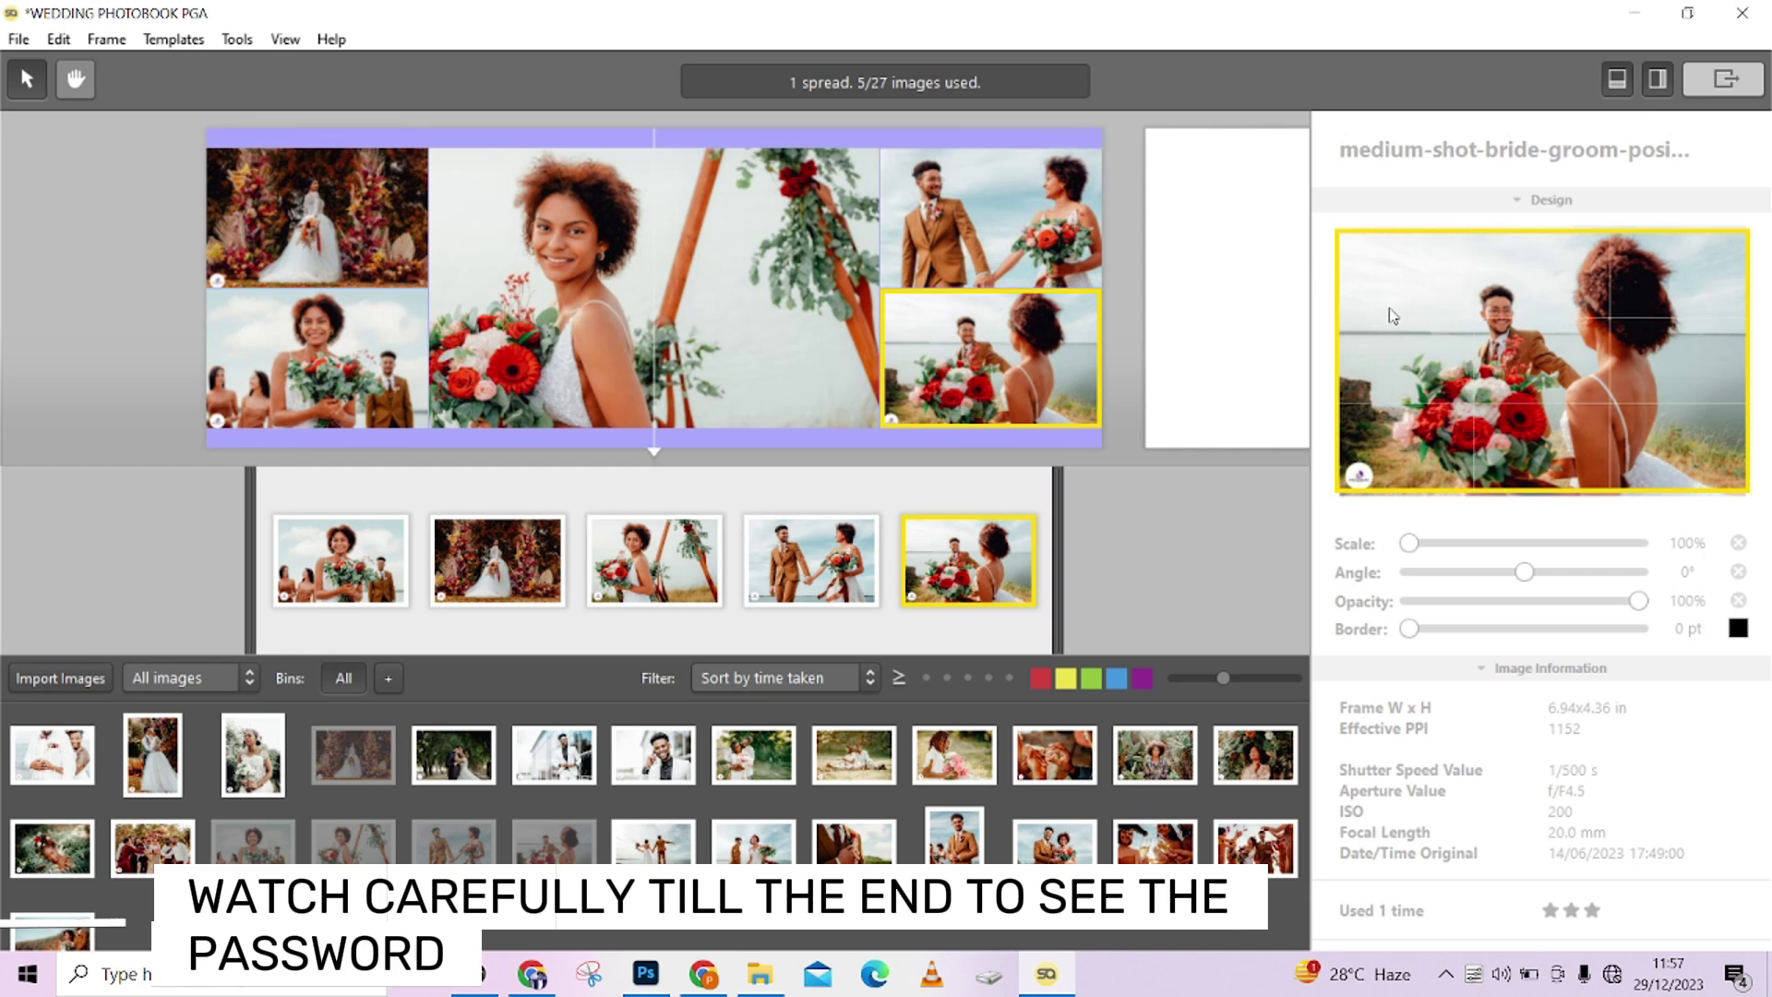
{"action": "left_click_drag", "start_coordinate": [1411, 551], "coordinate": [1464, 551]}
{"action": "left_click_drag", "start_coordinate": [1557, 344], "coordinate": [1551, 377]}
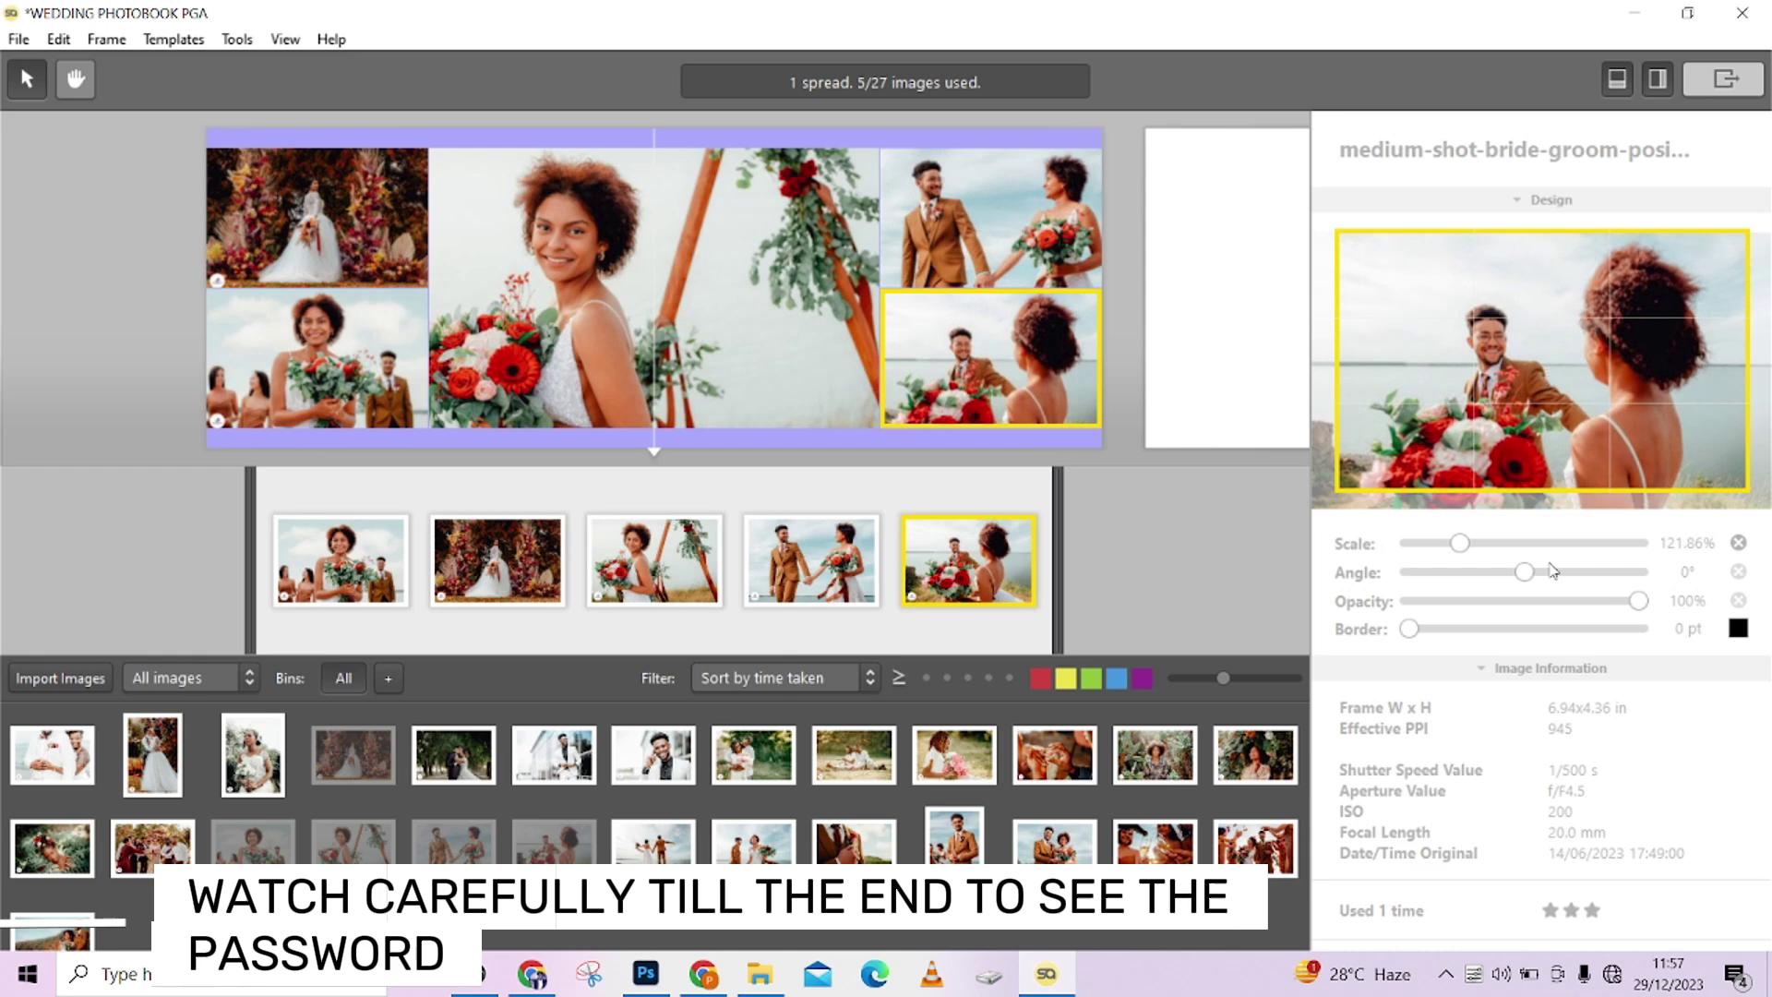
Step: Rotate the lower-right photo to 14.02°, and try 48% opacity before restoring it to 100%
{"action": "left_click_drag", "start_coordinate": [1525, 573], "coordinate": [1560, 577]}
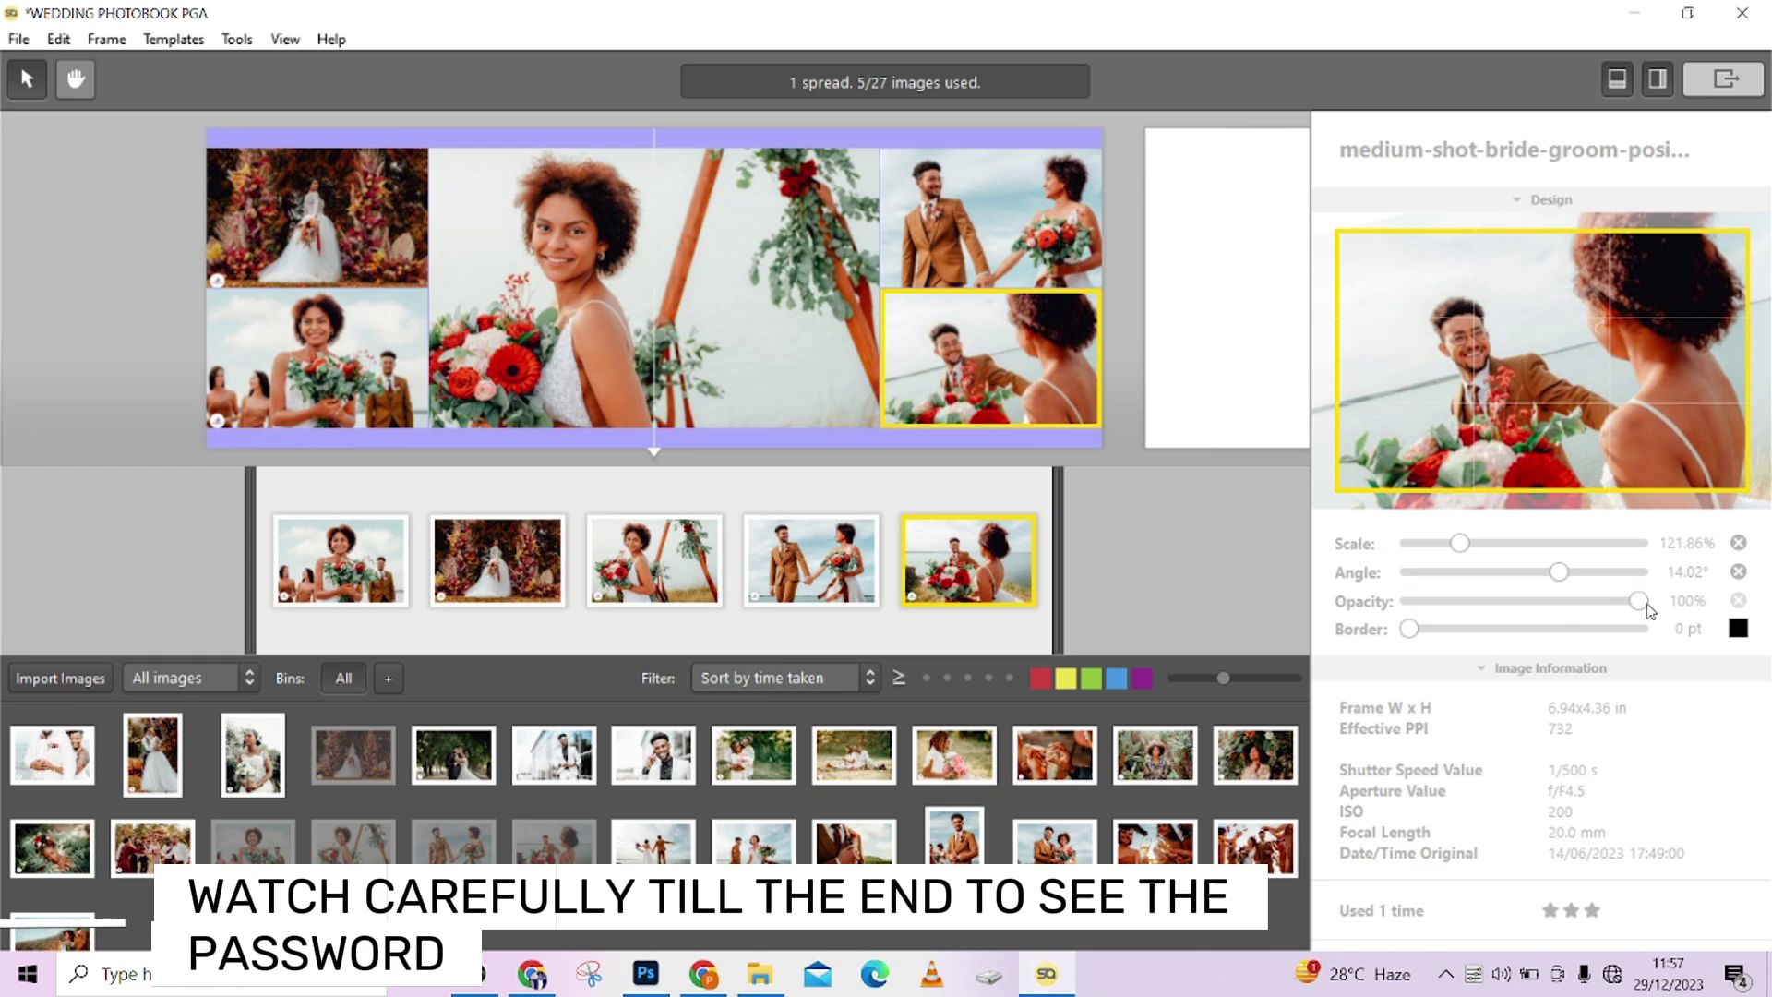
{"action": "left_click_drag", "start_coordinate": [1642, 603], "coordinate": [1529, 620]}
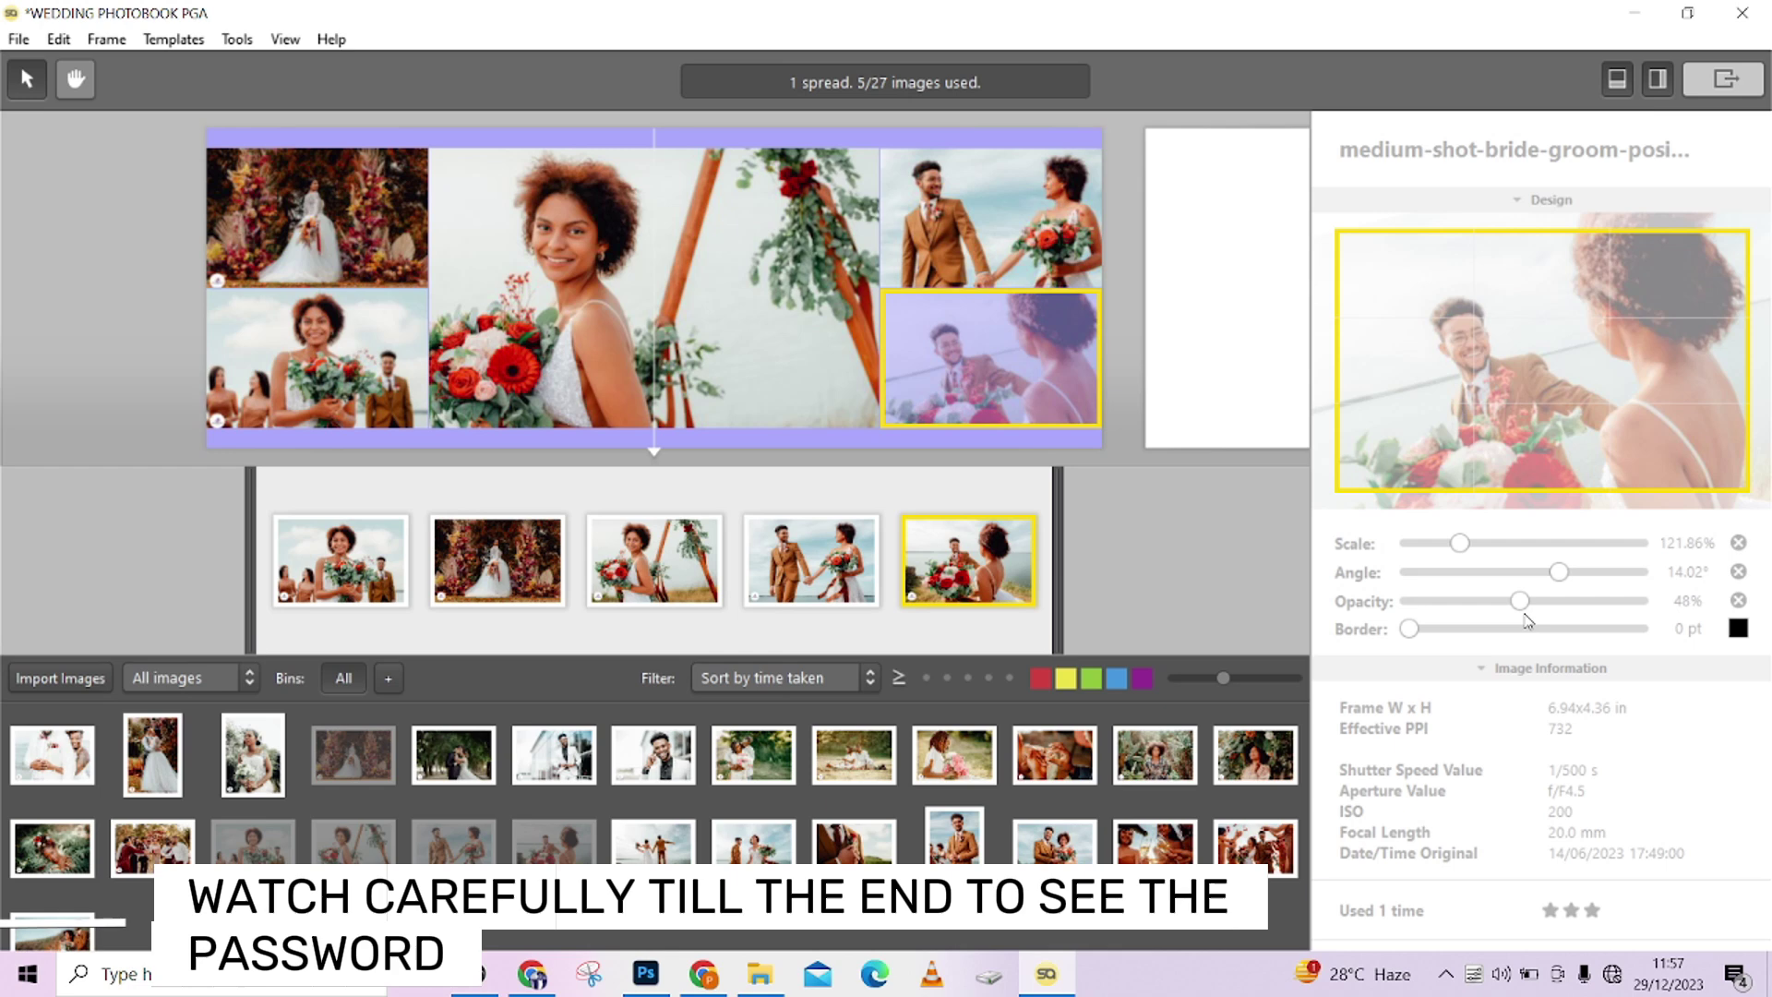
{"action": "left_click_drag", "start_coordinate": [1519, 601], "coordinate": [1686, 624]}
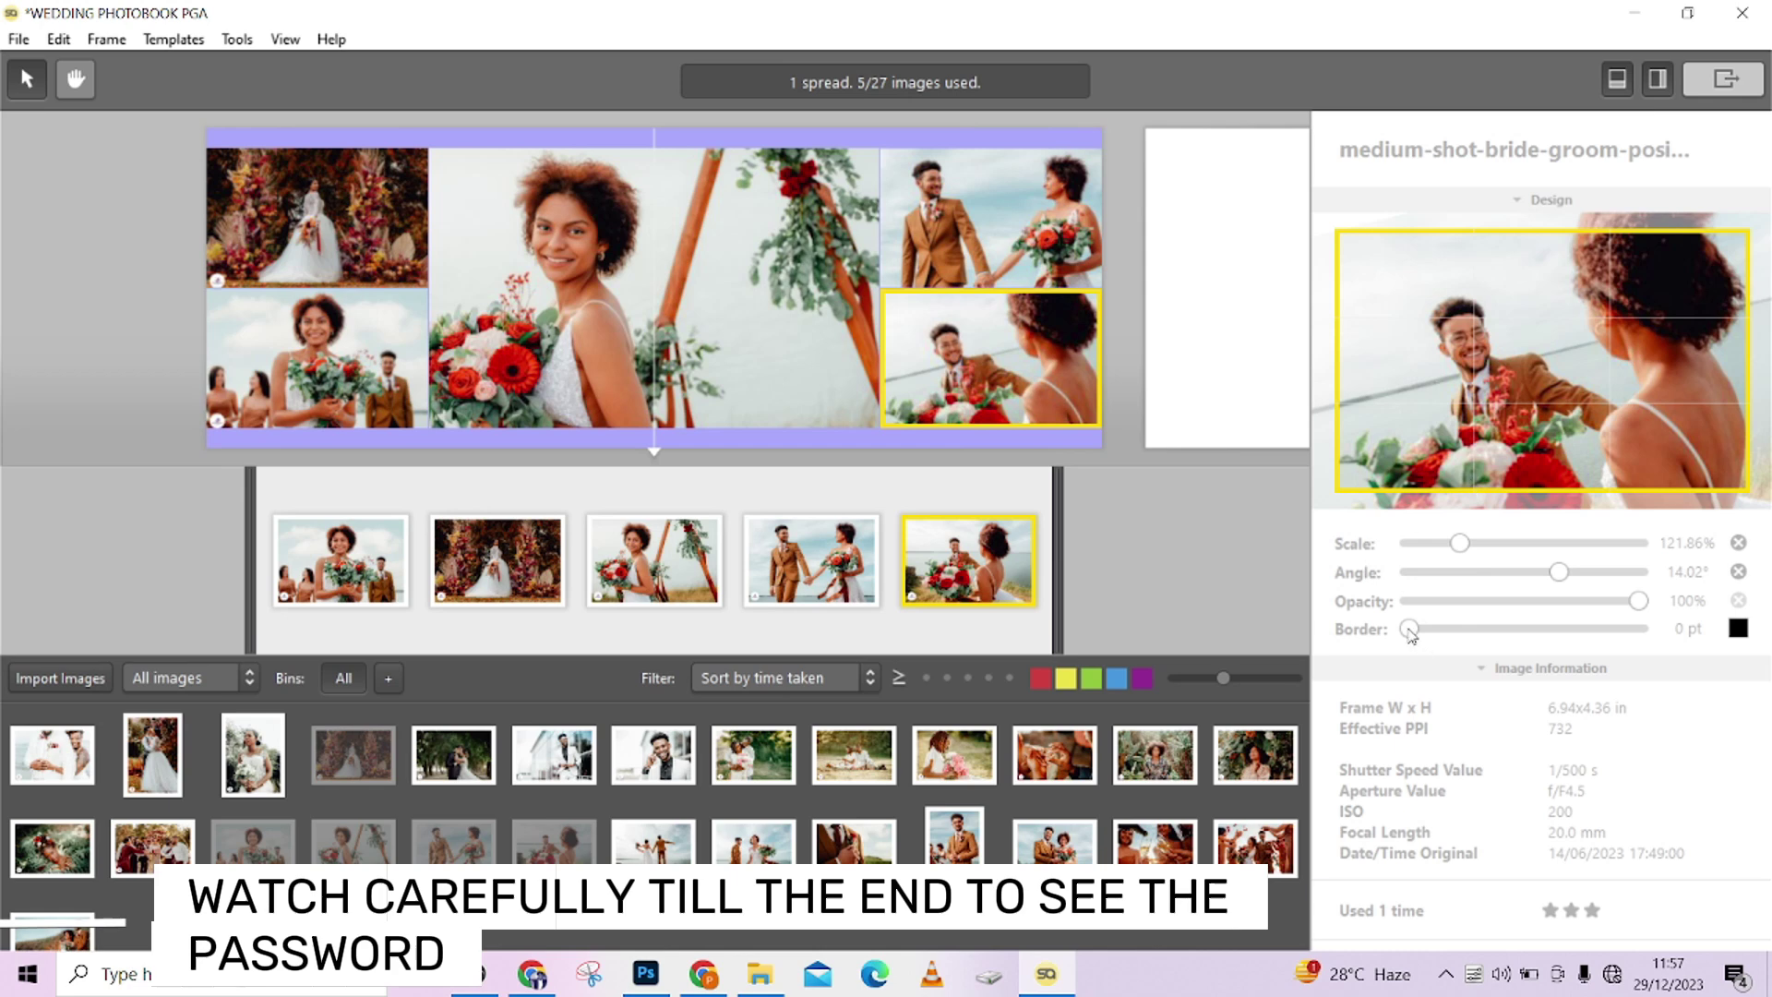
Step: Give the lower-right photo on spread 1 a 6 pt border in orange #ffaa00
{"action": "left_click_drag", "start_coordinate": [1412, 635], "coordinate": [1582, 637]}
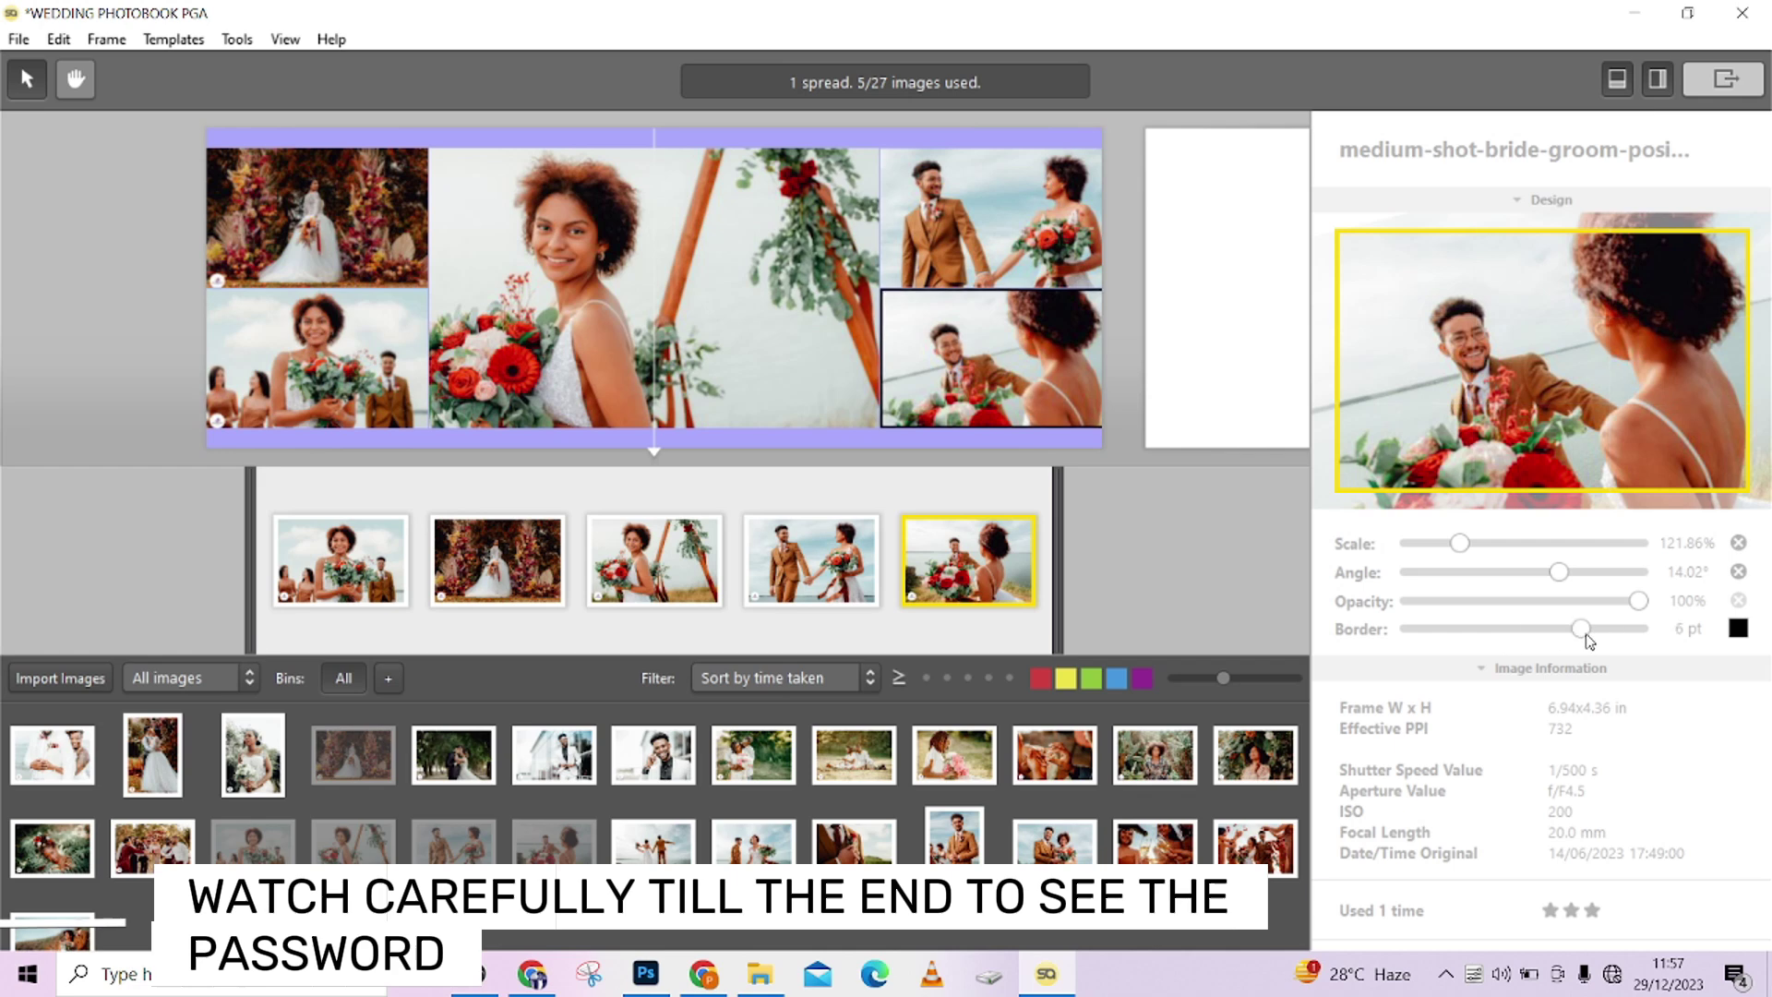
{"action": "left_click", "coordinate": [1739, 629]}
{"action": "left_click_drag", "start_coordinate": [894, 223], "coordinate": [1419, 409]}
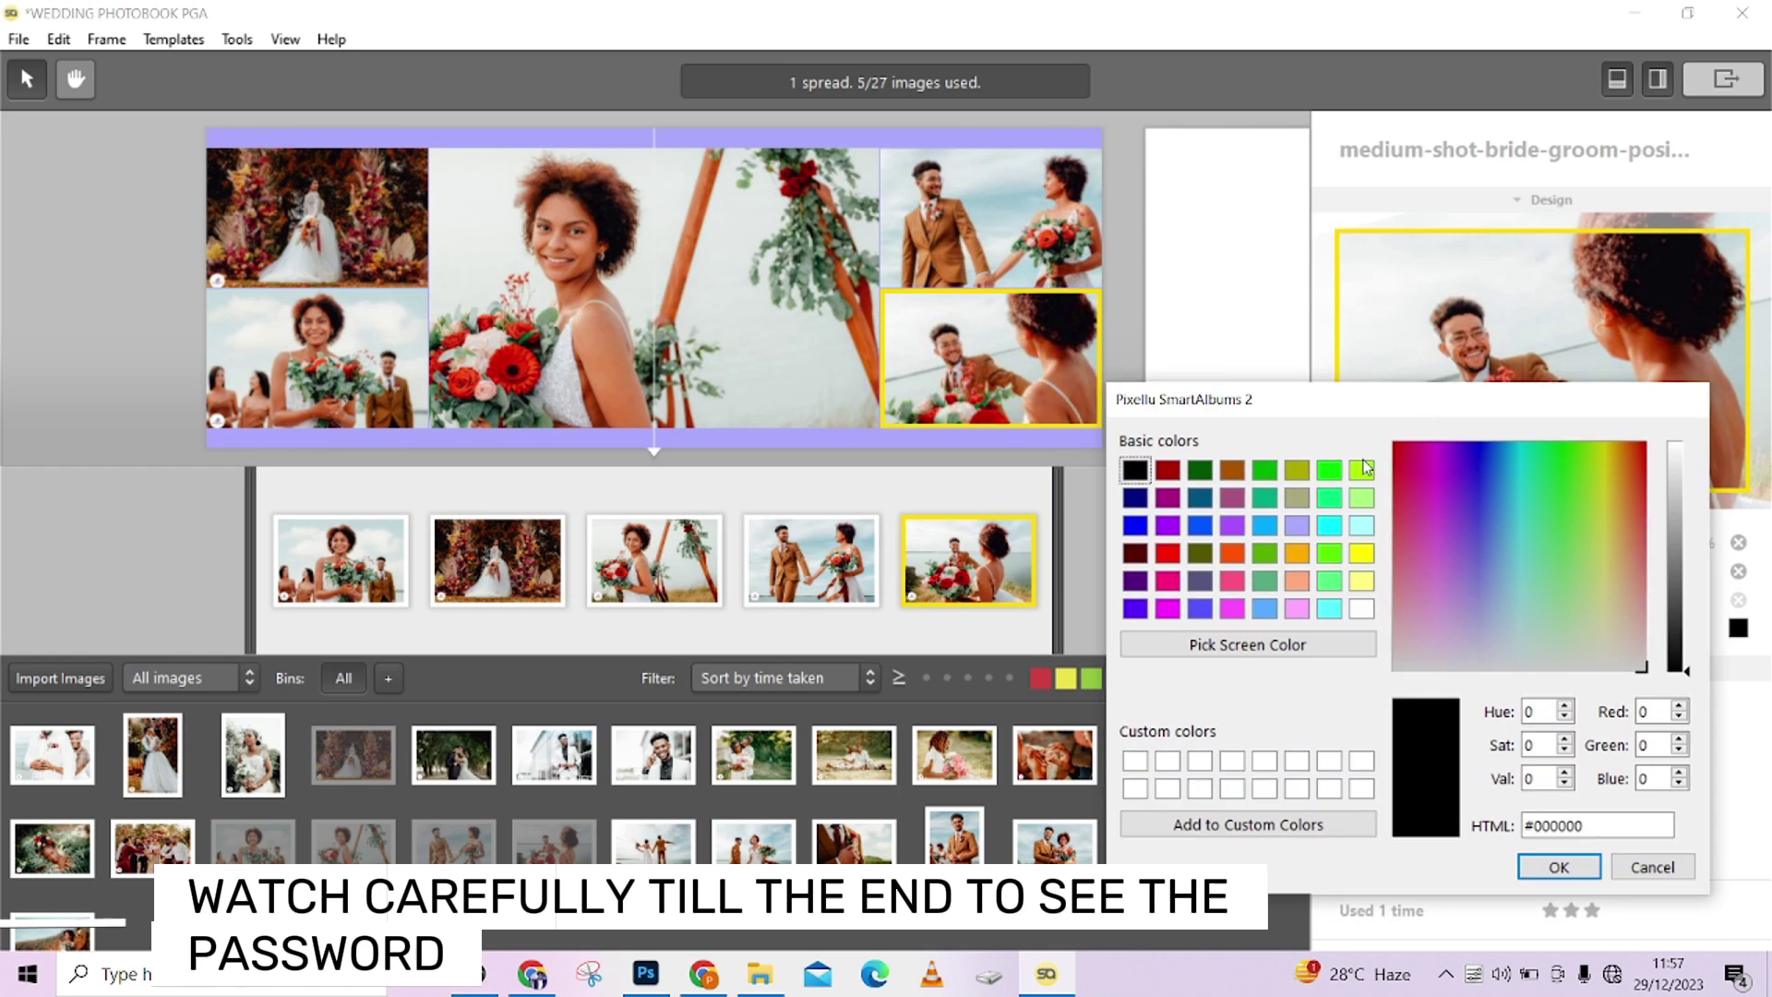
{"action": "left_click", "coordinate": [1298, 553]}
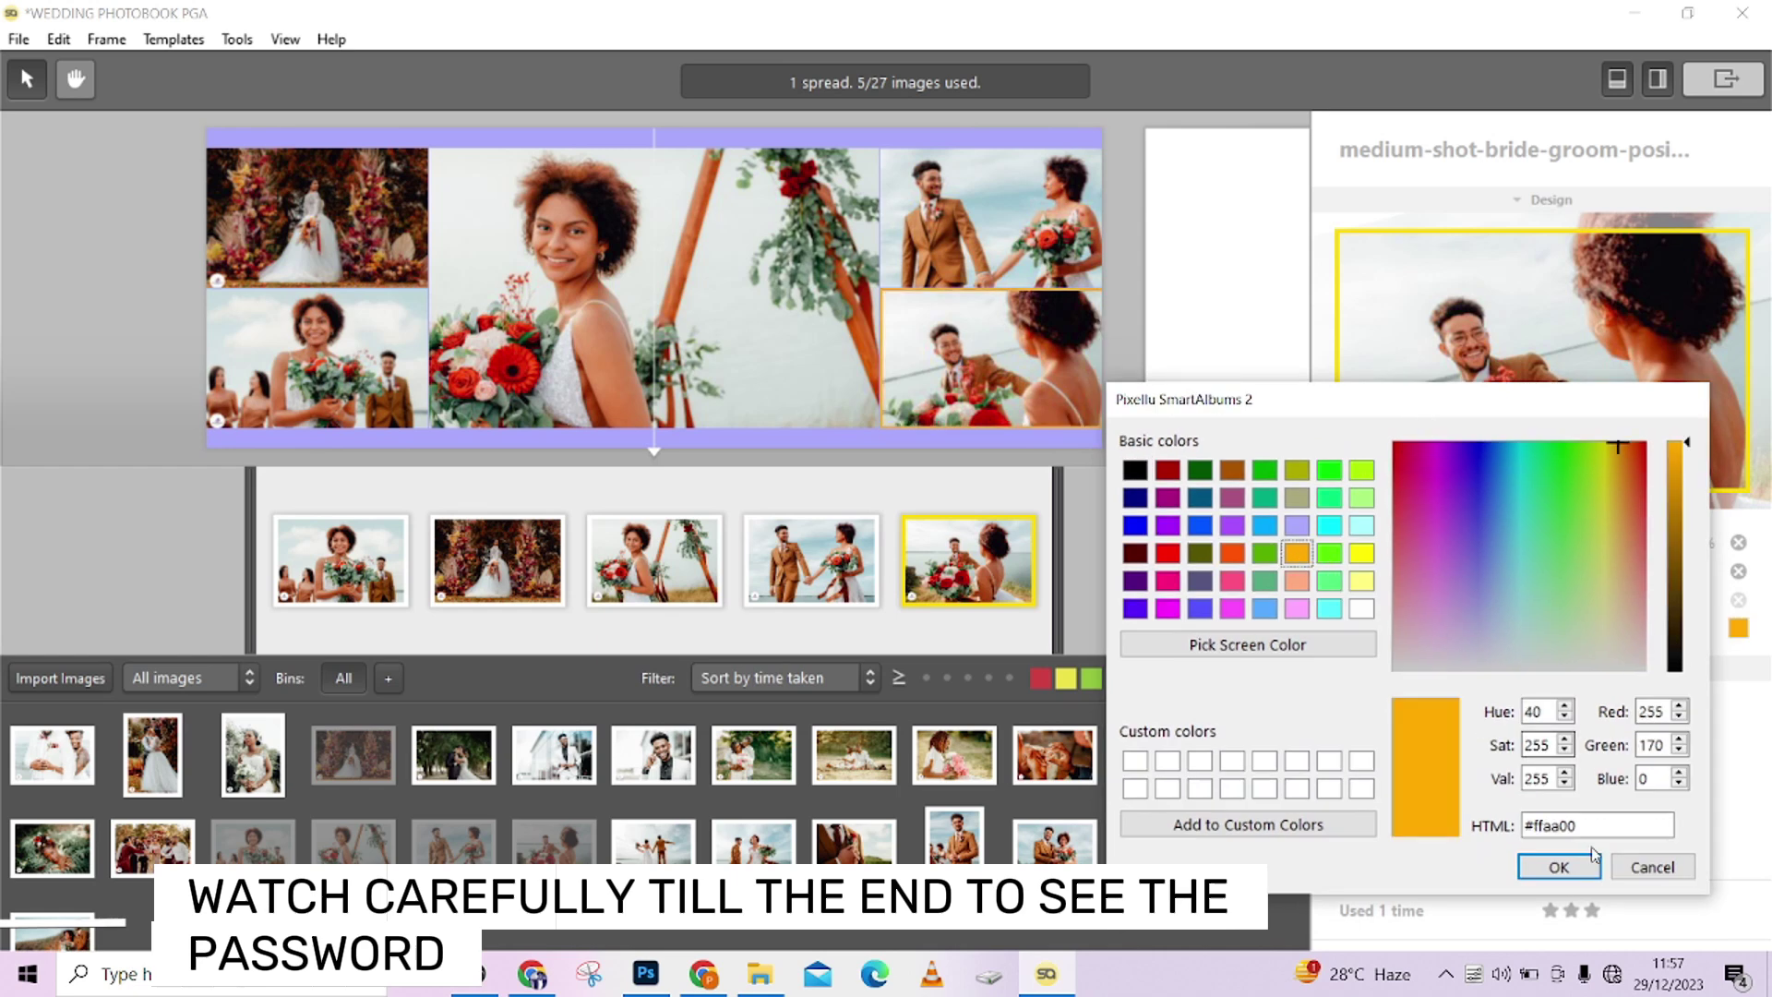
{"action": "left_click", "coordinate": [1559, 867]}
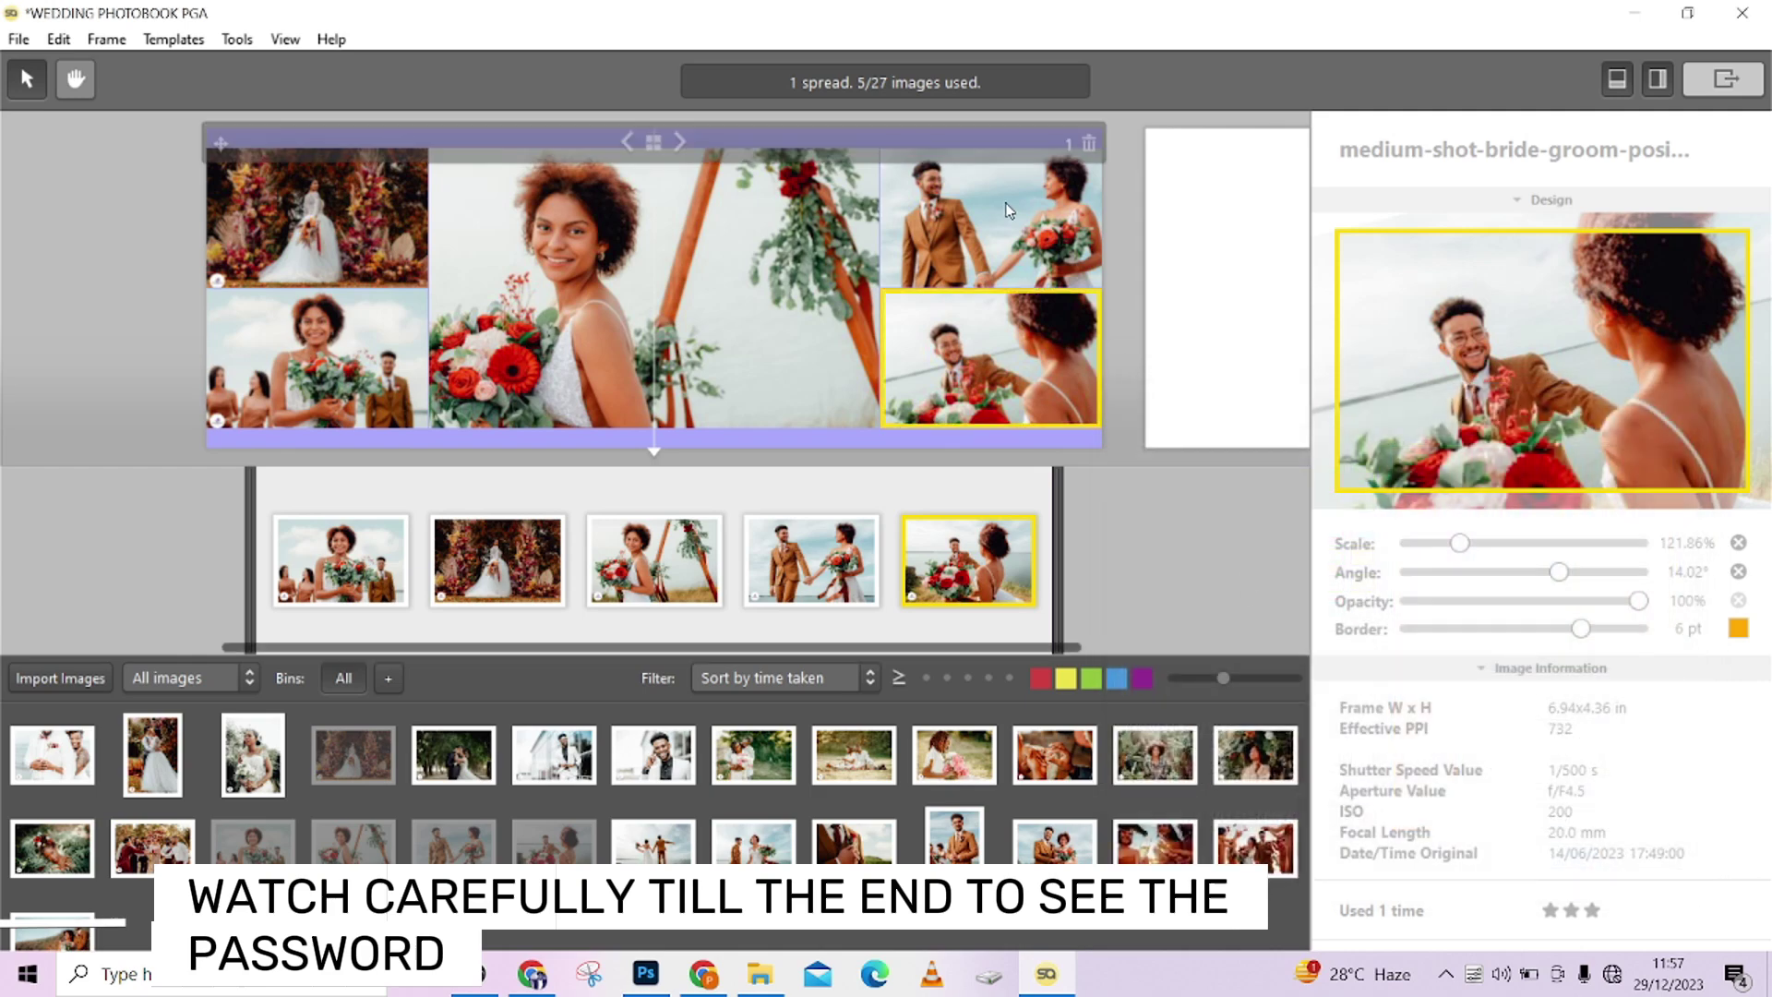
Step: Add a 6 pt border in the same orange basic colour to the photo of the couple holding hands
{"action": "left_click", "coordinate": [978, 222]}
{"action": "left_click", "coordinate": [812, 300]}
{"action": "left_click", "coordinate": [982, 220]}
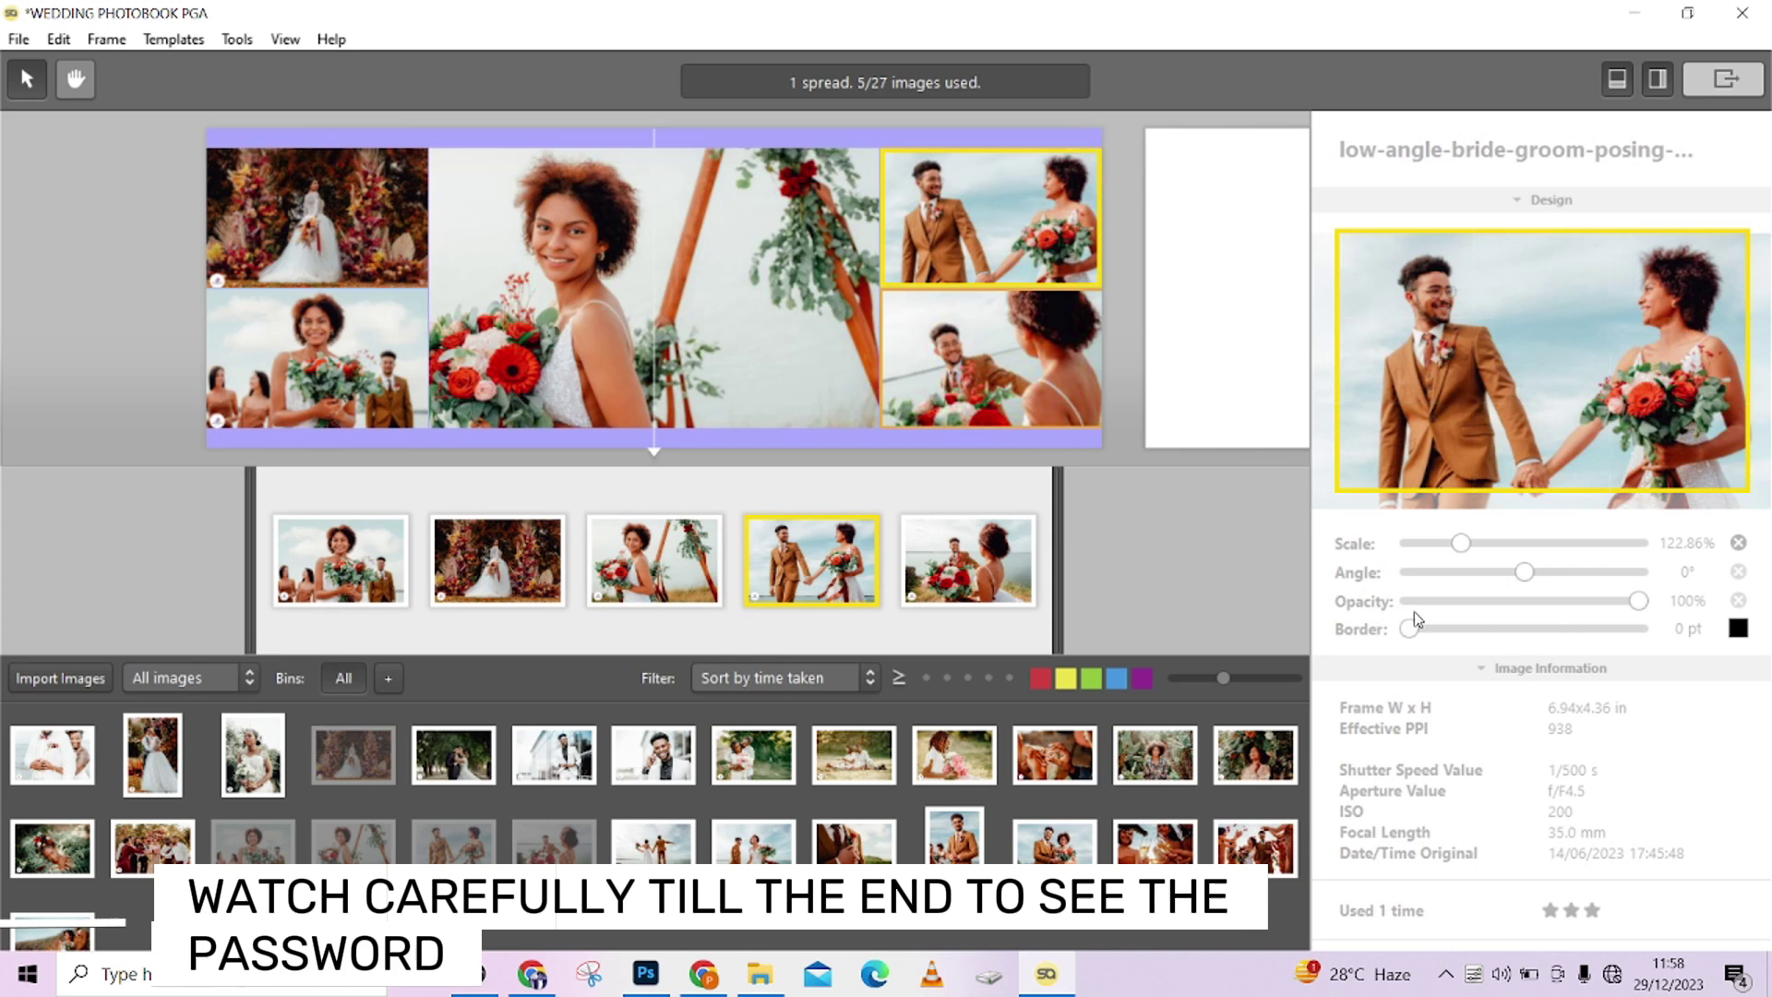
{"action": "left_click_drag", "start_coordinate": [1412, 628], "coordinate": [1581, 639]}
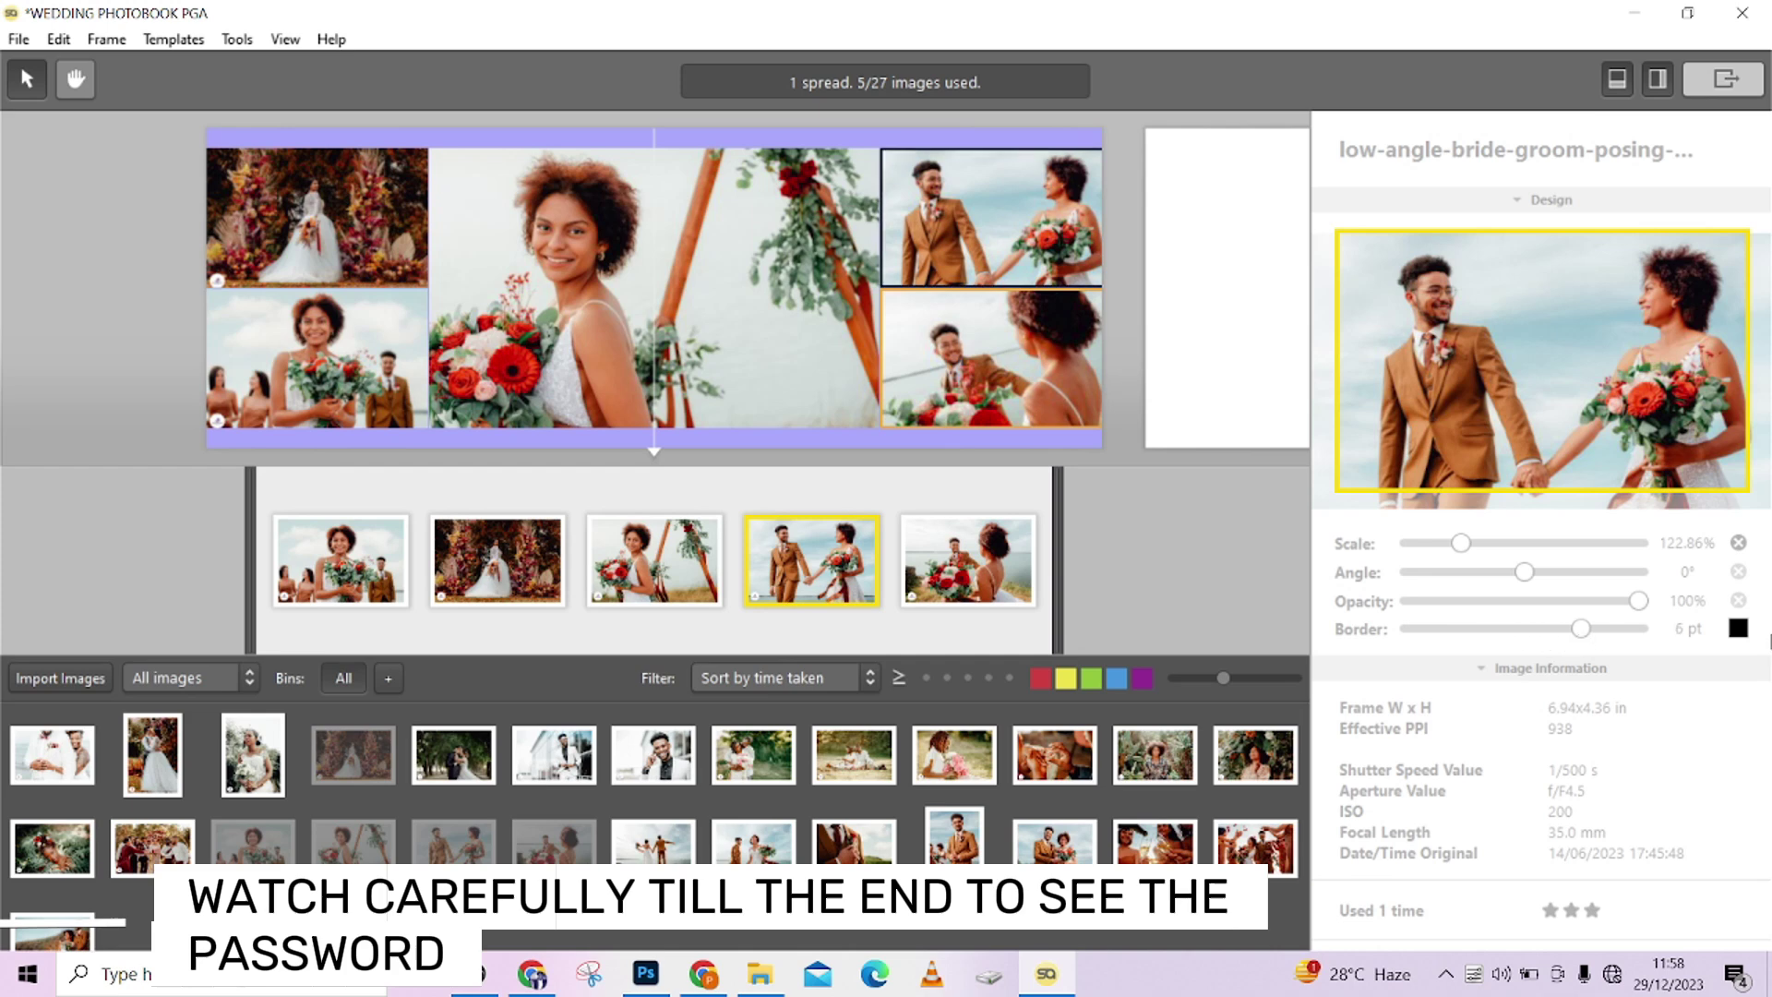
{"action": "left_click", "coordinate": [1738, 630]}
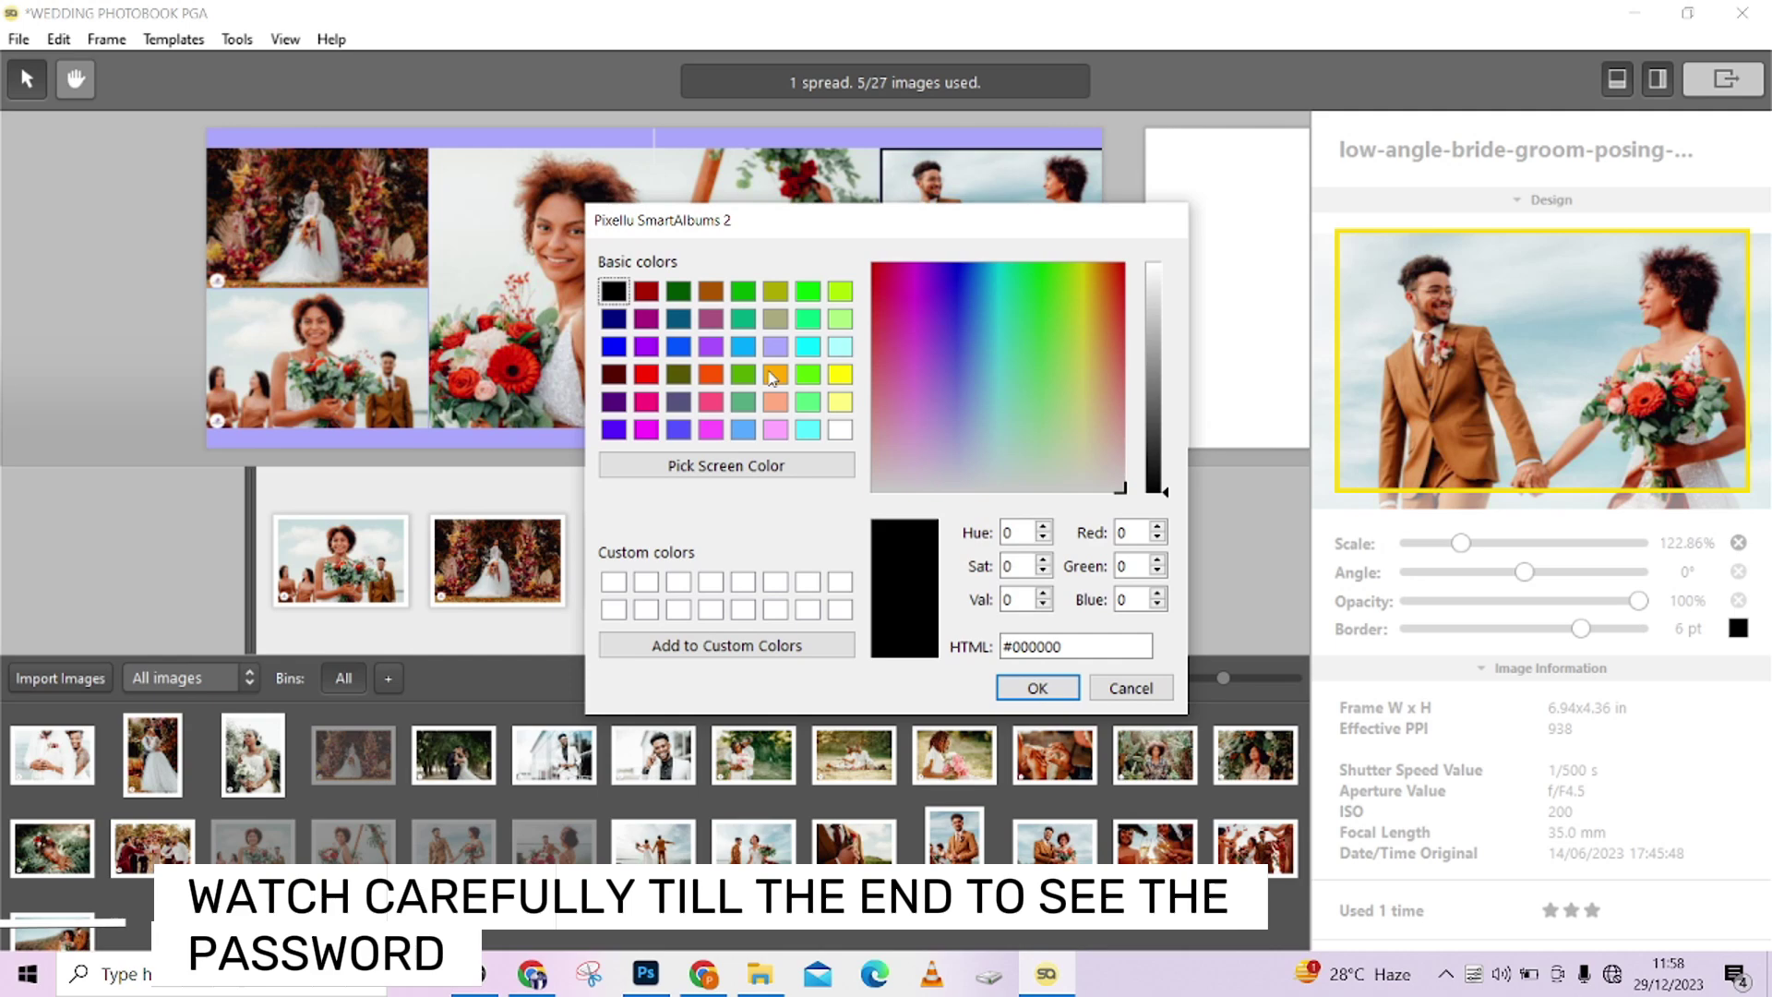
{"action": "left_click", "coordinate": [775, 374]}
{"action": "left_click", "coordinate": [1025, 685]}
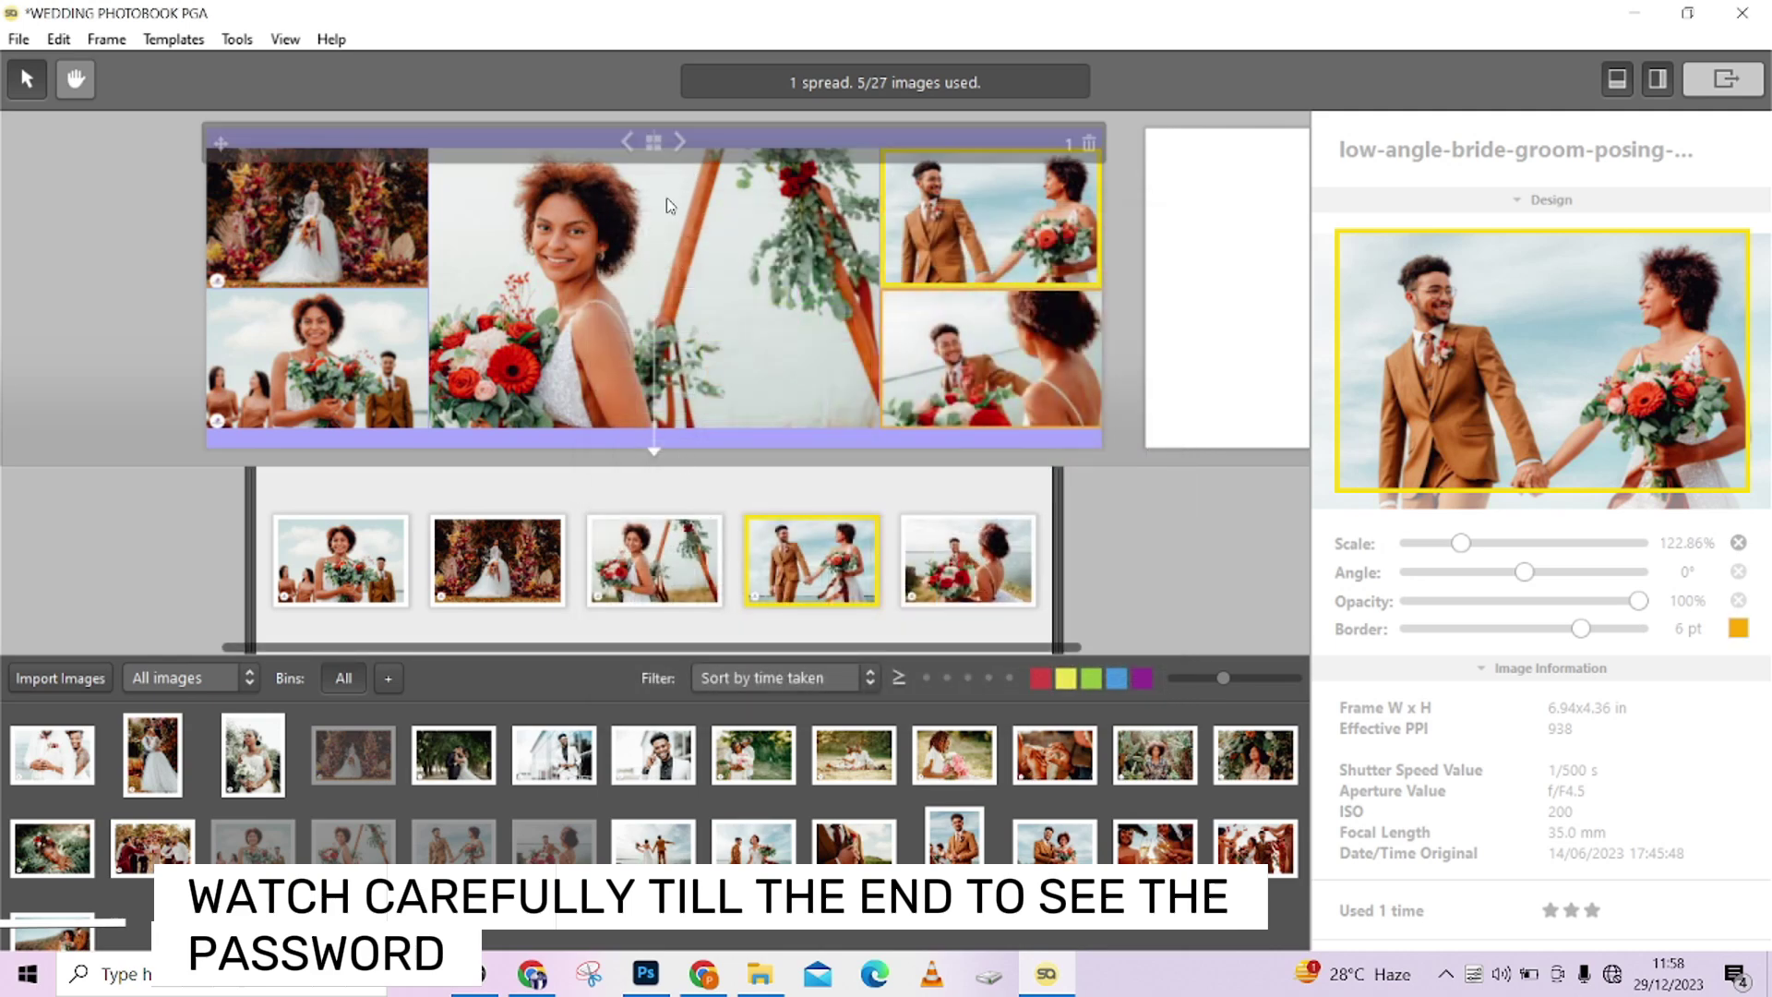
Step: Apply a 6 pt border in orange #ffaa00 to the large centre photo of the bride on spread 1
{"action": "left_click", "coordinate": [646, 224]}
{"action": "left_click_drag", "start_coordinate": [1409, 626], "coordinate": [1574, 630]}
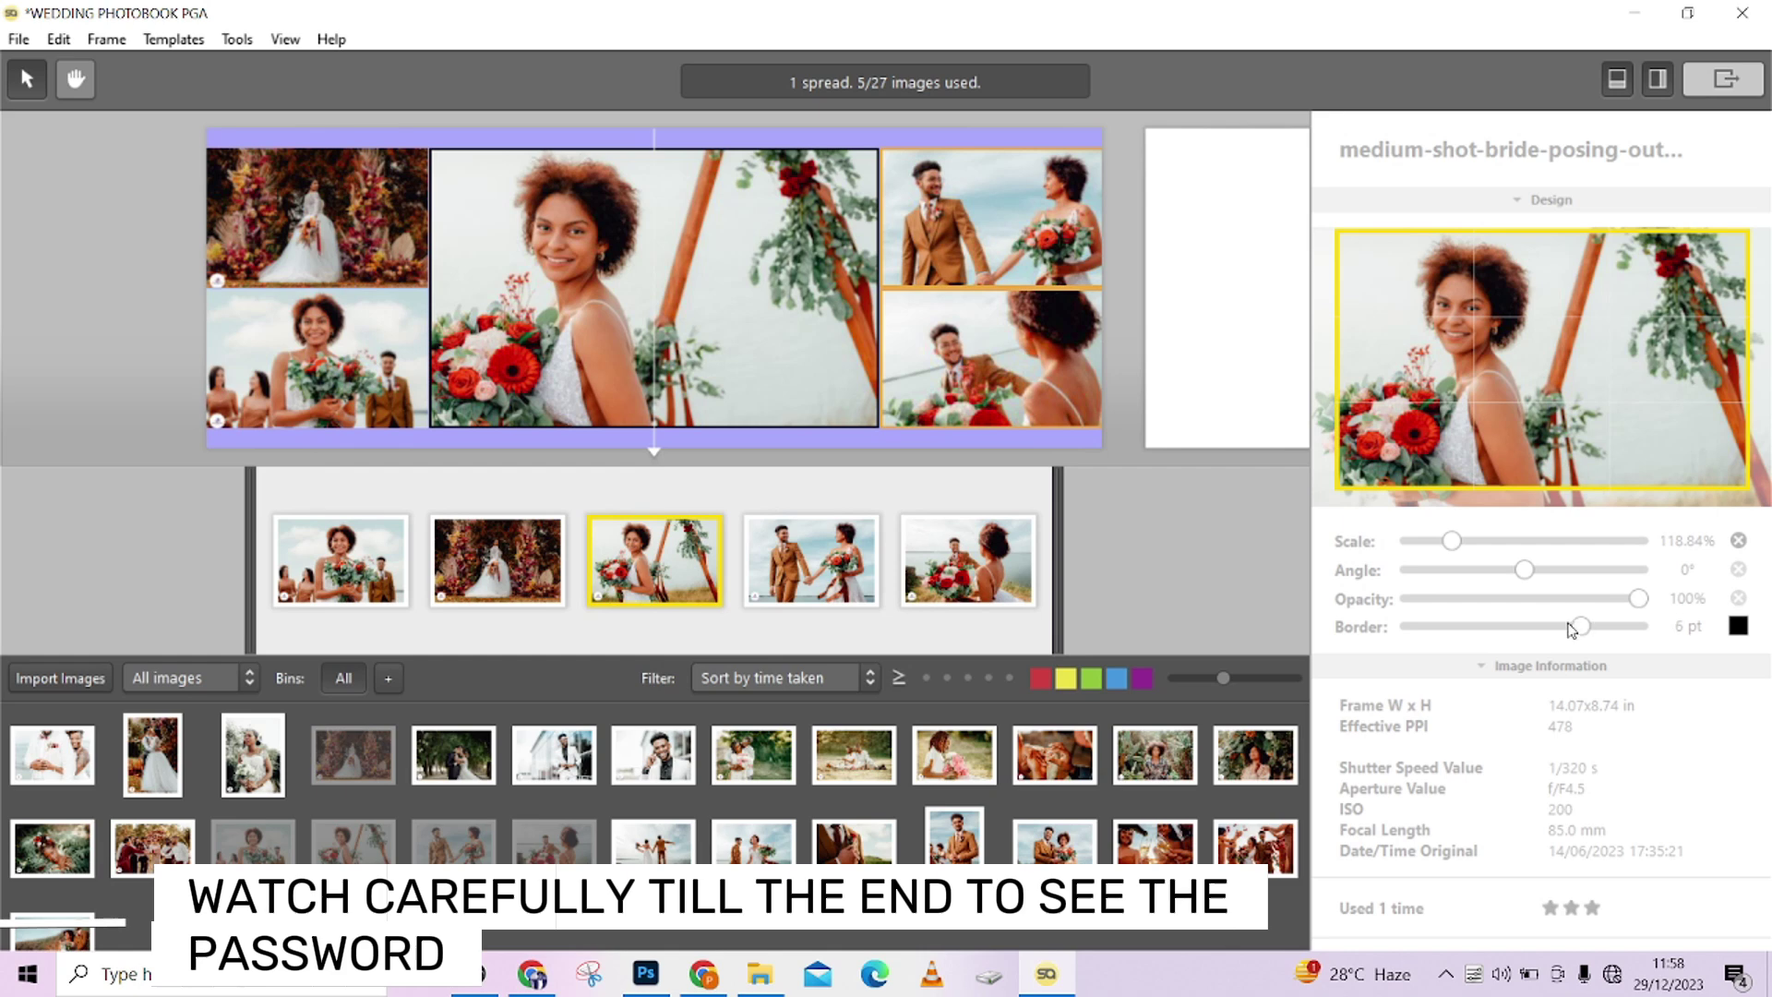
{"action": "left_click", "coordinate": [1740, 630]}
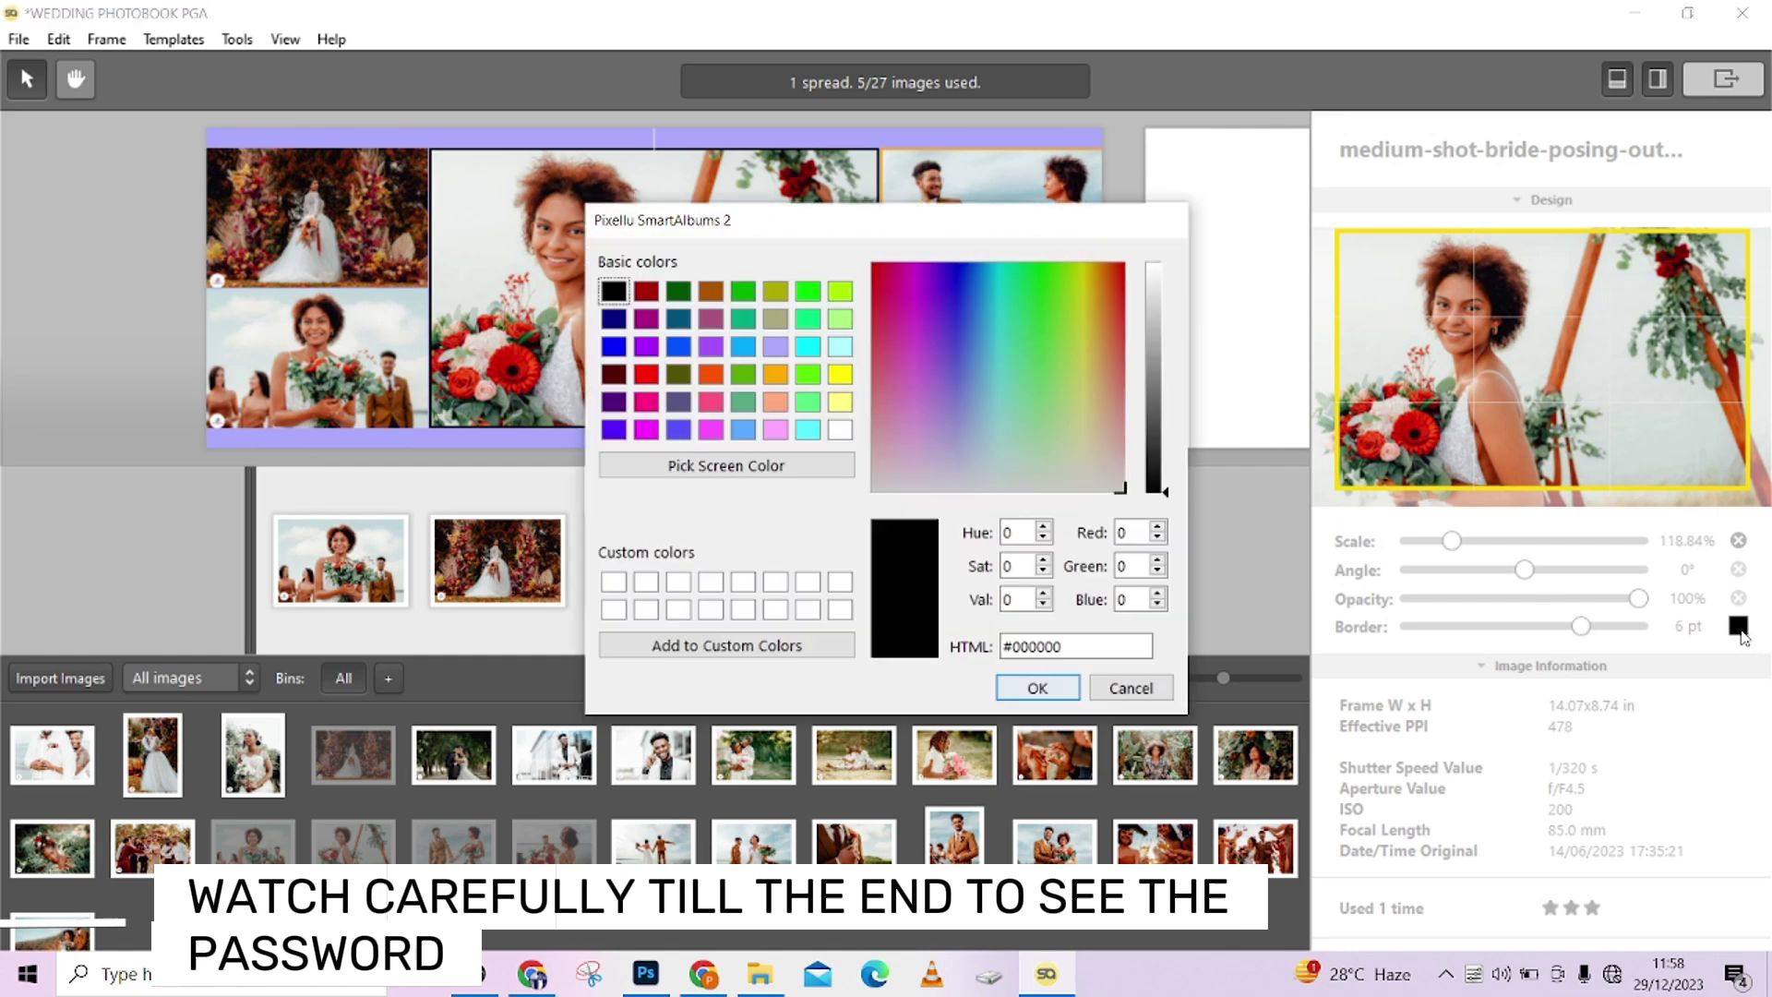
{"action": "left_click", "coordinate": [773, 374]}
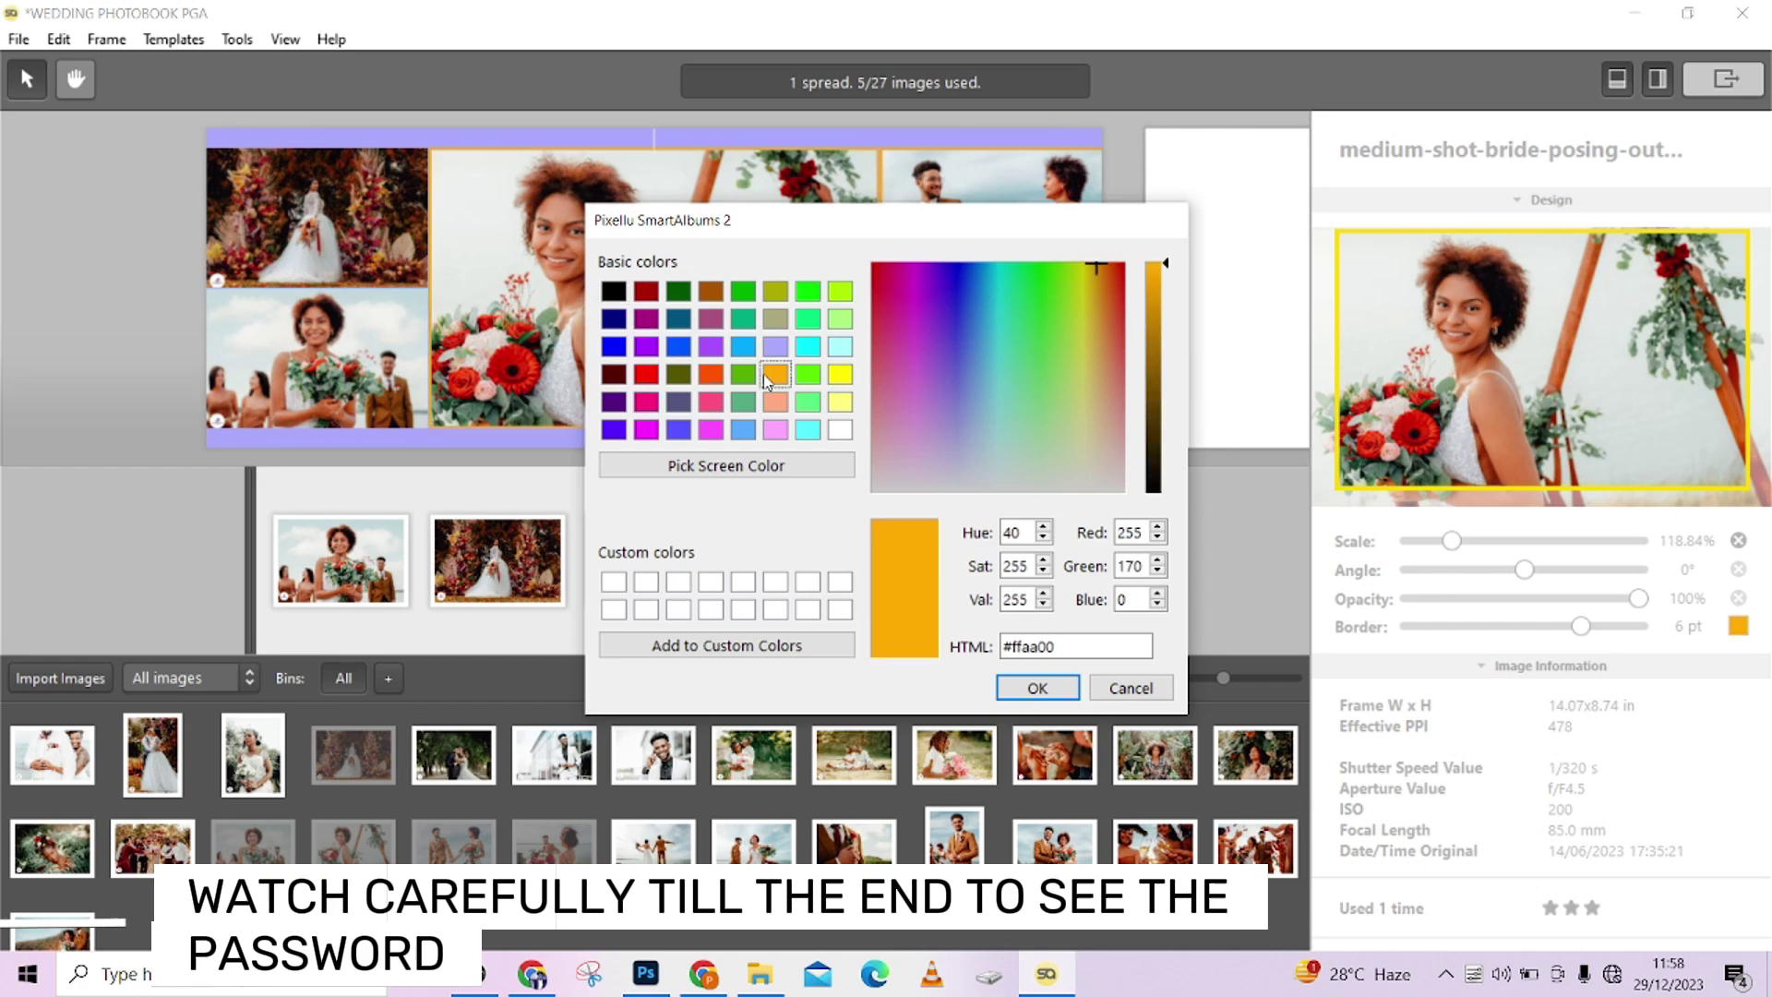
{"action": "left_click", "coordinate": [1037, 688]}
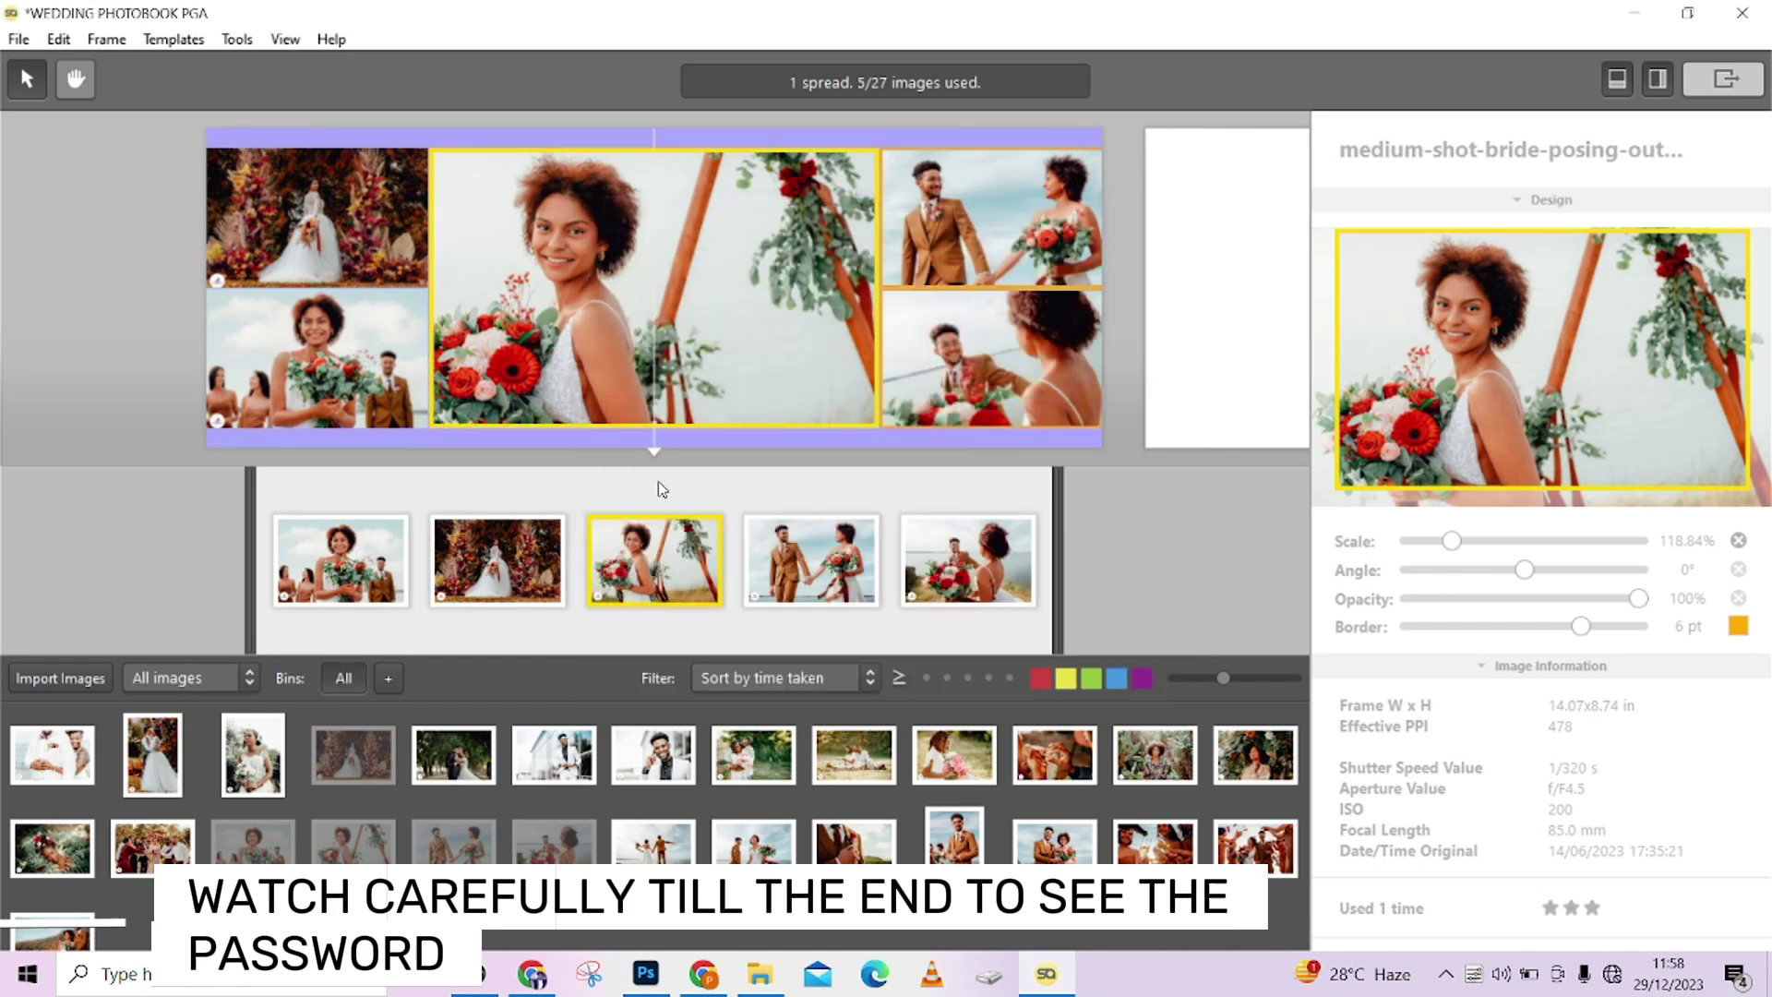
Step: Frame the upper-left photo of the bride among flowers with a 6 pt border in the same orange
{"action": "left_click", "coordinate": [314, 250]}
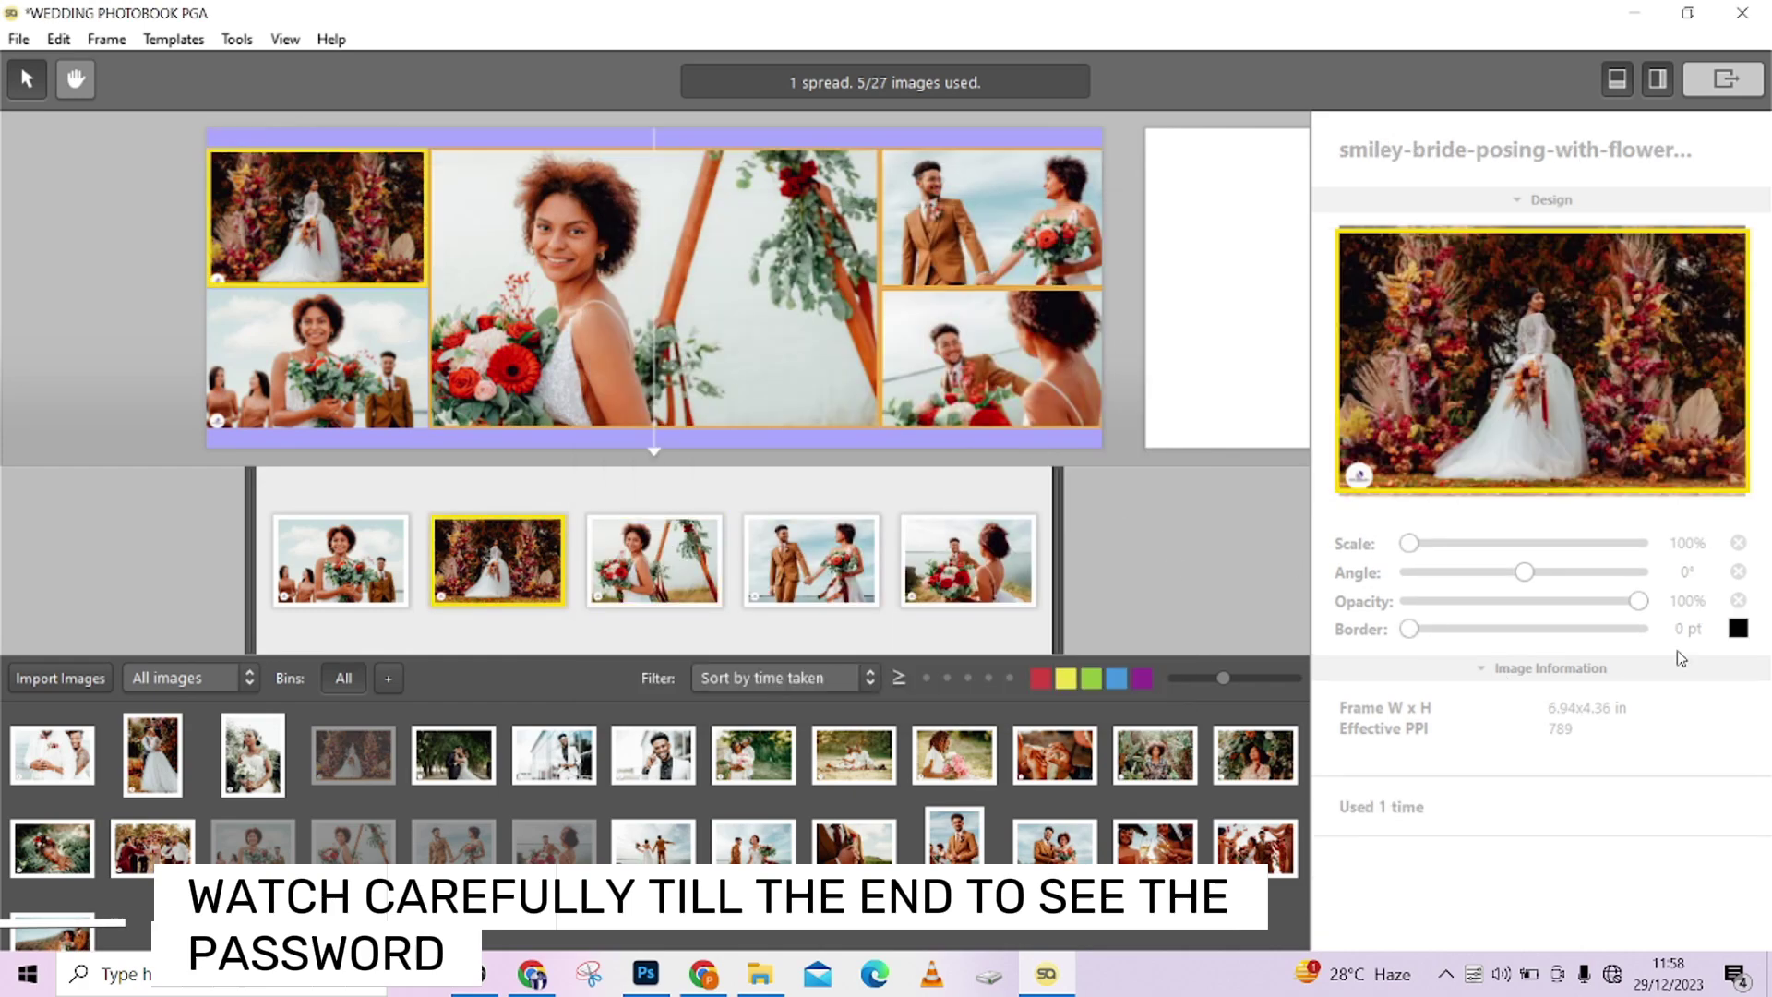
{"action": "left_click_drag", "start_coordinate": [1410, 629], "coordinate": [1557, 649]}
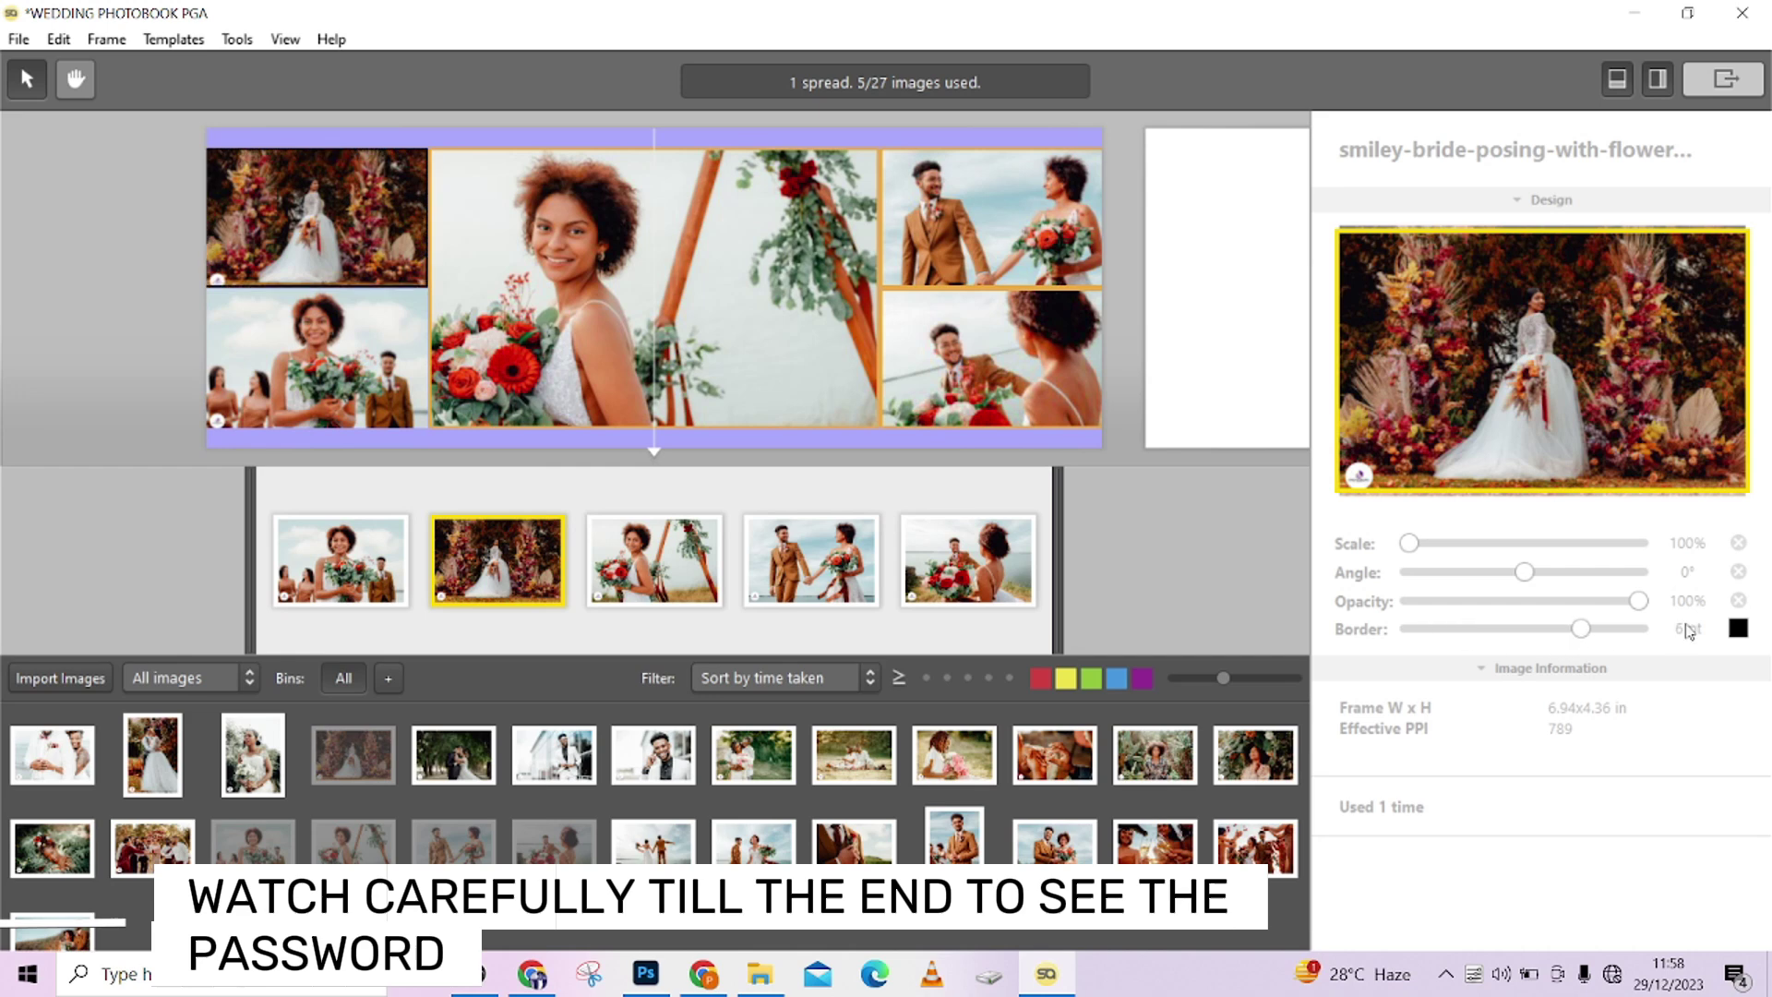
{"action": "left_click", "coordinate": [1739, 629]}
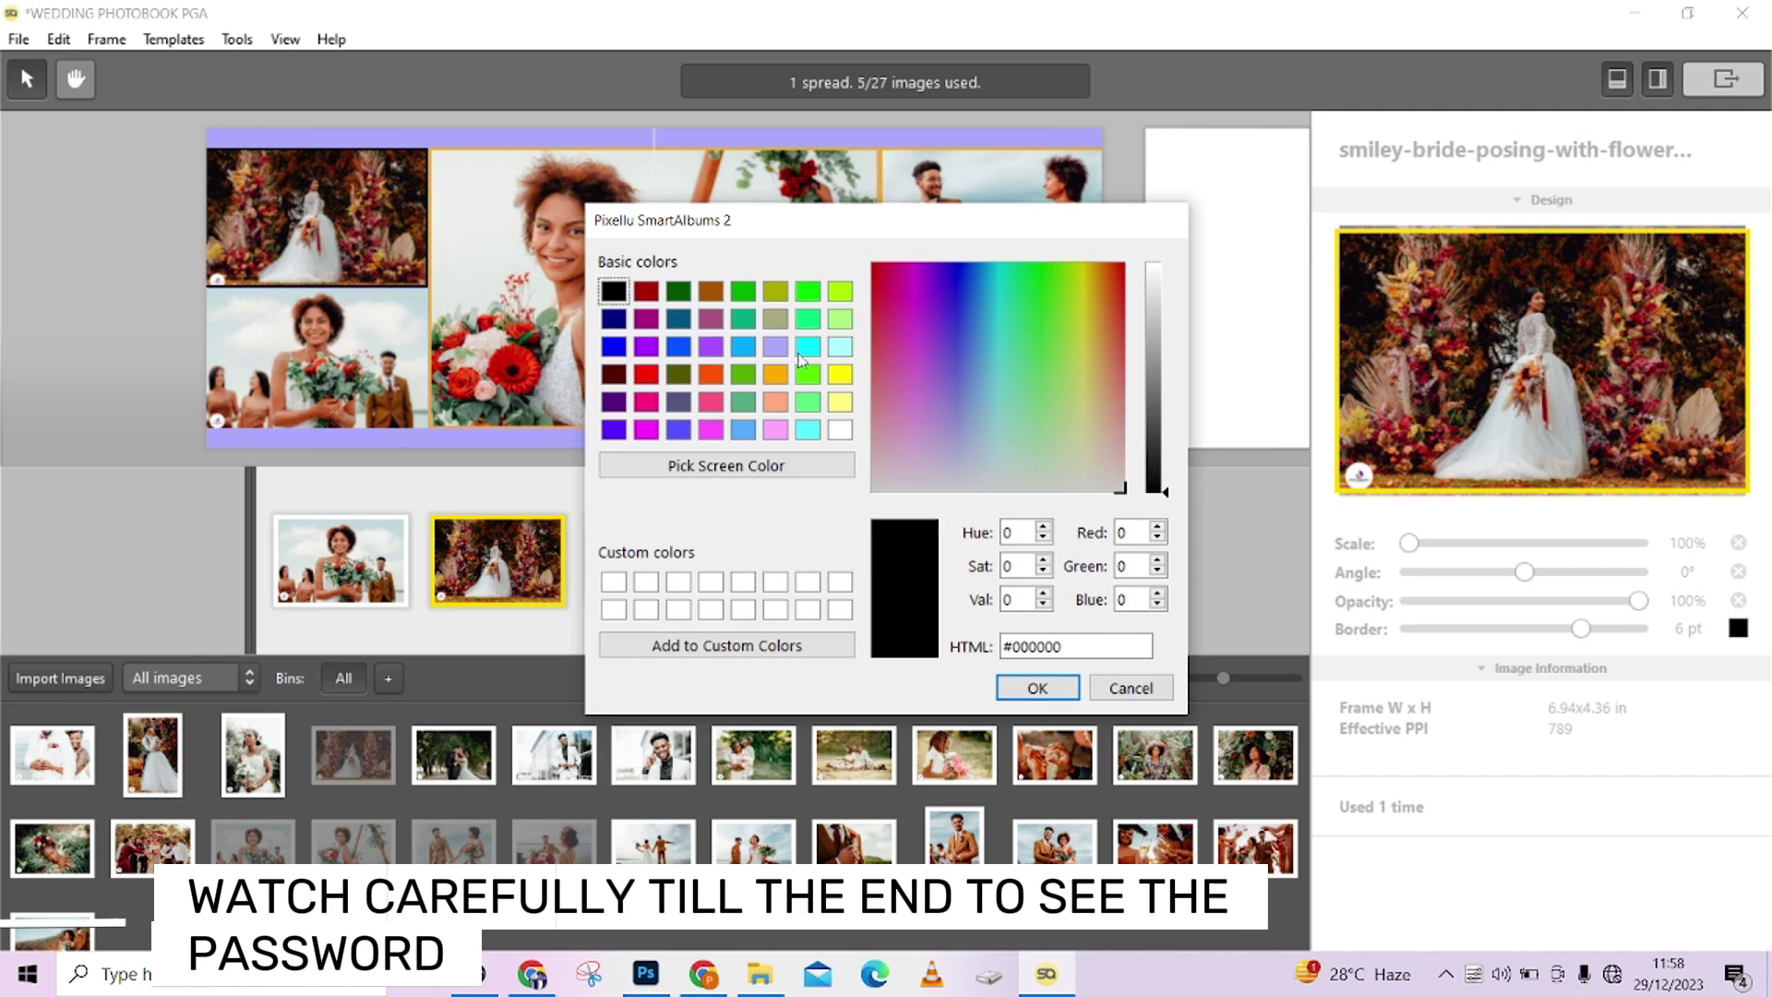
{"action": "left_click", "coordinate": [776, 374]}
{"action": "left_click", "coordinate": [1037, 689]}
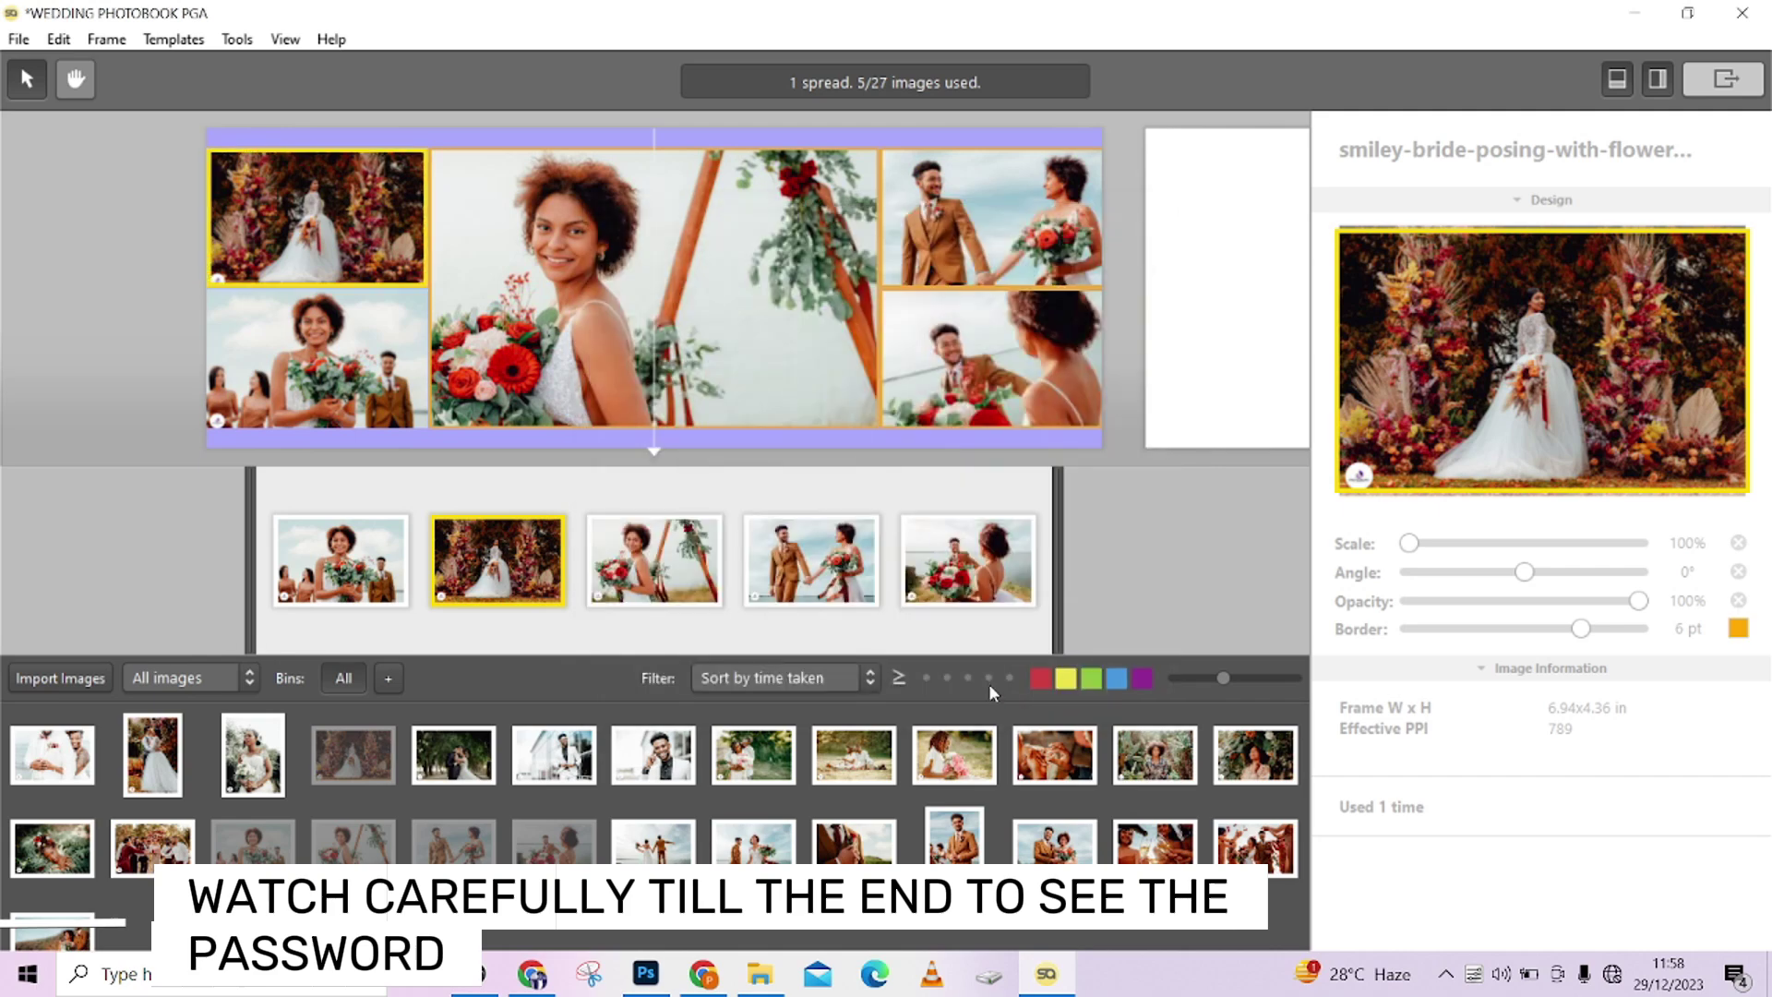
Step: Set a 6 pt orange border on the lower-left photo of the bride with her bouquet and guests
{"action": "left_click", "coordinate": [316, 360]}
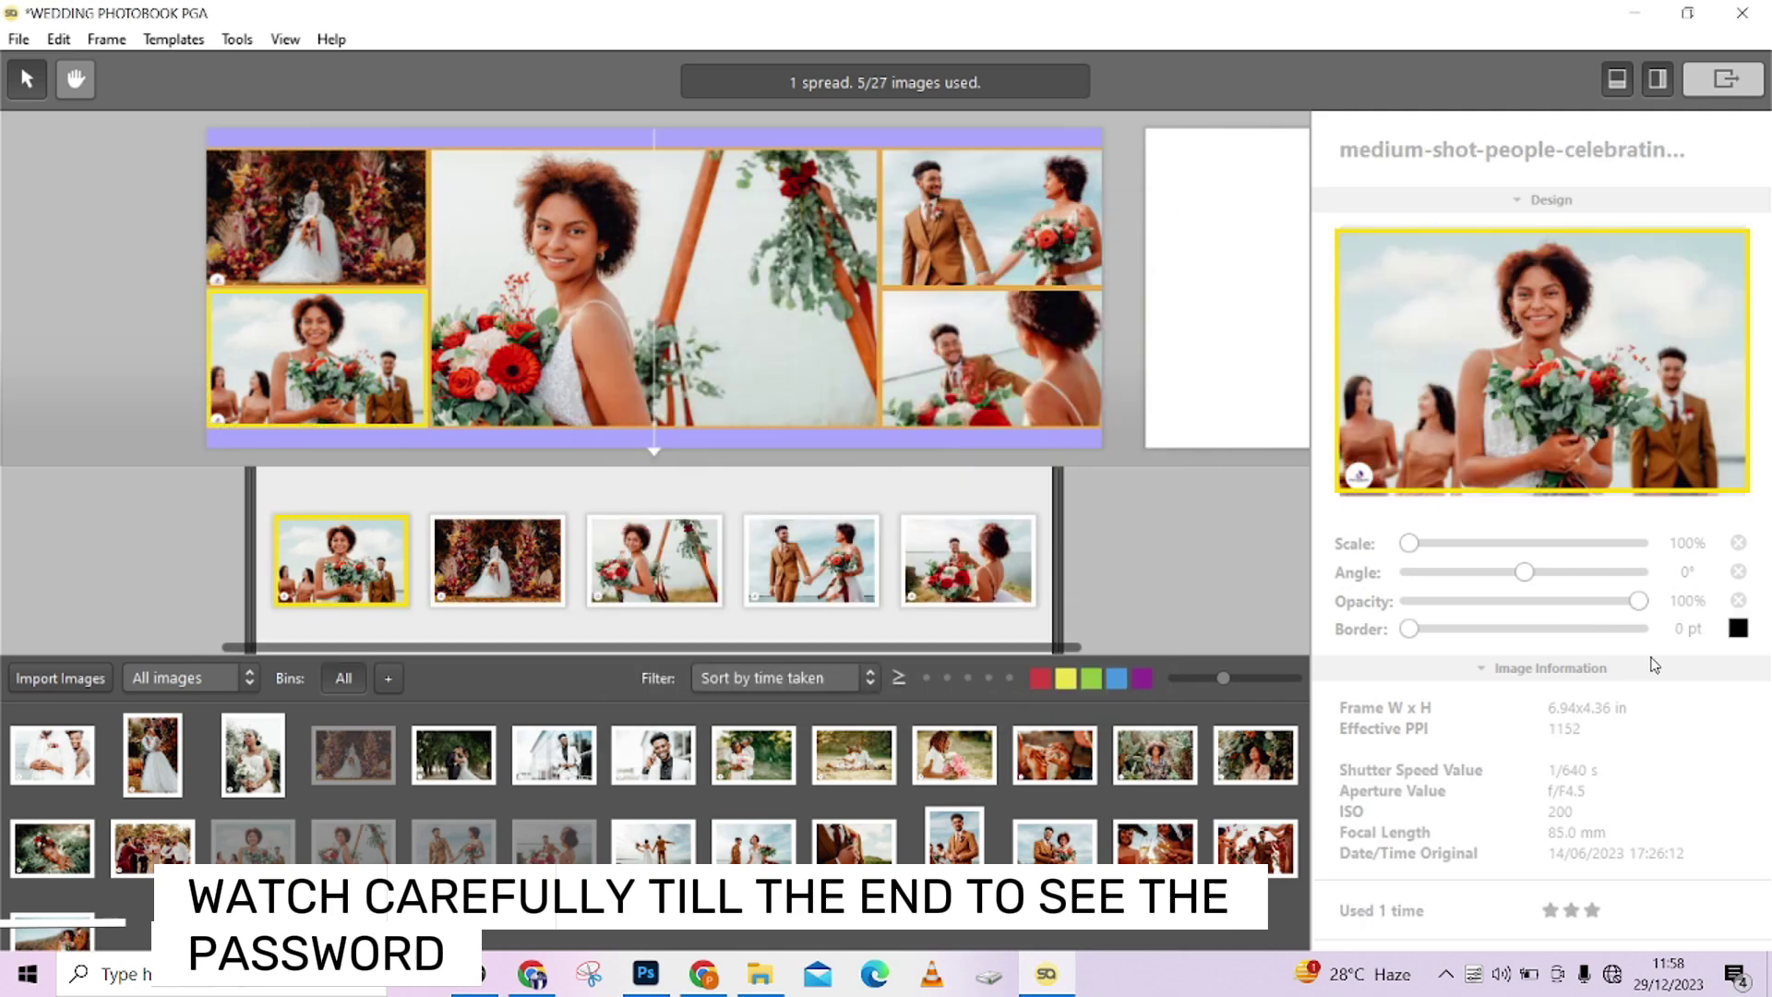
{"action": "left_click_drag", "start_coordinate": [1409, 631], "coordinate": [1574, 639]}
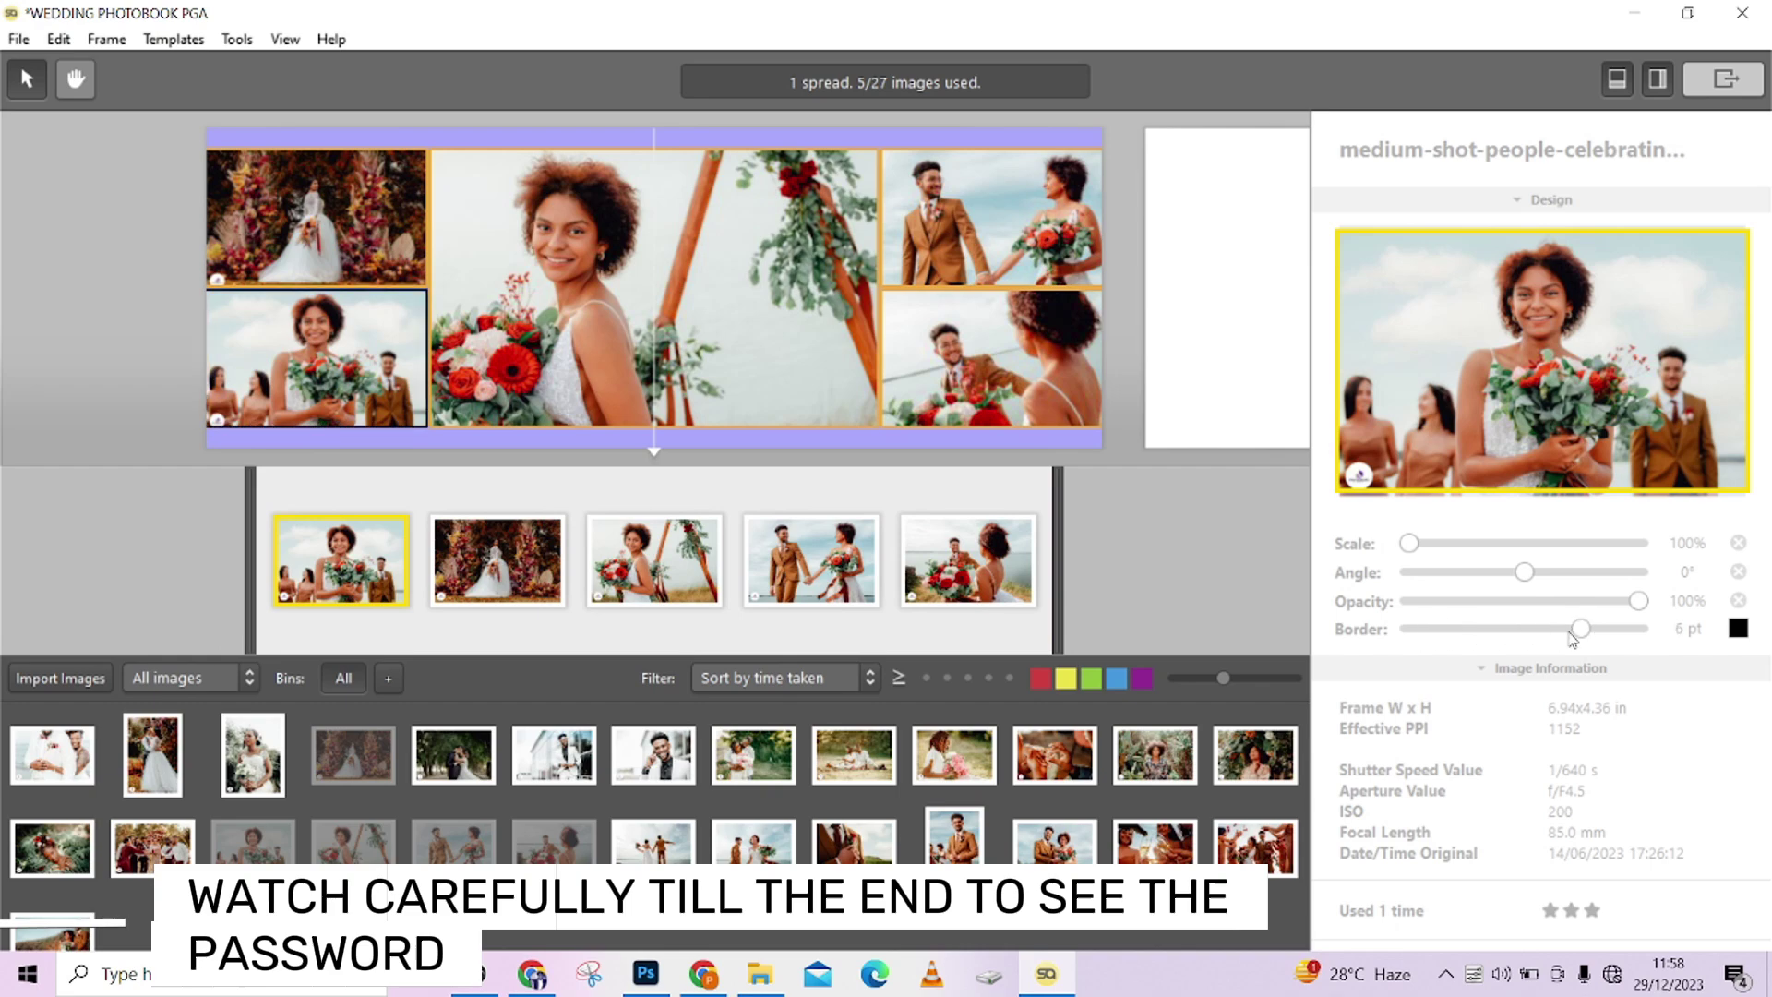
{"action": "left_click", "coordinate": [1739, 629]}
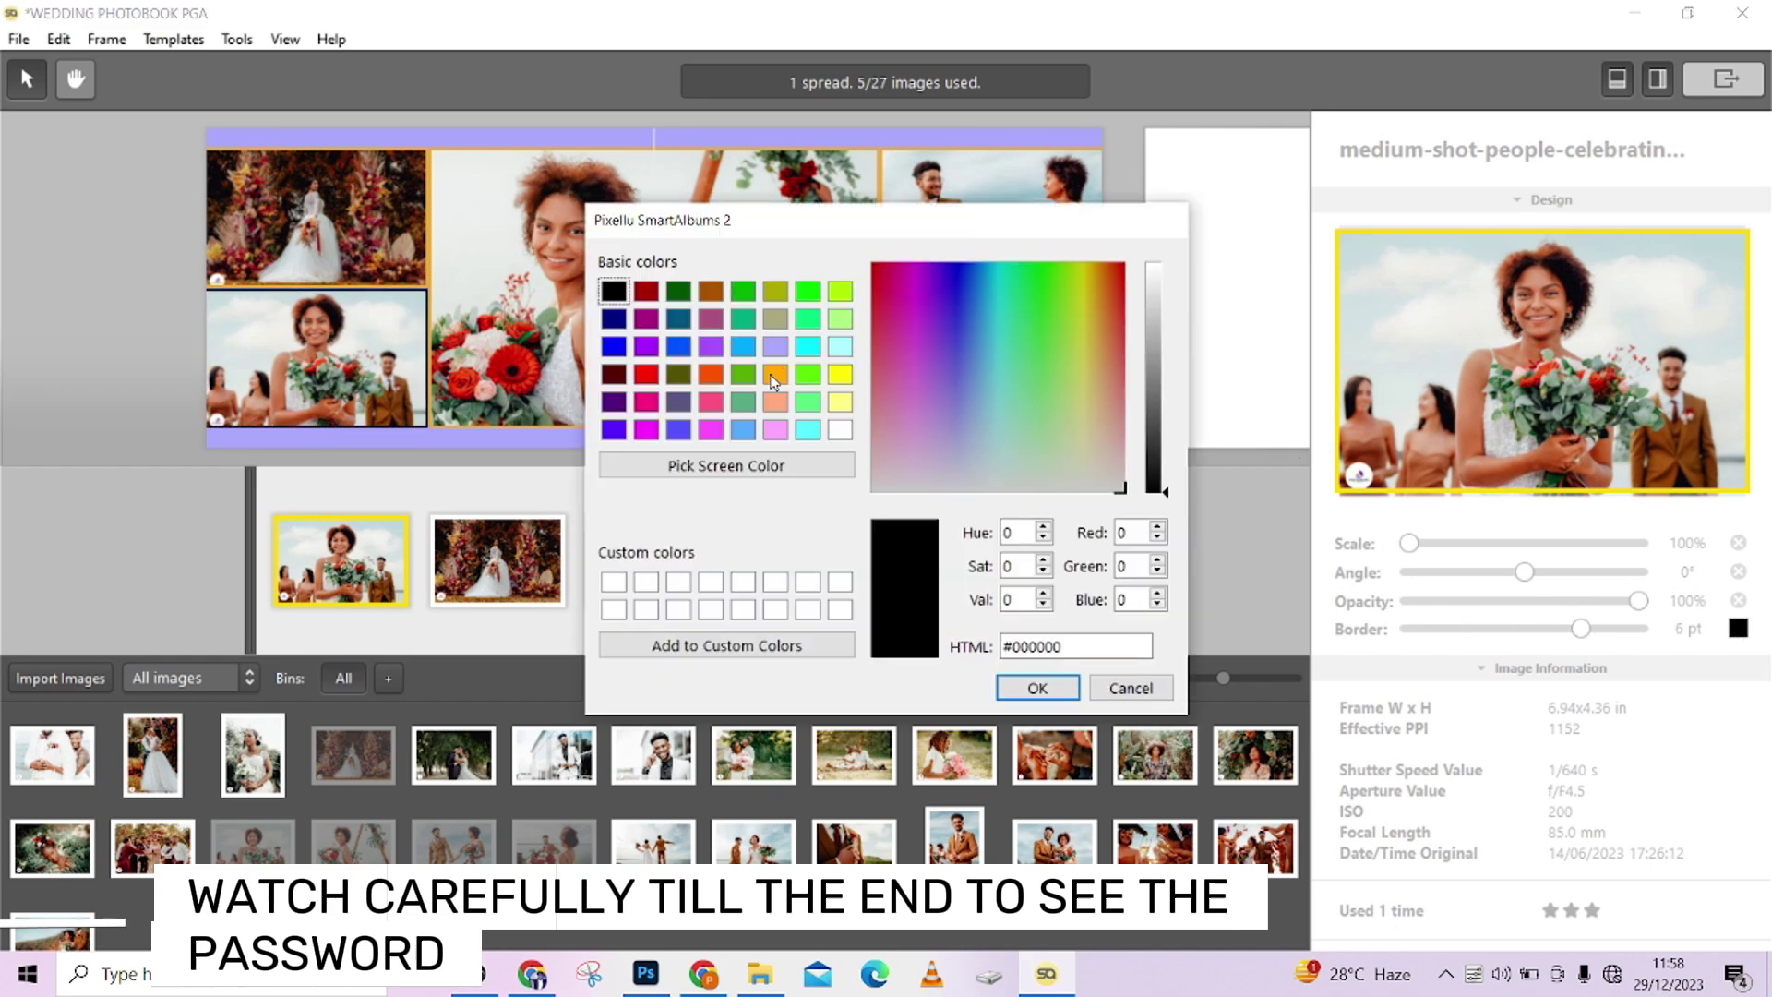
{"action": "left_click", "coordinate": [774, 374]}
{"action": "left_click", "coordinate": [1037, 688]}
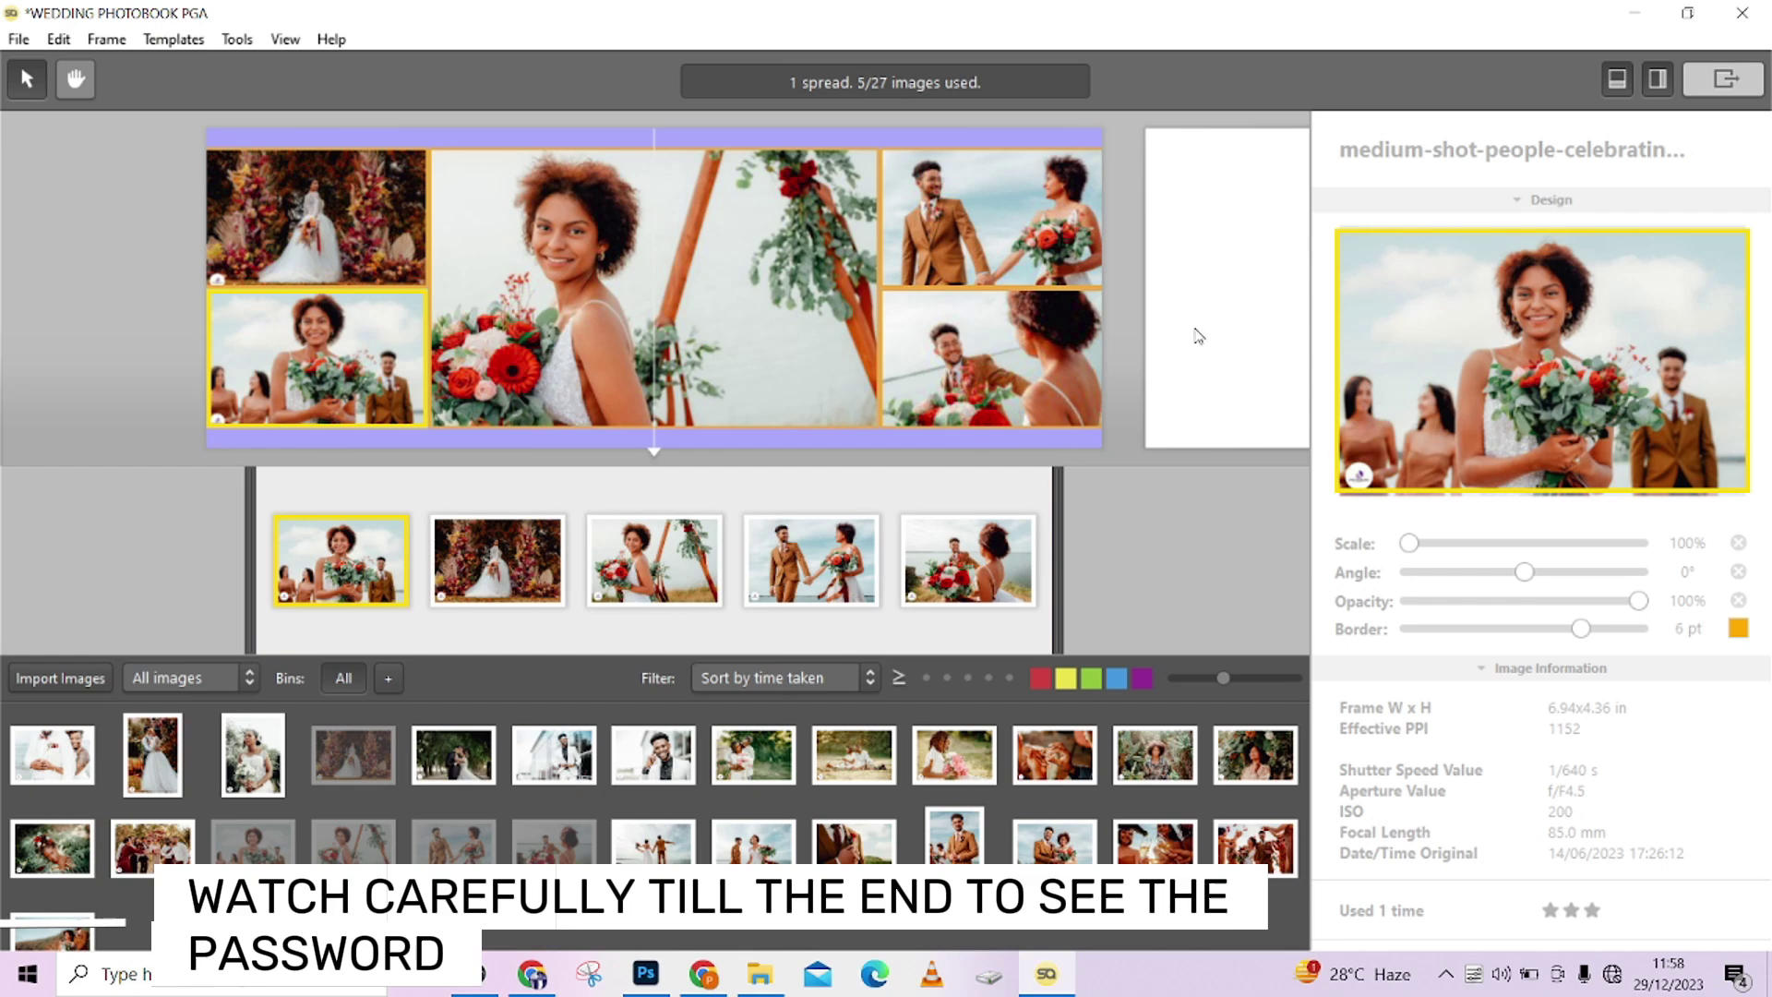
Step: Try placing five unused photos together on blank spread 2 in the spread designer, undo the placement and return to the album view
{"action": "left_click", "coordinate": [1170, 289]}
{"action": "double_click", "coordinate": [1228, 260]}
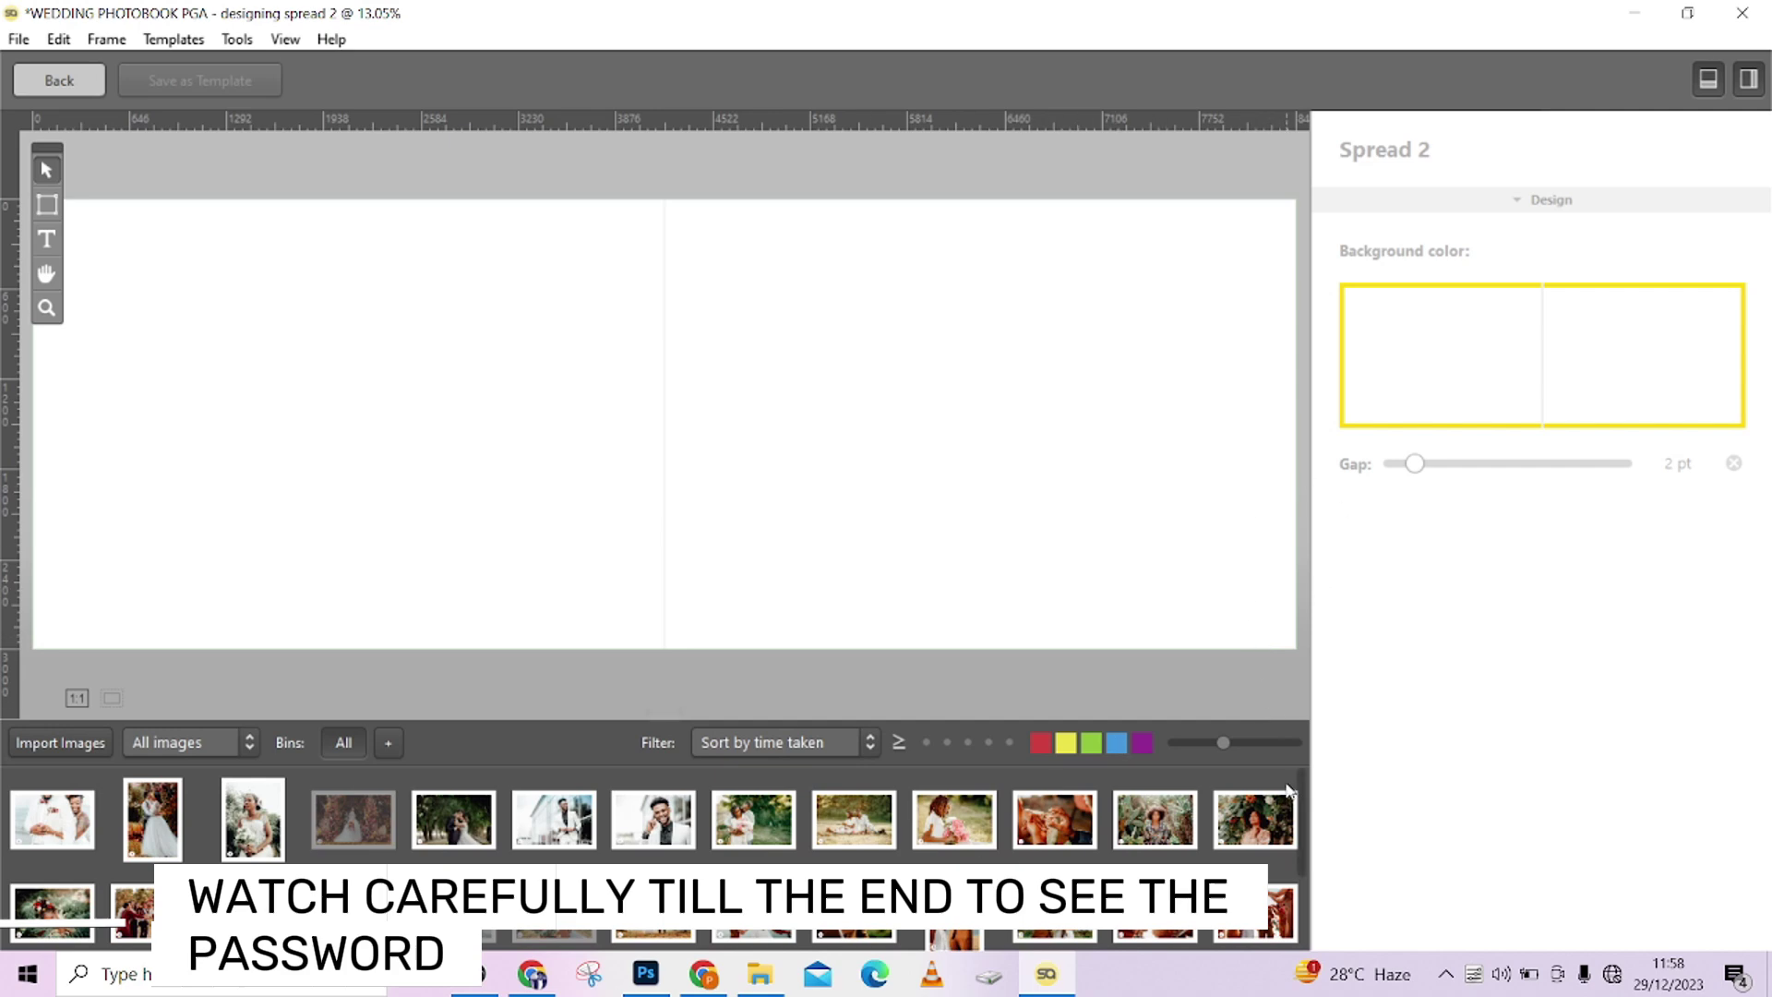
{"action": "scroll", "coordinate": [1305, 877], "scroll_direction": "down", "scroll_amount": 2}
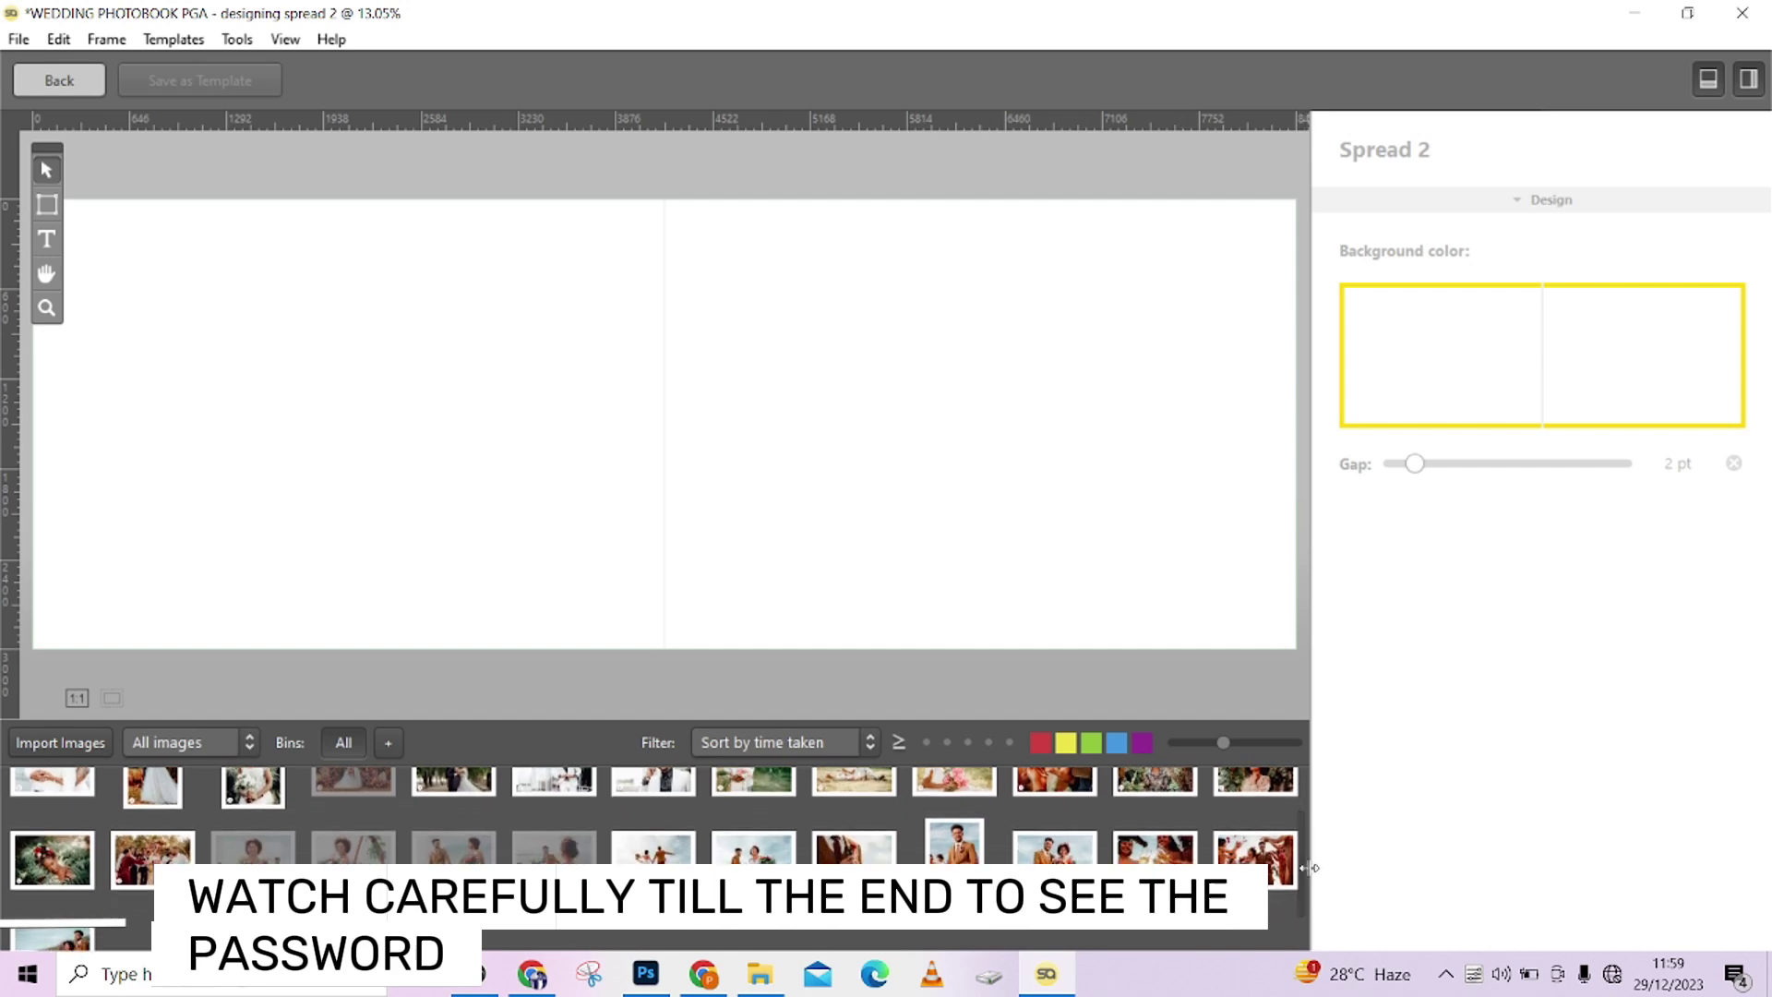
{"action": "scroll", "coordinate": [1306, 858], "scroll_direction": "up", "scroll_amount": 1}
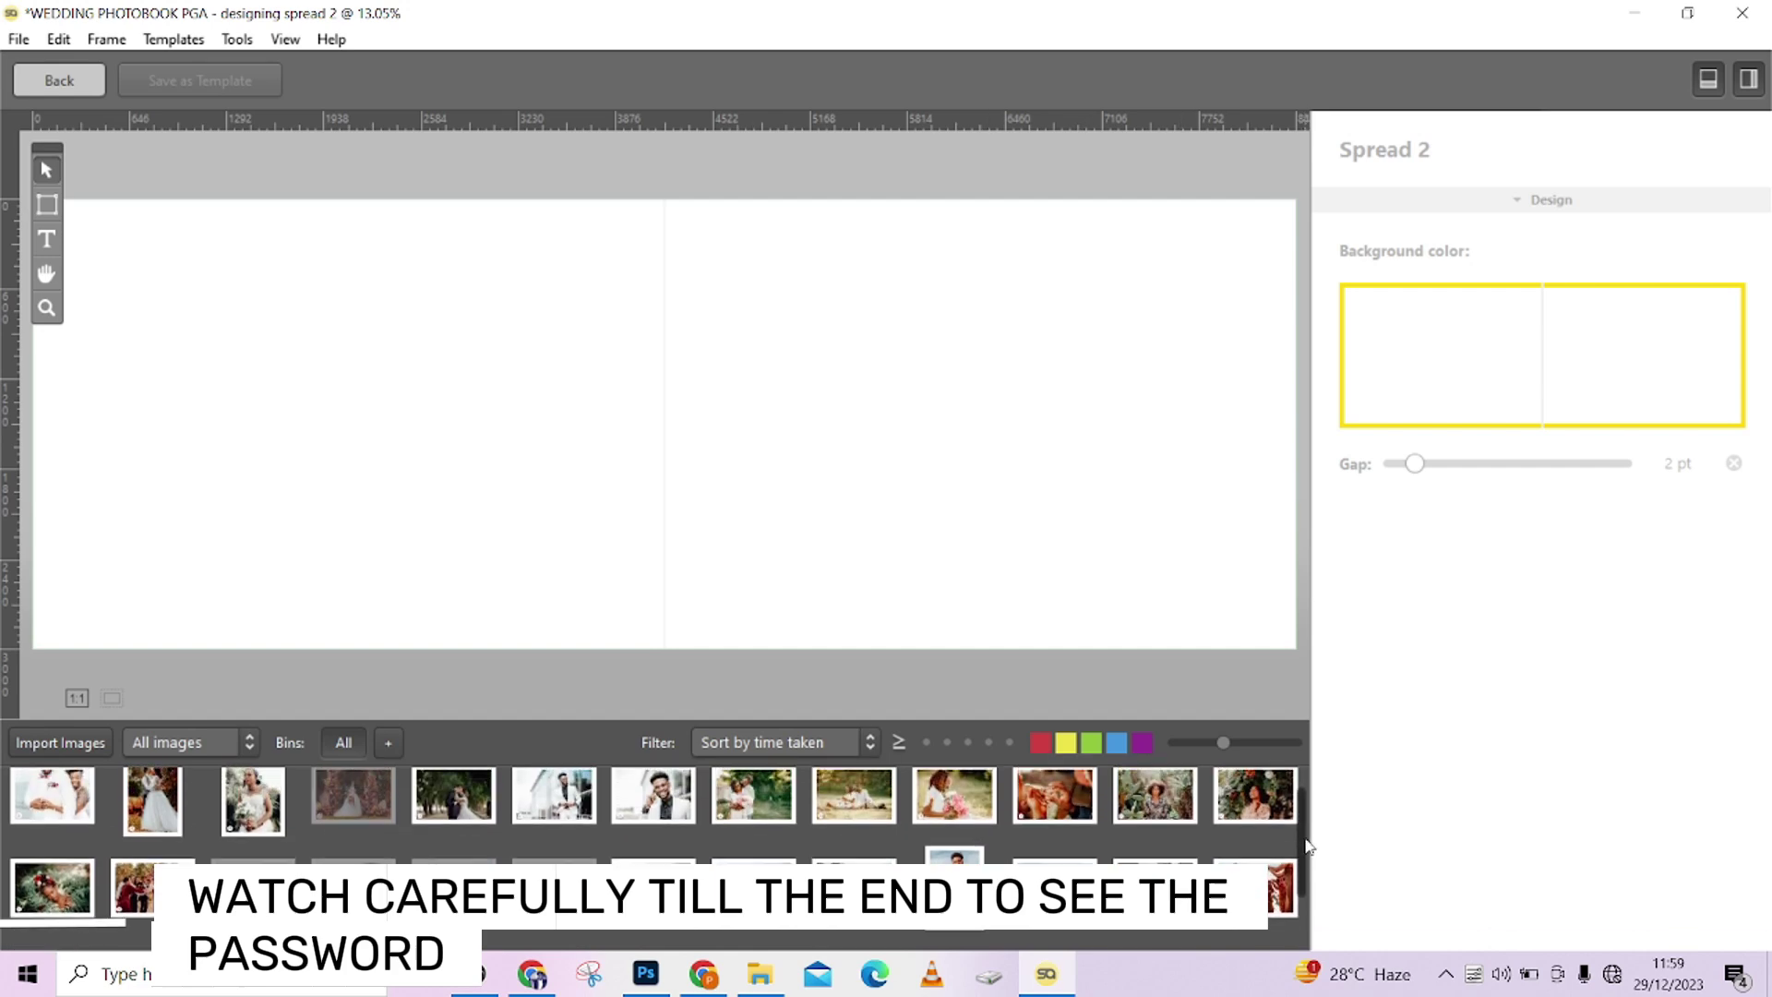
{"action": "left_click", "coordinate": [555, 796]}
{"action": "left_click", "coordinate": [663, 801], "text": "ctrl"}
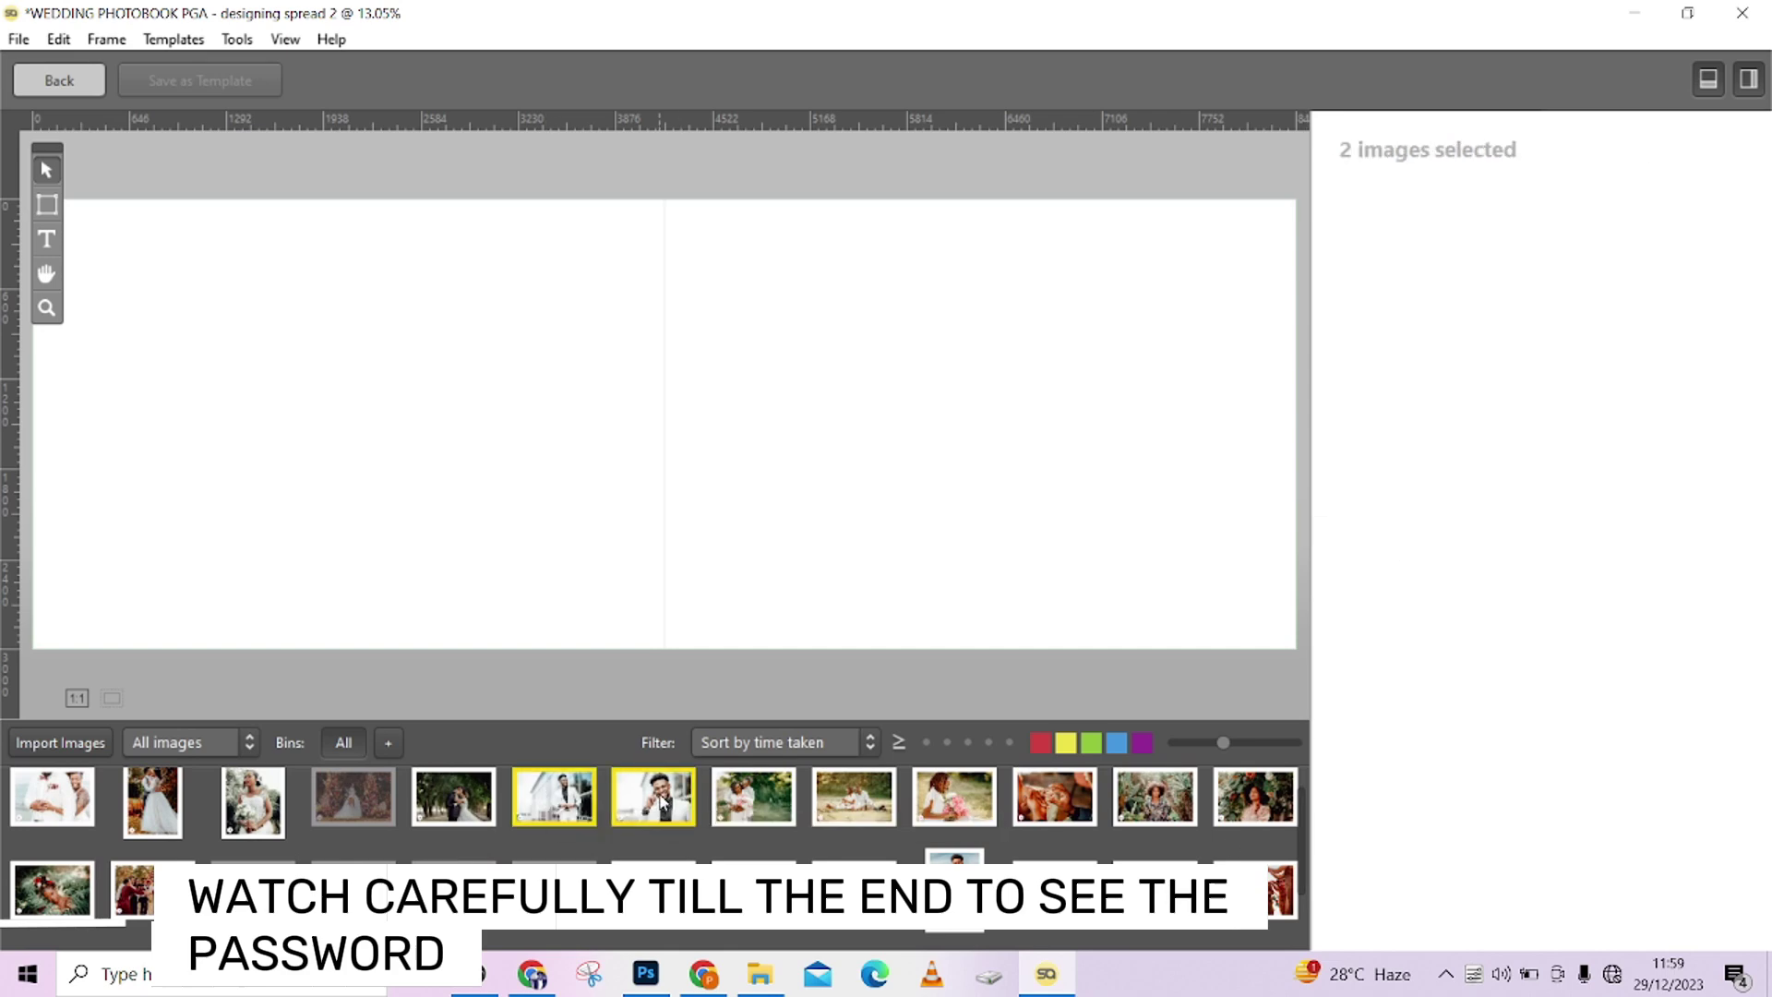
{"action": "left_click", "coordinate": [750, 799], "text": "ctrl"}
{"action": "left_click", "coordinate": [876, 801], "text": "ctrl"}
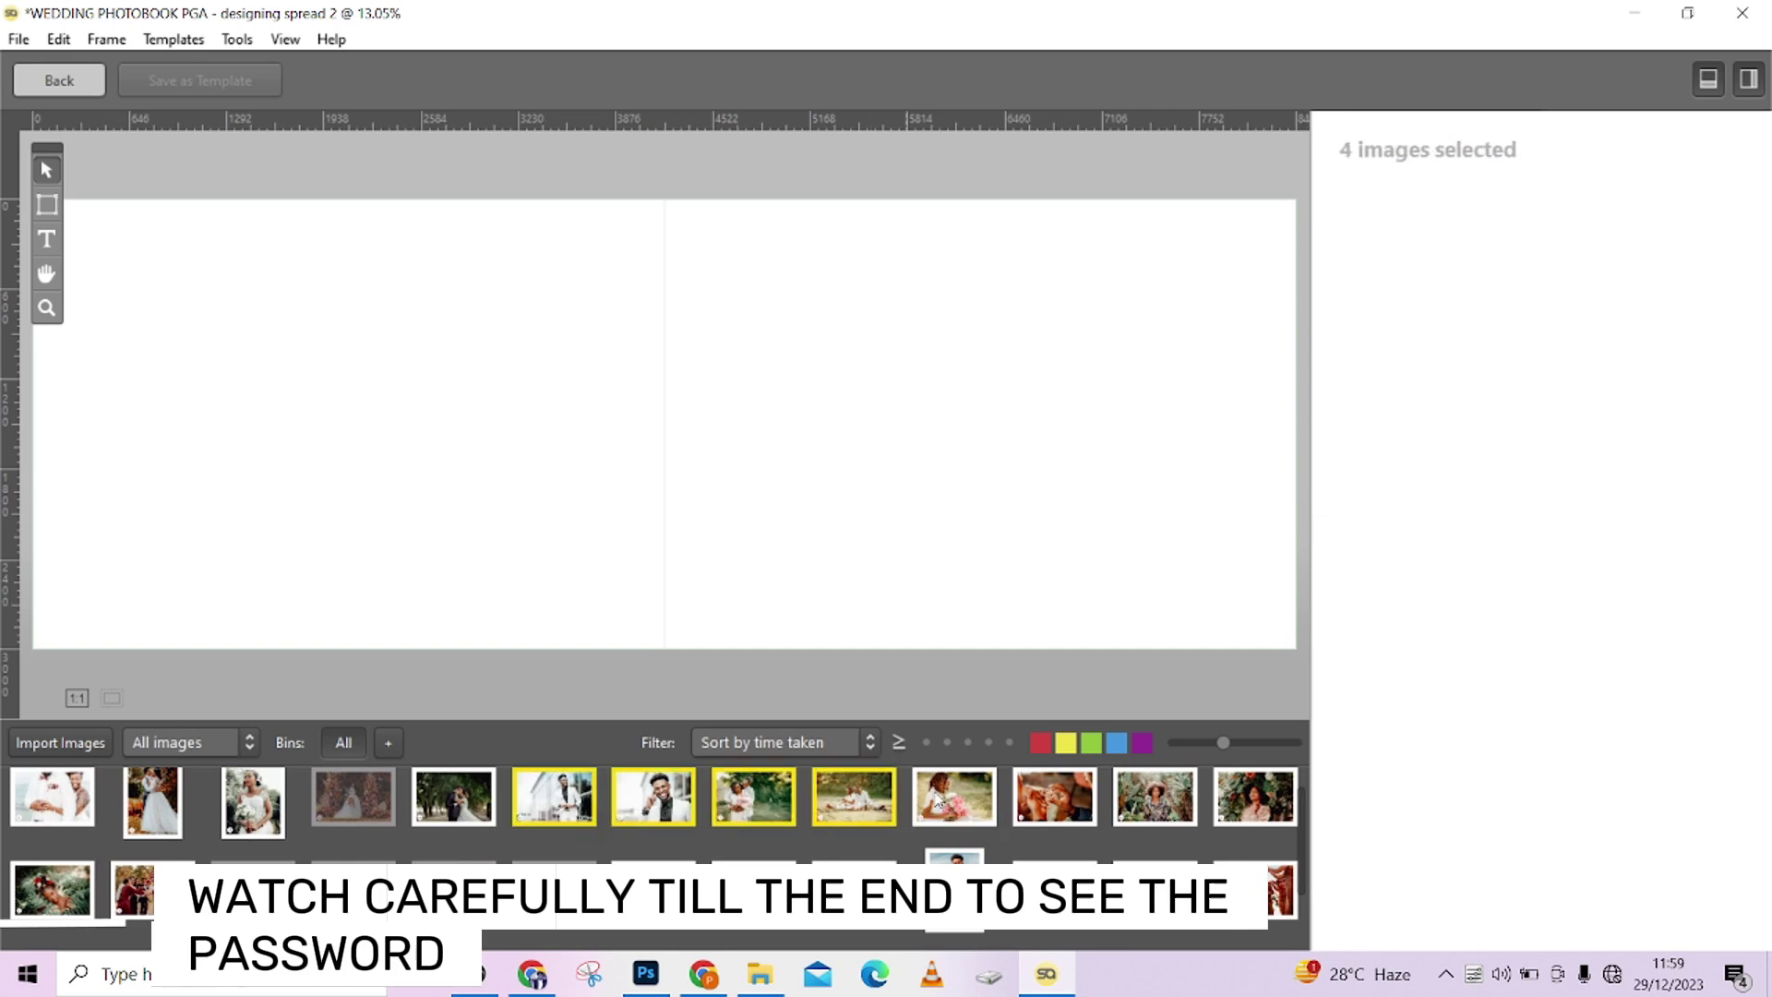
{"action": "left_click", "coordinate": [958, 803], "text": "ctrl"}
{"action": "left_click_drag", "start_coordinate": [873, 803], "coordinate": [587, 372]}
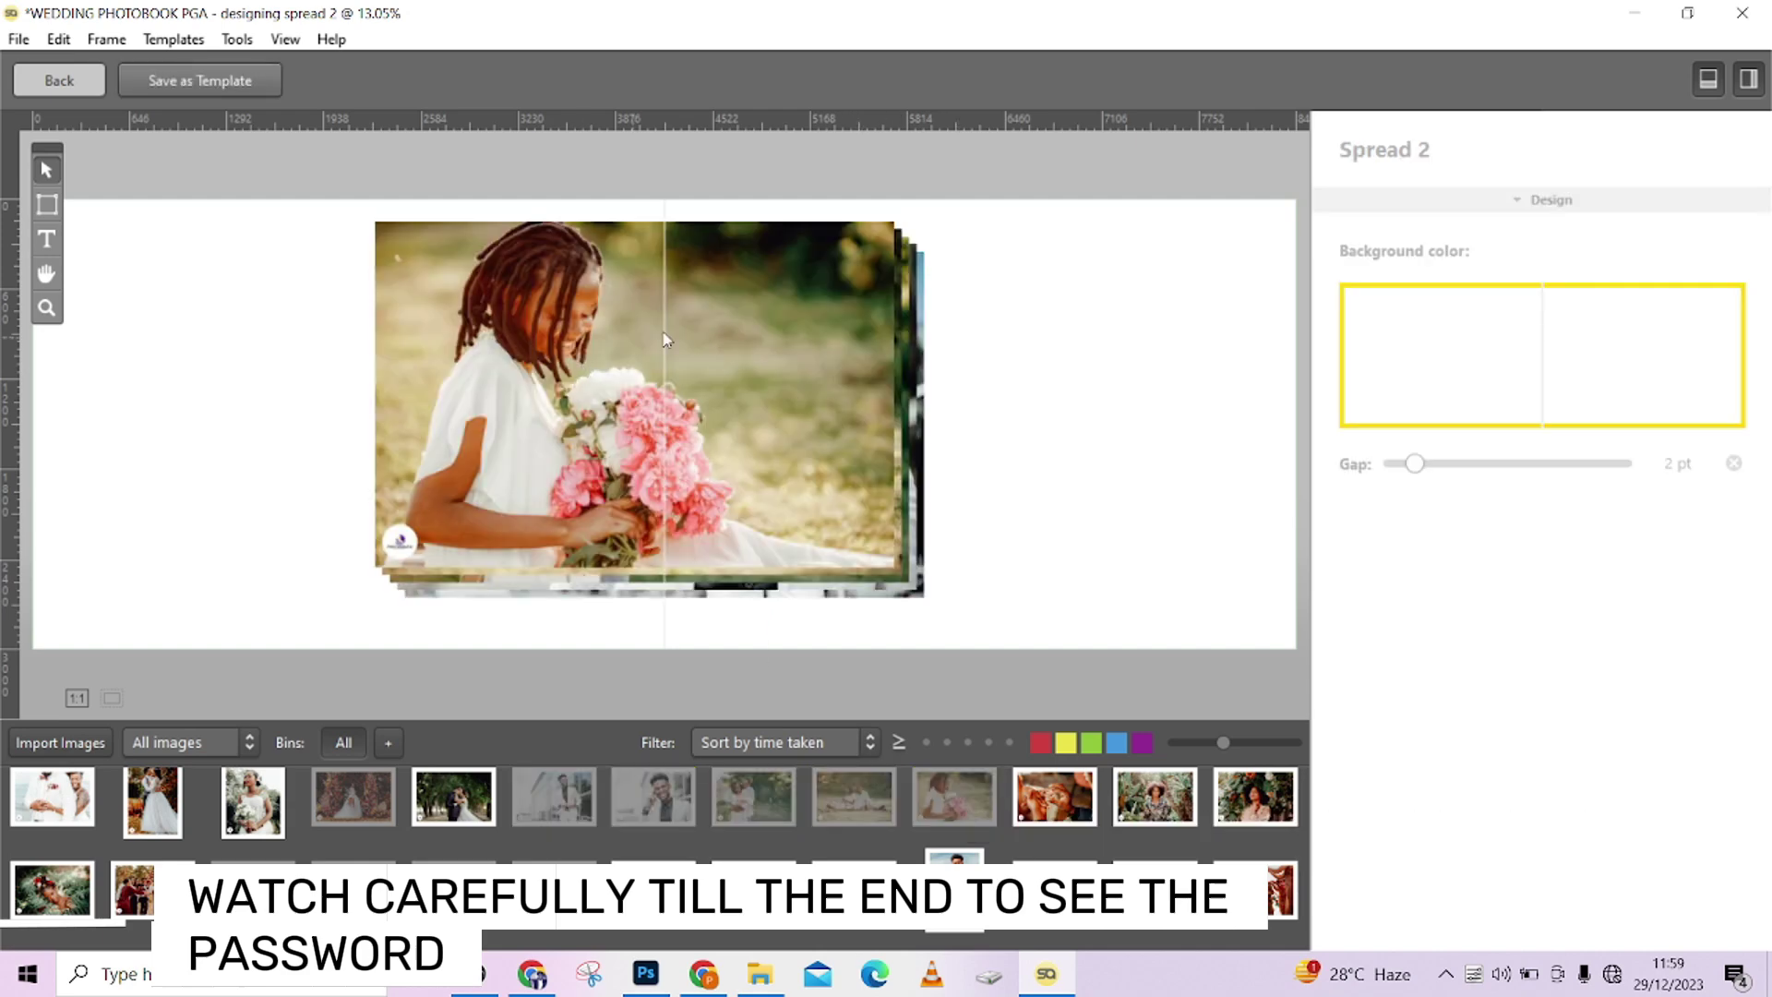
{"action": "key", "text": "ctrl+z"}
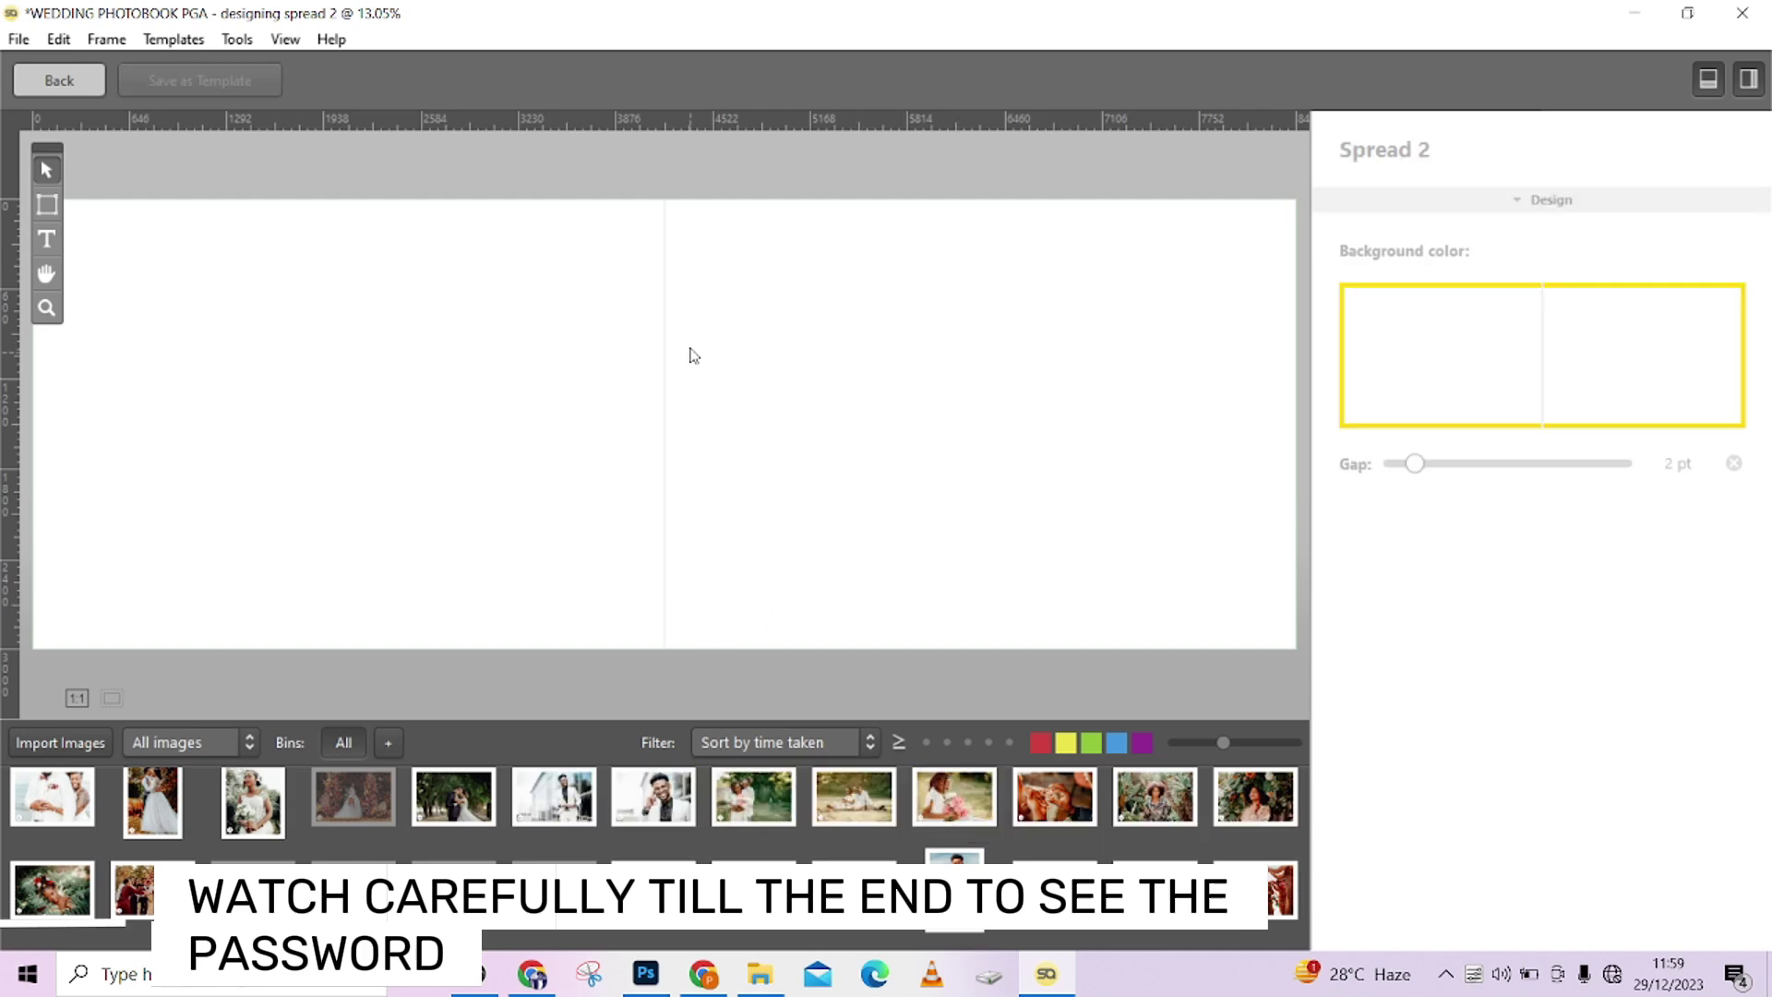
{"action": "left_click", "coordinate": [57, 81]}
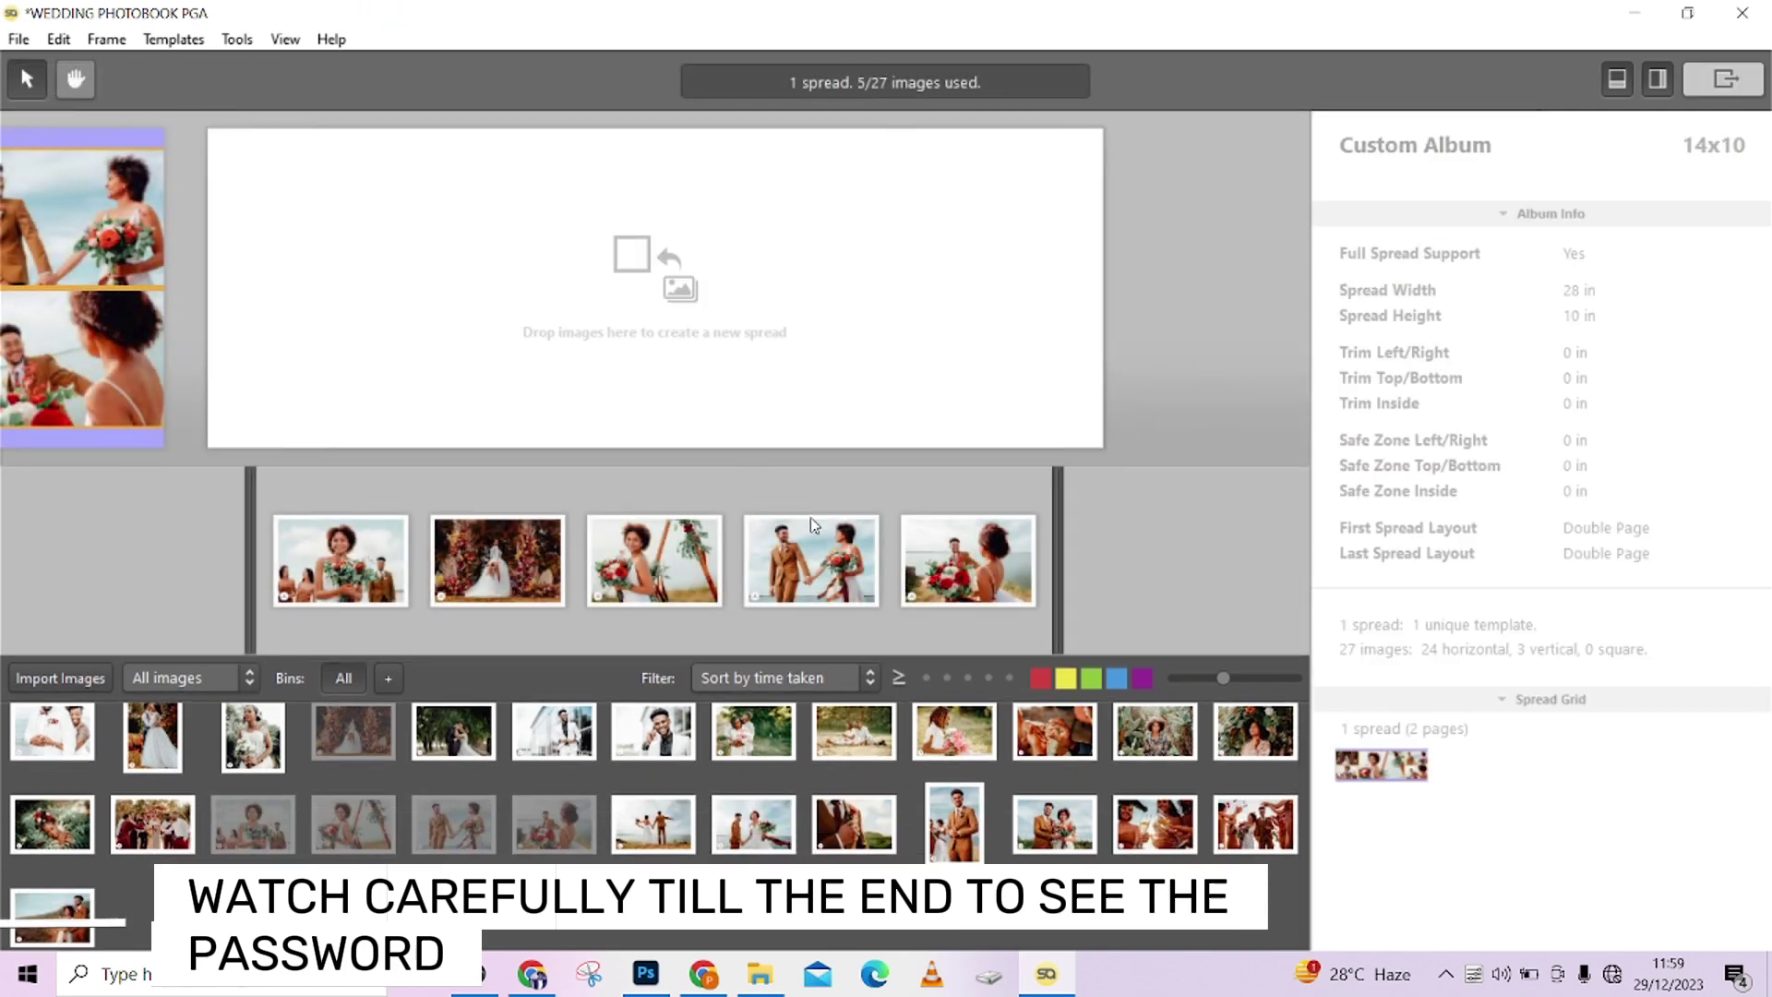
Step: Create spread 2 from five unused photos: the two white-suit portraits, the embracing couple, the seated couple and the bride holding pink flowers
{"action": "left_click", "coordinate": [551, 739]}
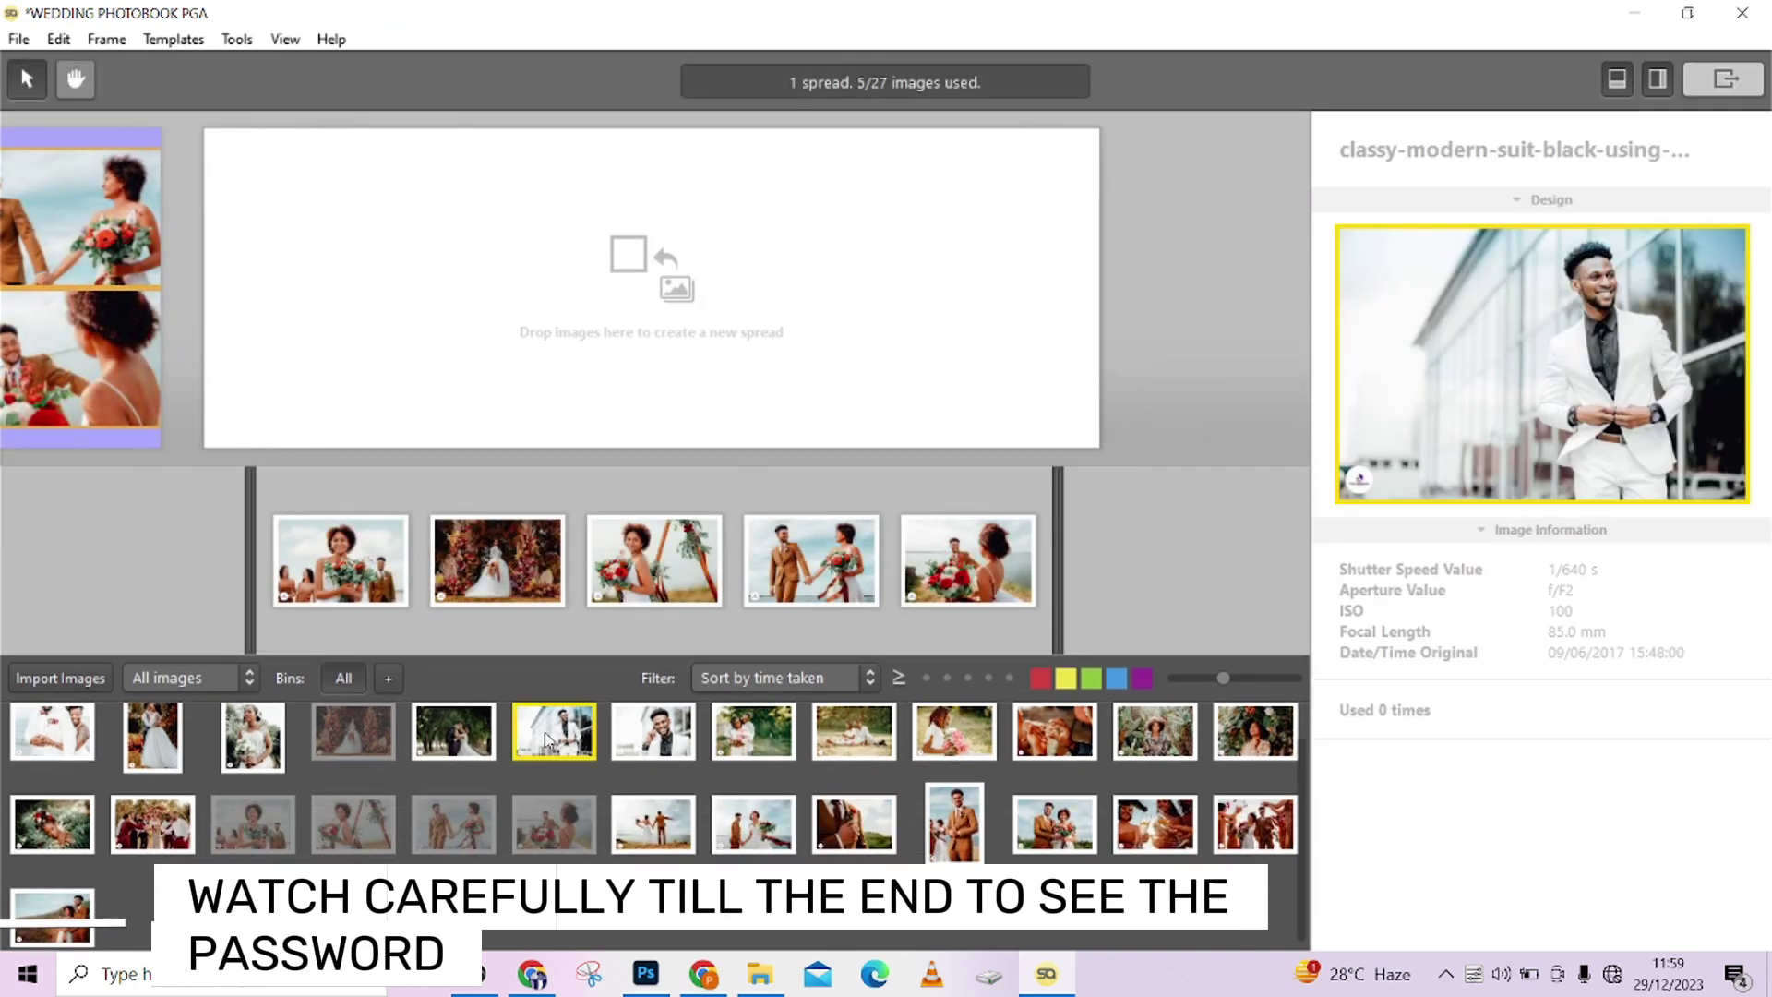
{"action": "left_click", "coordinate": [644, 729], "text": "ctrl"}
{"action": "left_click", "coordinate": [739, 725], "text": "ctrl"}
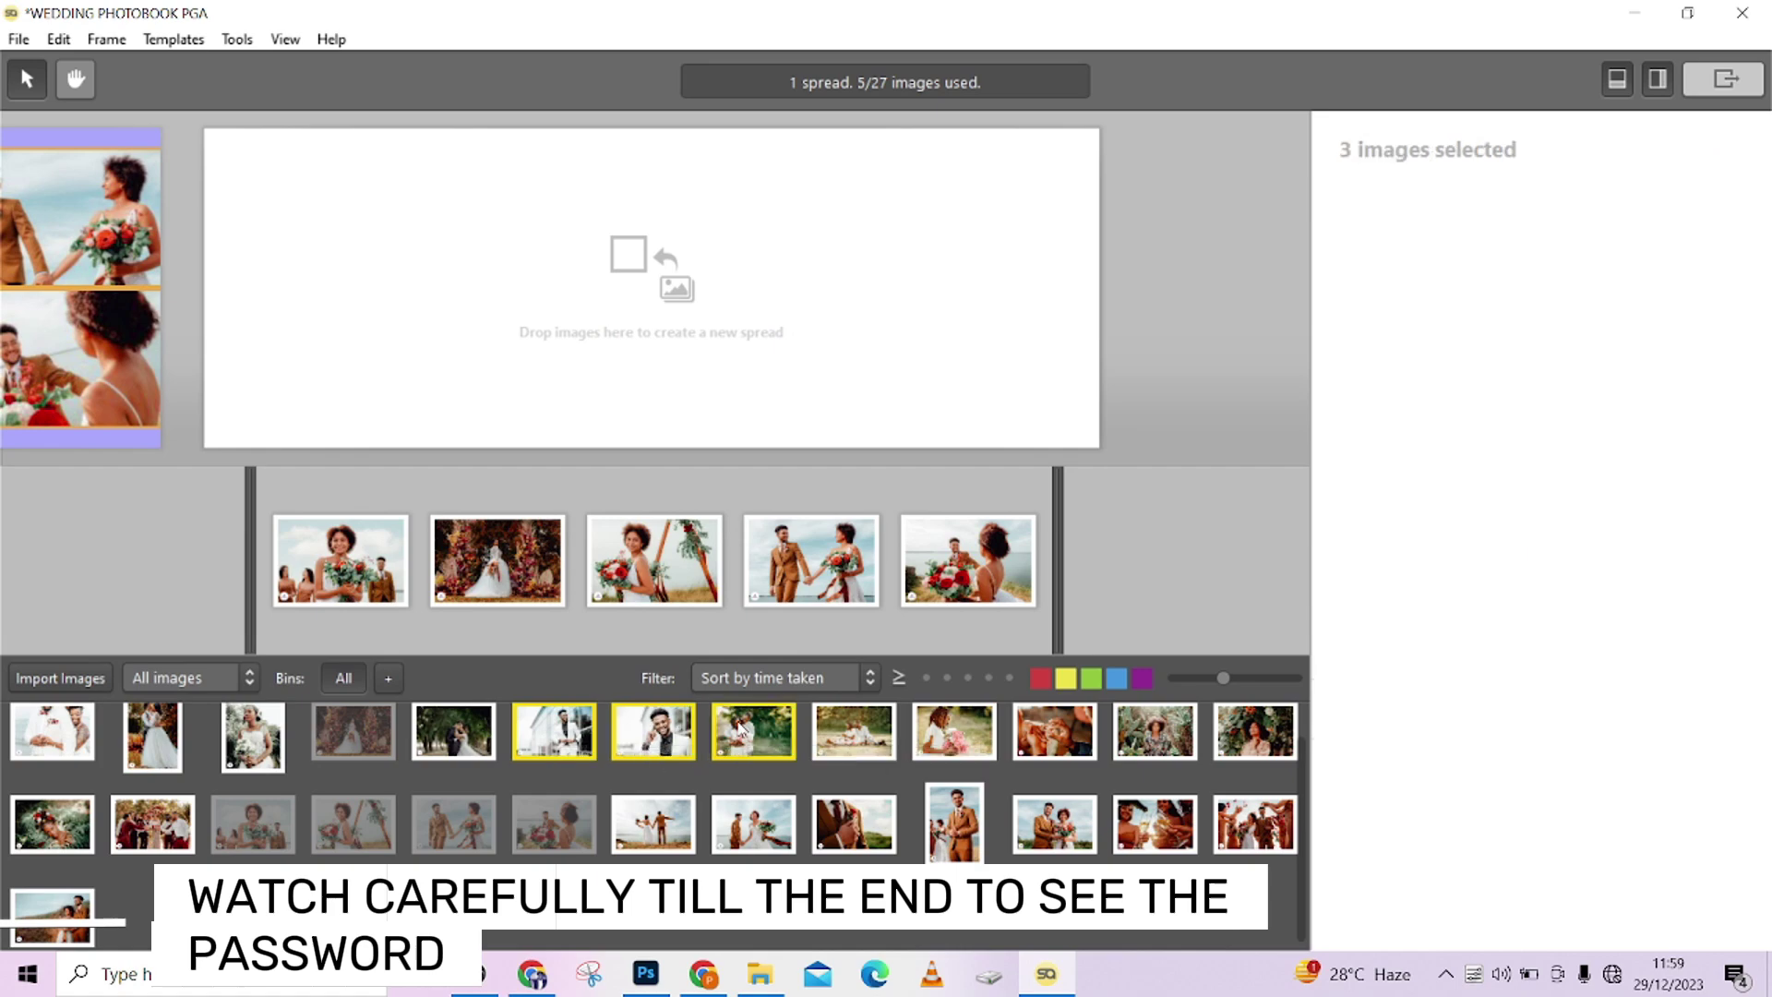
{"action": "left_click", "coordinate": [838, 732], "text": "ctrl"}
{"action": "left_click", "coordinate": [929, 731], "text": "ctrl"}
{"action": "left_click_drag", "start_coordinate": [768, 739], "coordinate": [635, 279]}
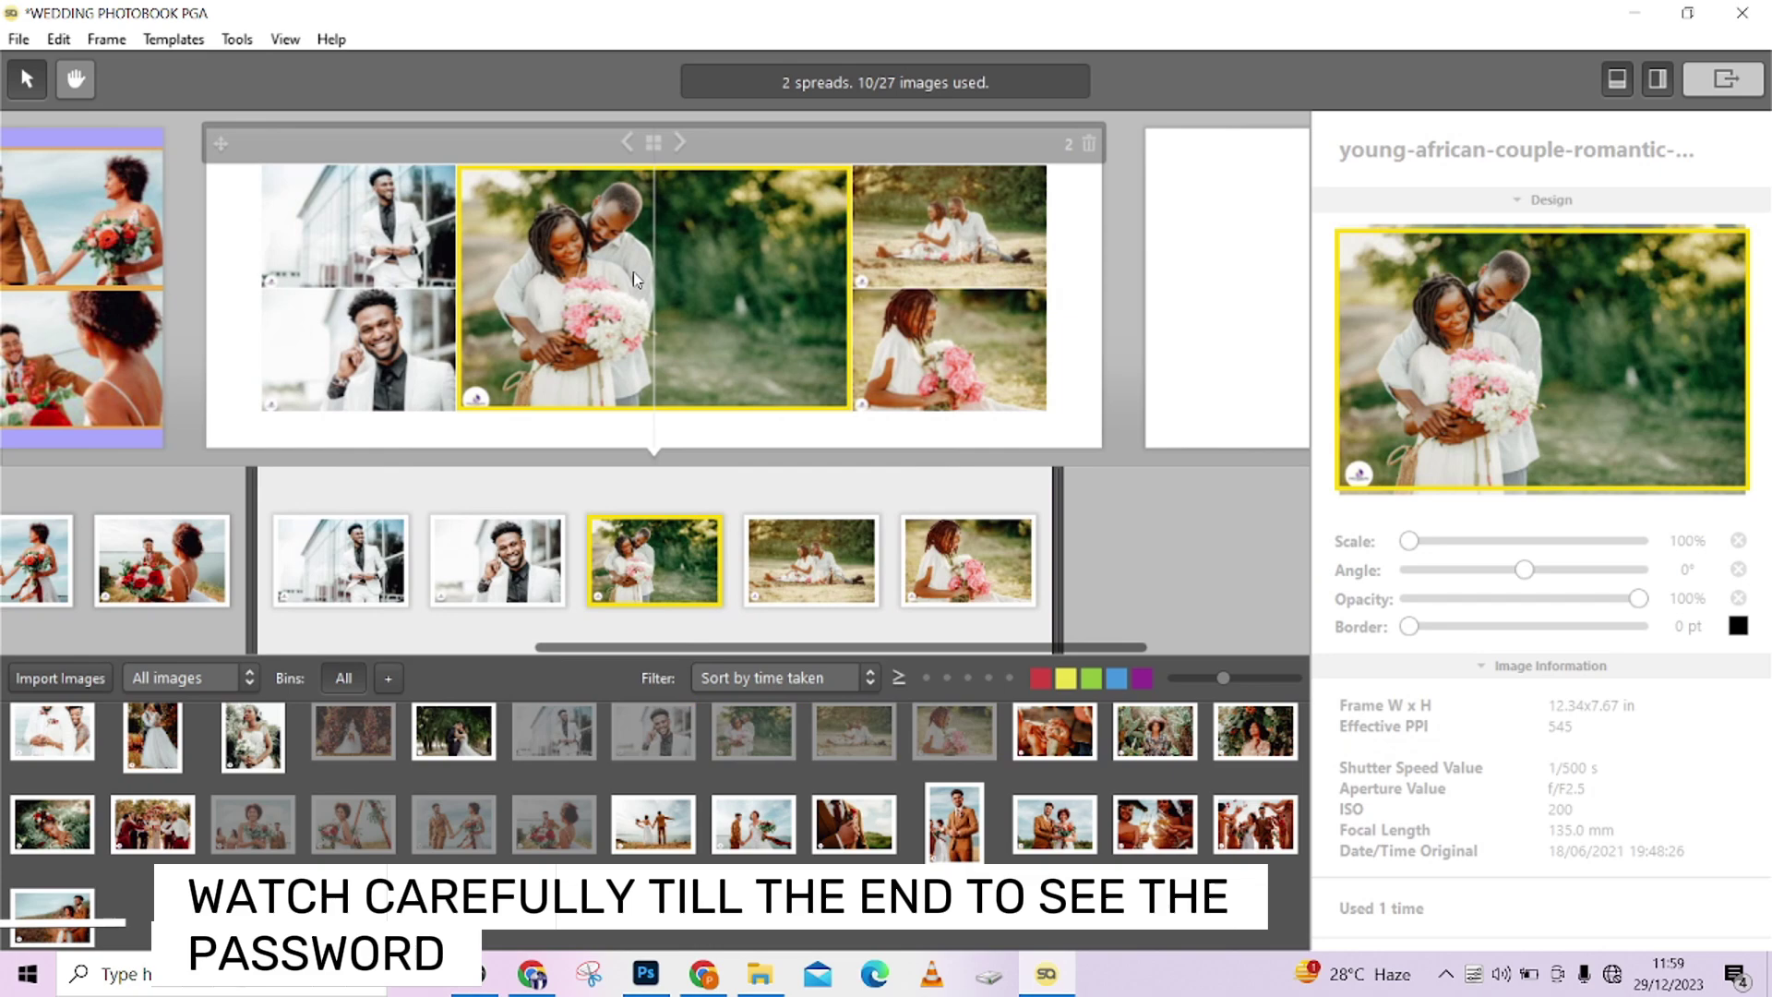
Step: Browse the matching templates for spread 2 and apply the one with four small photos beside one large photo
{"action": "left_click", "coordinate": [652, 143]}
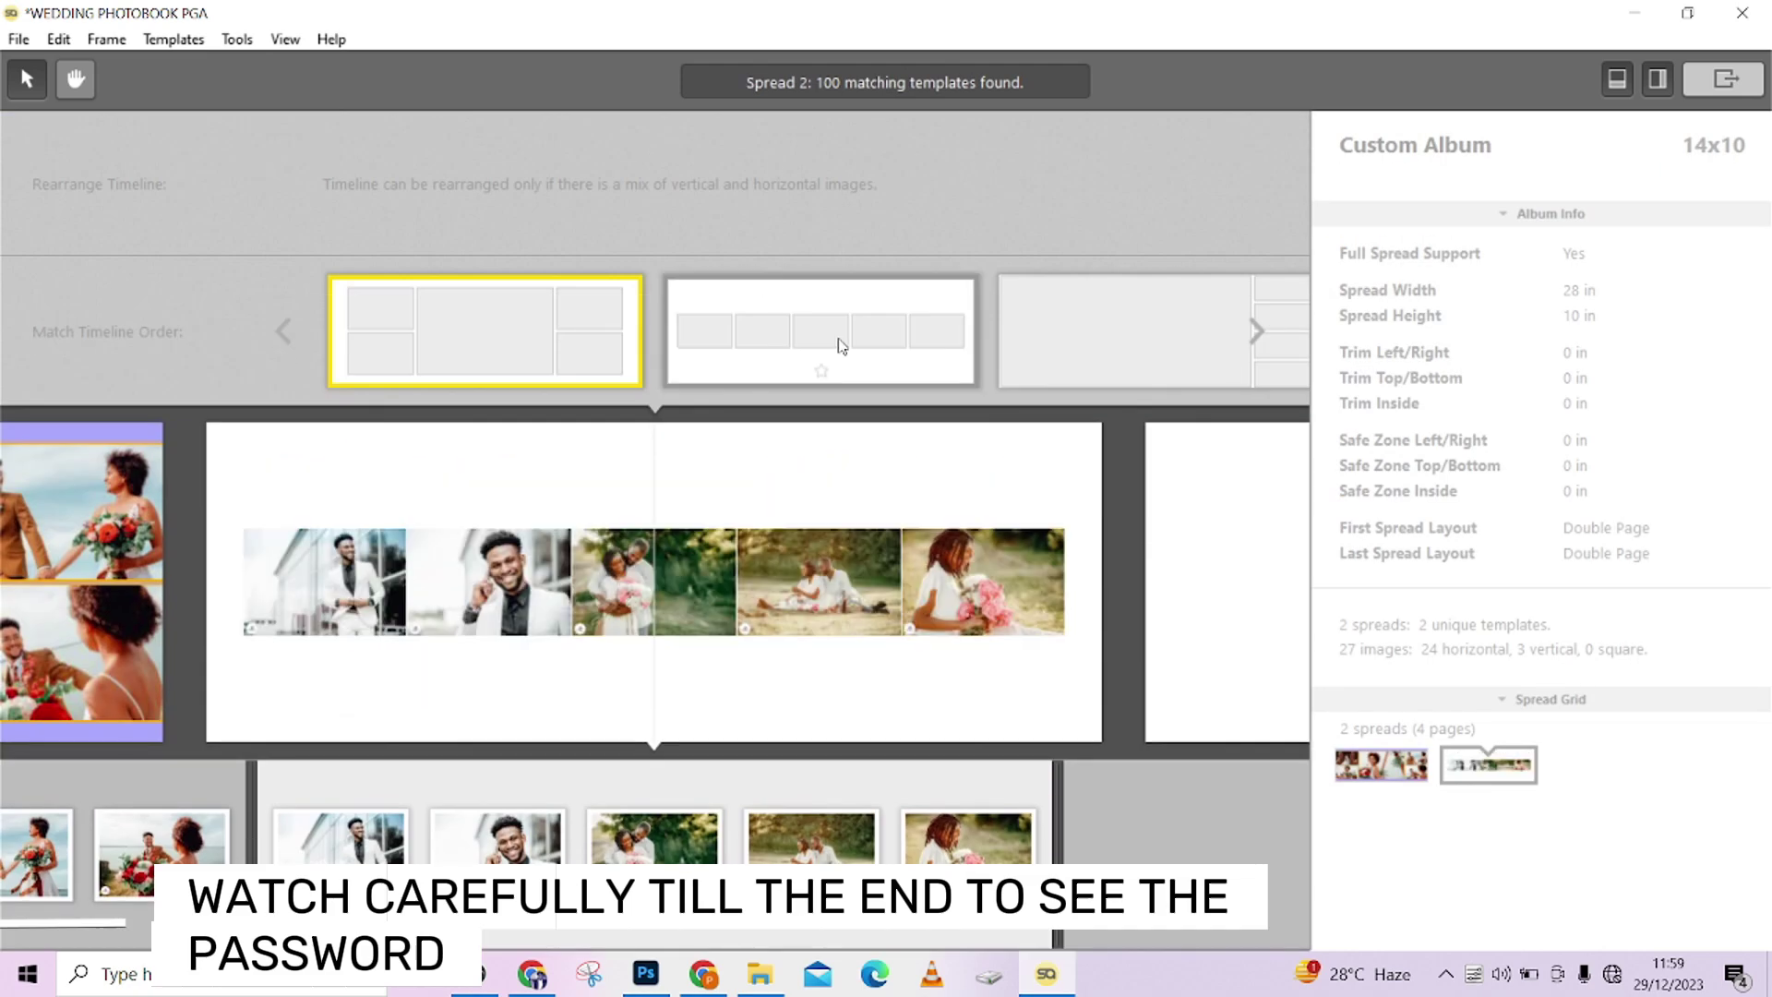
{"action": "left_click", "coordinate": [840, 345]}
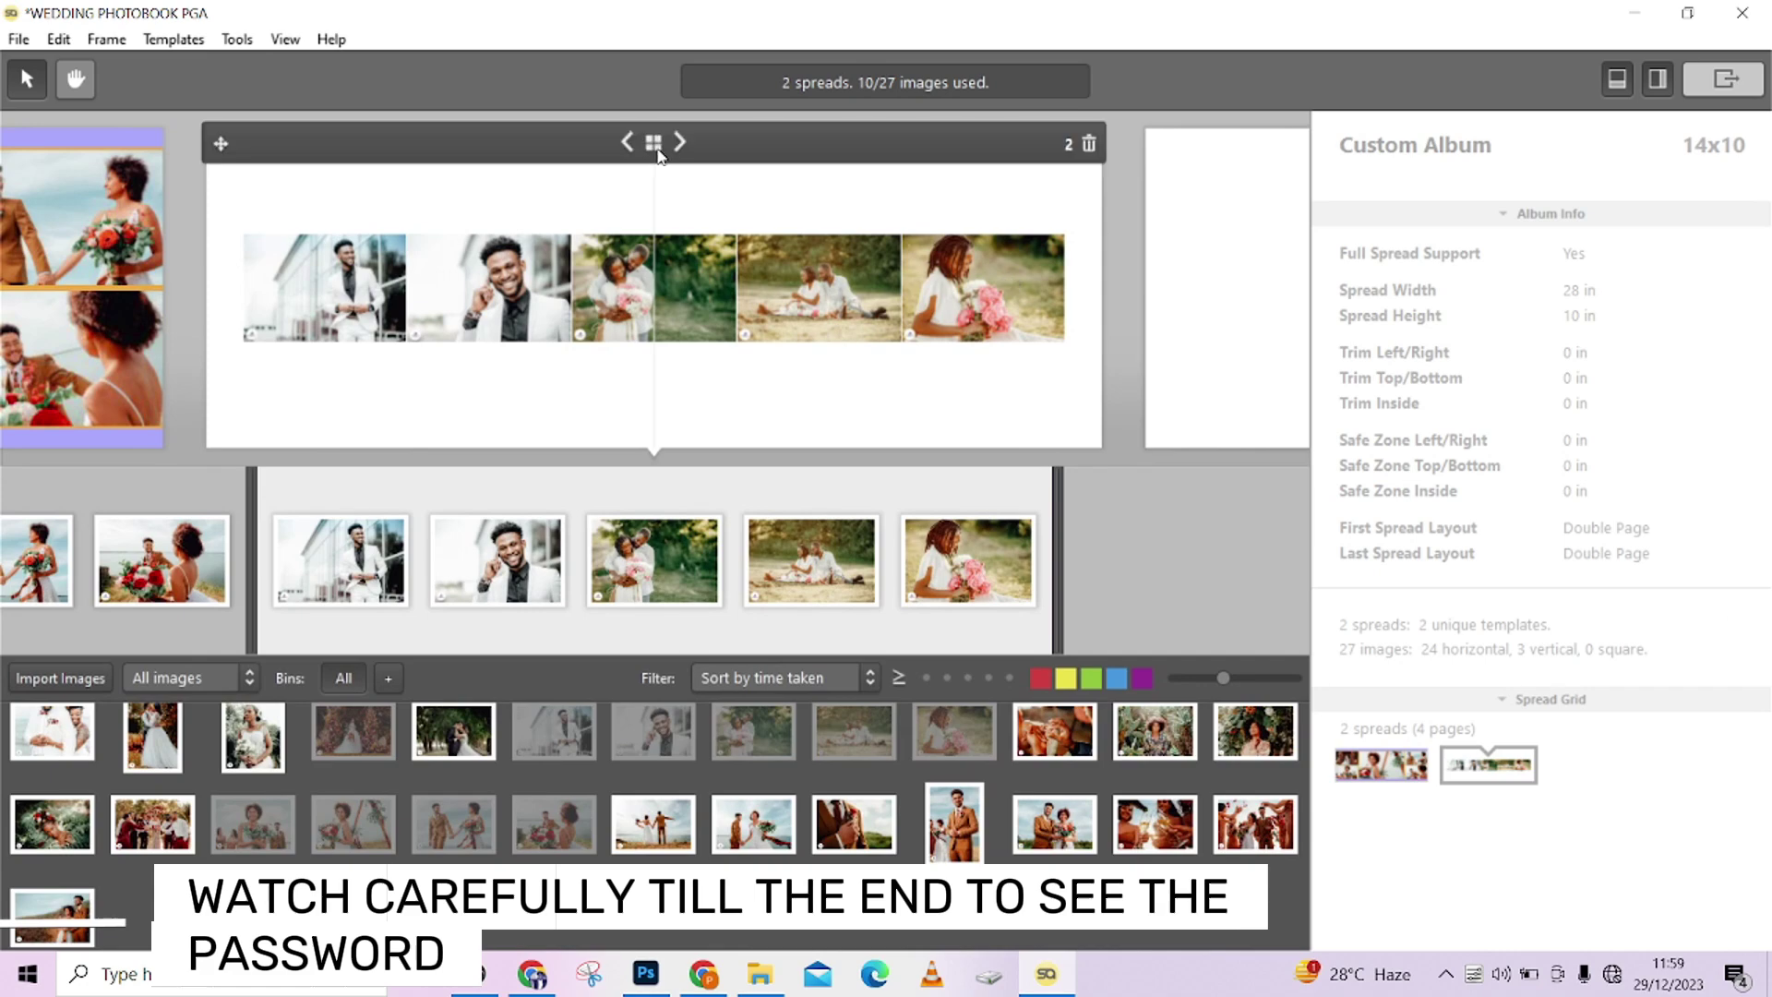
{"action": "left_click", "coordinate": [655, 146]}
{"action": "left_click", "coordinate": [1265, 342]}
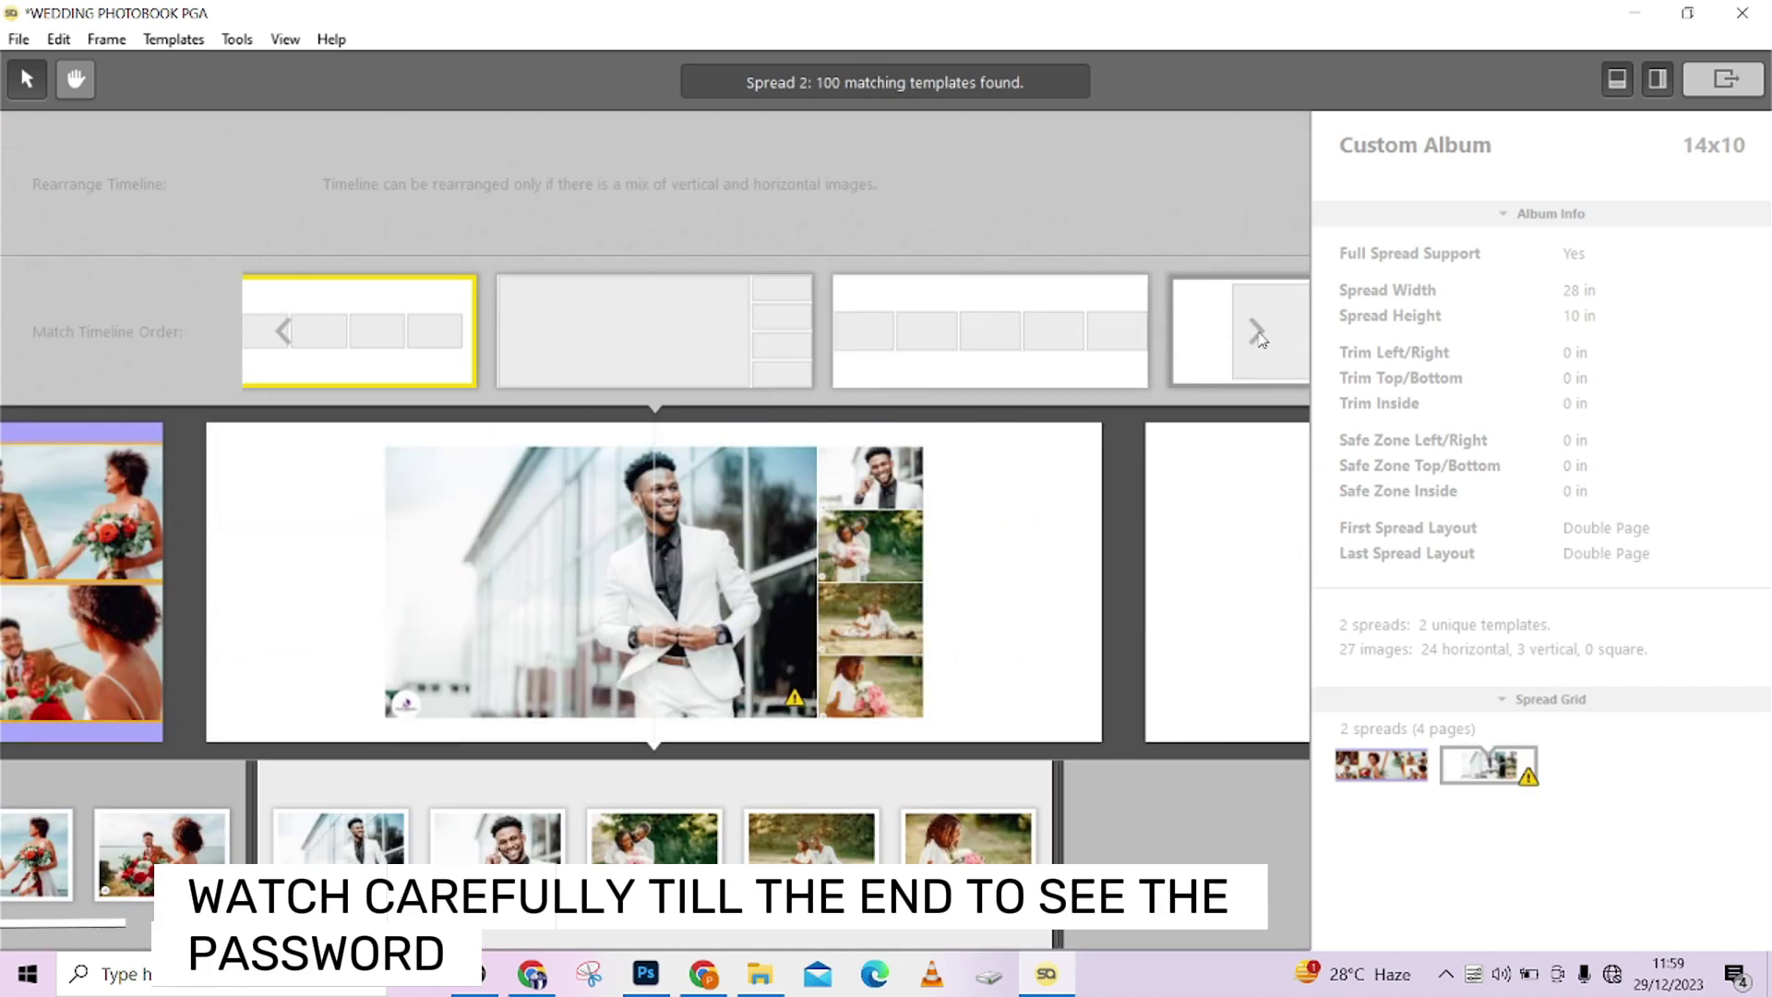
{"action": "left_click", "coordinate": [1259, 336]}
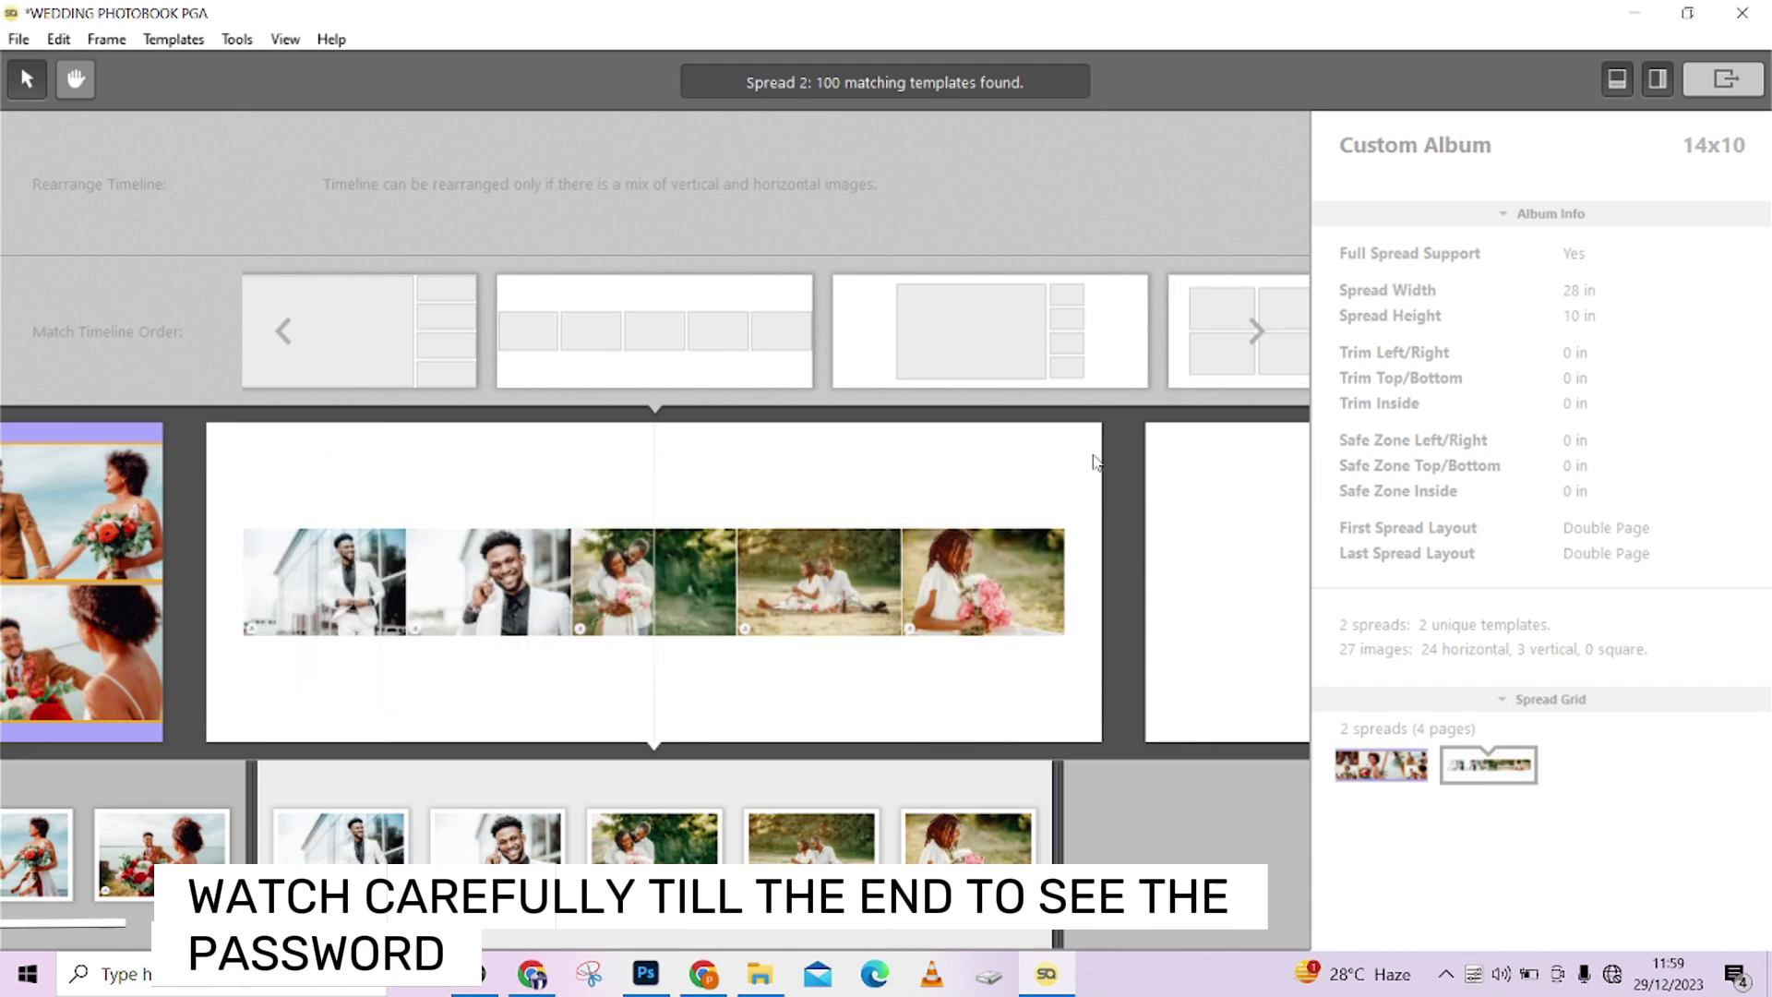
{"action": "left_click", "coordinate": [1254, 330]}
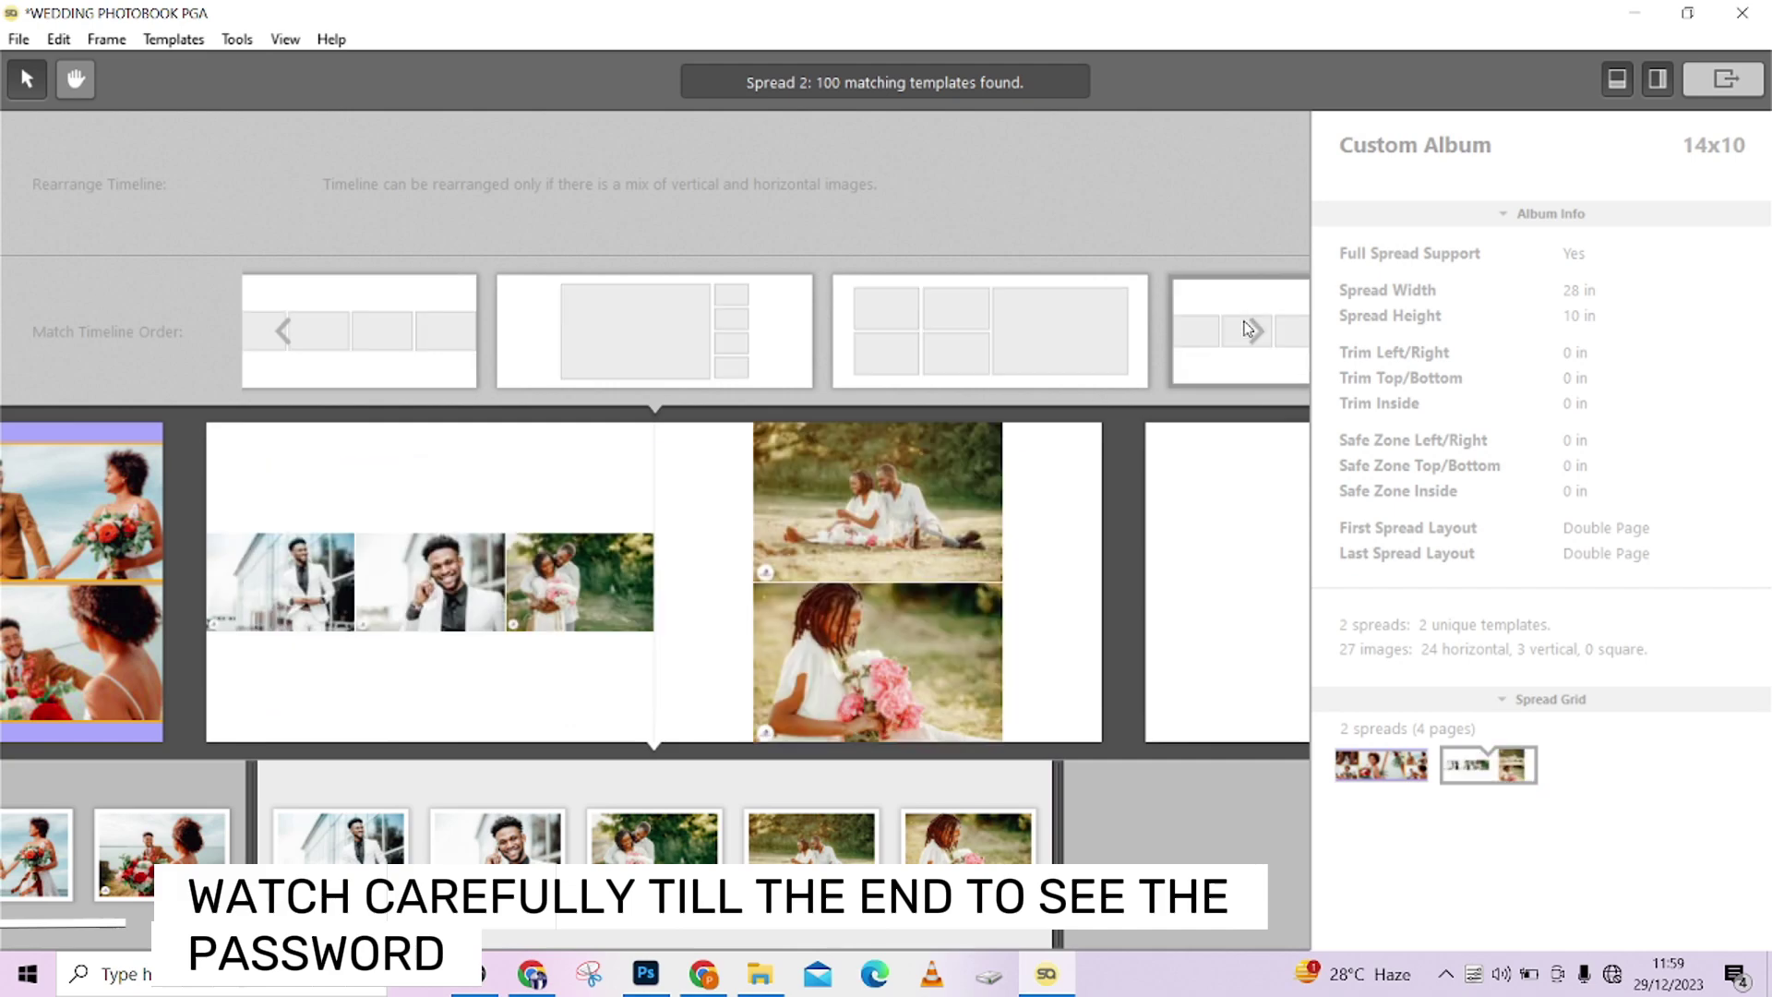
{"action": "left_click", "coordinate": [1012, 339]}
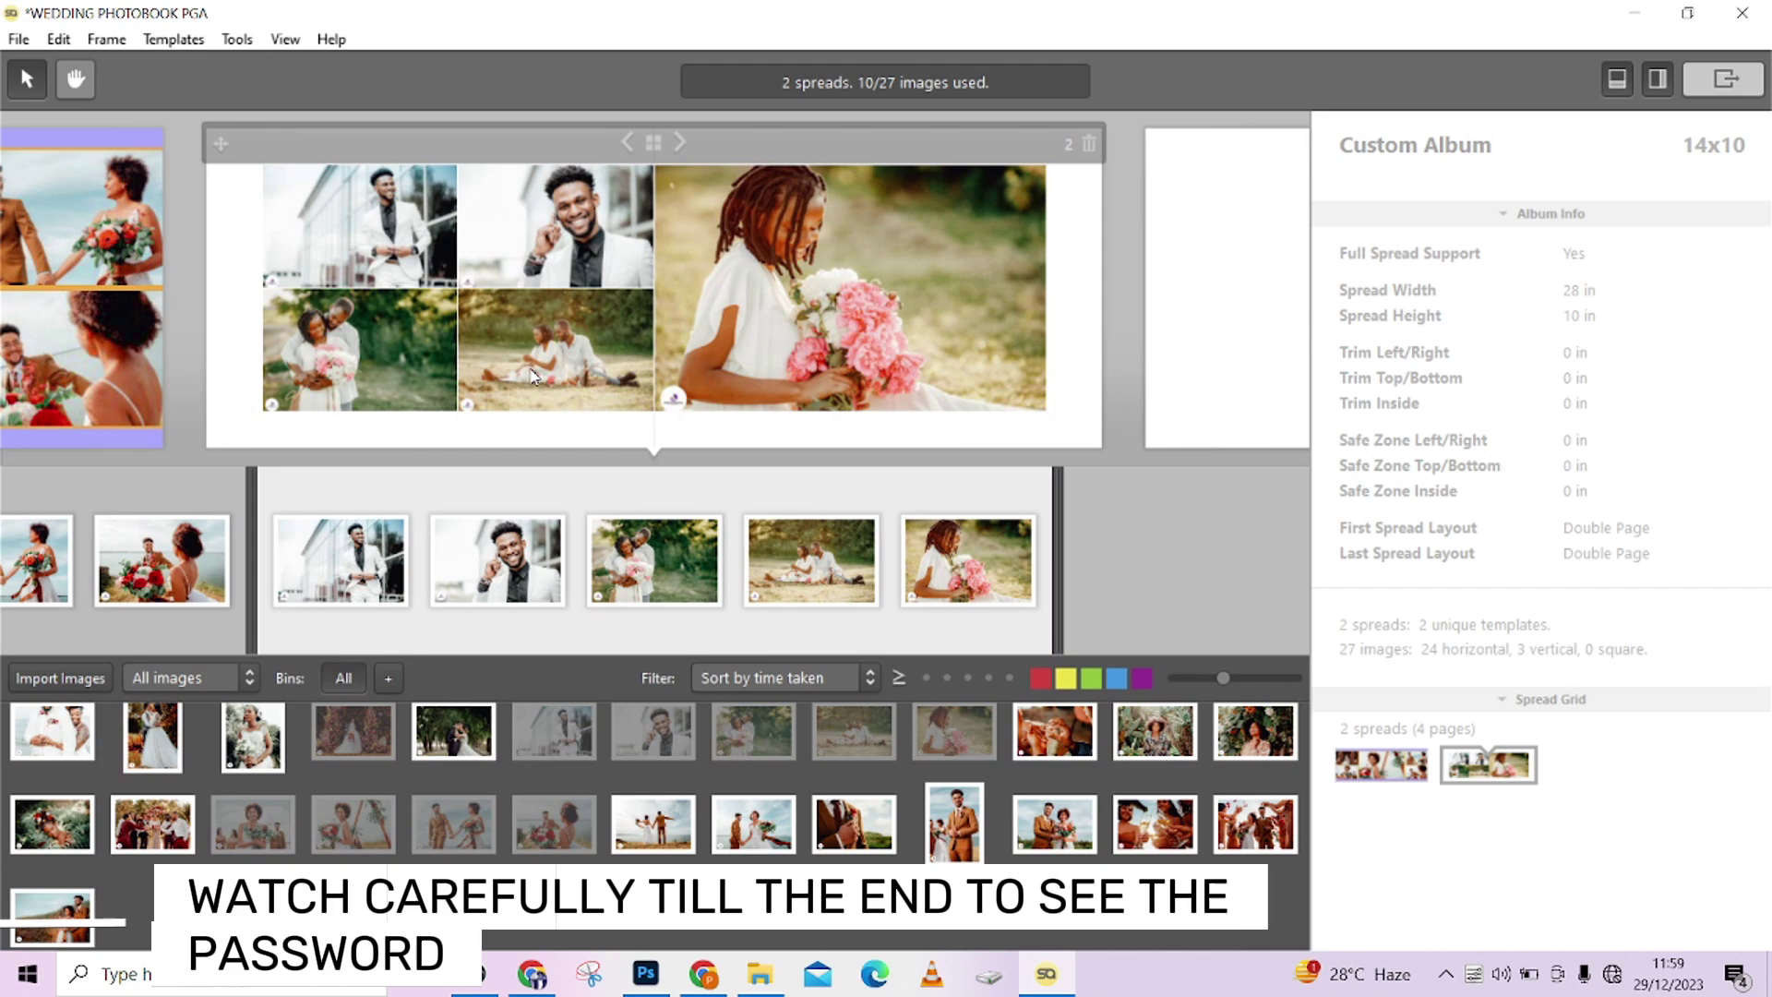
Step: Enlarge all five photos of spread 2 together in the spread designer to nearly fill the page, and return to the album view
{"action": "double_click", "coordinate": [1057, 281]}
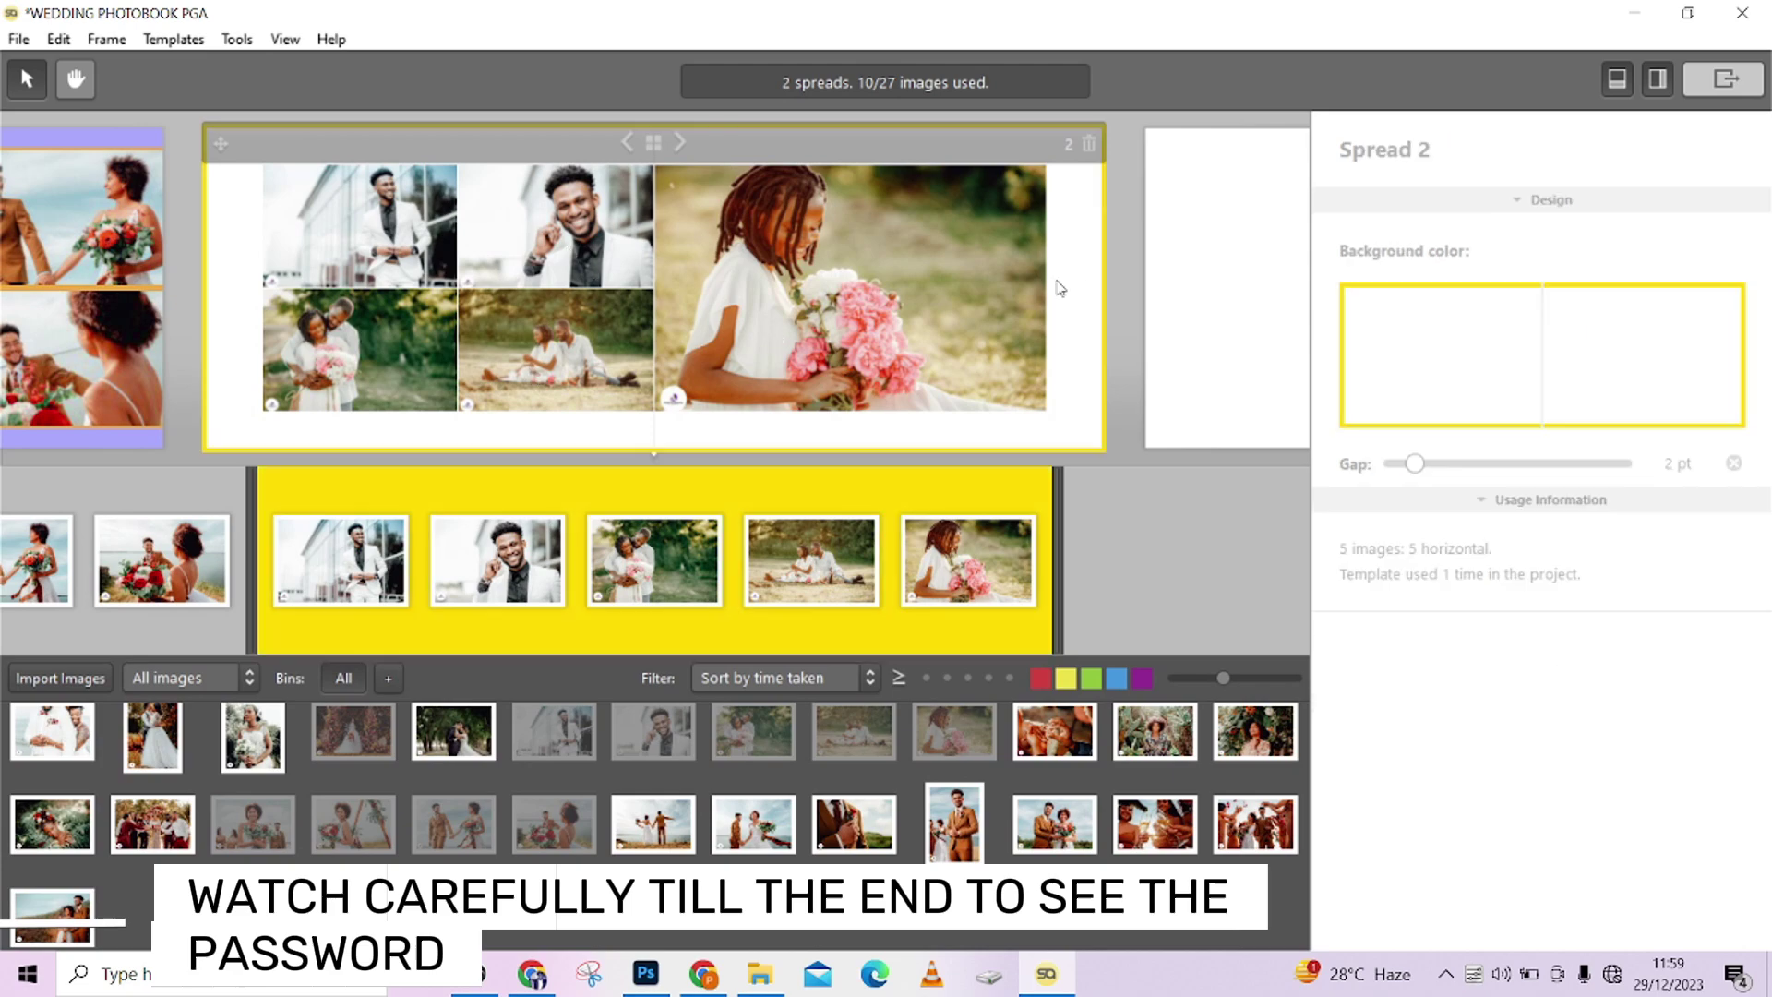
{"action": "left_click_drag", "start_coordinate": [84, 237], "coordinate": [1254, 635]}
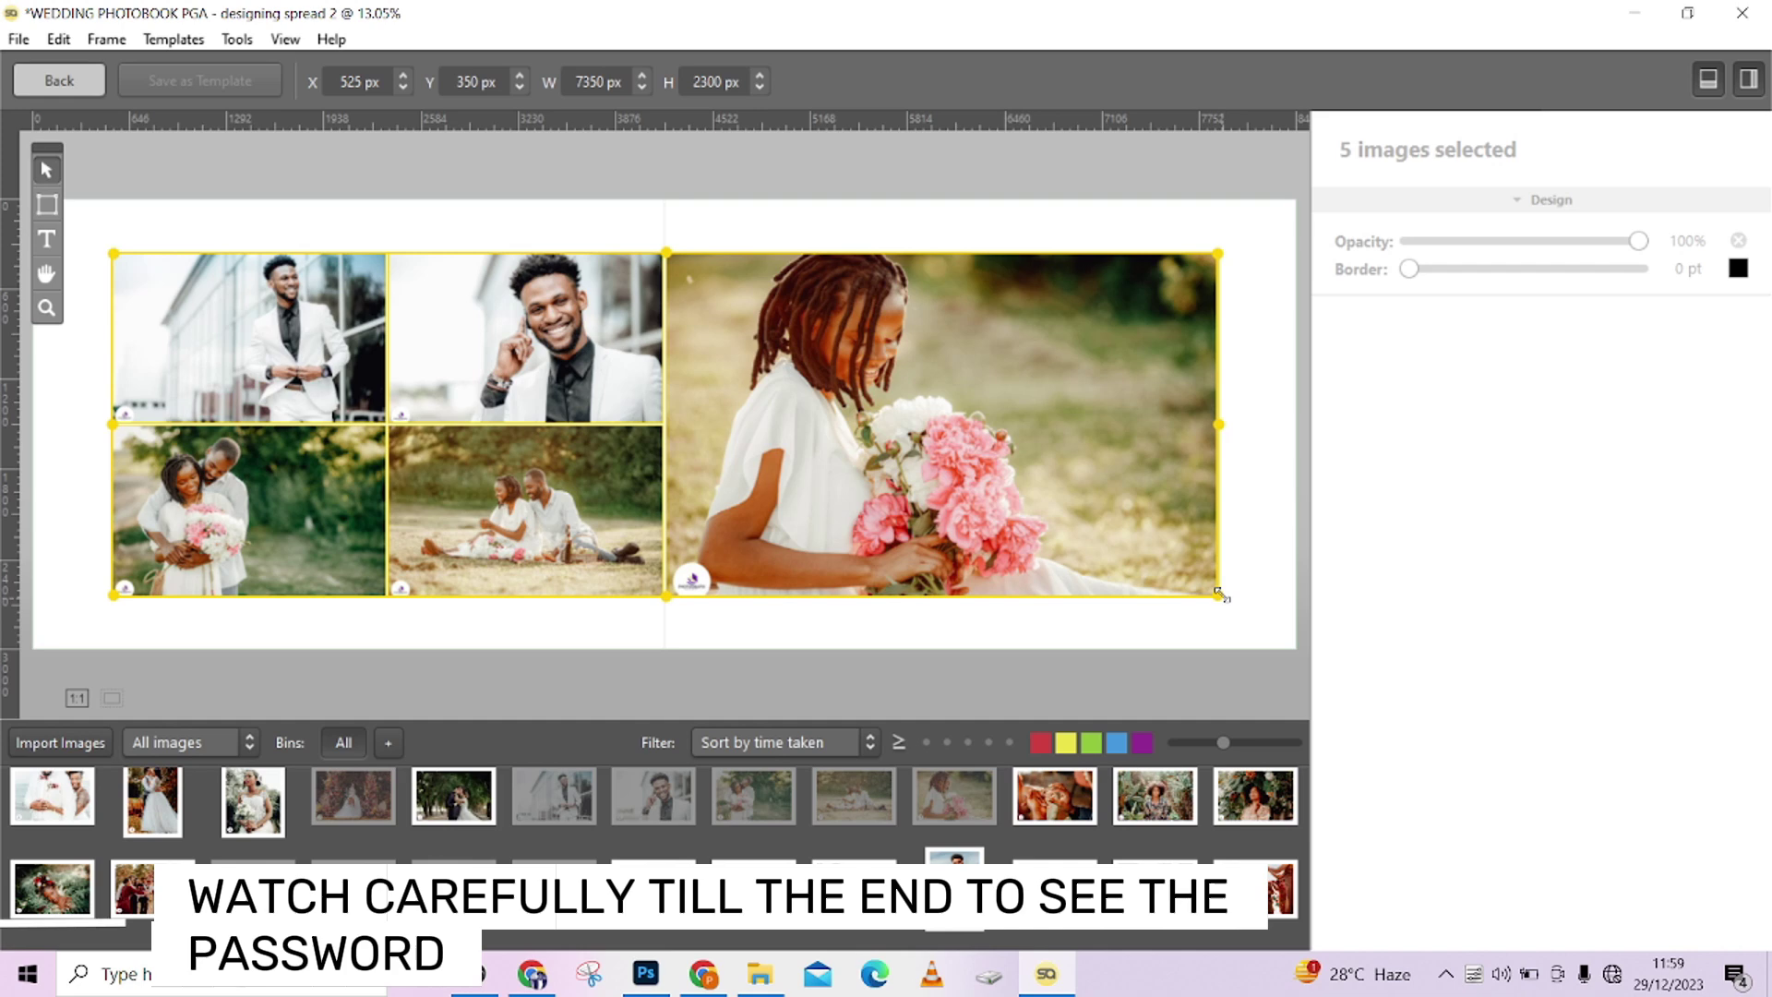
{"action": "left_click_drag", "start_coordinate": [1218, 594], "coordinate": [1252, 620]}
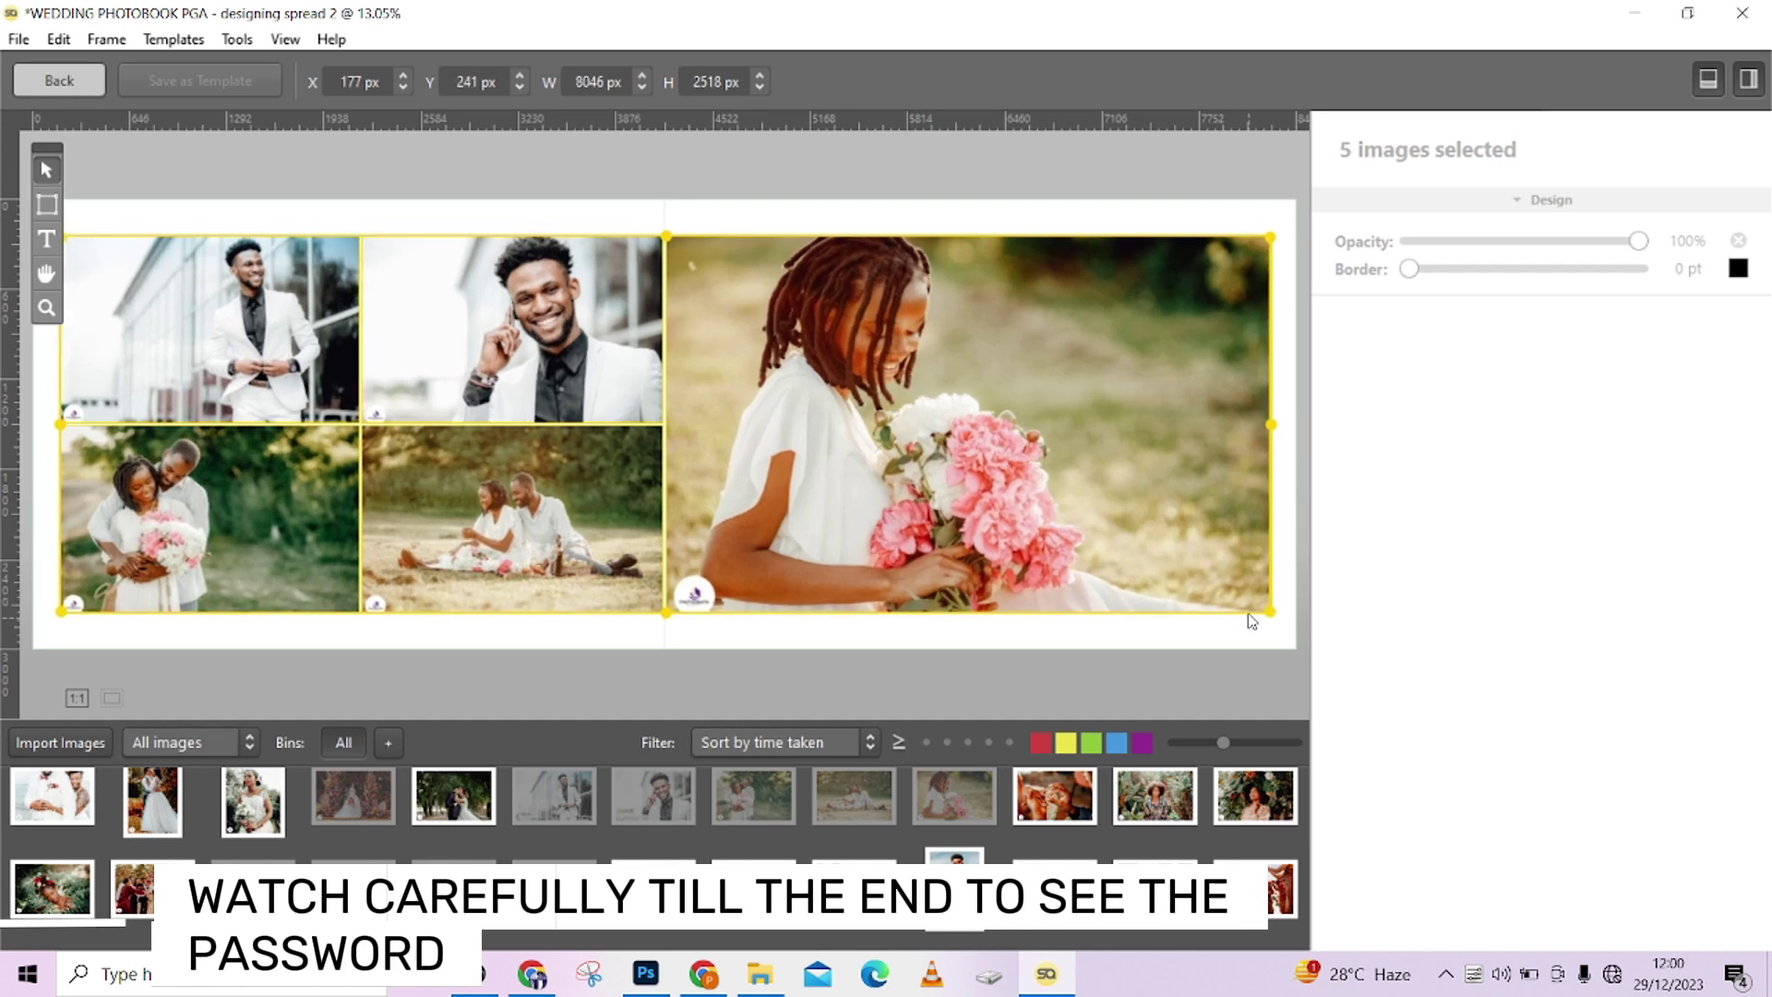
{"action": "left_click", "coordinate": [1255, 621]}
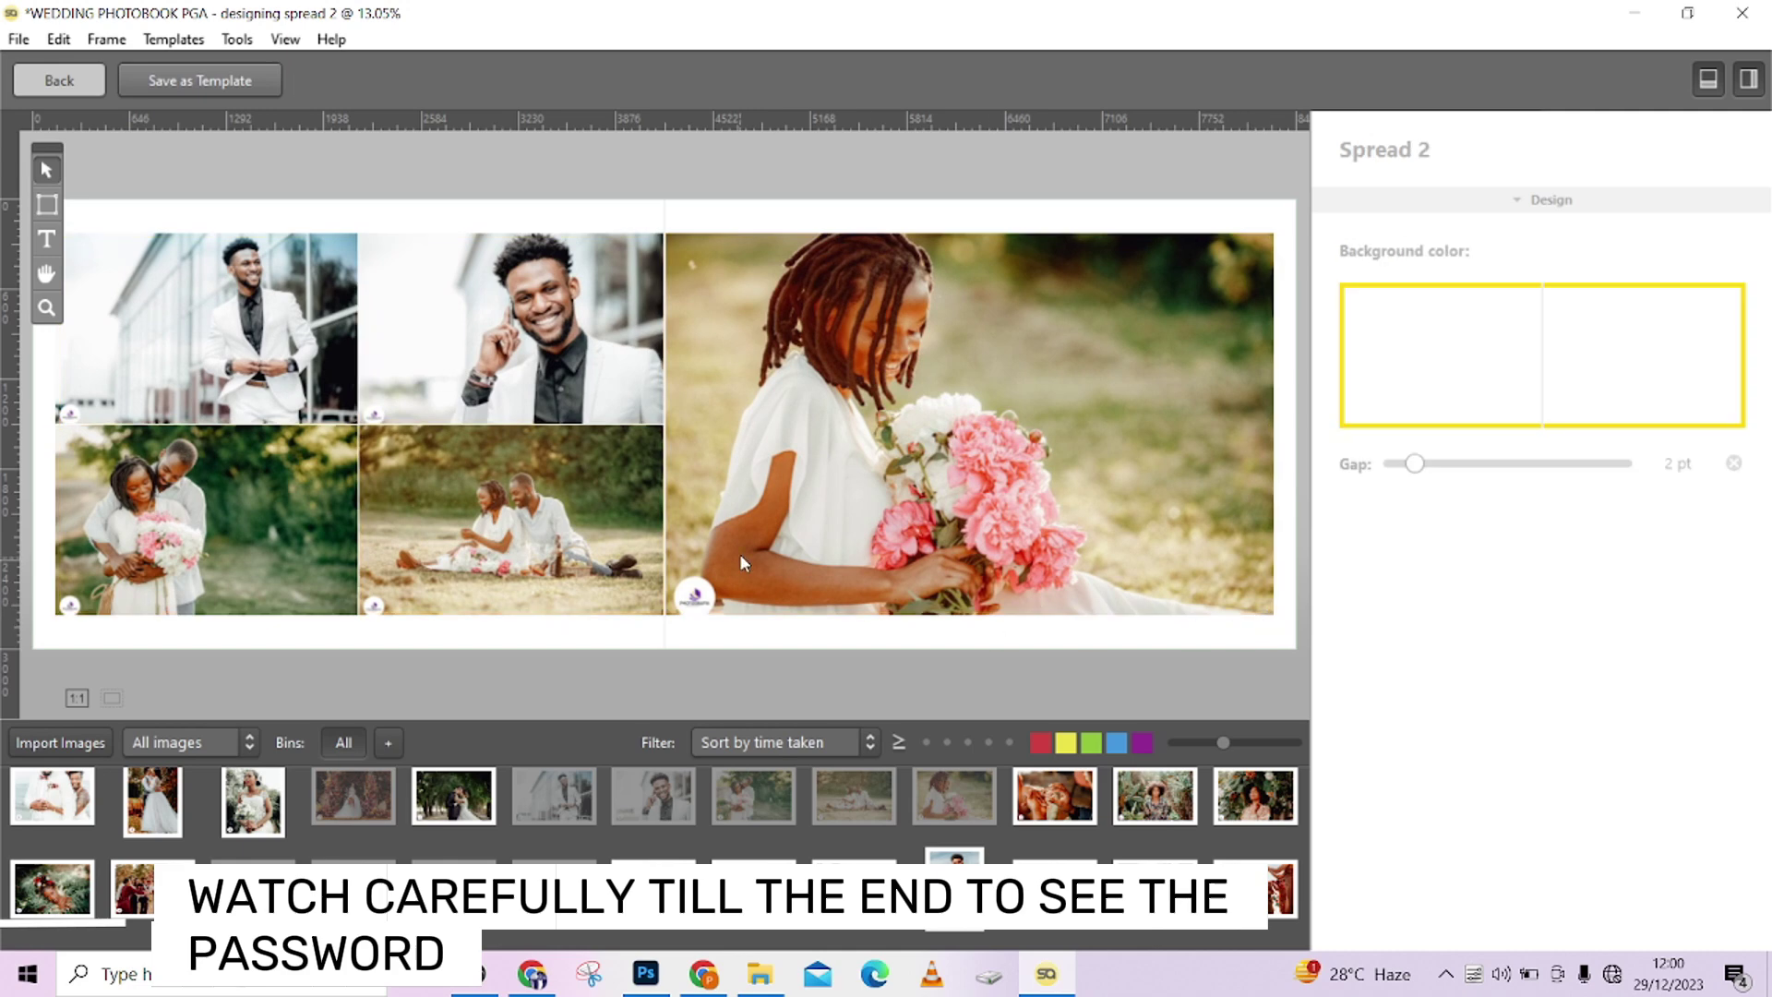
{"action": "left_click", "coordinate": [61, 82]}
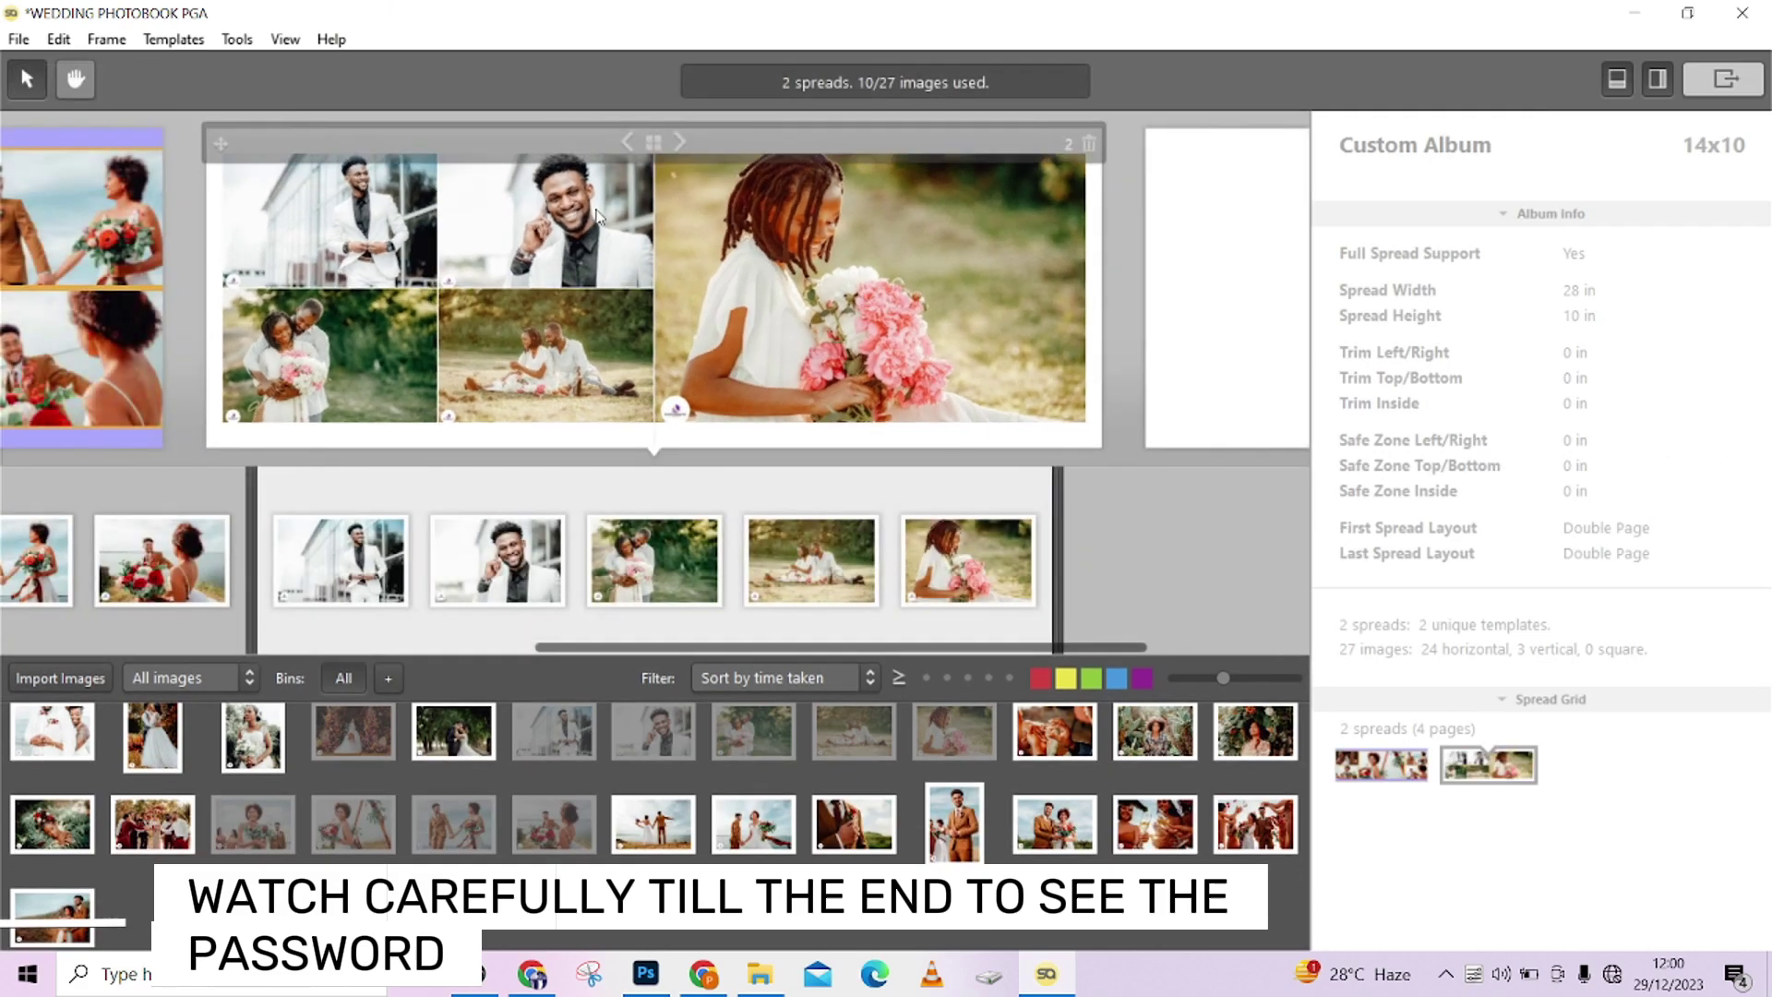
Step: Make the photo of the couple seated on the grass the background image of spread 2
{"action": "left_click", "coordinate": [535, 256]}
{"action": "left_click", "coordinate": [371, 357]}
{"action": "left_click", "coordinate": [546, 355]}
{"action": "left_click", "coordinate": [804, 298]}
{"action": "left_click", "coordinate": [579, 226]}
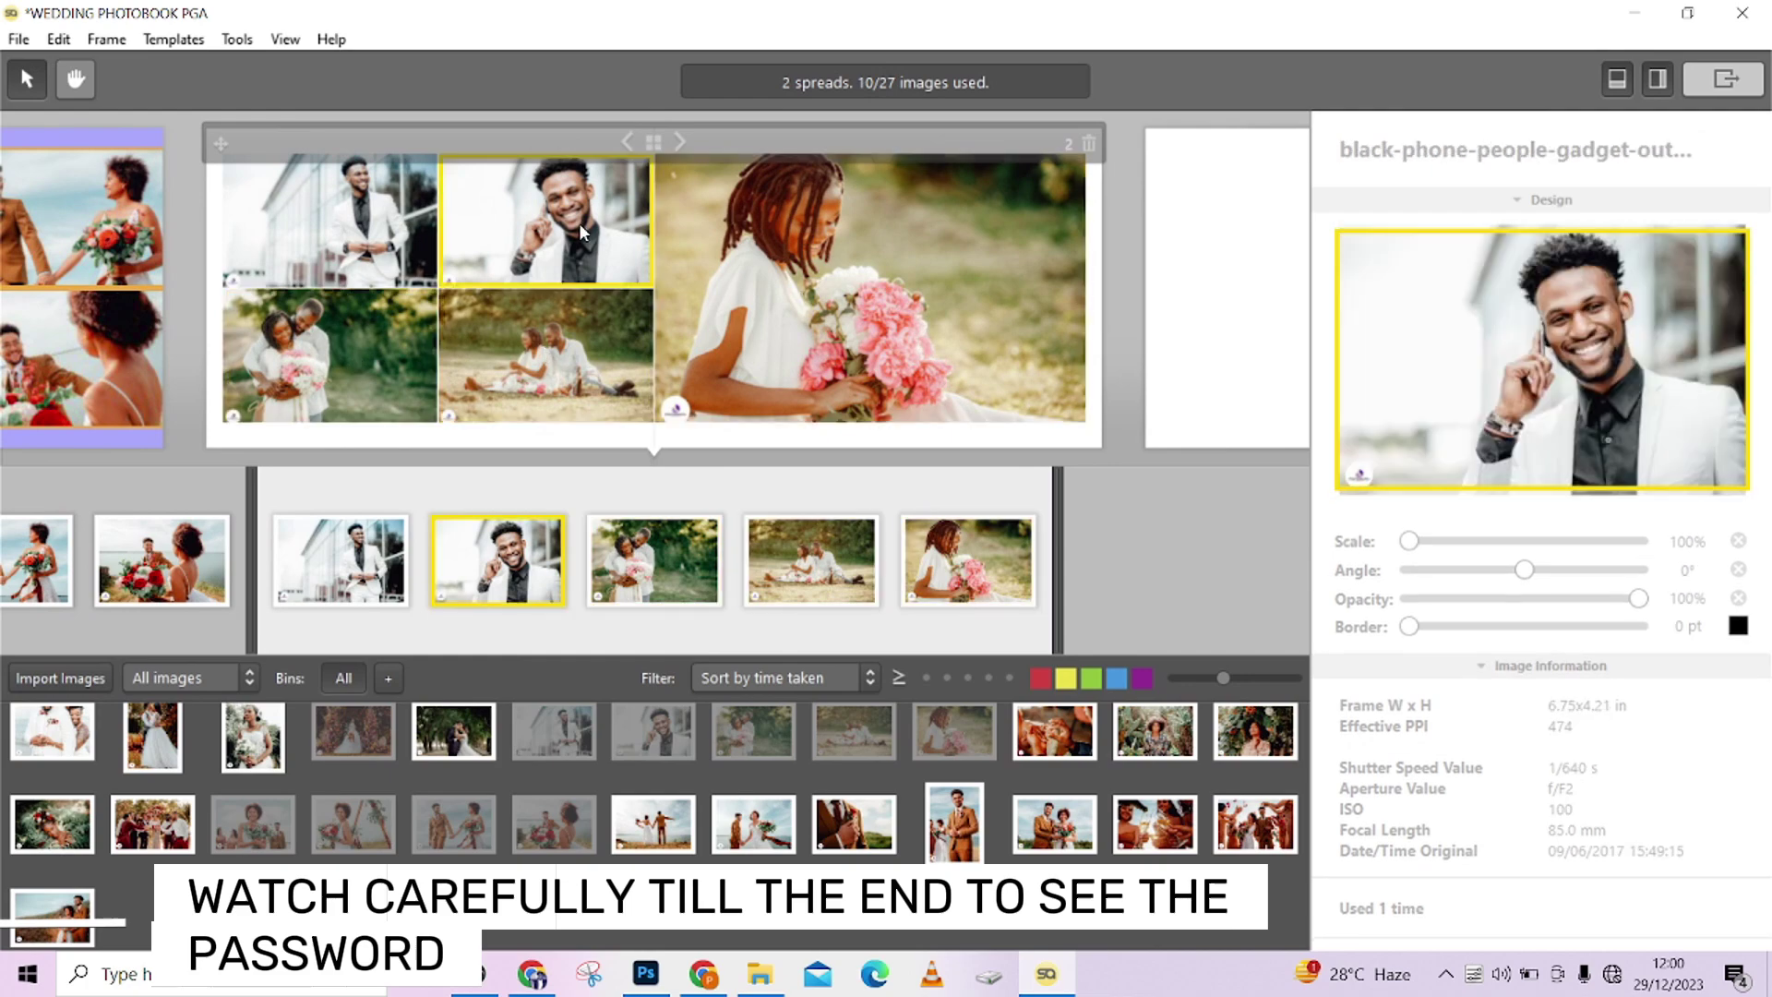
{"action": "left_click", "coordinate": [572, 363]}
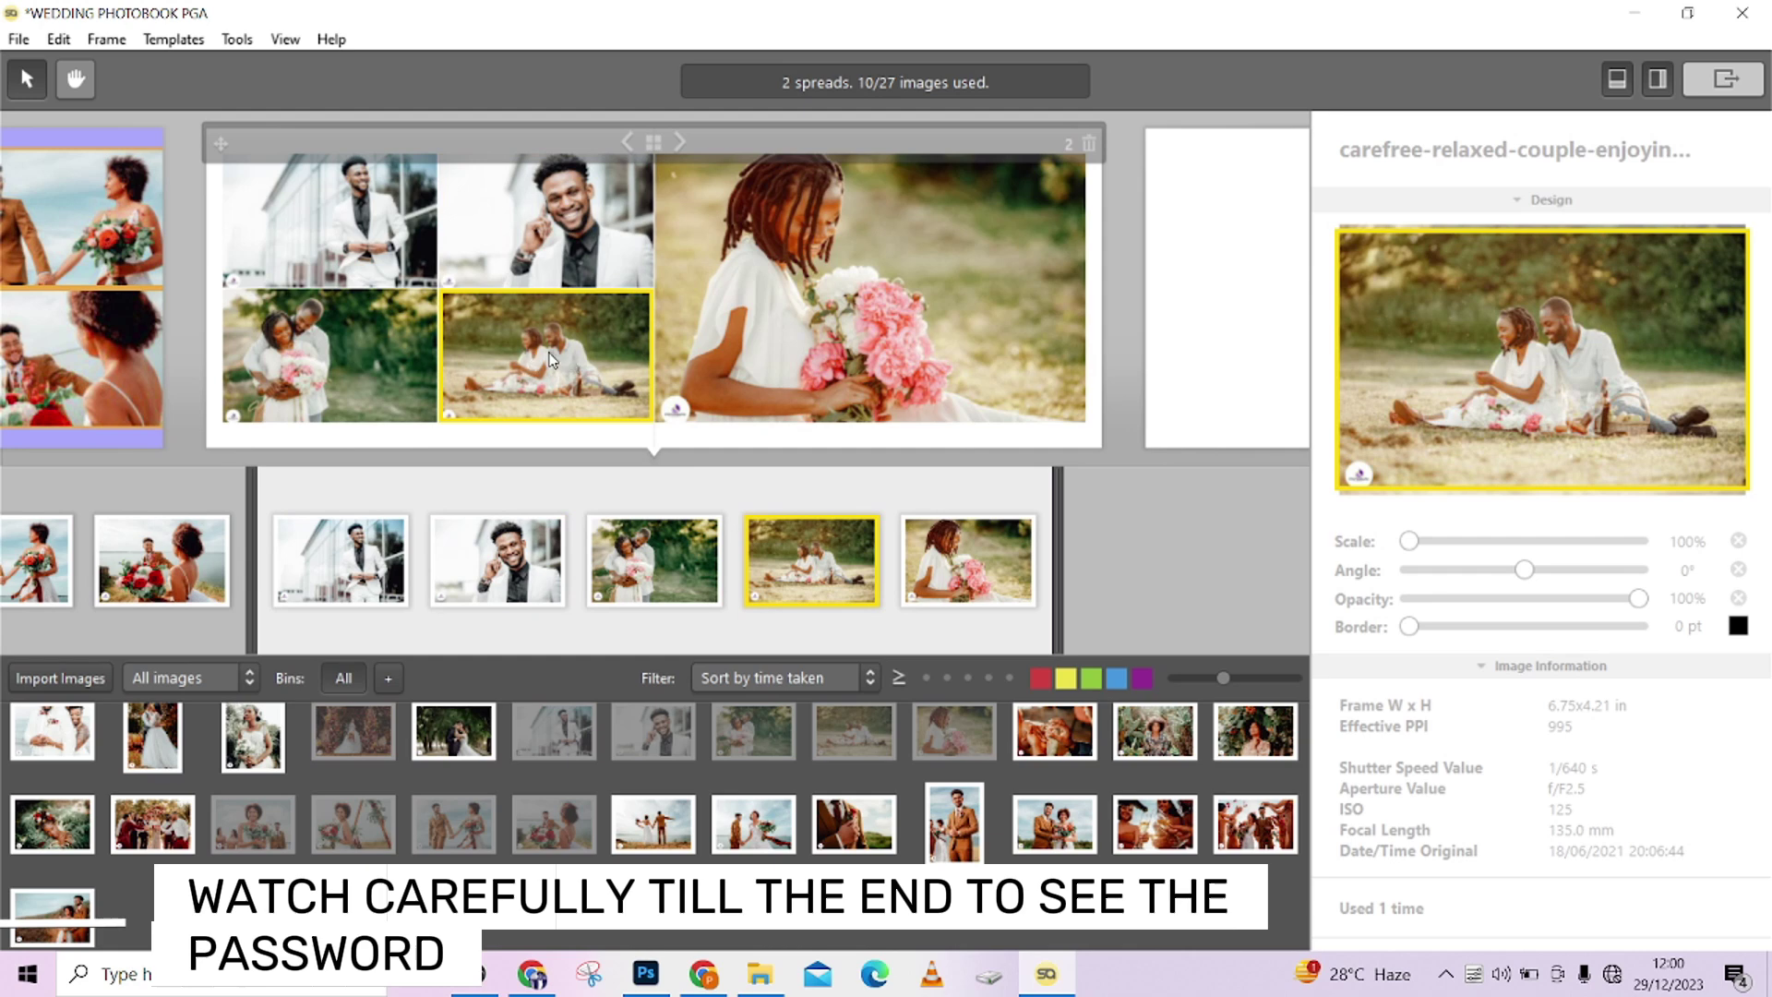
{"action": "right_click", "coordinate": [539, 352]}
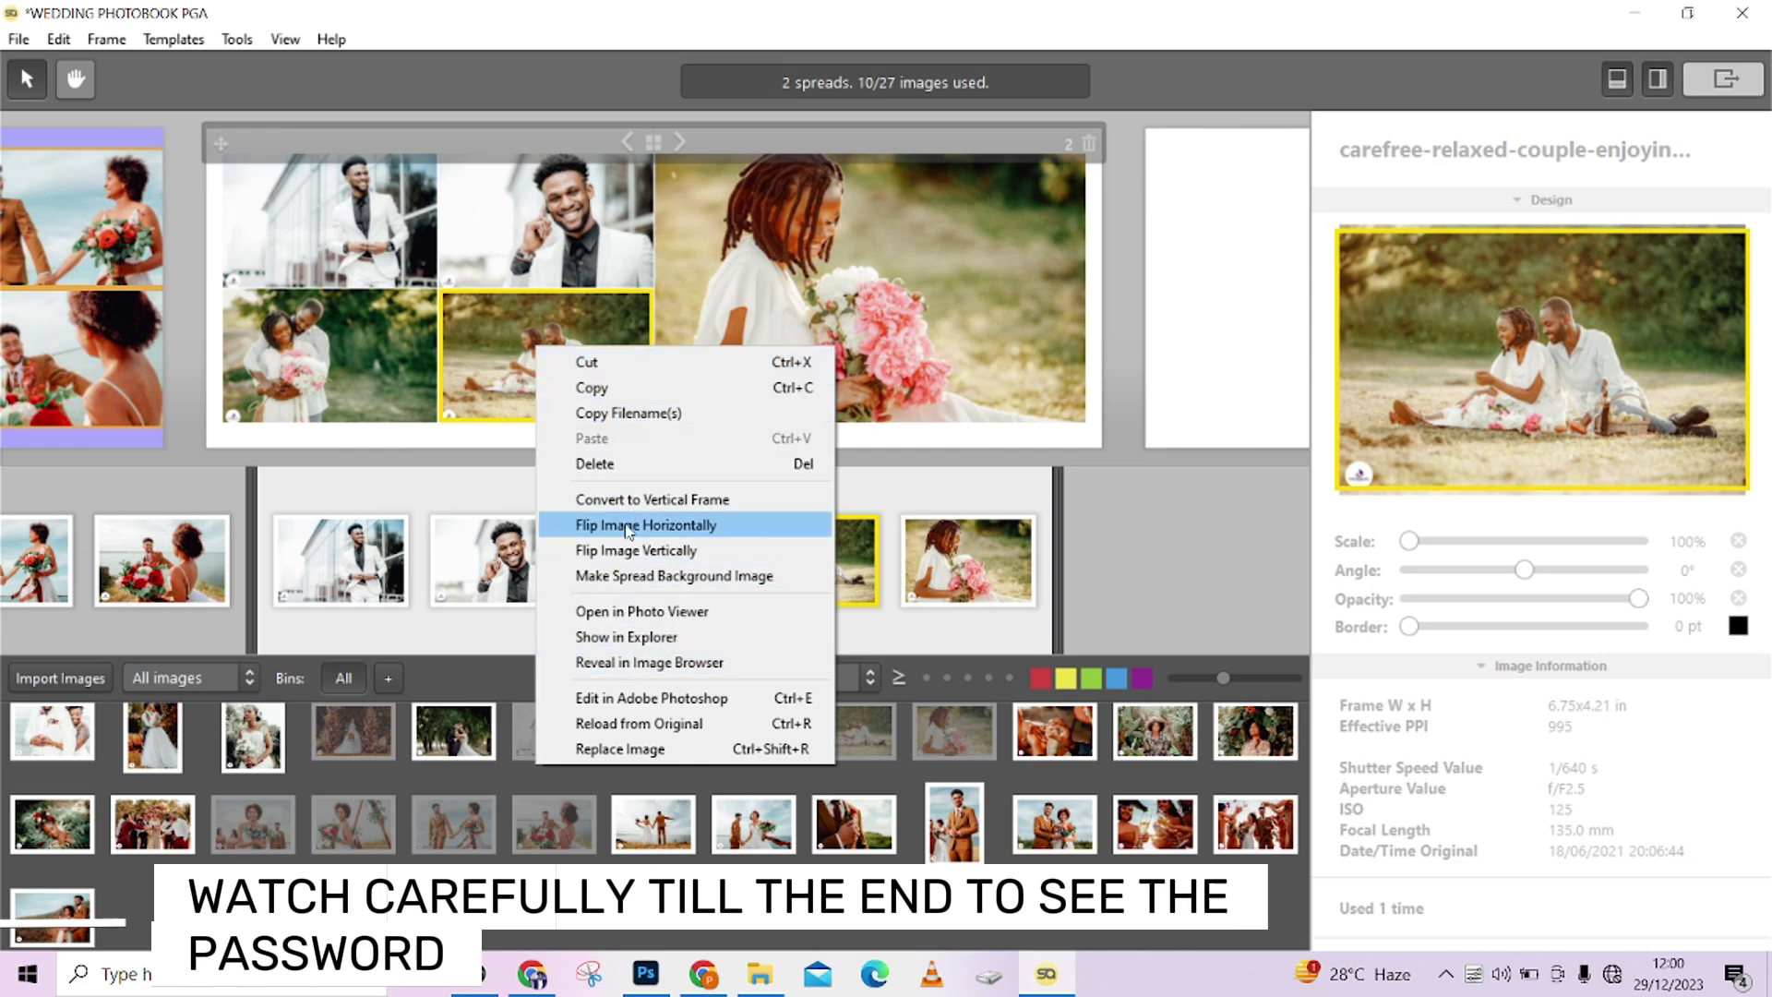
{"action": "left_click", "coordinate": [680, 581]}
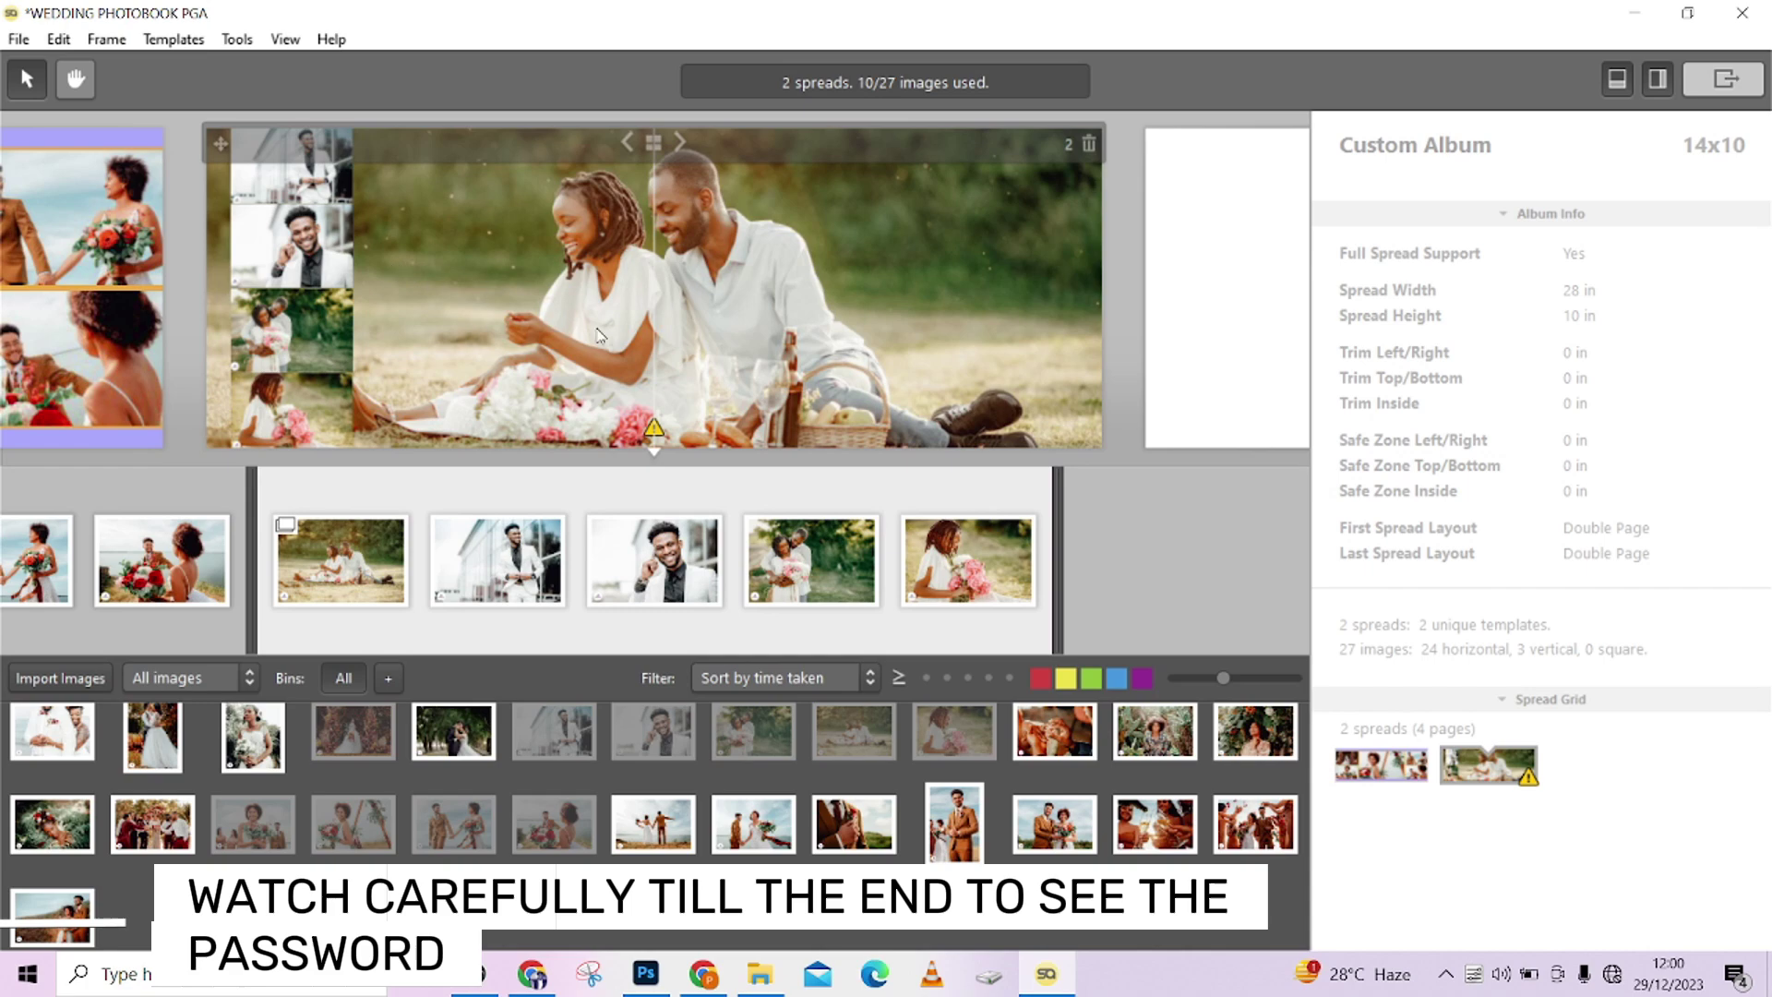
Step: Apply the template that places the four remaining photos in a small two-by-two block beside the couple on spread 2's background image
{"action": "left_click", "coordinate": [652, 142]}
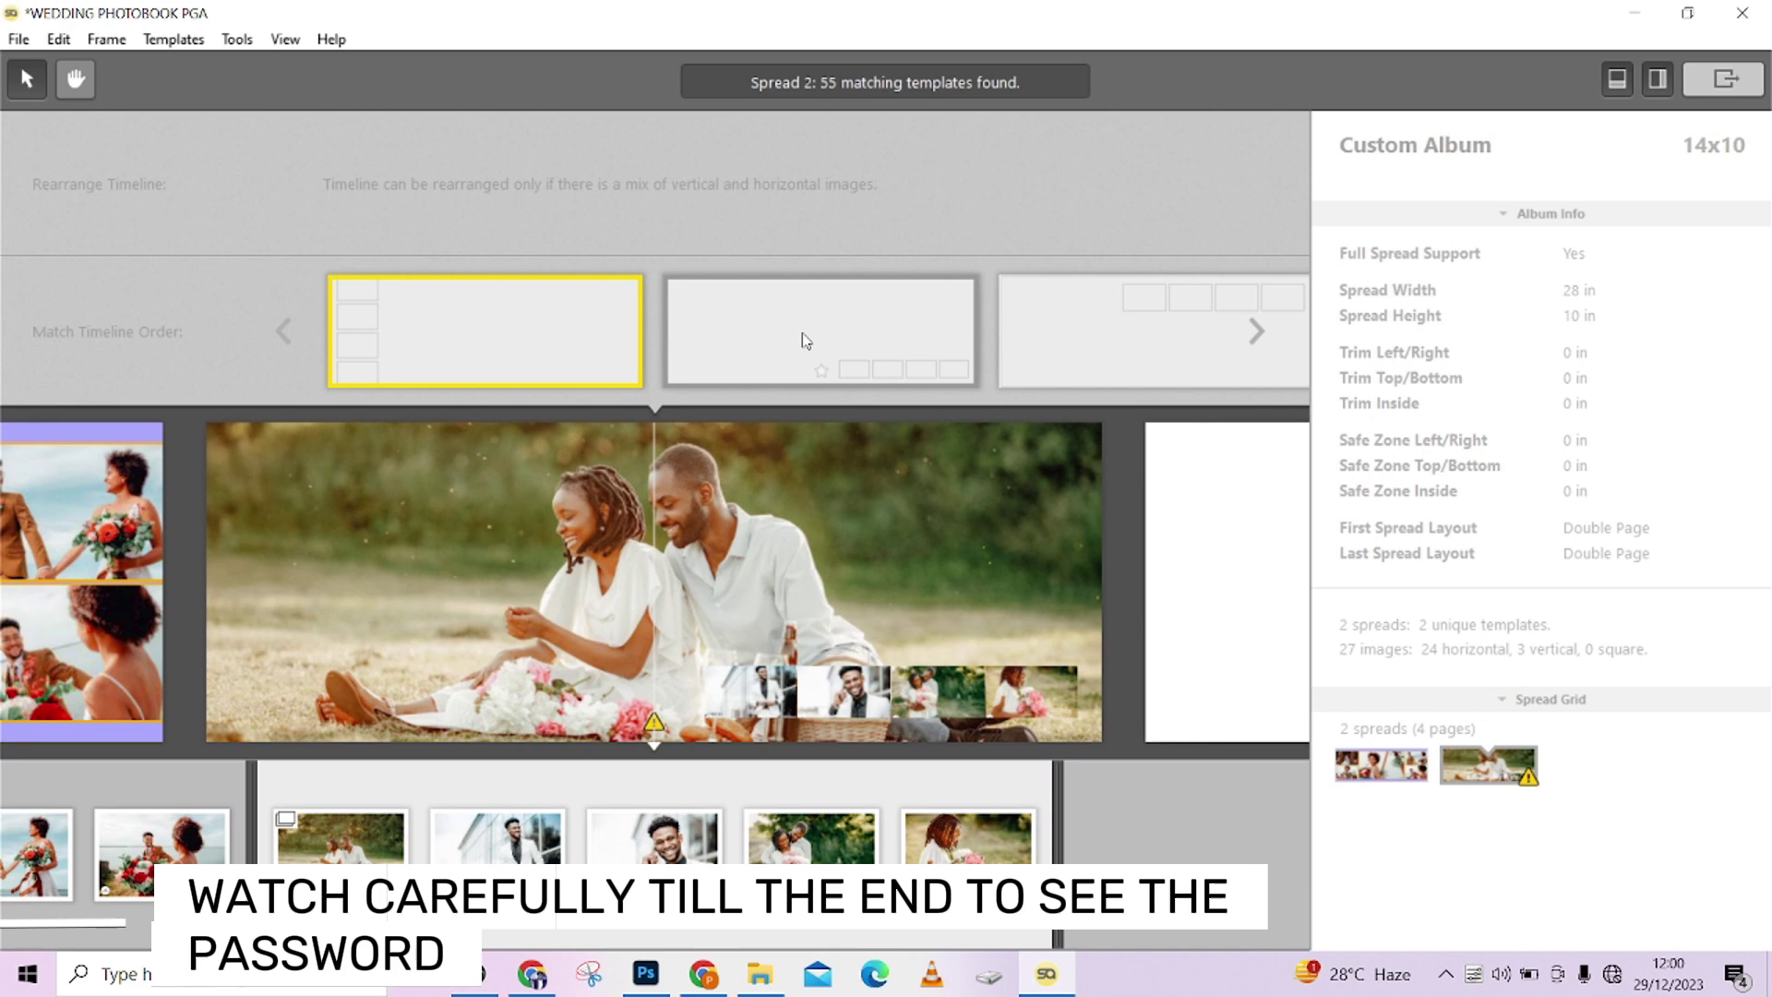
{"action": "left_click", "coordinate": [1259, 338]}
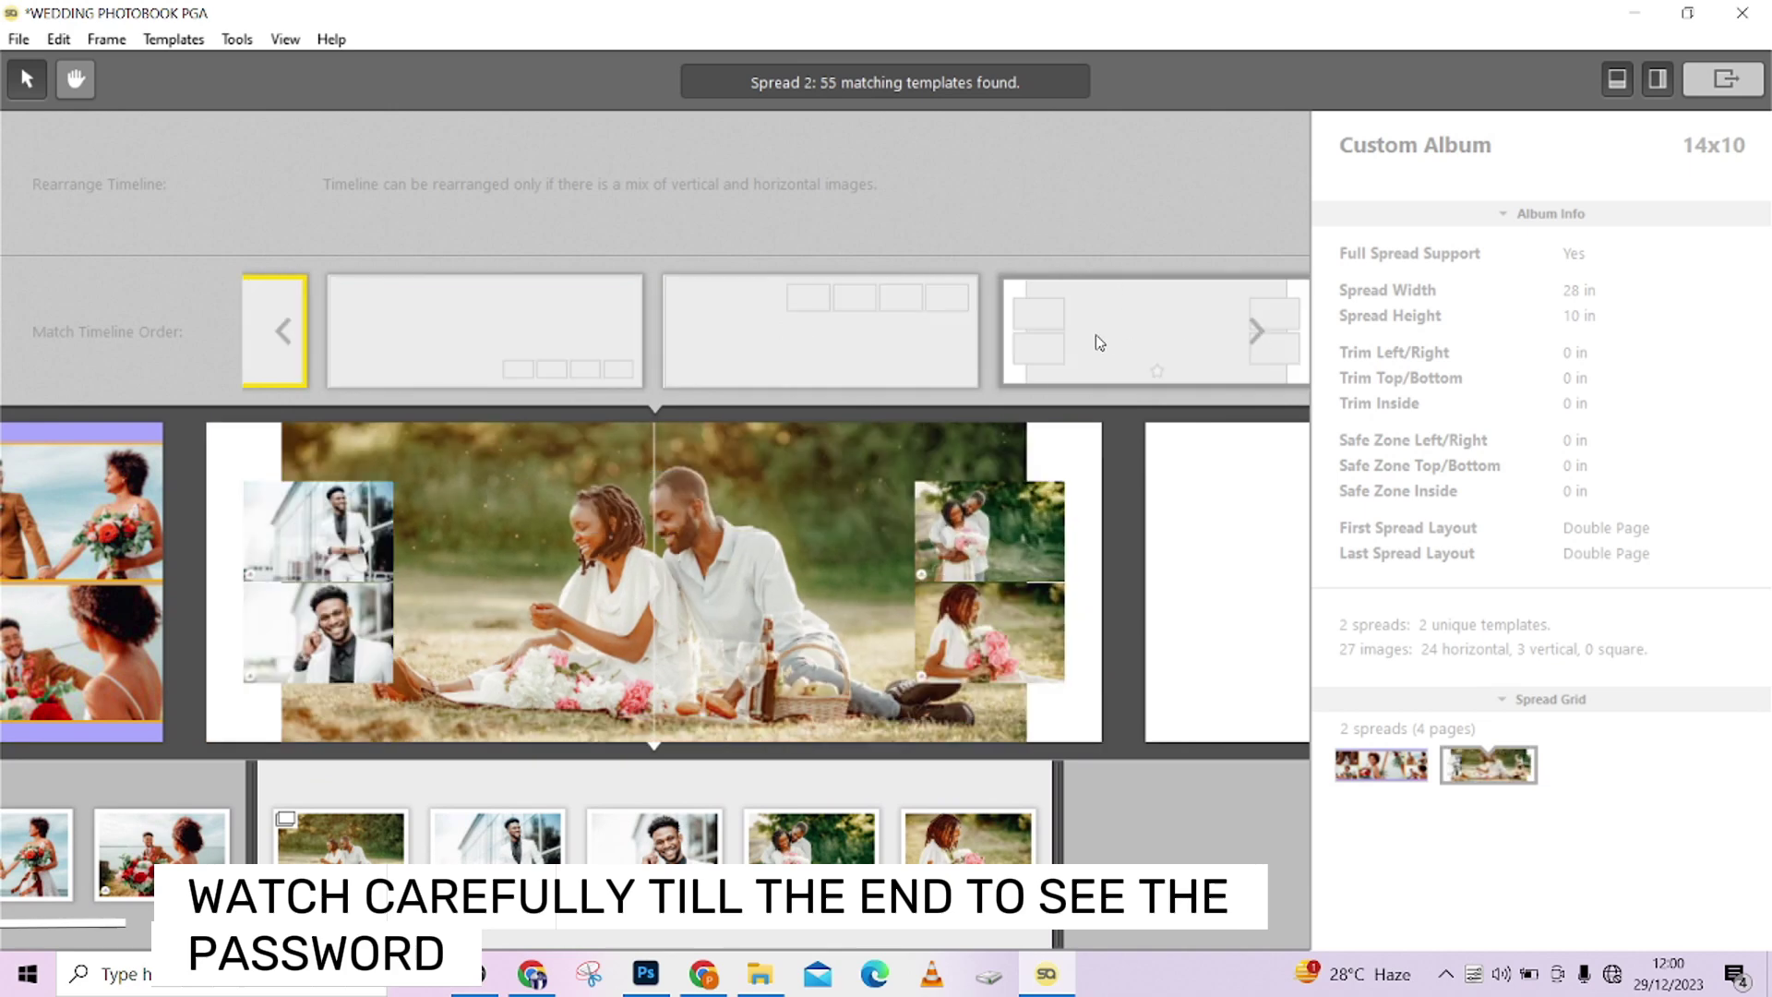
{"action": "left_click", "coordinate": [1259, 336]}
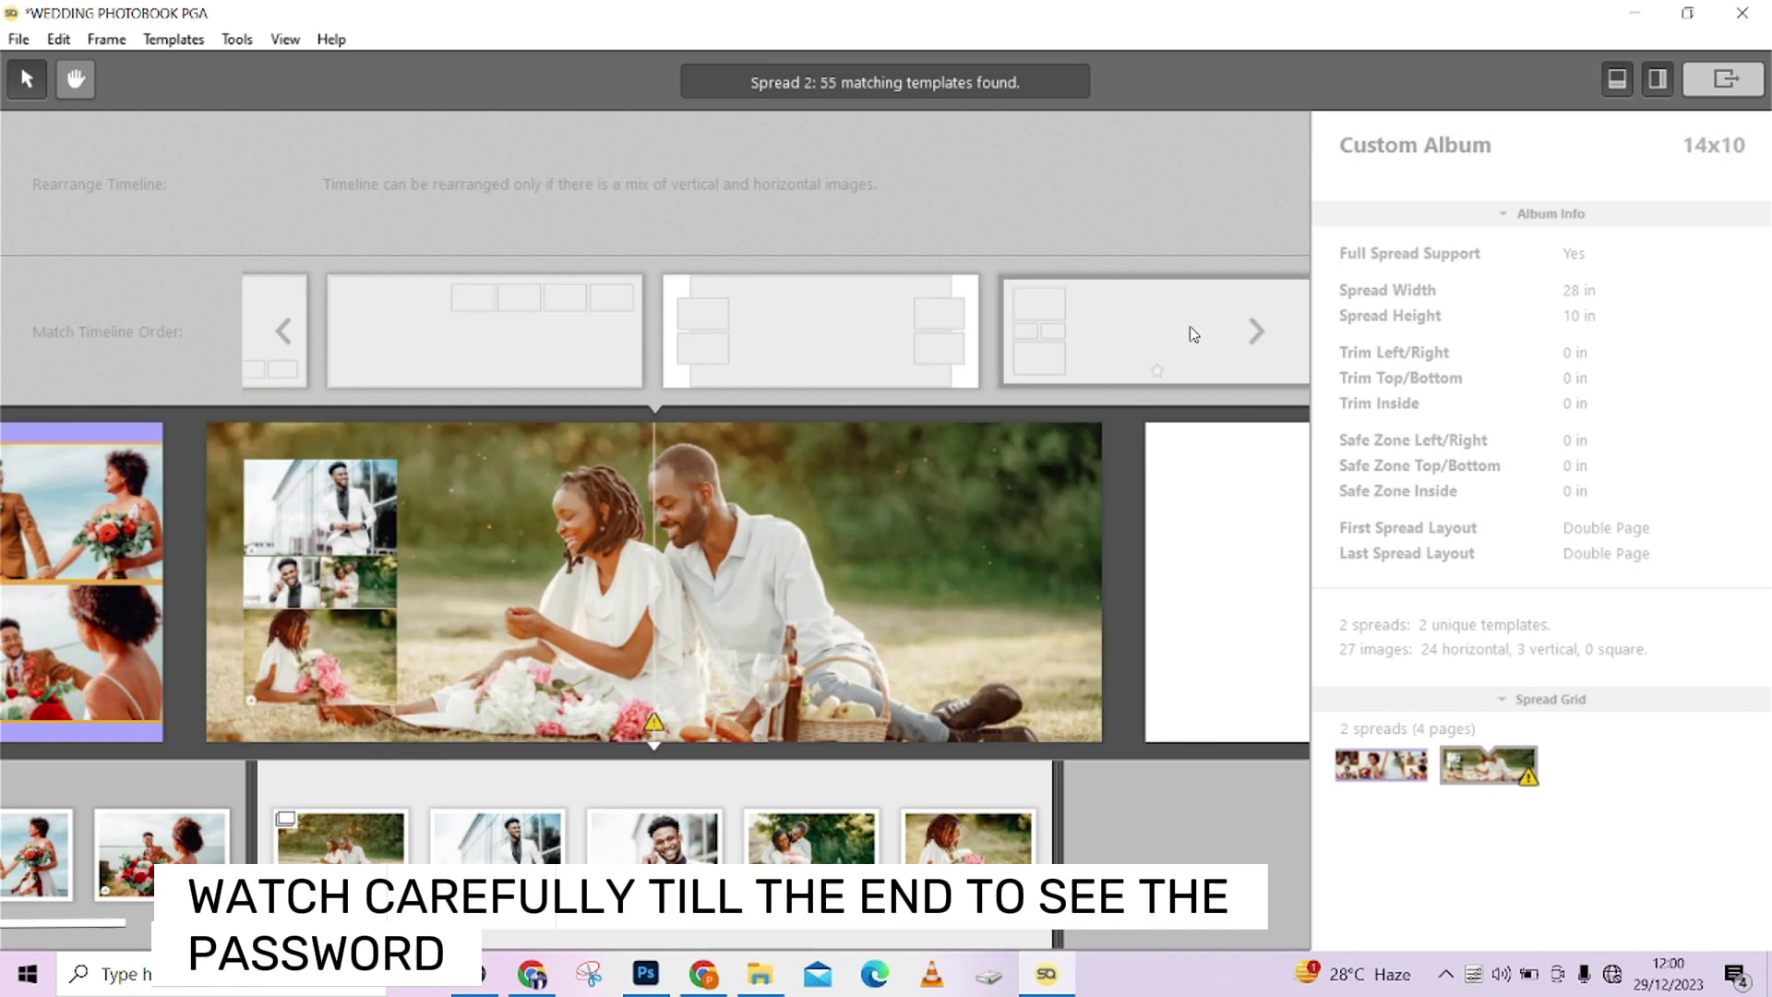
{"action": "left_click", "coordinate": [1259, 333]}
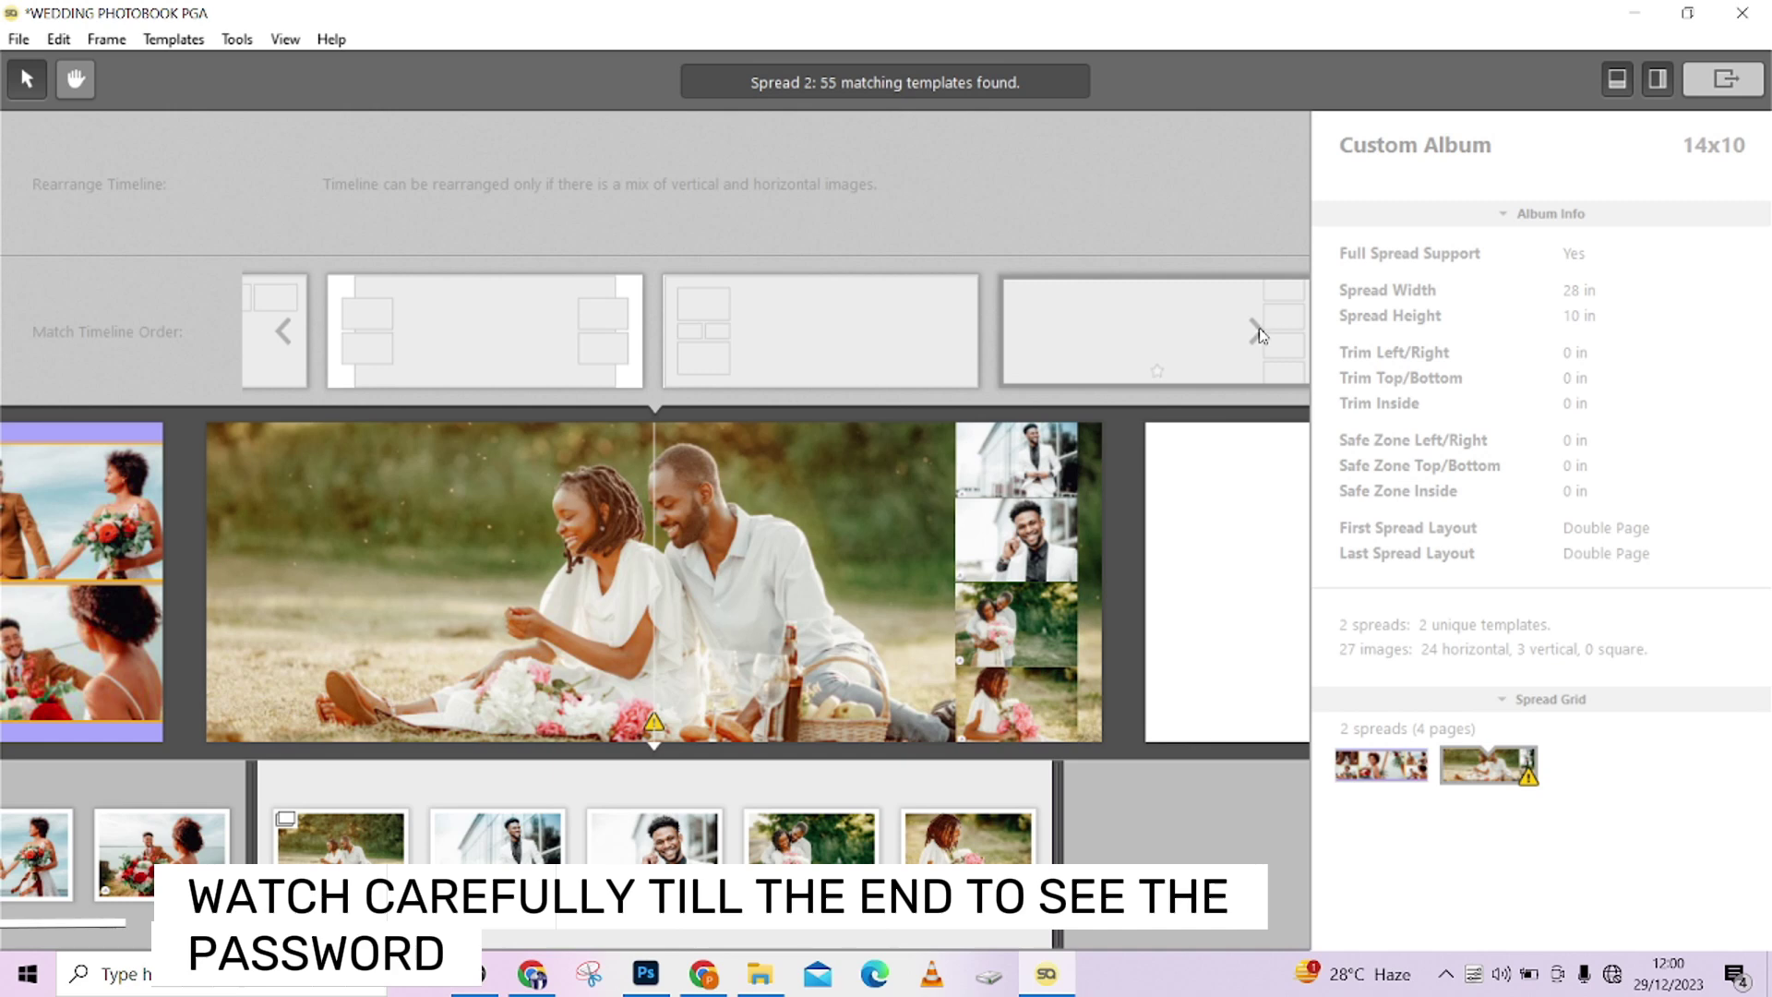
{"action": "left_click", "coordinate": [1259, 334]}
{"action": "left_click", "coordinate": [1259, 334]}
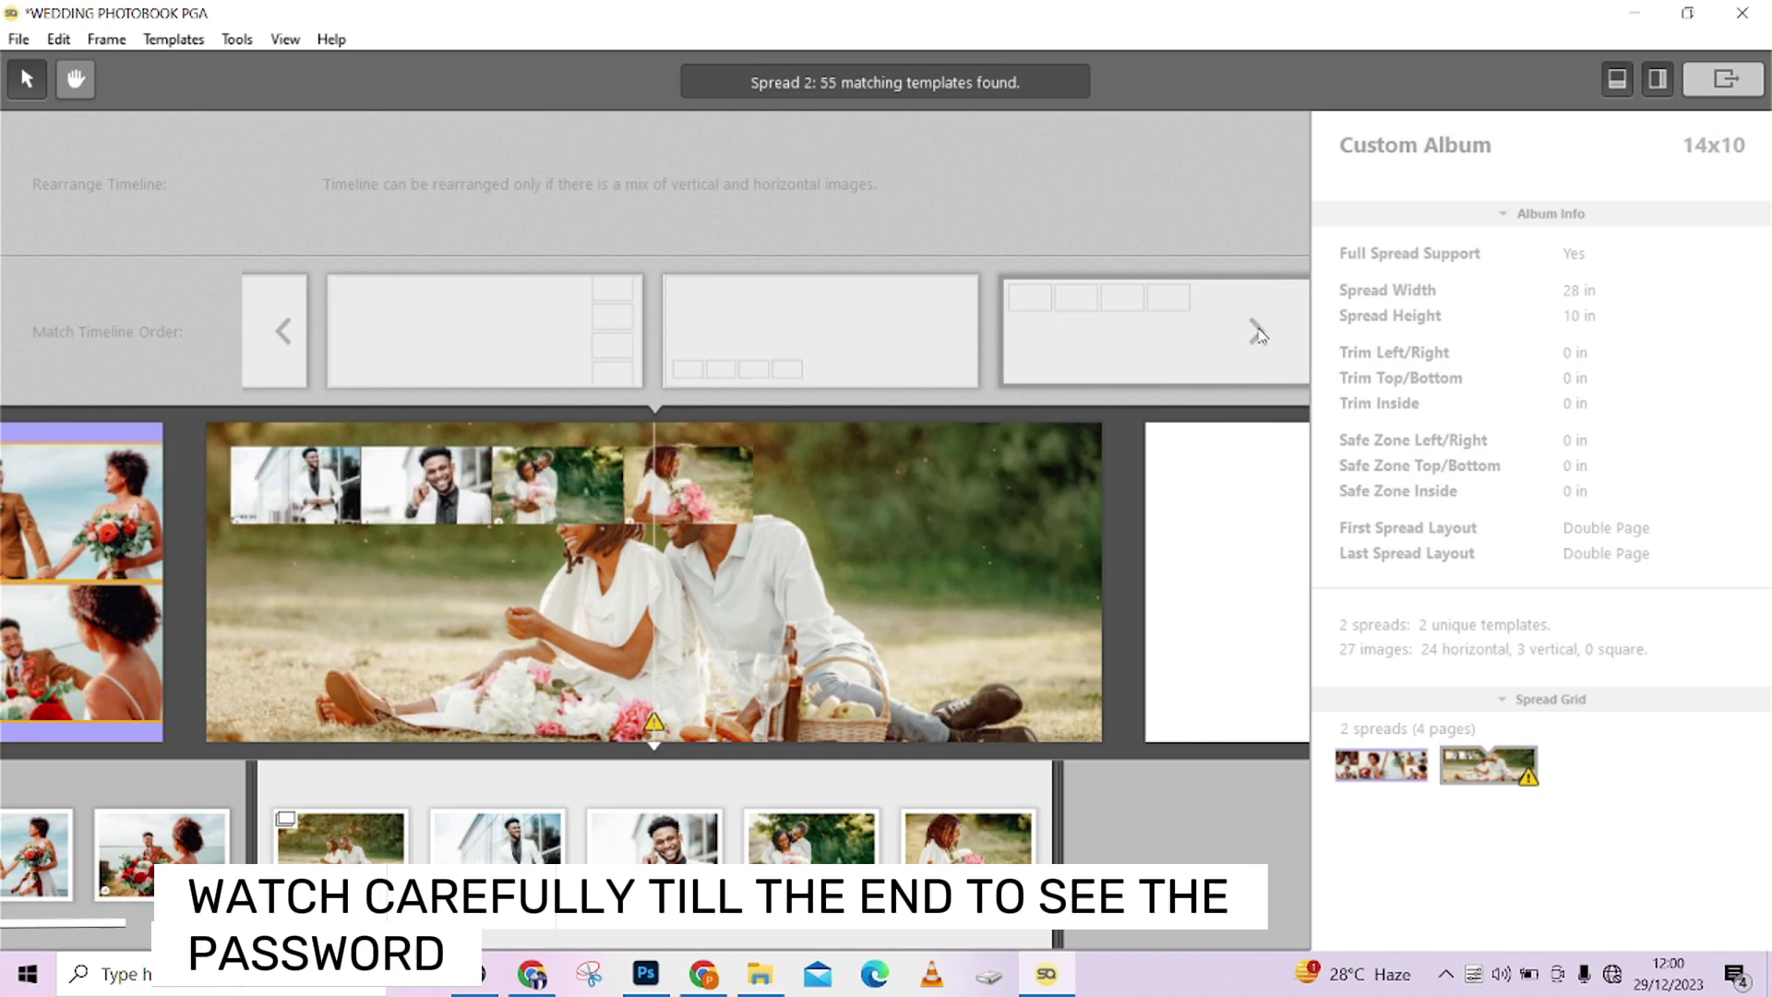
{"action": "left_click", "coordinate": [1259, 334]}
{"action": "left_click", "coordinate": [1259, 334]}
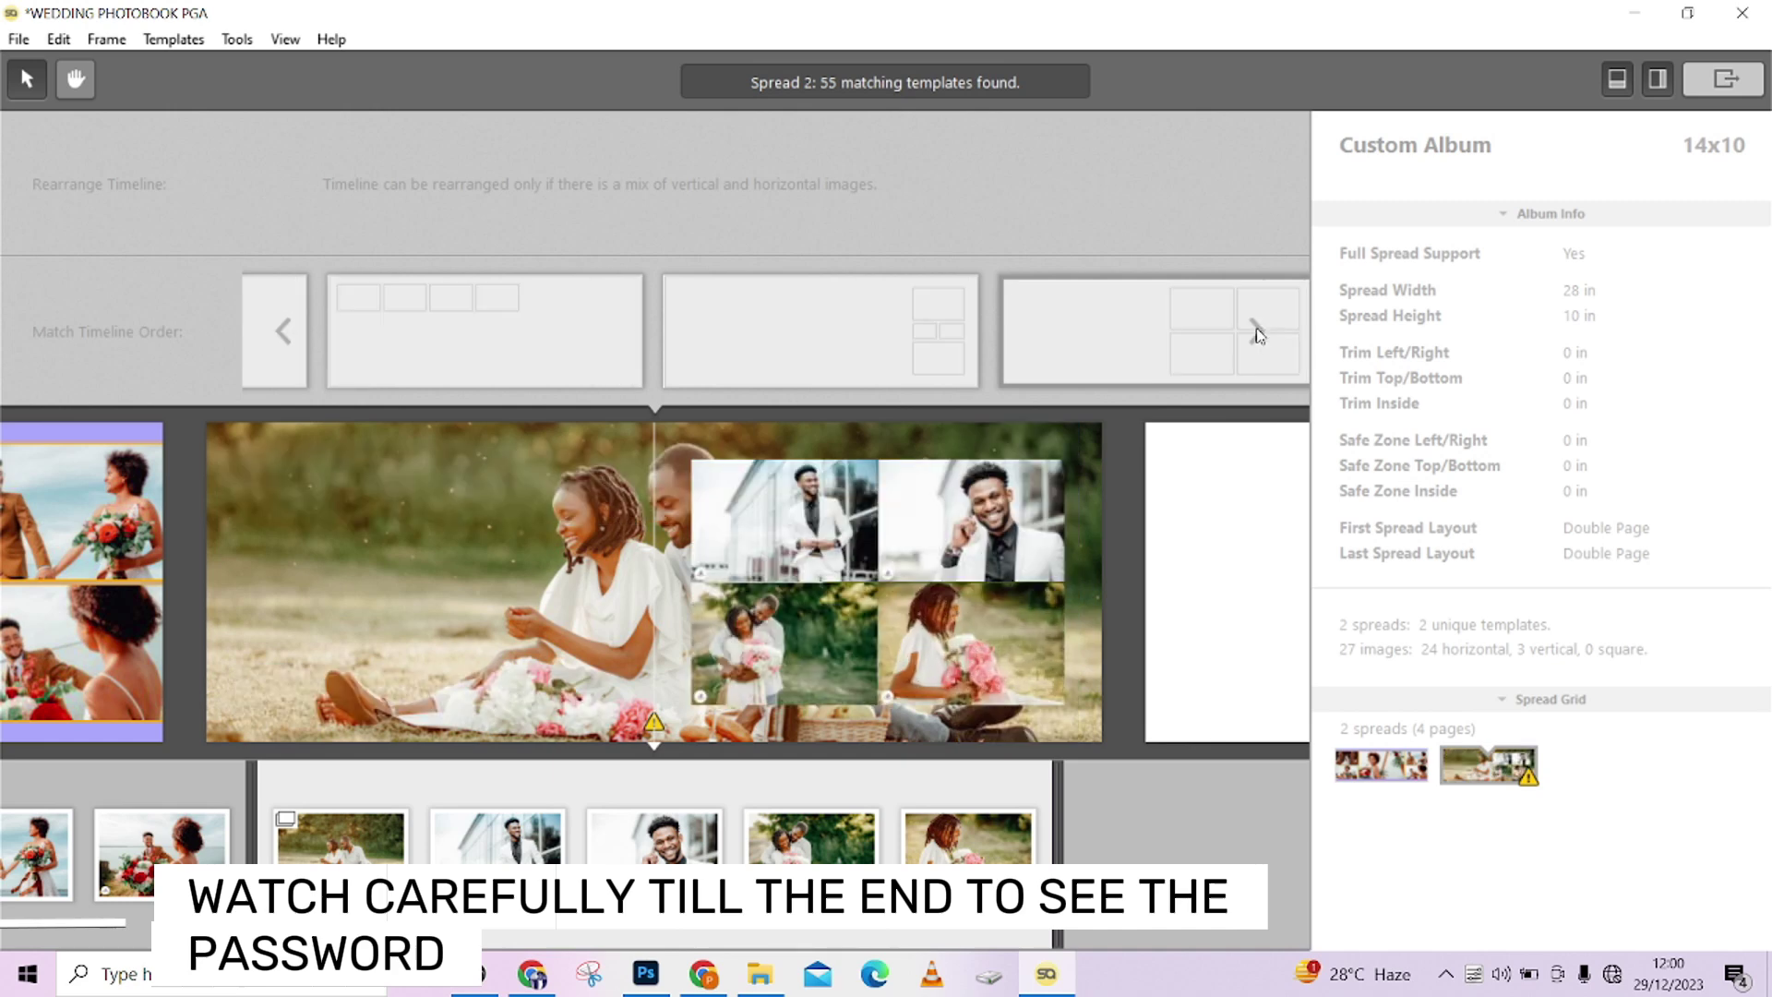
{"action": "left_click", "coordinate": [1259, 334]}
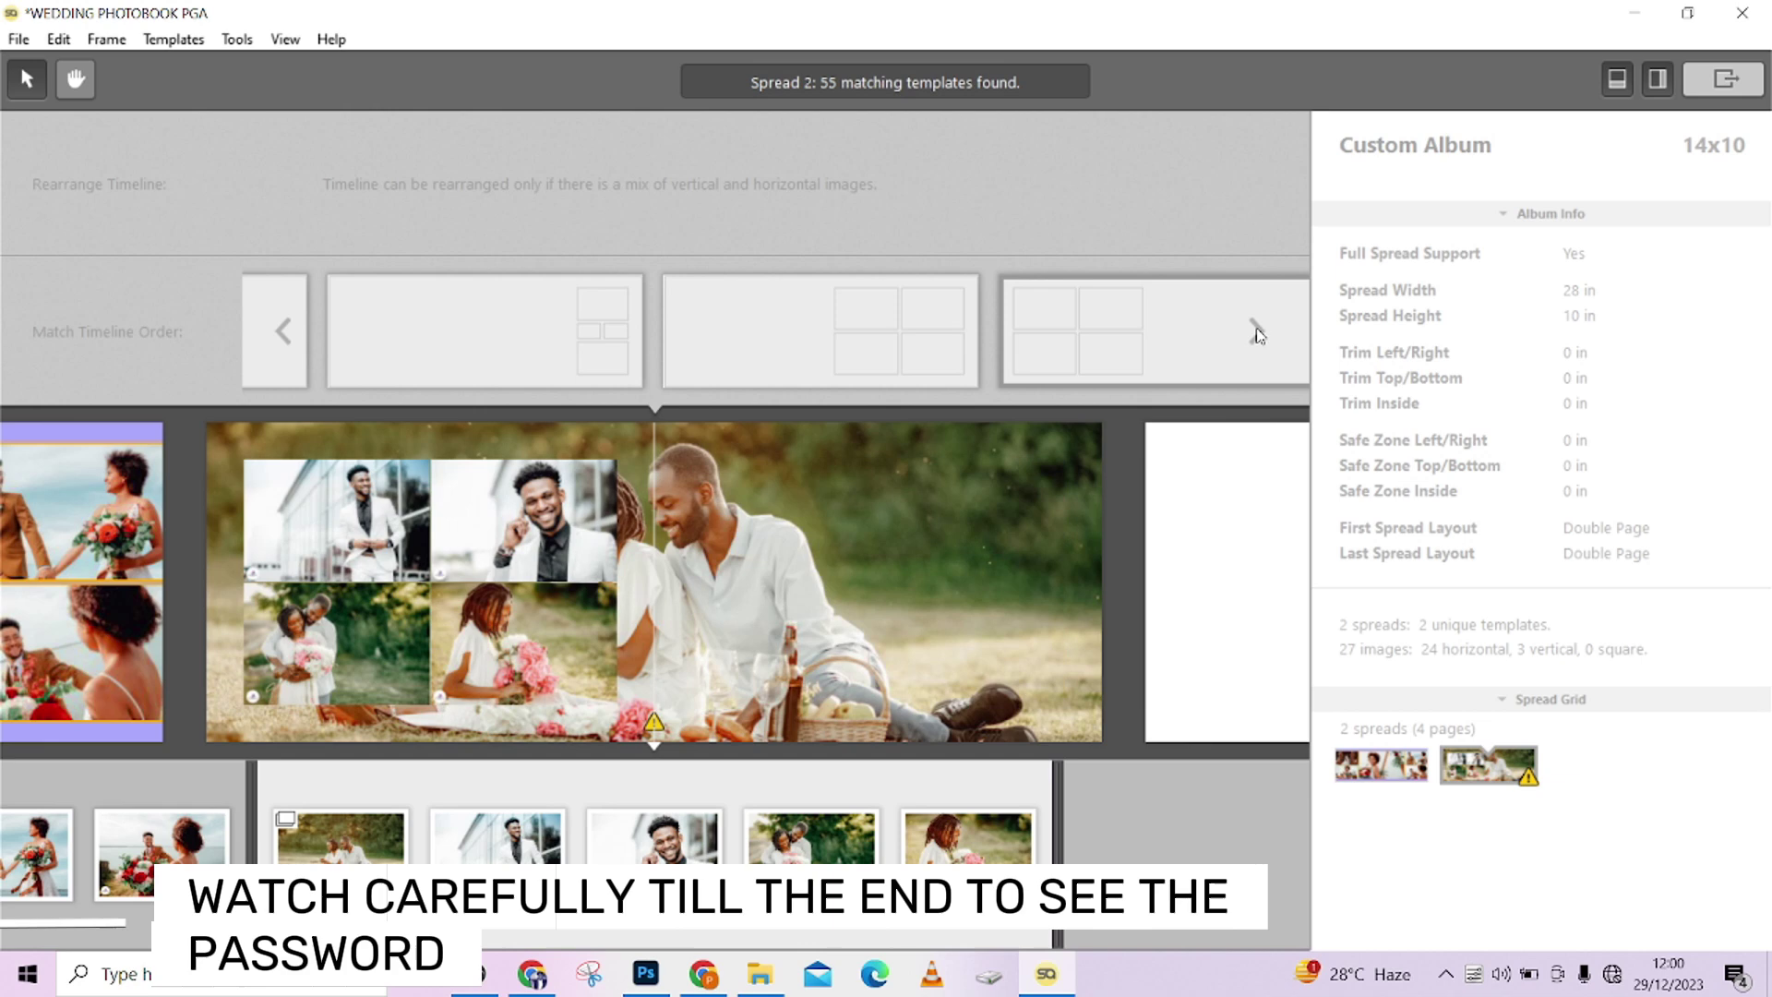
{"action": "left_click", "coordinate": [1259, 334]}
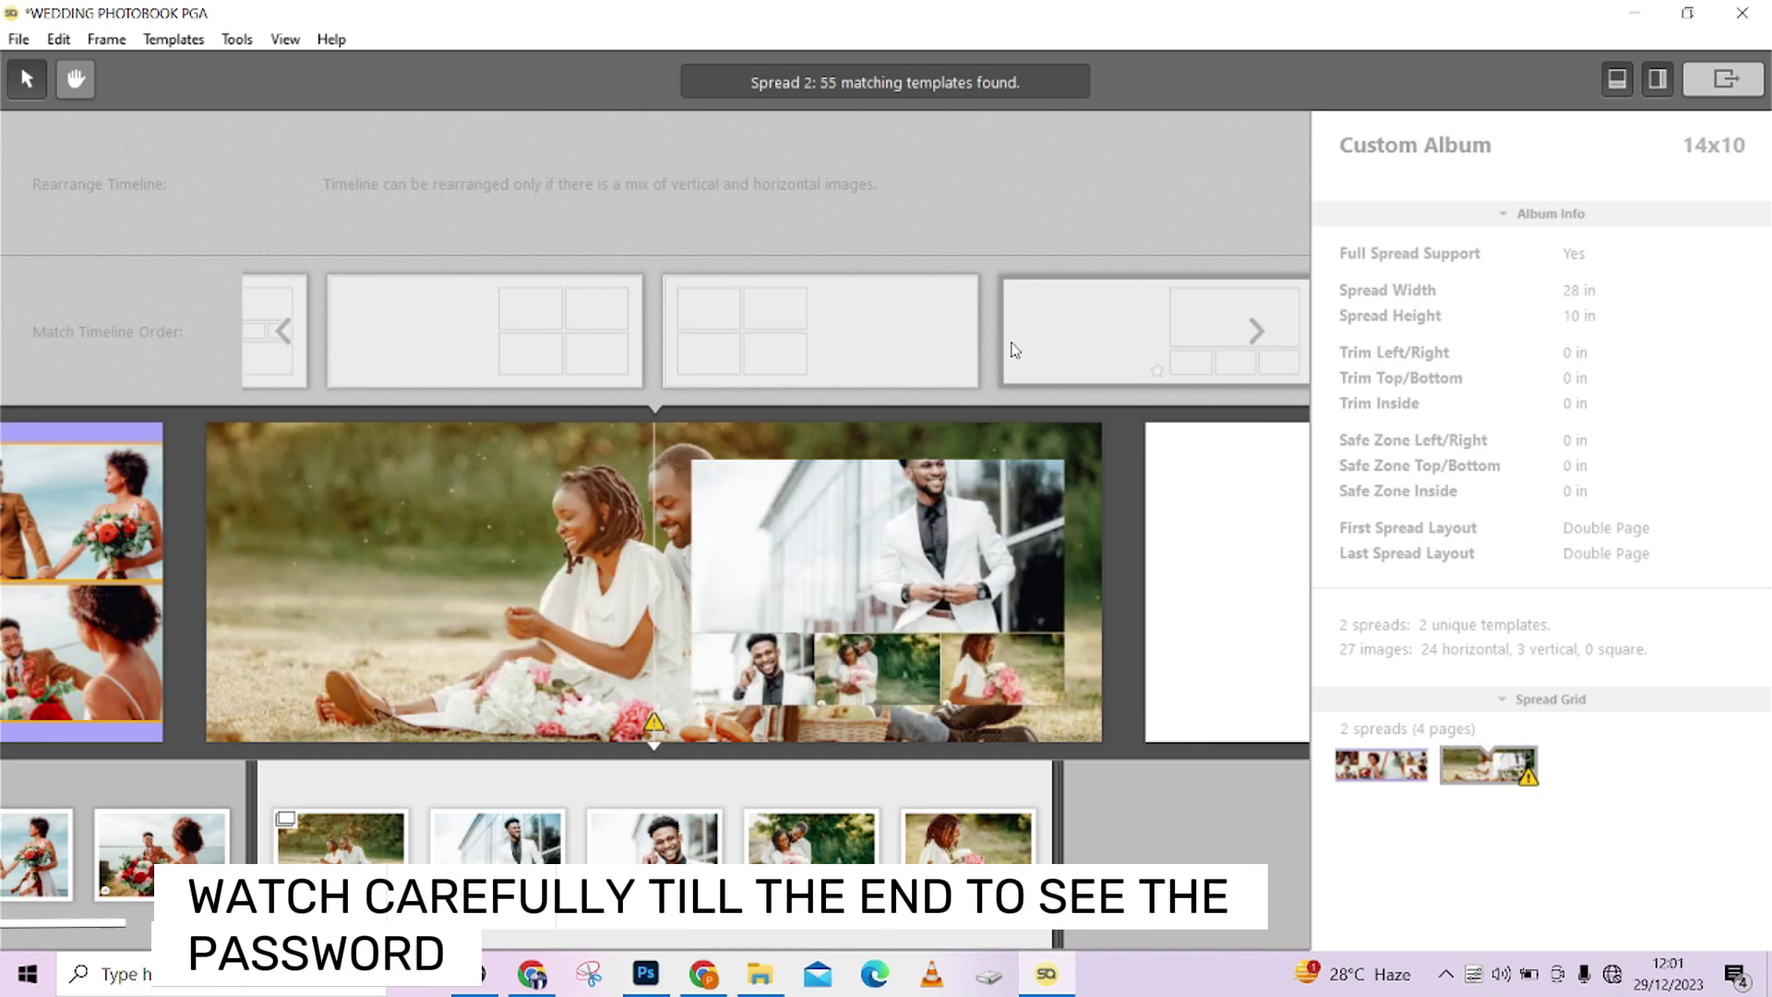
{"action": "left_click", "coordinate": [1261, 334]}
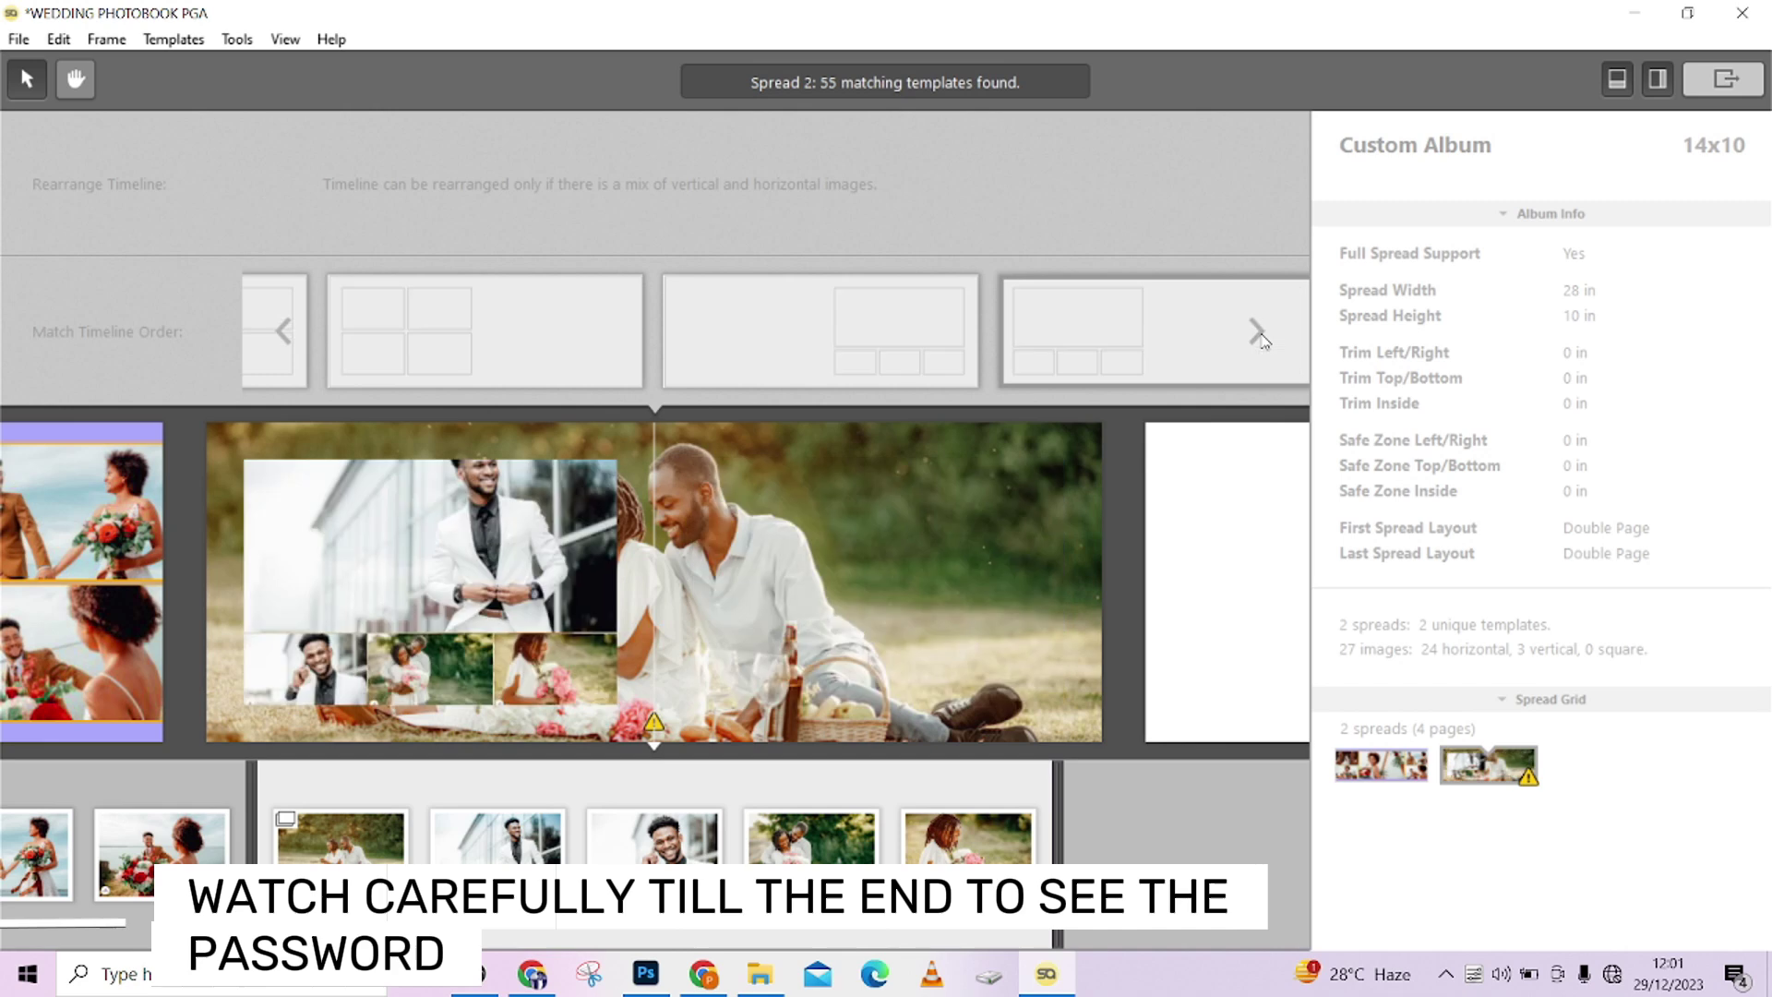
{"action": "left_click", "coordinate": [1267, 335]}
{"action": "left_click", "coordinate": [1272, 334]}
{"action": "left_click", "coordinate": [1272, 335]}
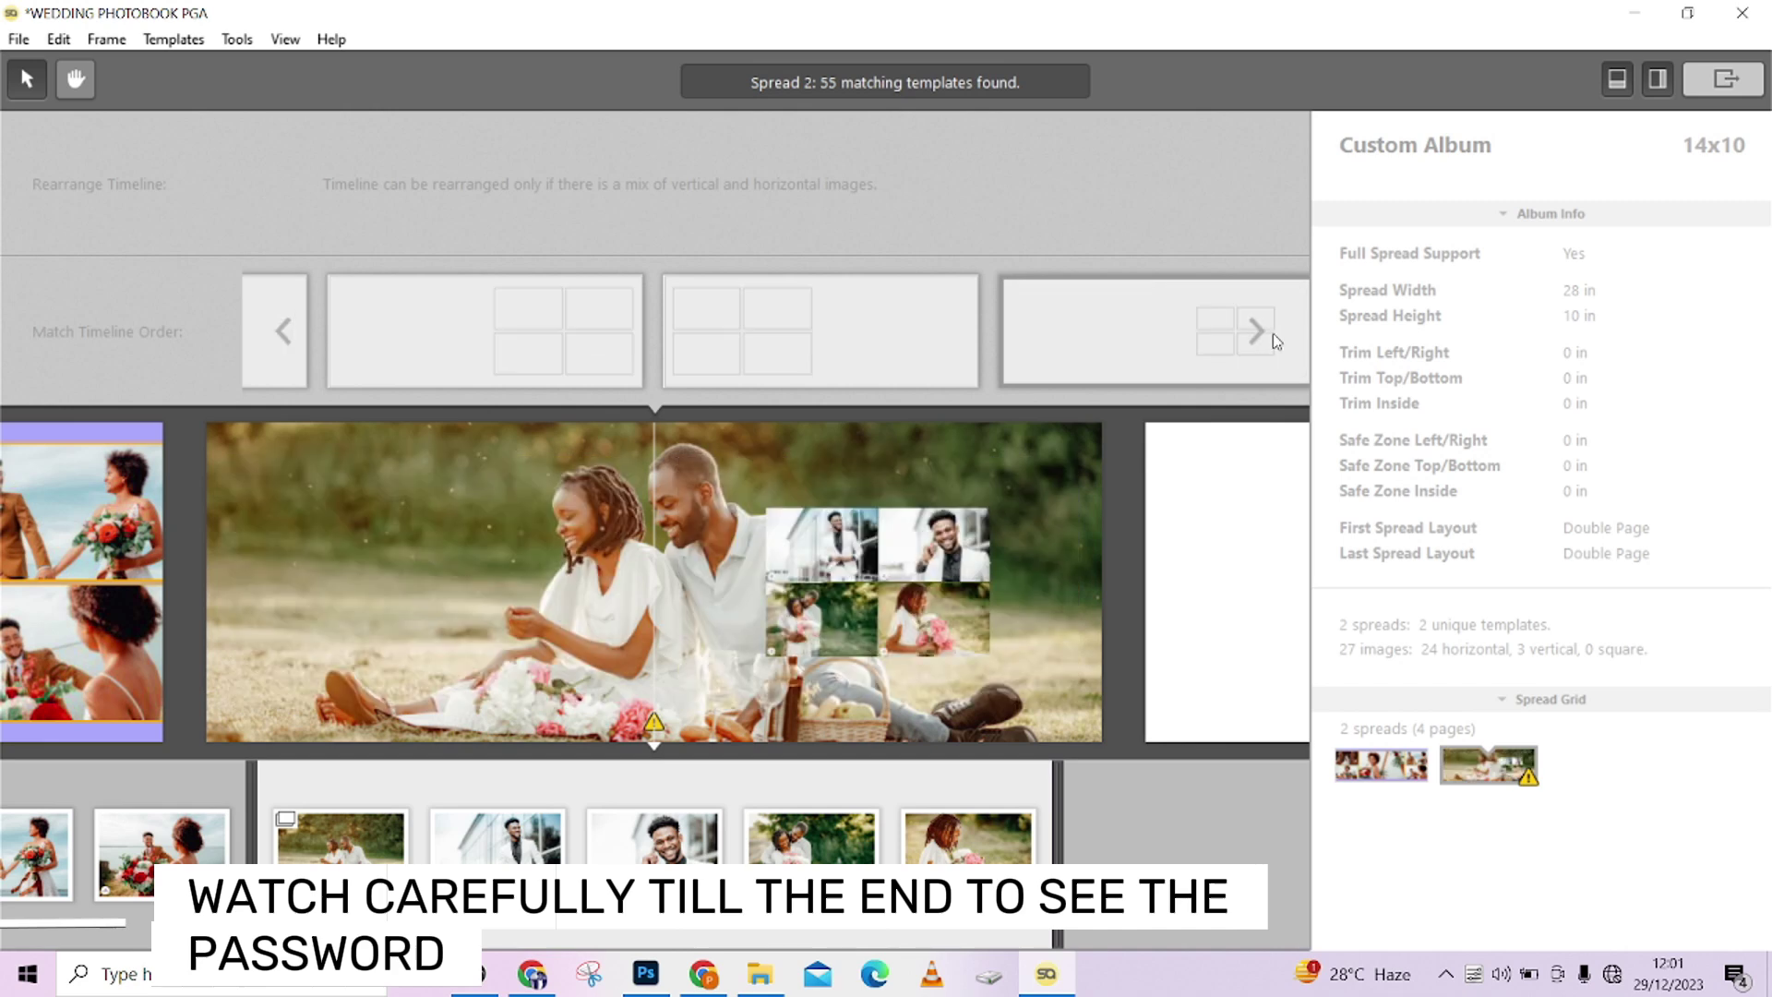
{"action": "left_click", "coordinate": [1162, 343]}
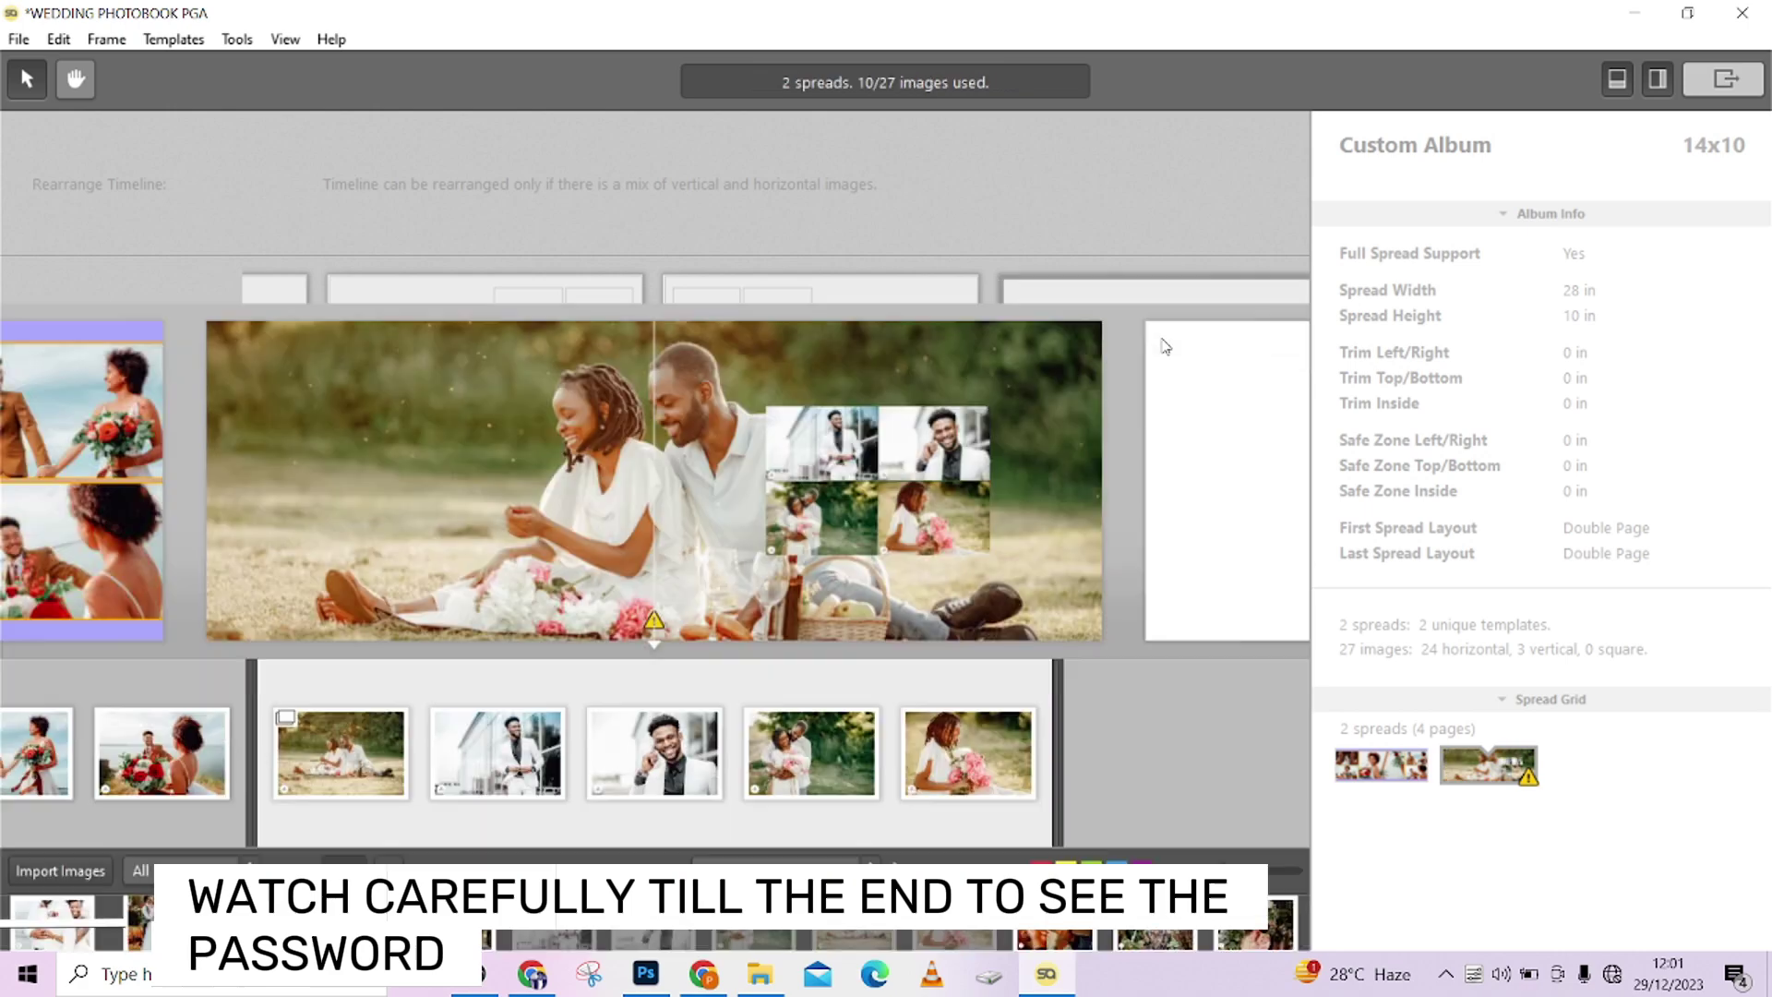
Step: Check the small photos and the background image of spread 2, and open the spread in the spread designer
{"action": "left_click", "coordinate": [815, 260]}
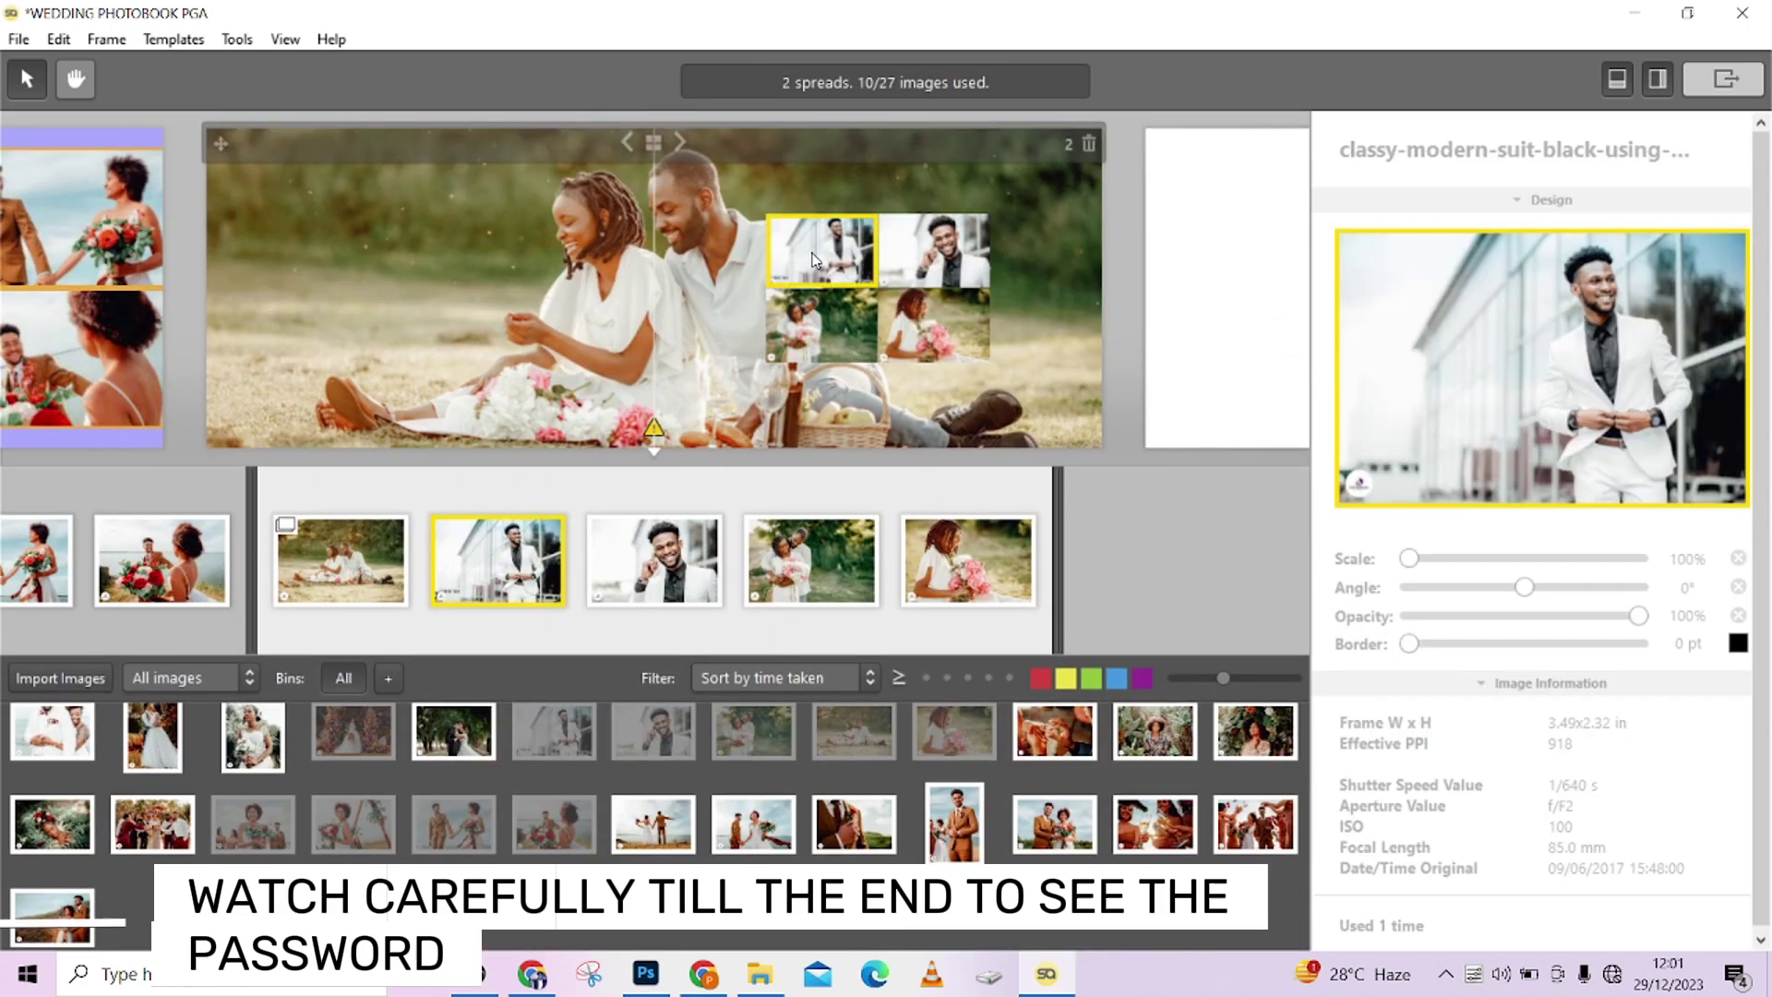
{"action": "left_click", "coordinate": [943, 266]}
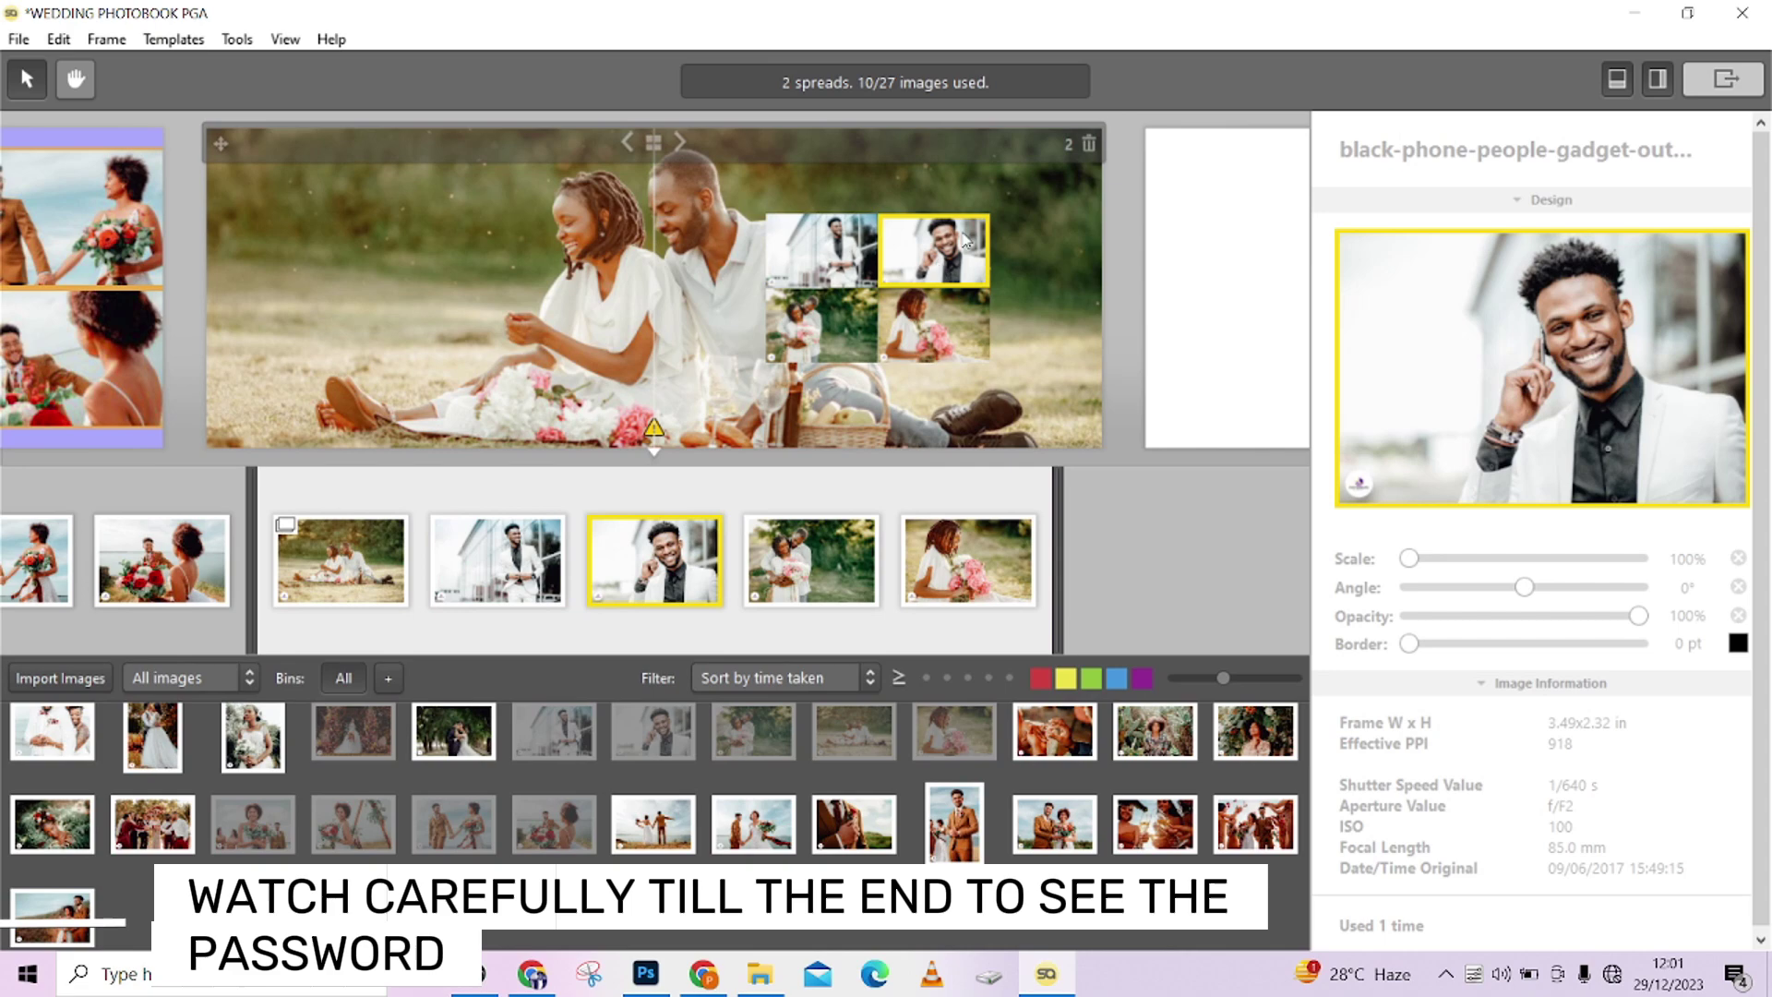
{"action": "left_click", "coordinate": [1049, 226]}
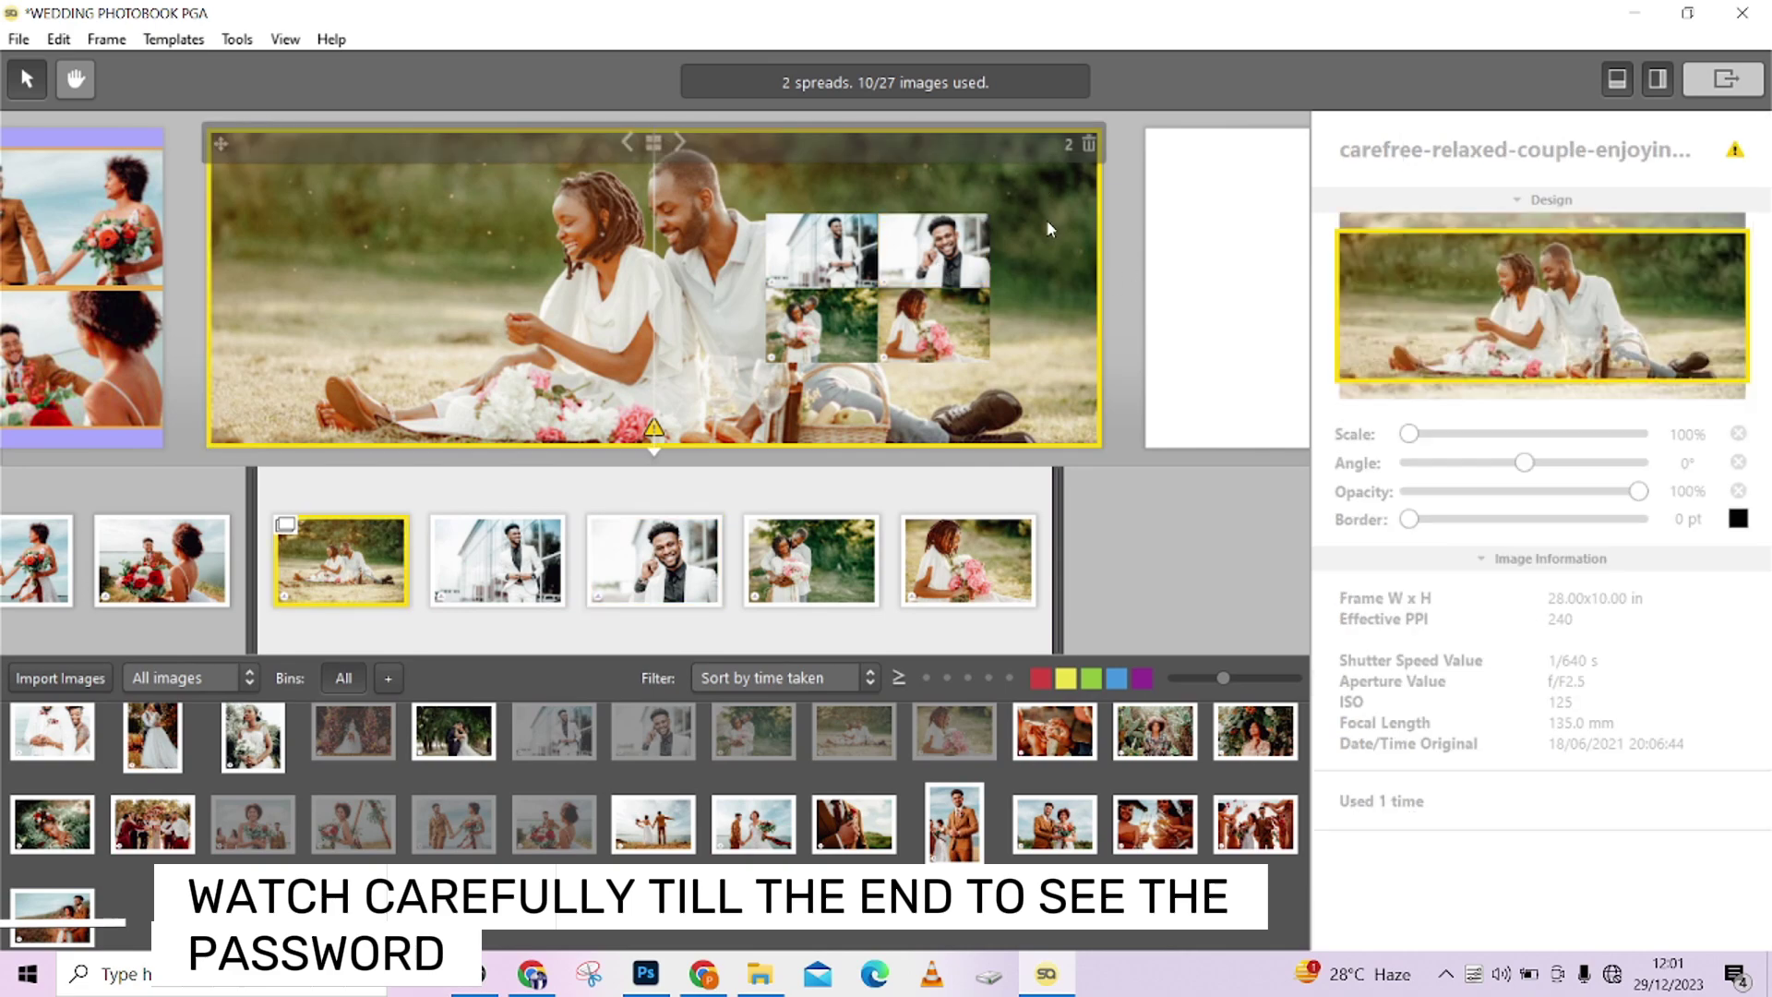
{"action": "double_click", "coordinate": [1028, 230]}
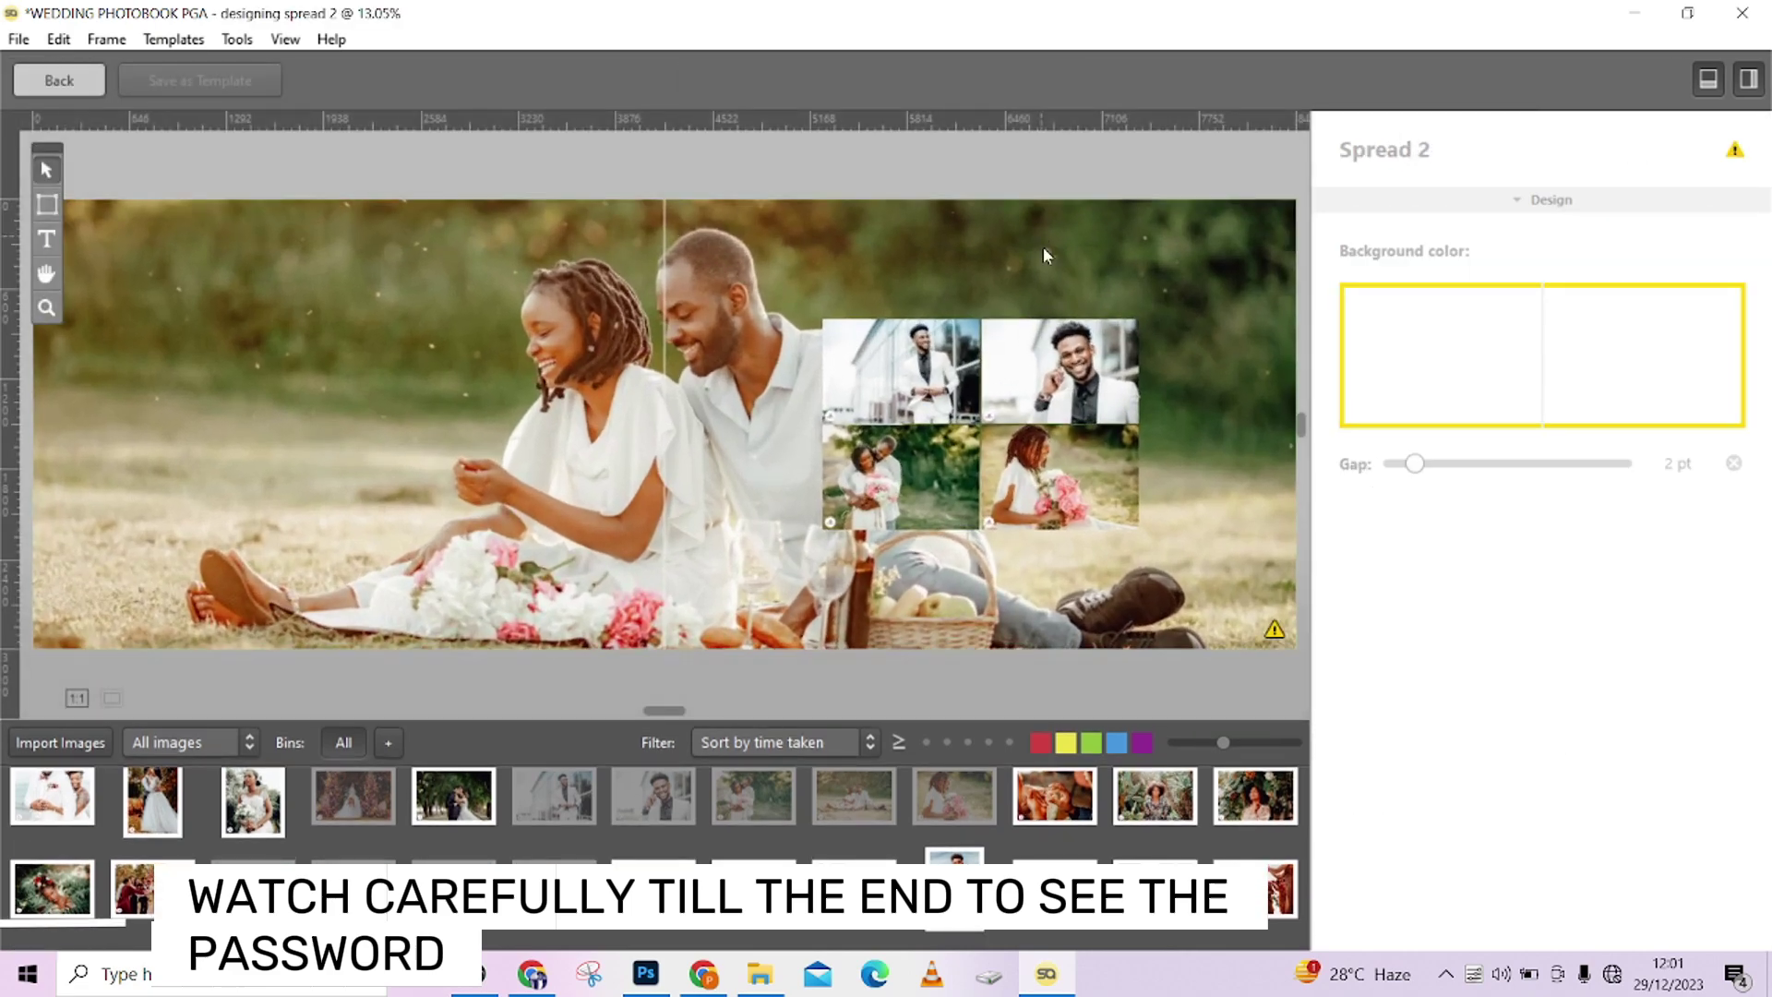
Step: Try to enlarge three of the four small photos on spread 2 together, and undo the resize
{"action": "left_click", "coordinate": [841, 352]}
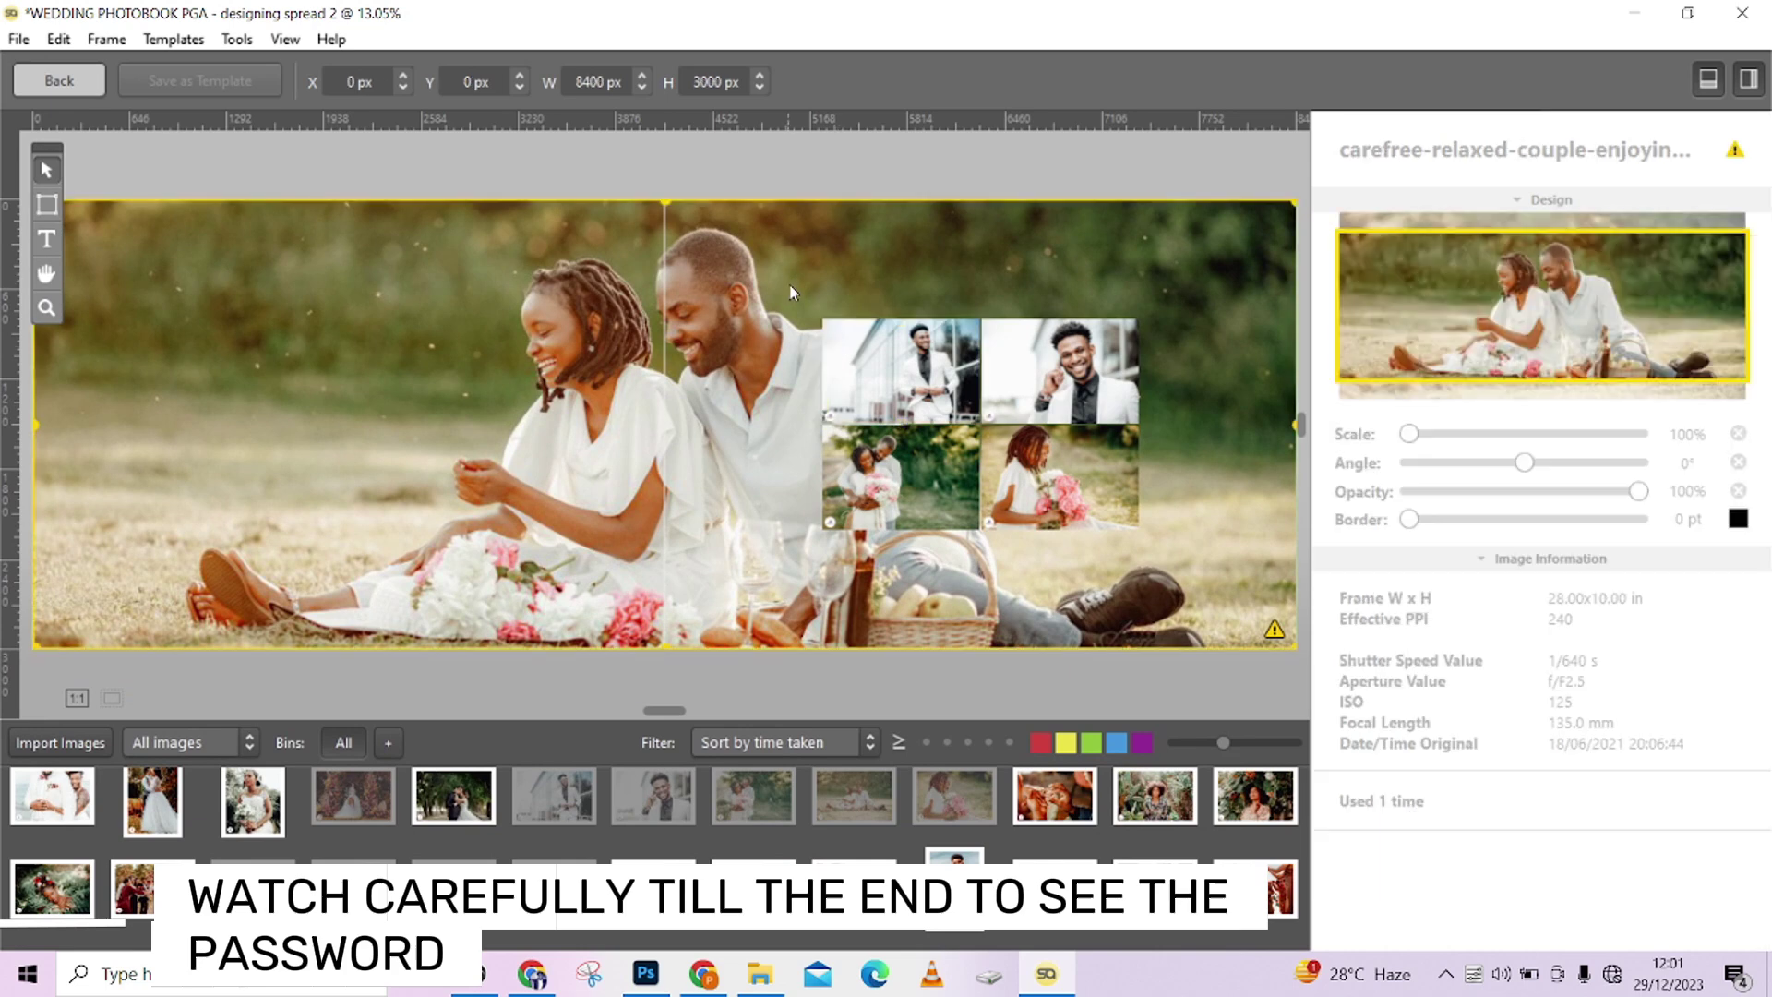
{"action": "left_click", "coordinate": [1051, 386], "text": "shift"}
{"action": "left_click", "coordinate": [1060, 472], "text": "shift"}
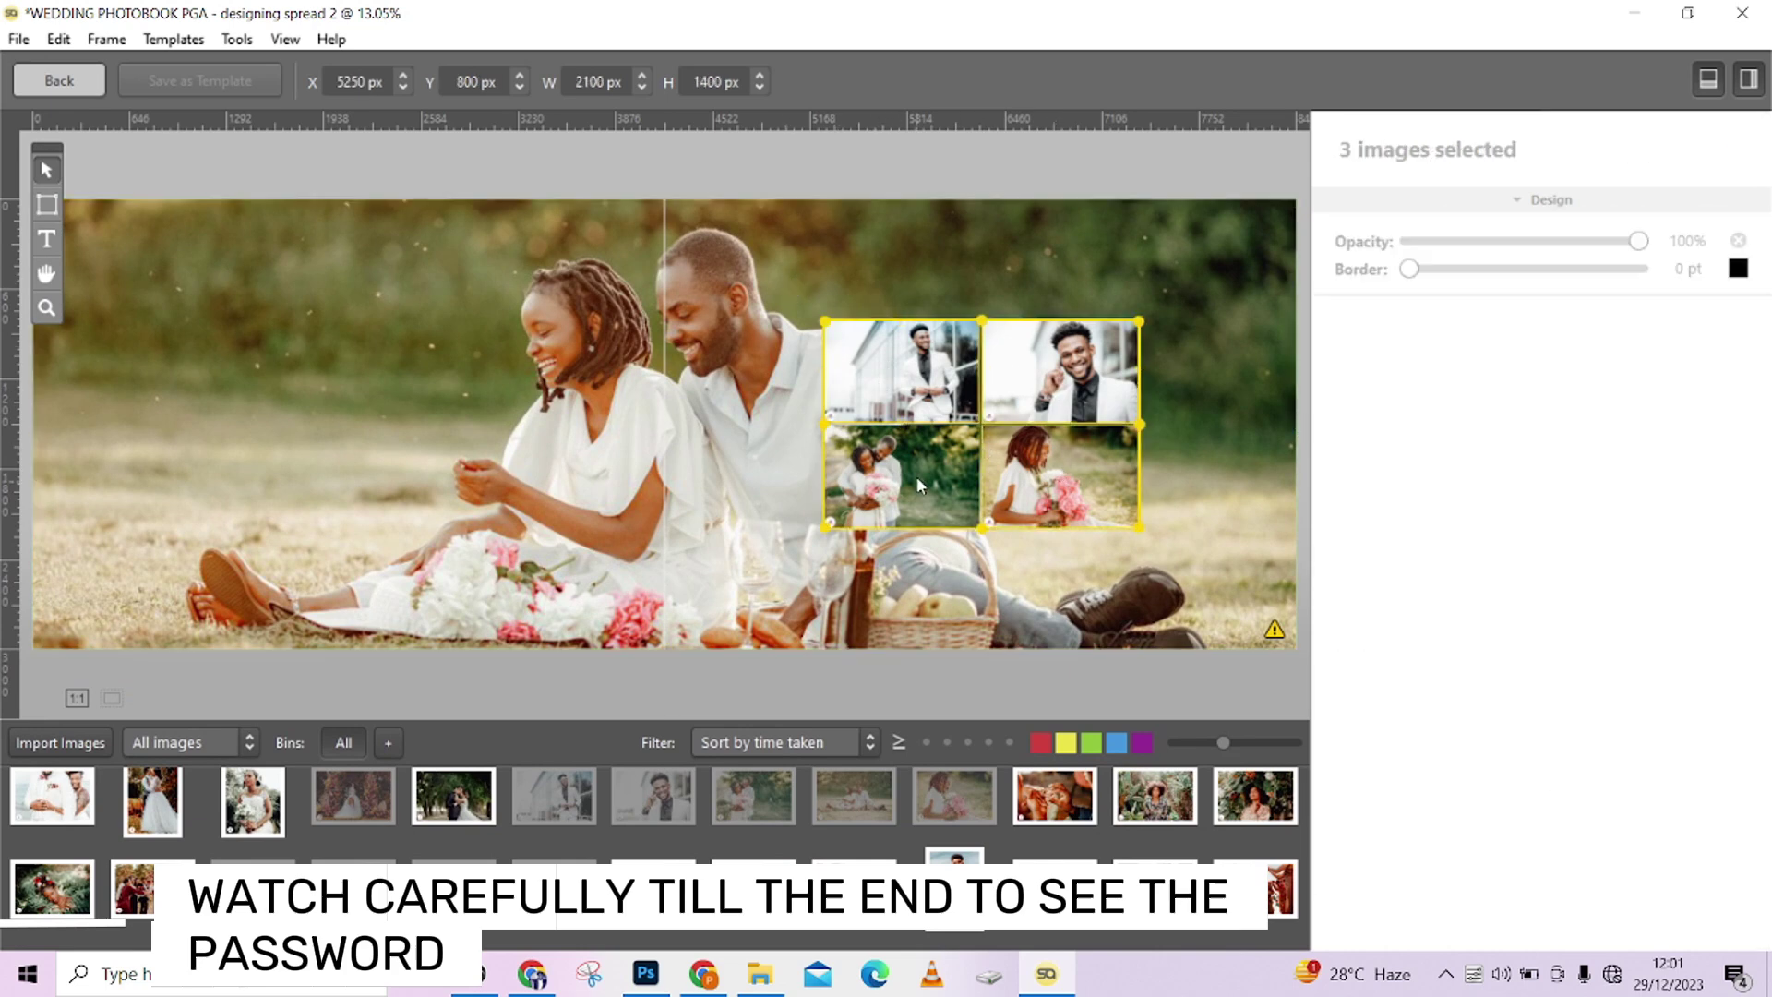
{"action": "left_click_drag", "start_coordinate": [820, 319], "coordinate": [773, 282]}
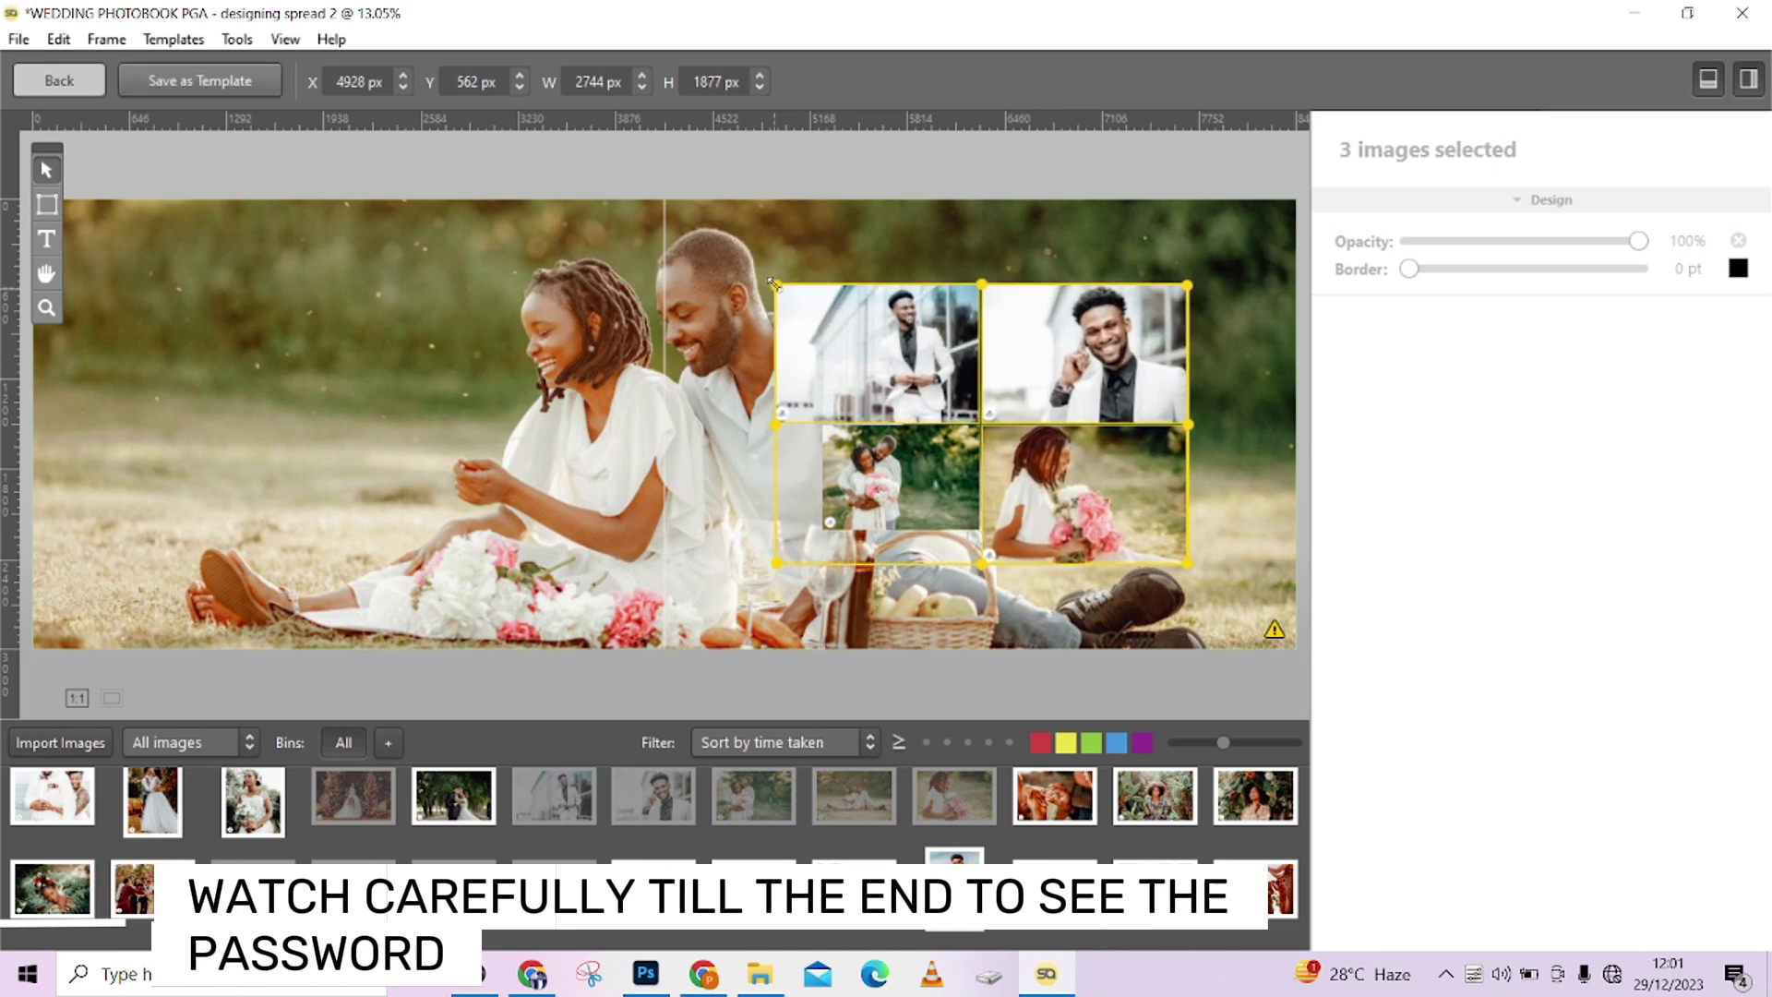
{"action": "key", "text": "ctrl+z"}
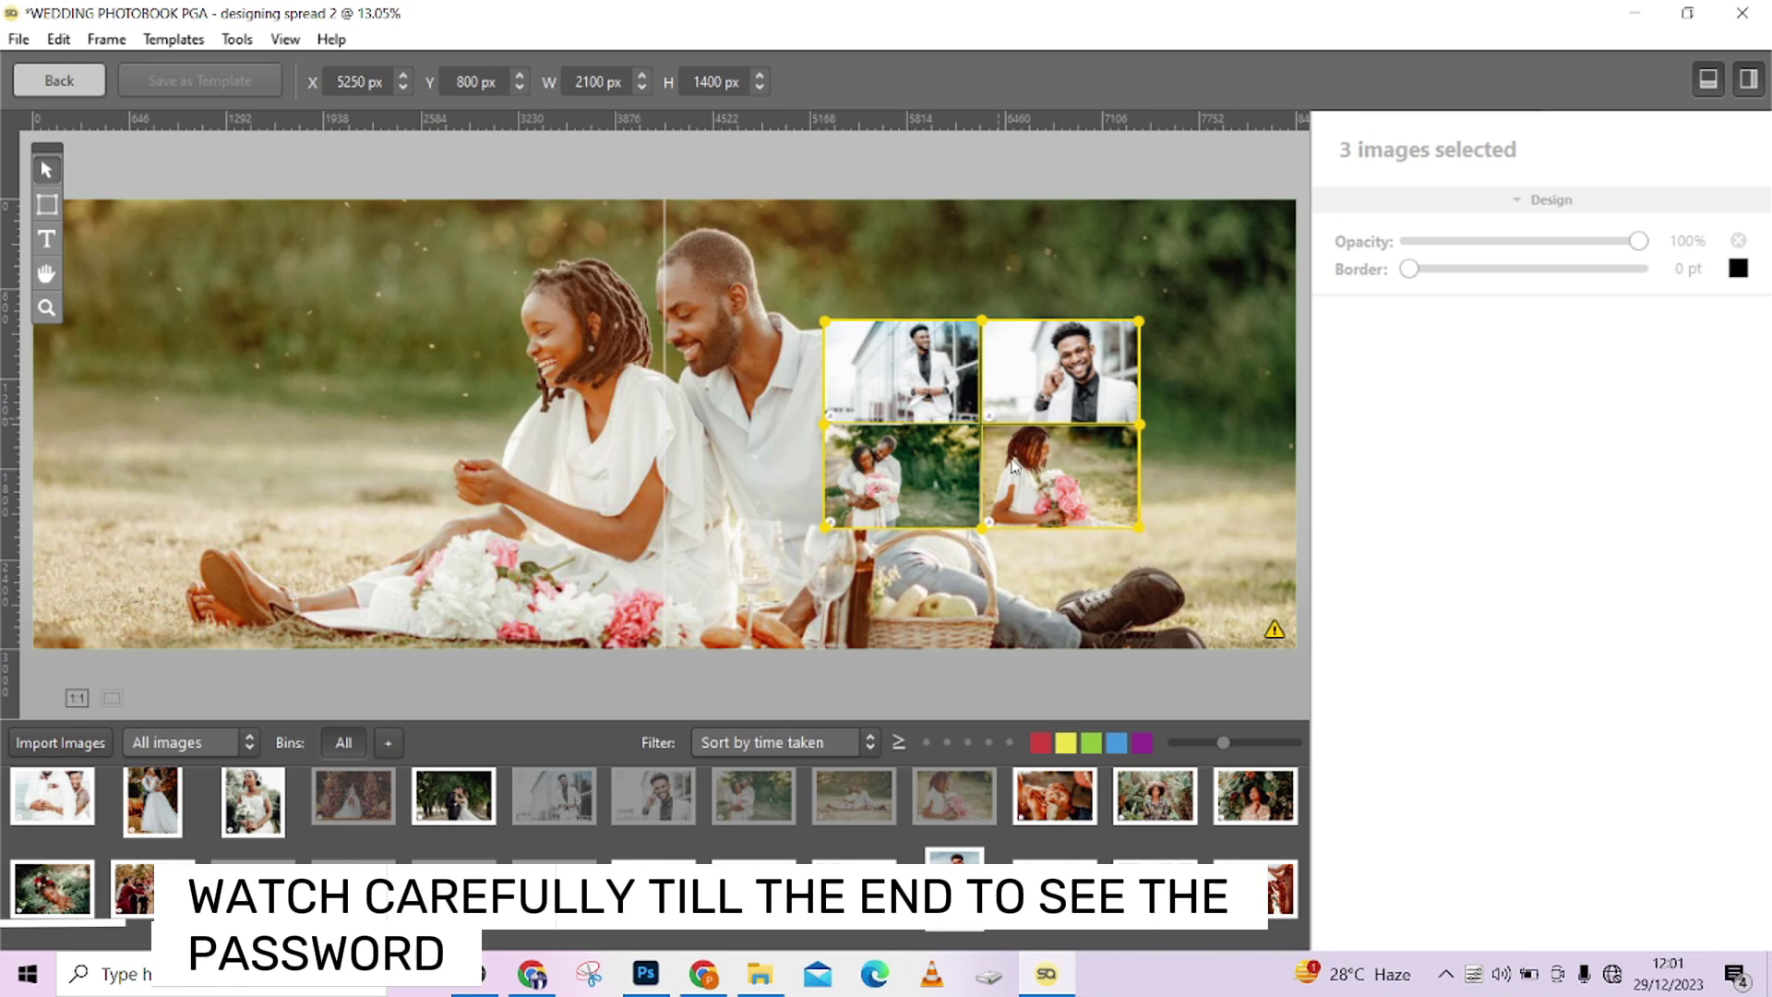
Step: Enlarge all four small photos of spread 2 together to a block about 2790 x 1860 px, and return to the album view
{"action": "left_click", "coordinate": [1064, 290]}
{"action": "left_click", "coordinate": [909, 506]}
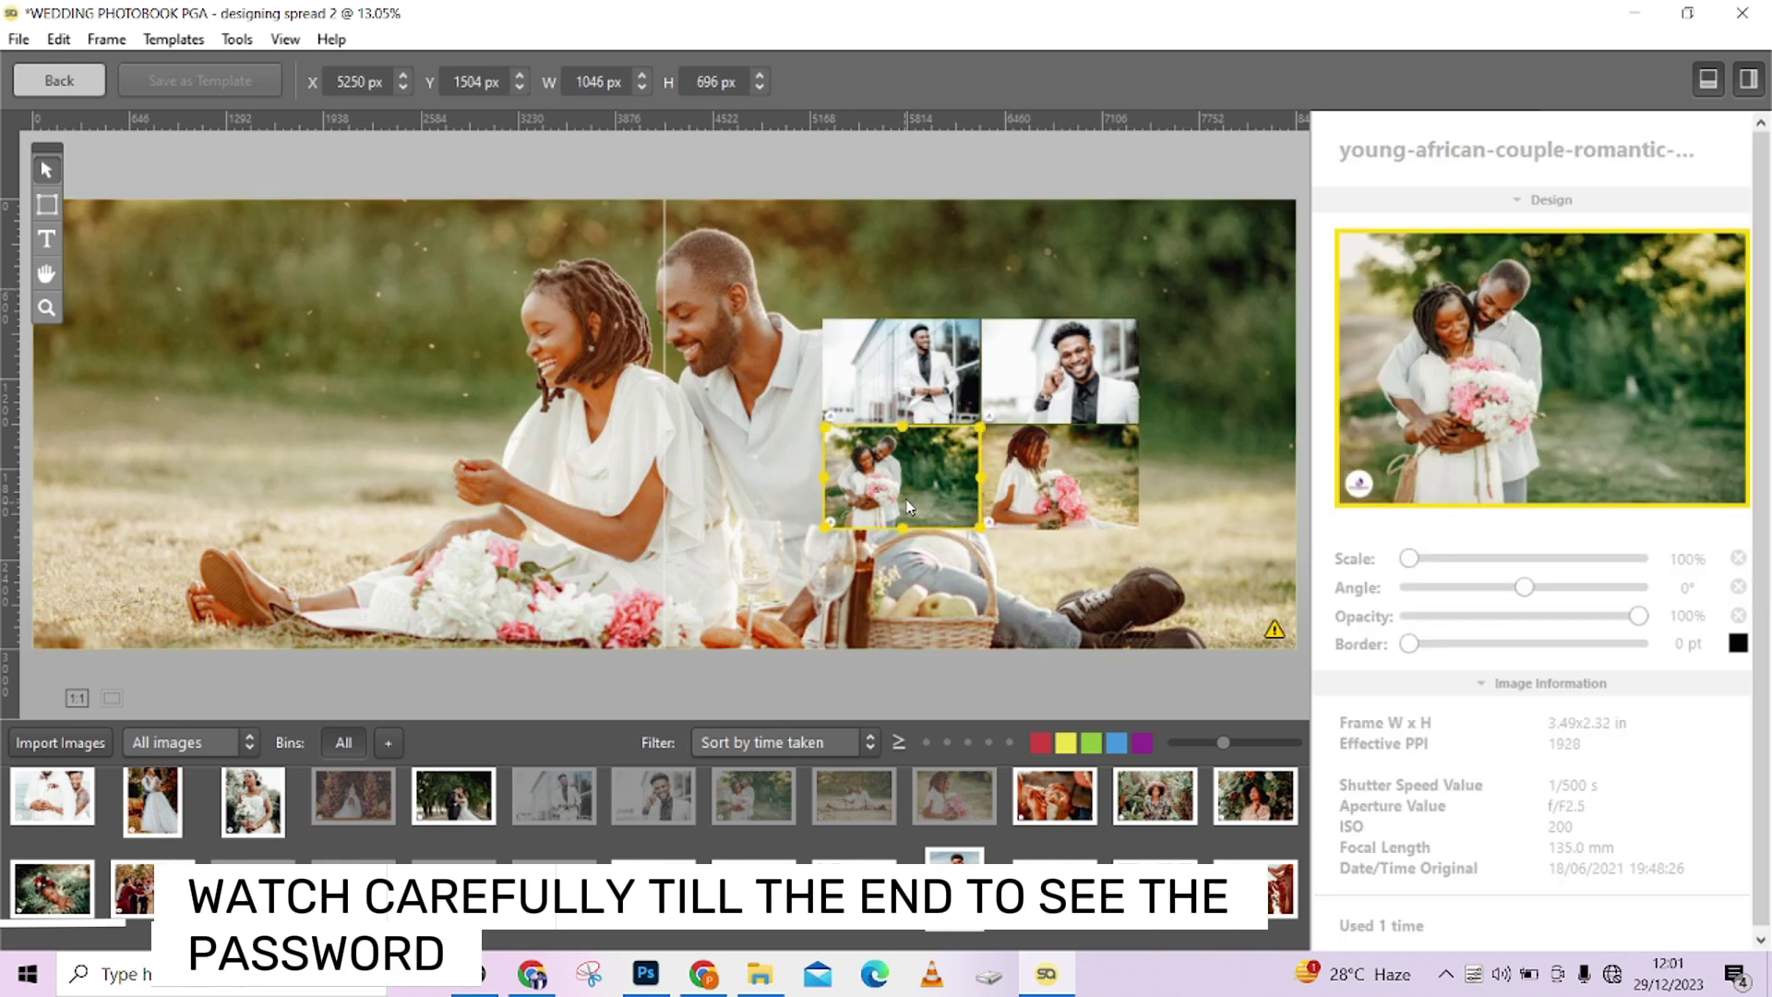
{"action": "left_click", "coordinate": [1066, 480], "text": "shift"}
{"action": "left_click", "coordinate": [1051, 418], "text": "shift"}
{"action": "left_click", "coordinate": [904, 390], "text": "shift"}
{"action": "left_click_drag", "start_coordinate": [820, 316], "coordinate": [774, 287]}
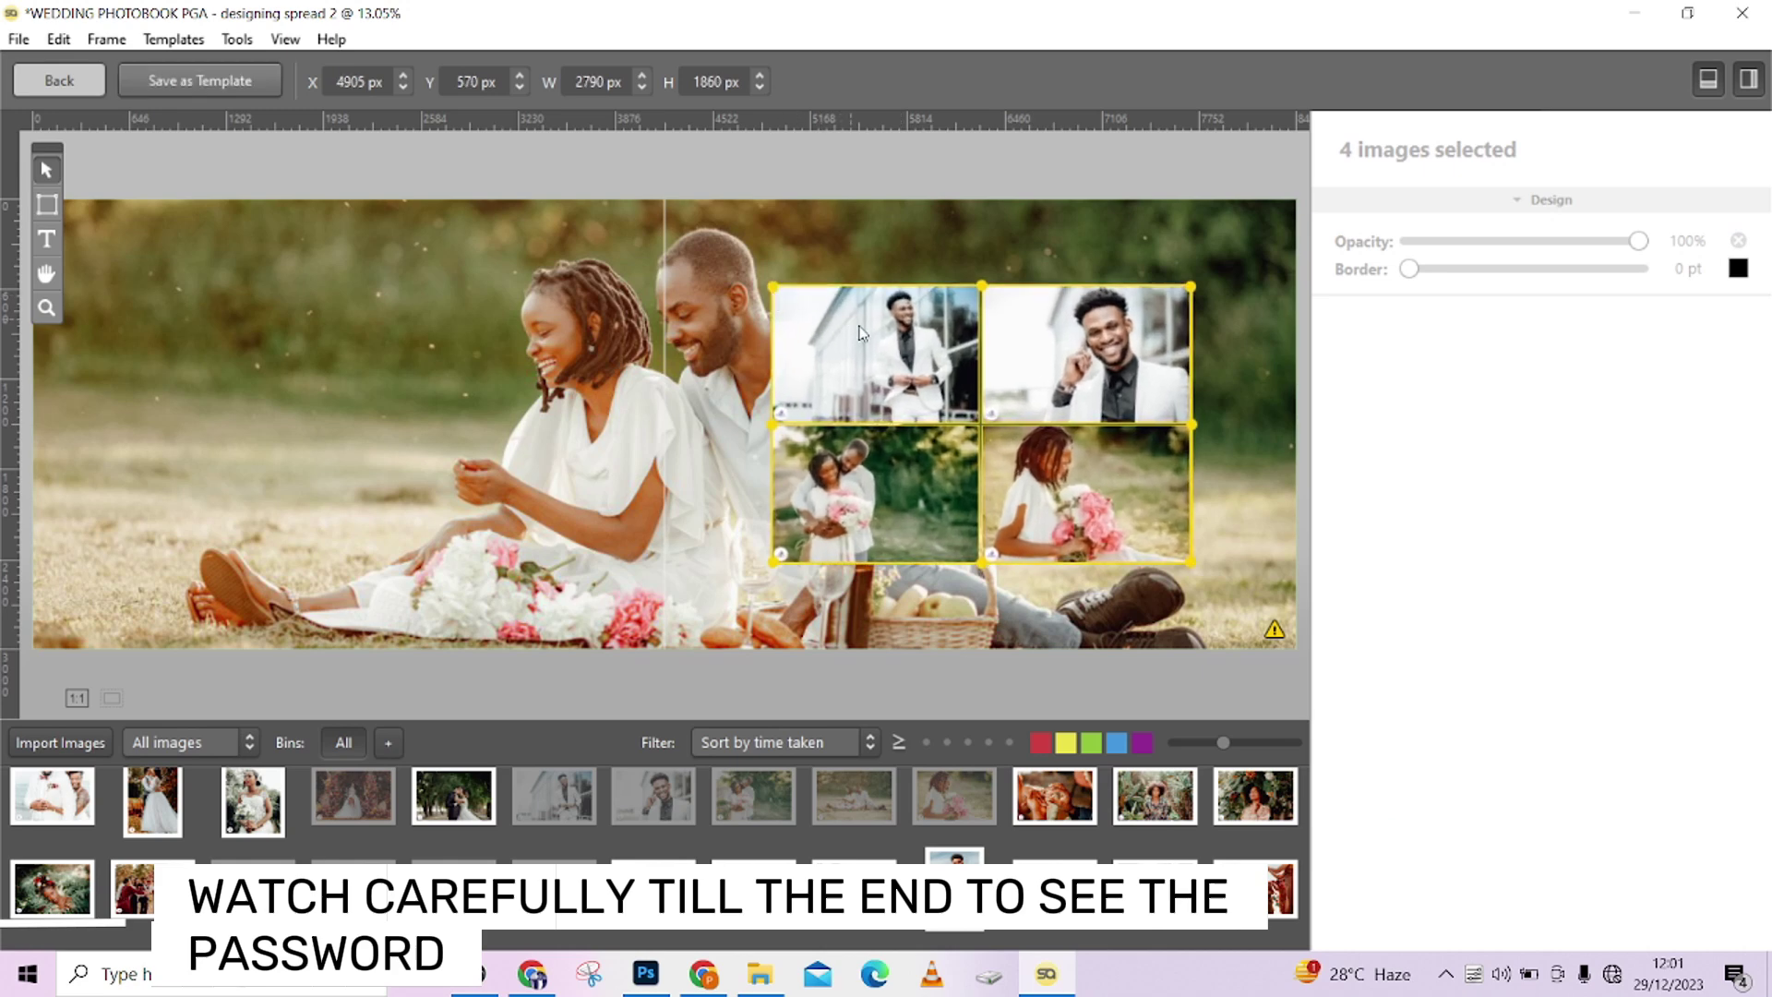
{"action": "left_click", "coordinate": [932, 348]}
{"action": "left_click", "coordinate": [944, 236]}
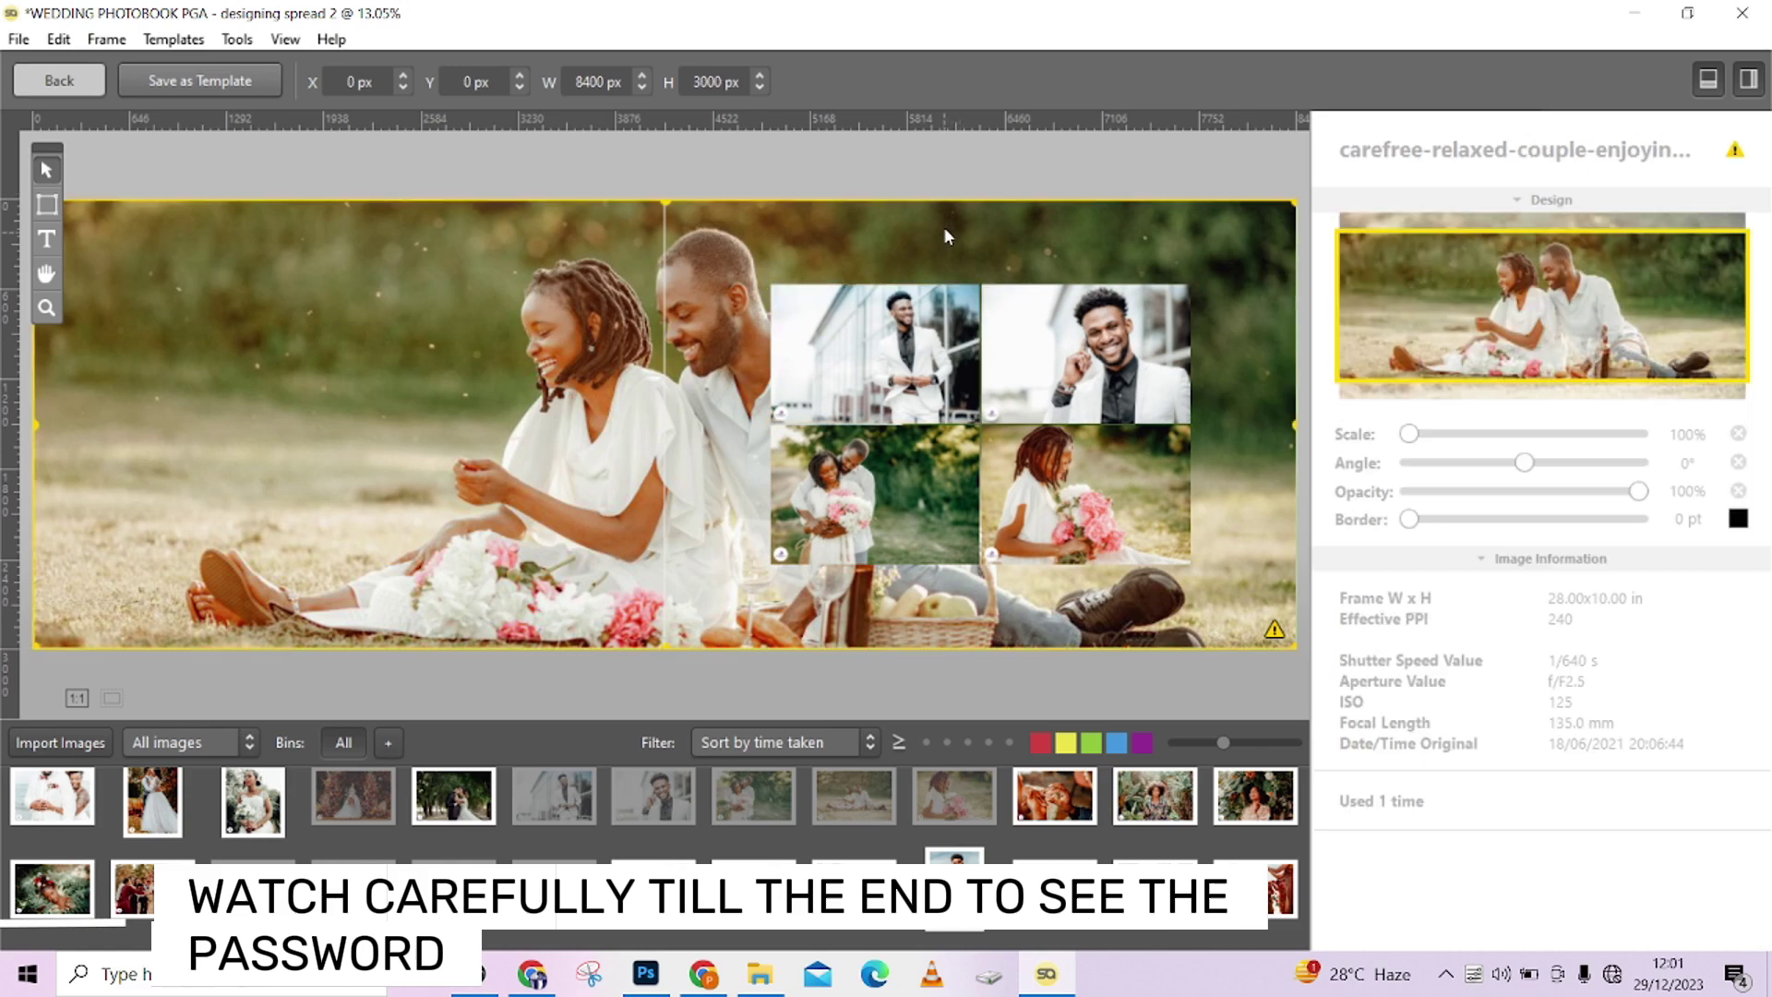
{"action": "left_click", "coordinate": [59, 81]}
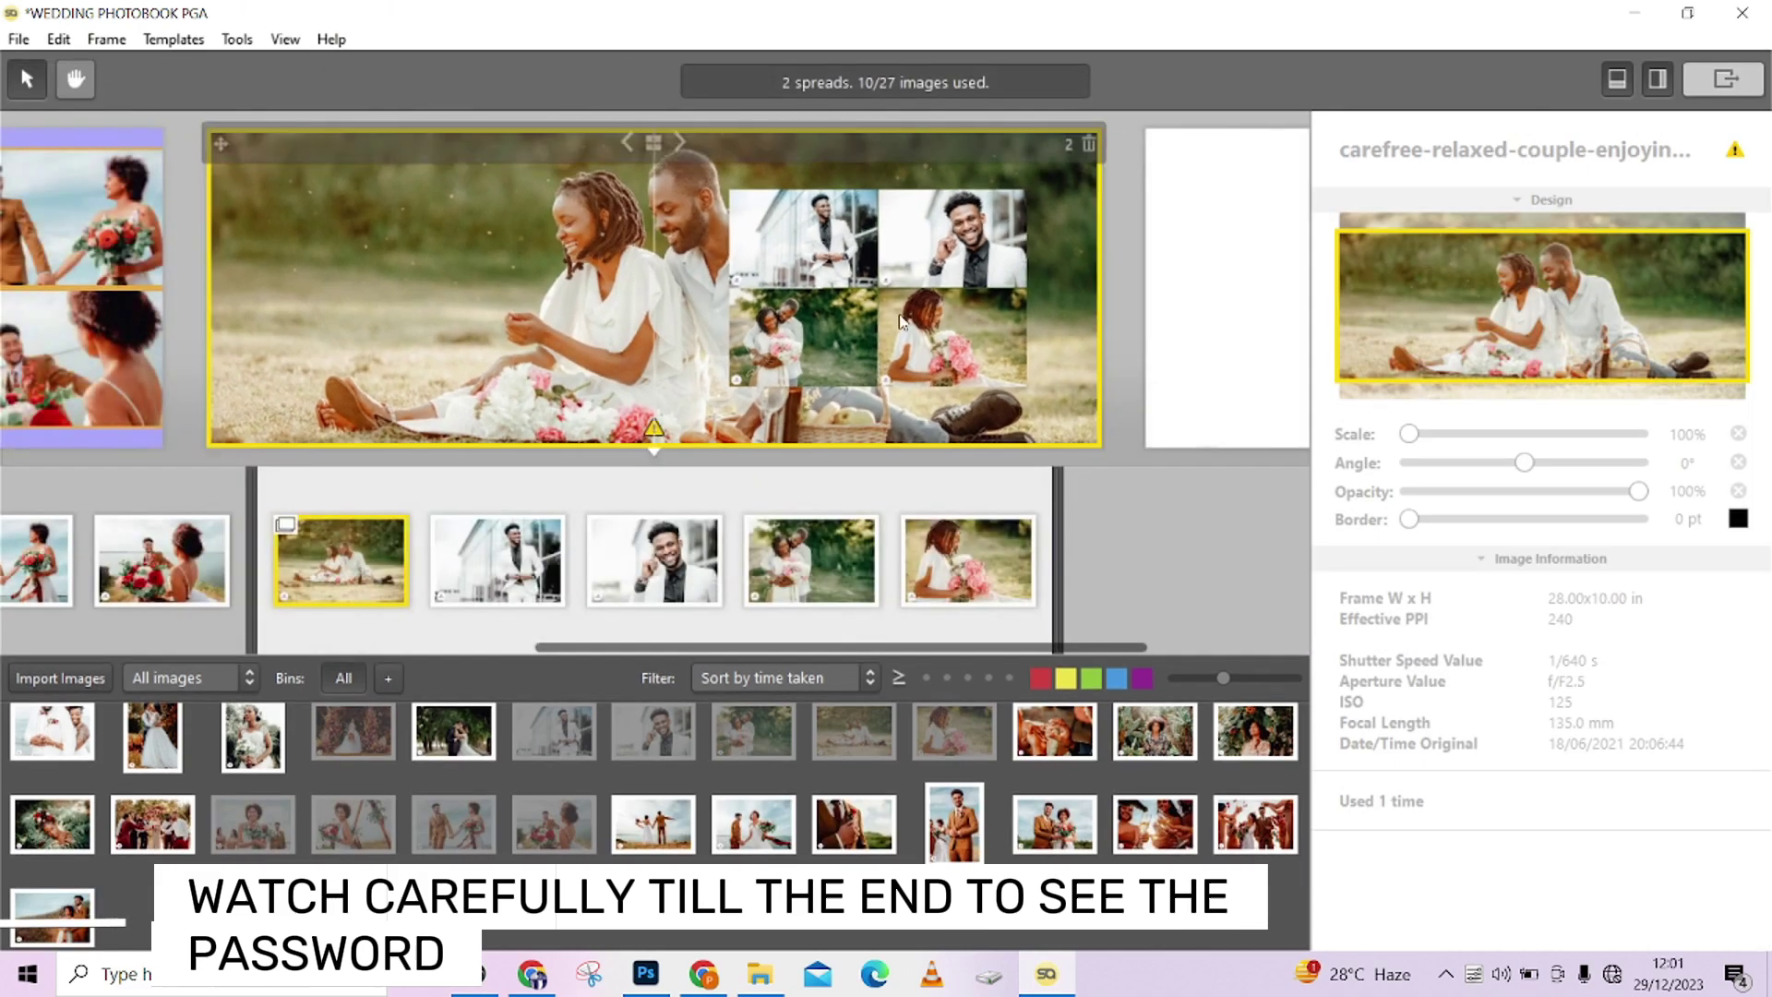
Step: Rotate the photo of the man standing in the white suit on spread 2 to about -3.17°
{"action": "left_click", "coordinate": [819, 247]}
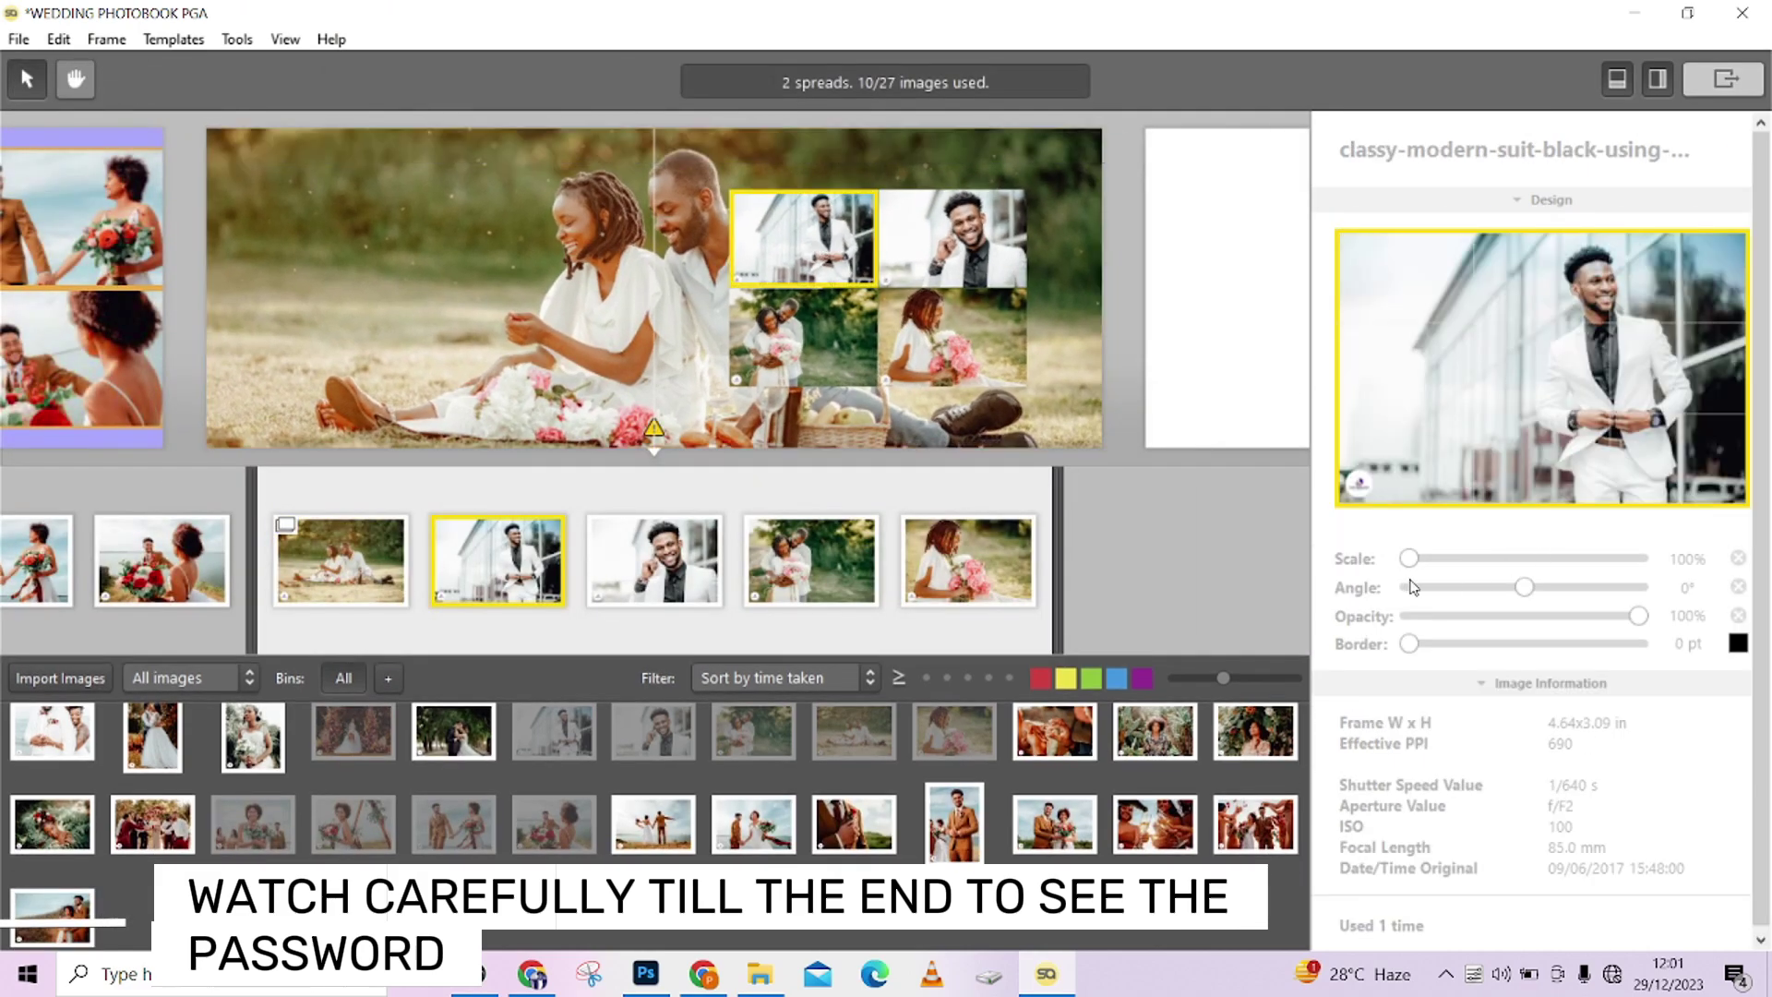
{"action": "mouse_move", "coordinate": [1528, 591]}
{"action": "left_mouse_down"}
{"action": "mouse_move", "coordinate": [1585, 593]}
{"action": "mouse_move", "coordinate": [1516, 595]}
{"action": "left_mouse_up"}
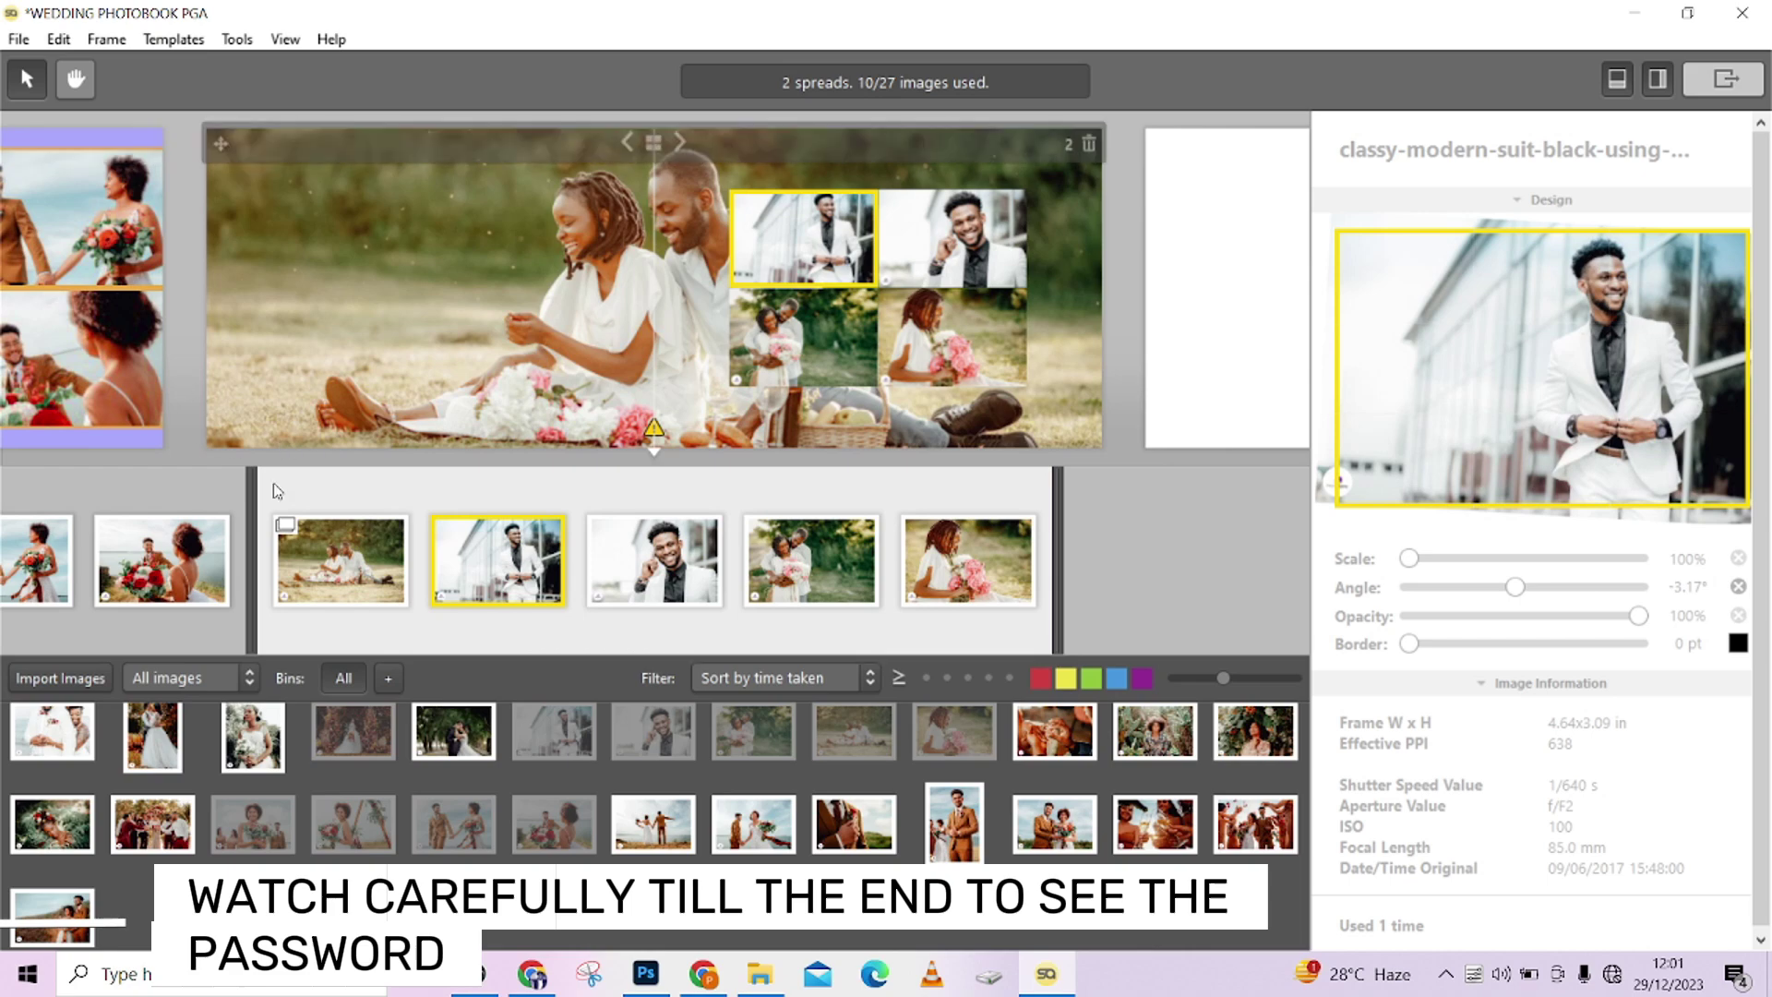
{"action": "left_click_drag", "start_coordinate": [691, 649], "coordinate": [510, 649]}
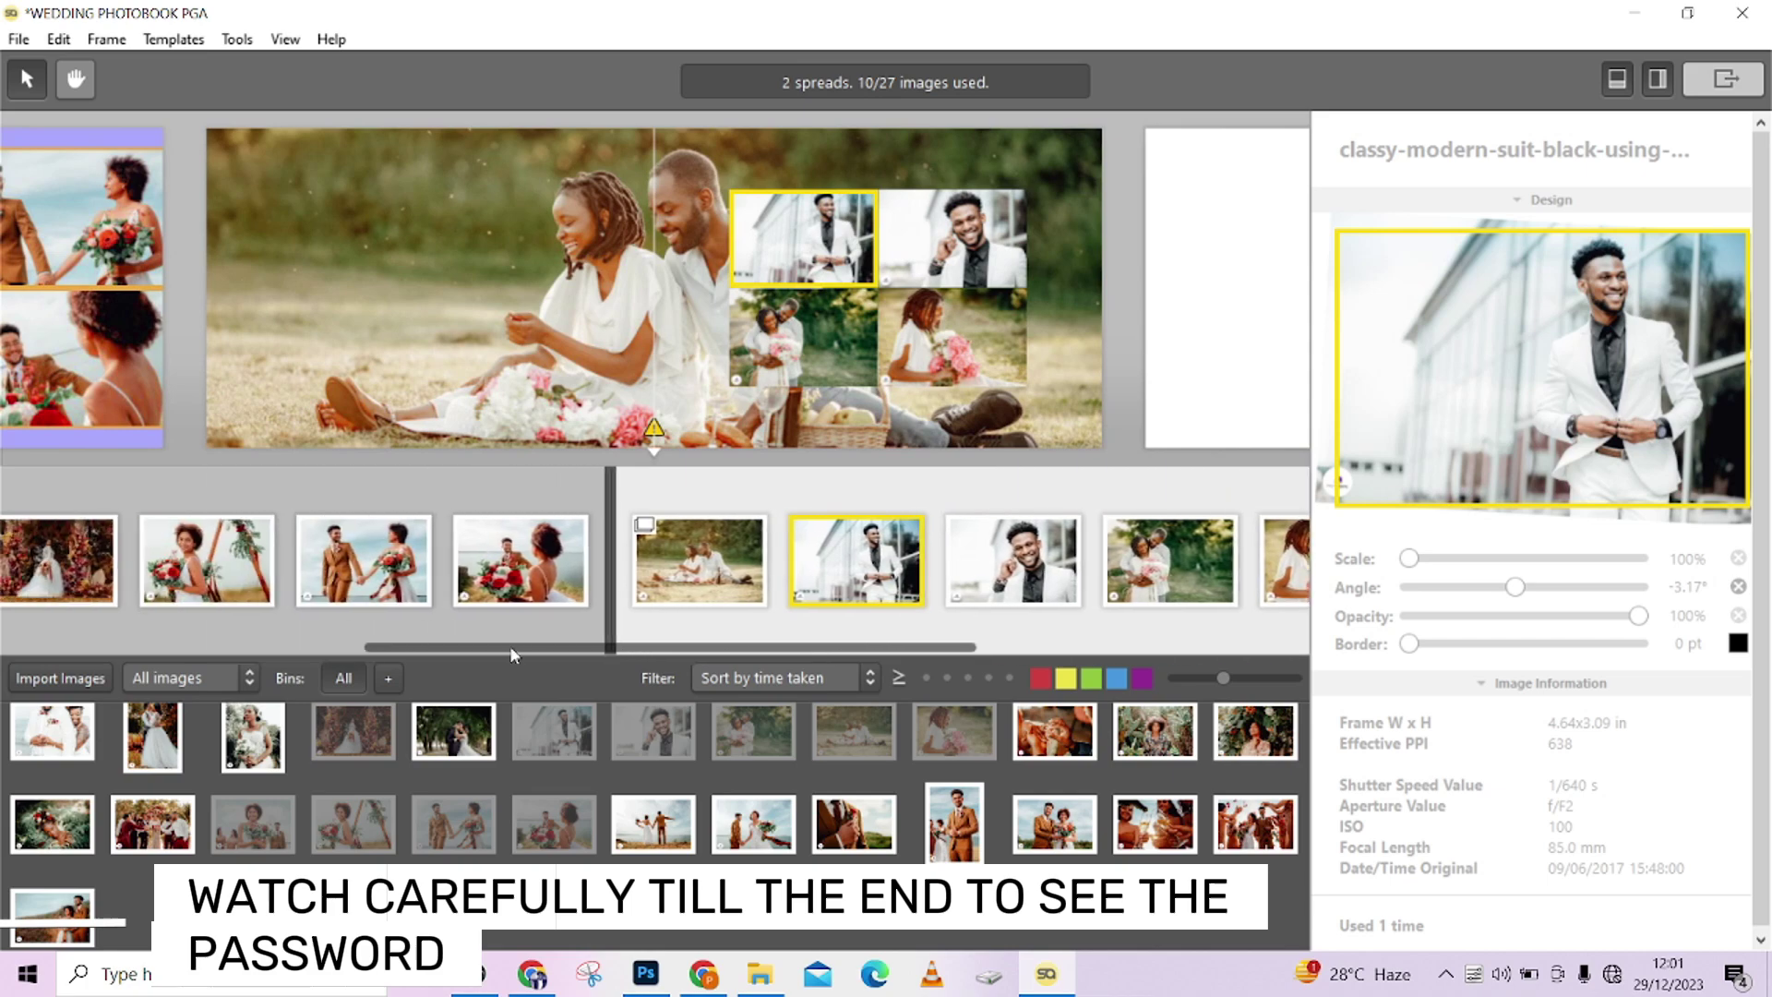
{"action": "left_click", "coordinate": [401, 545]}
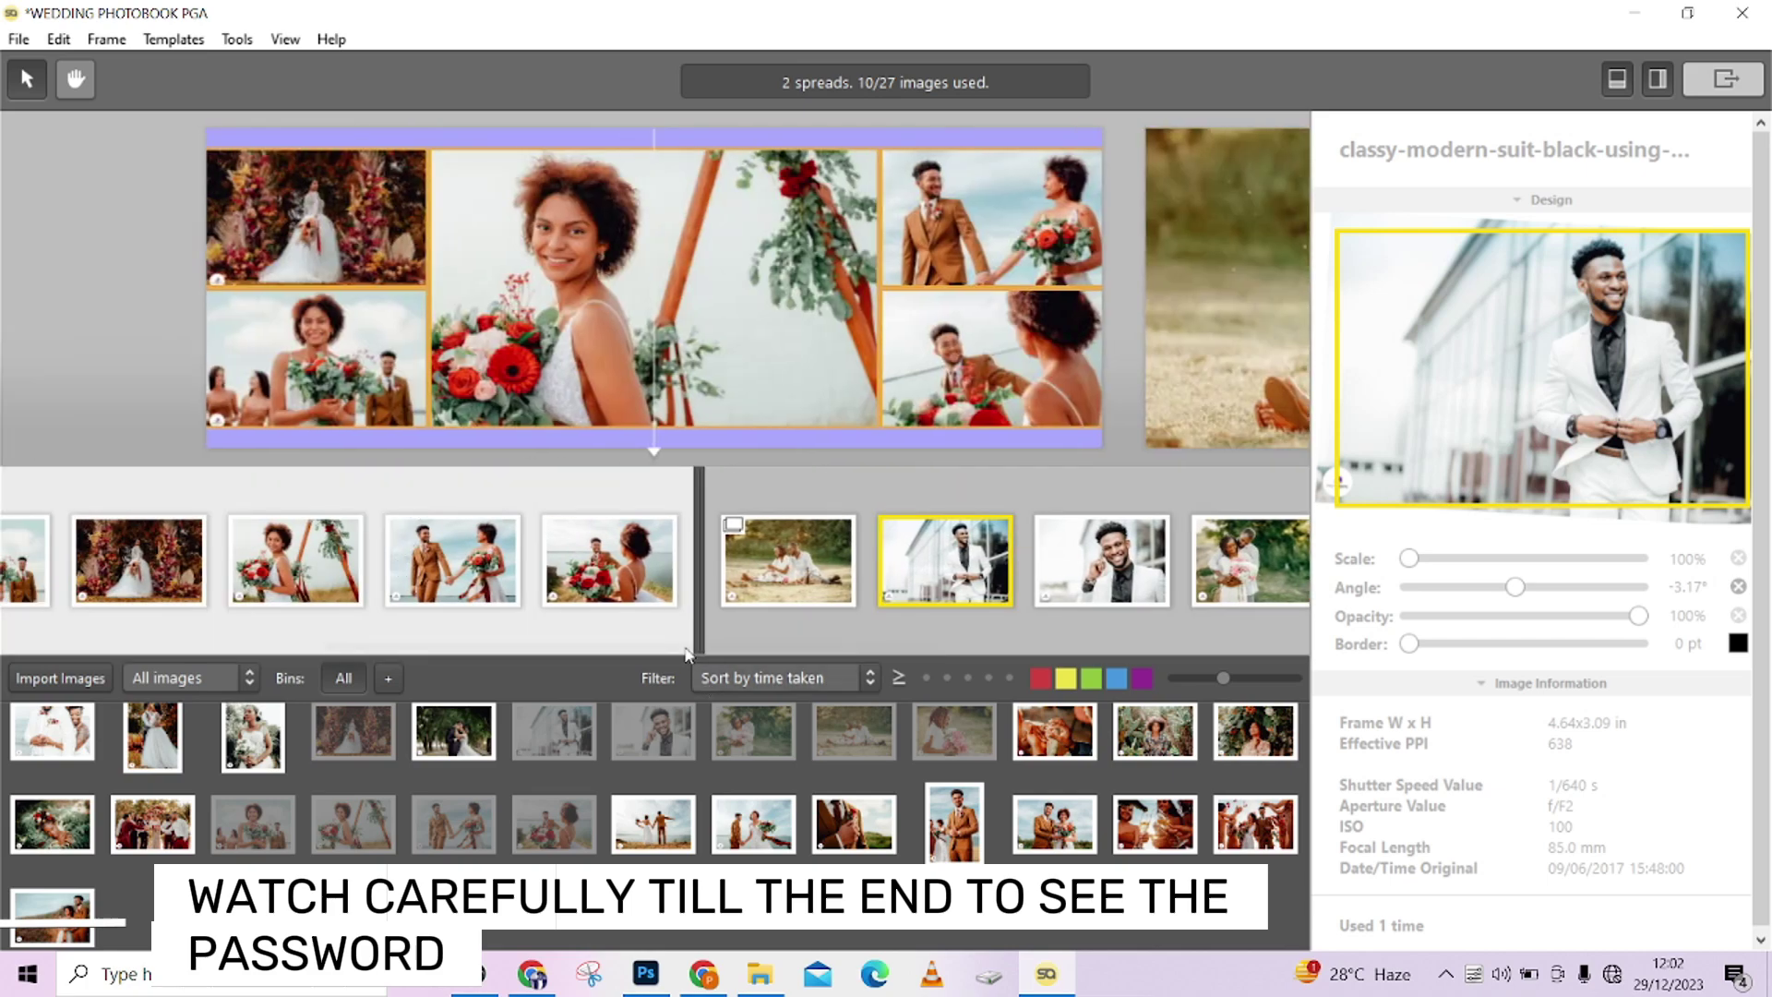
{"action": "left_click_drag", "start_coordinate": [685, 656], "coordinate": [670, 623]}
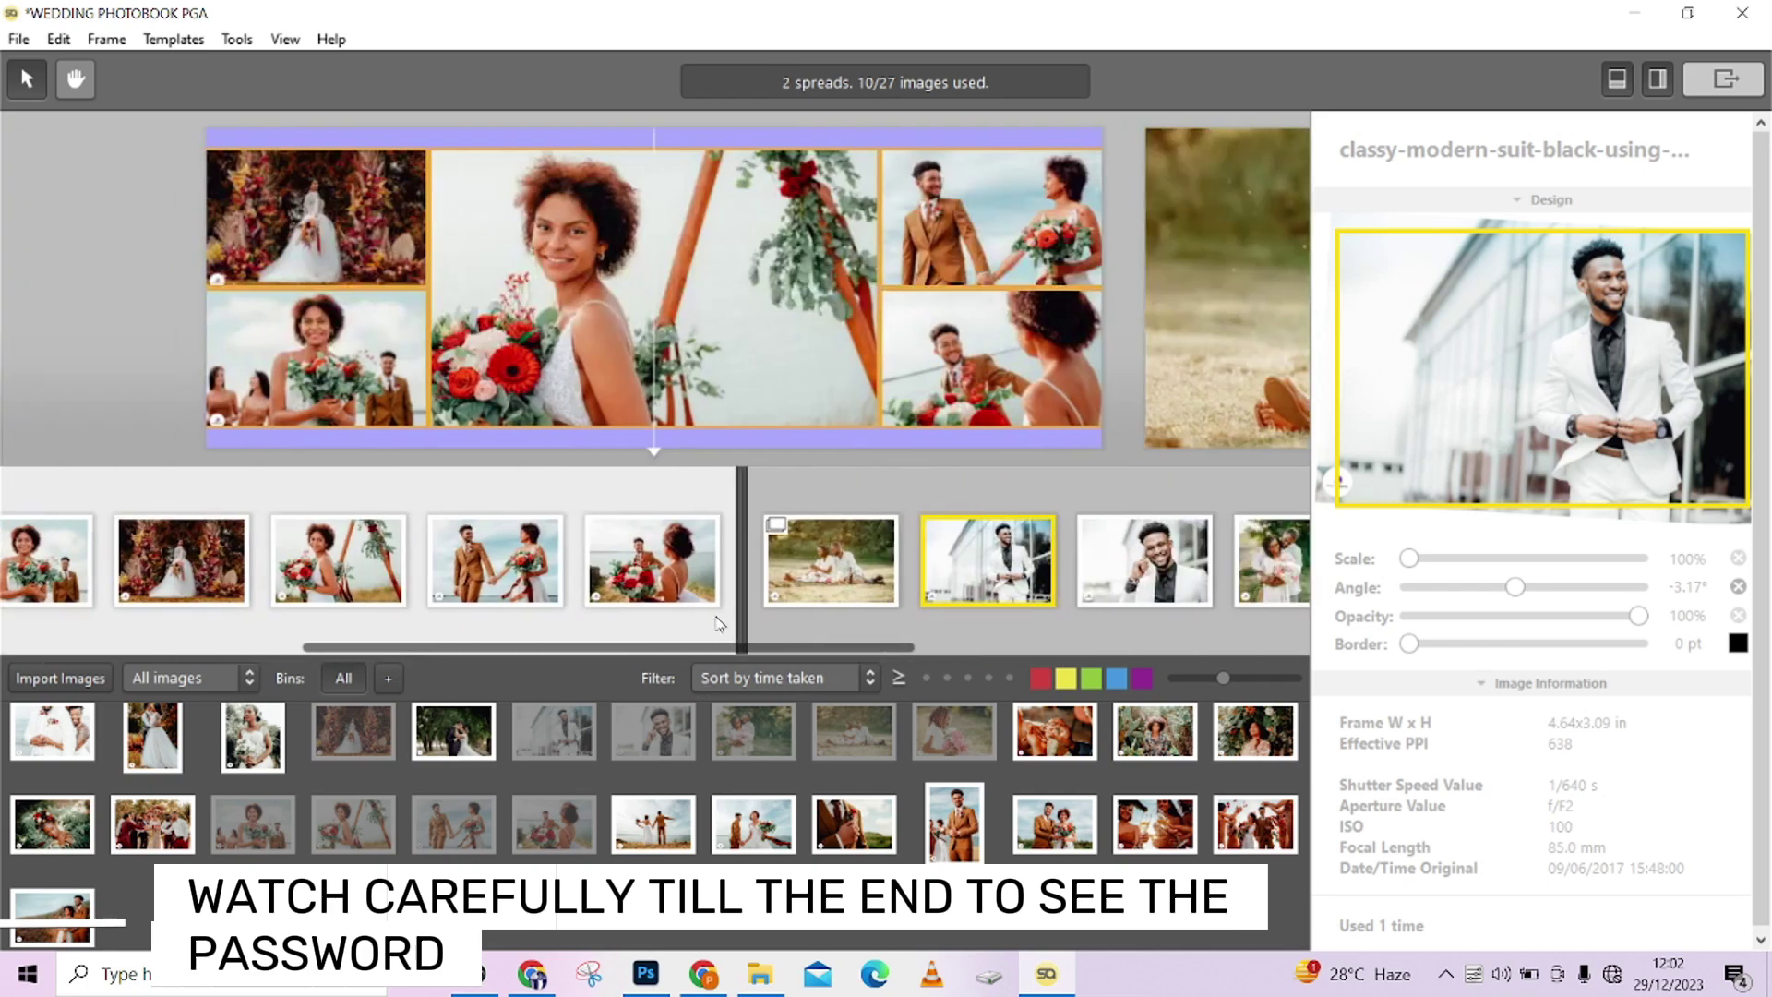
{"action": "left_click", "coordinate": [877, 609]}
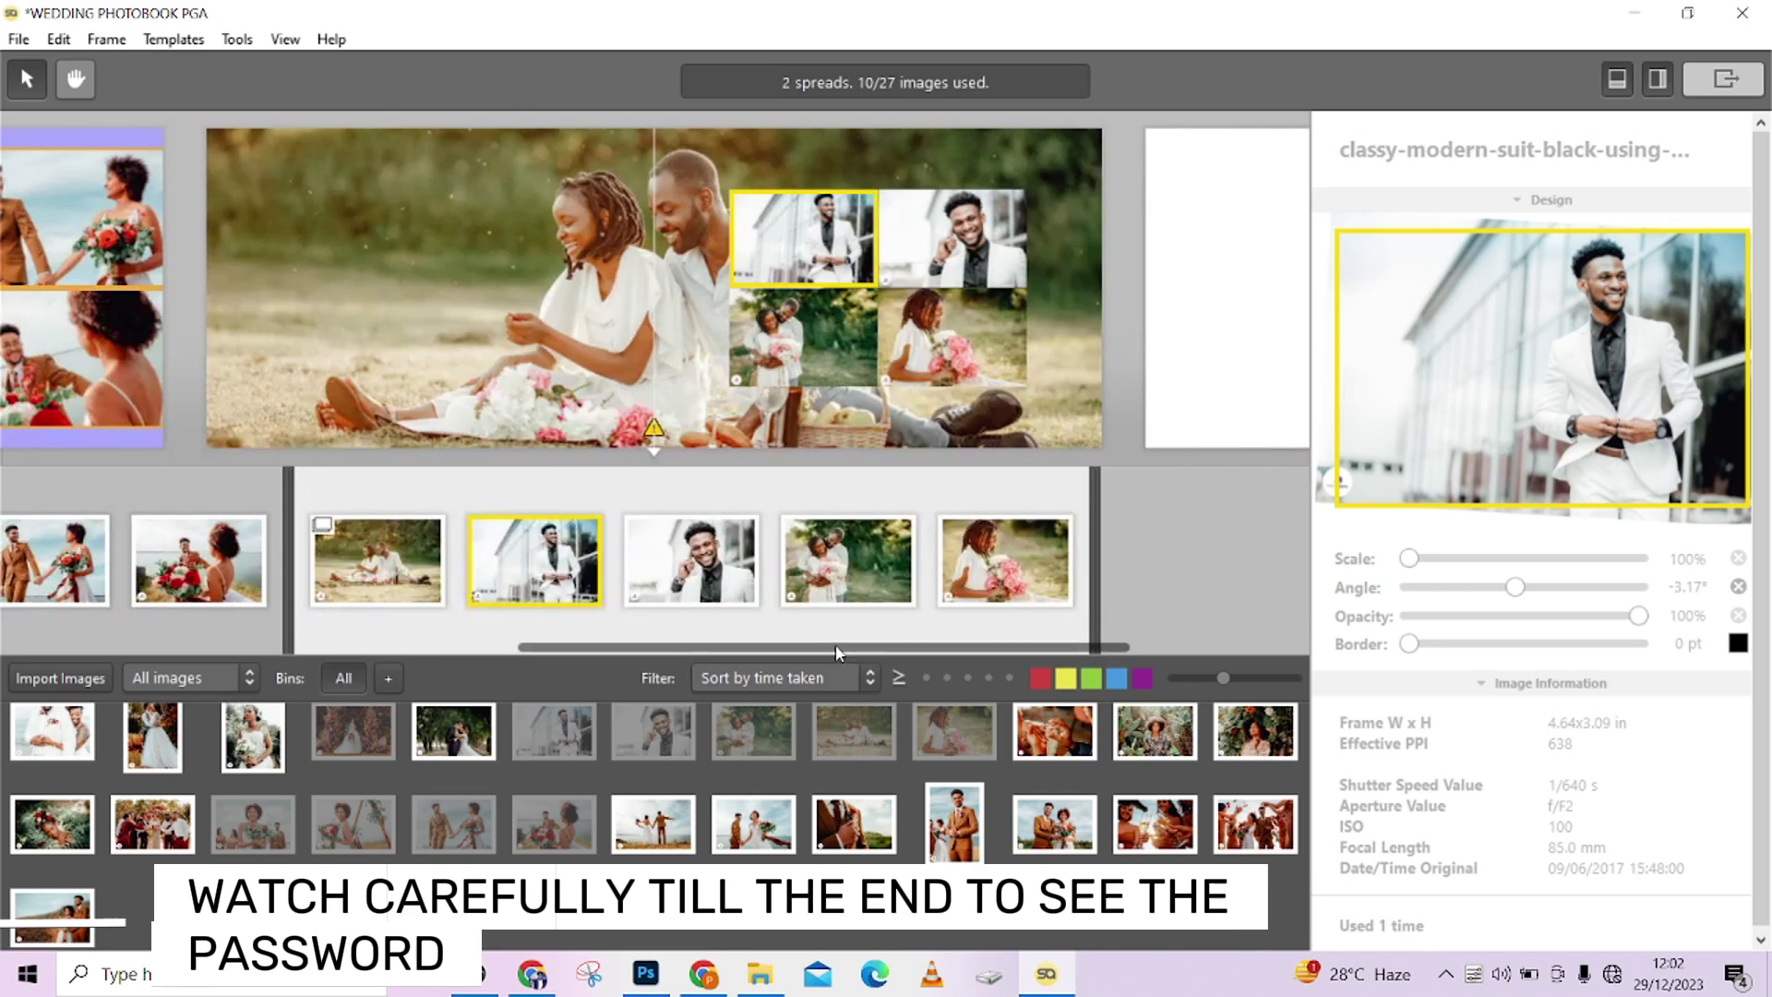
{"action": "left_click_drag", "start_coordinate": [829, 653], "coordinate": [958, 649]}
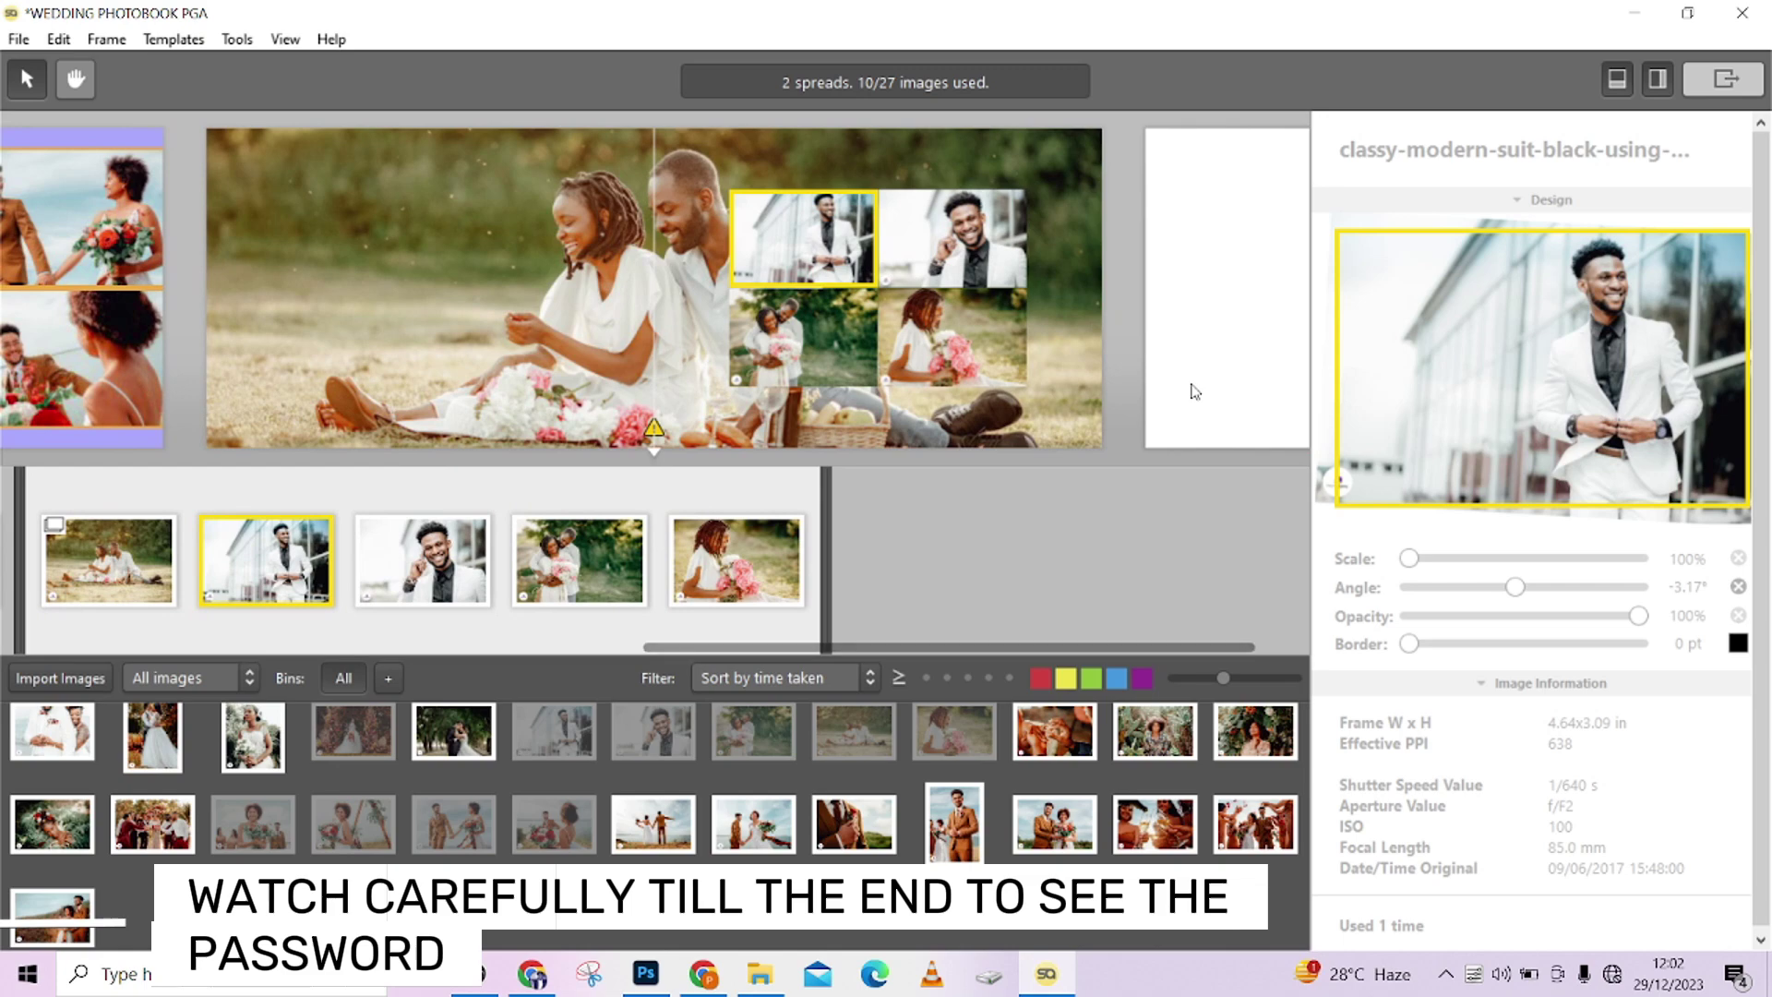
Step: Create spread 3 from the photos of the woman among ferns and the toasting group, using the template with two equal side-by-side photos
{"action": "left_click", "coordinate": [1191, 392]}
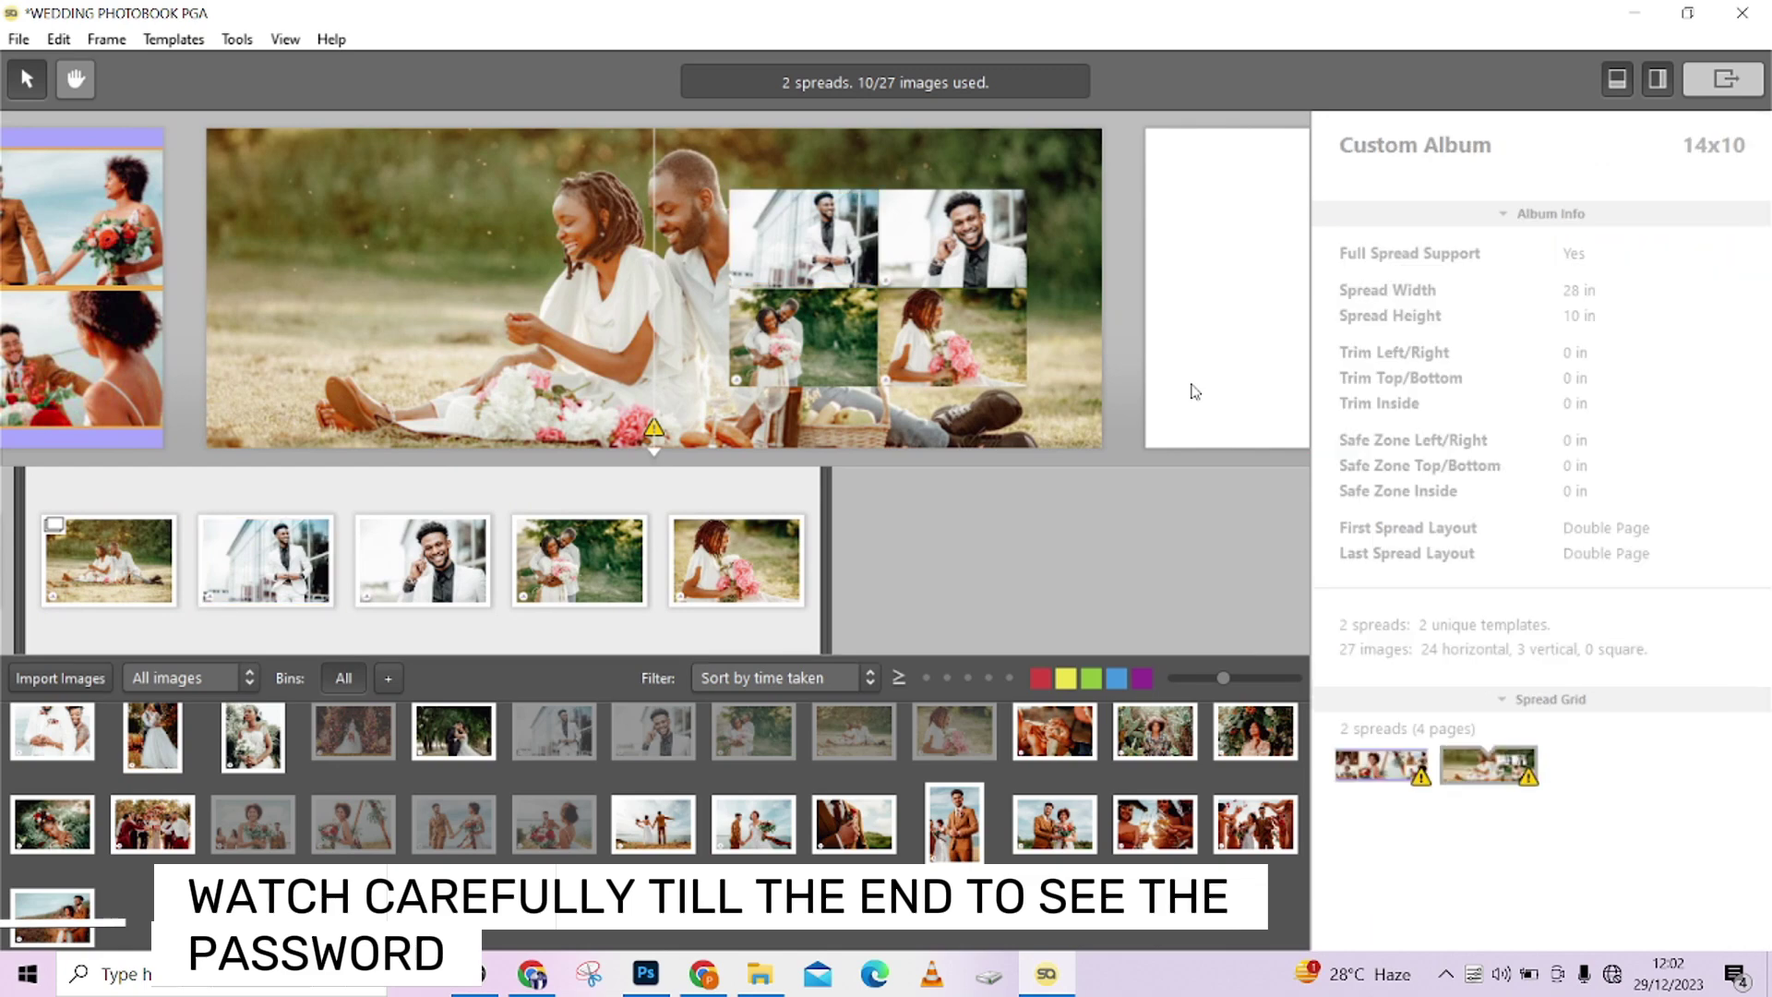
{"action": "double_click", "coordinate": [1210, 319]}
{"action": "left_click", "coordinate": [72, 81]}
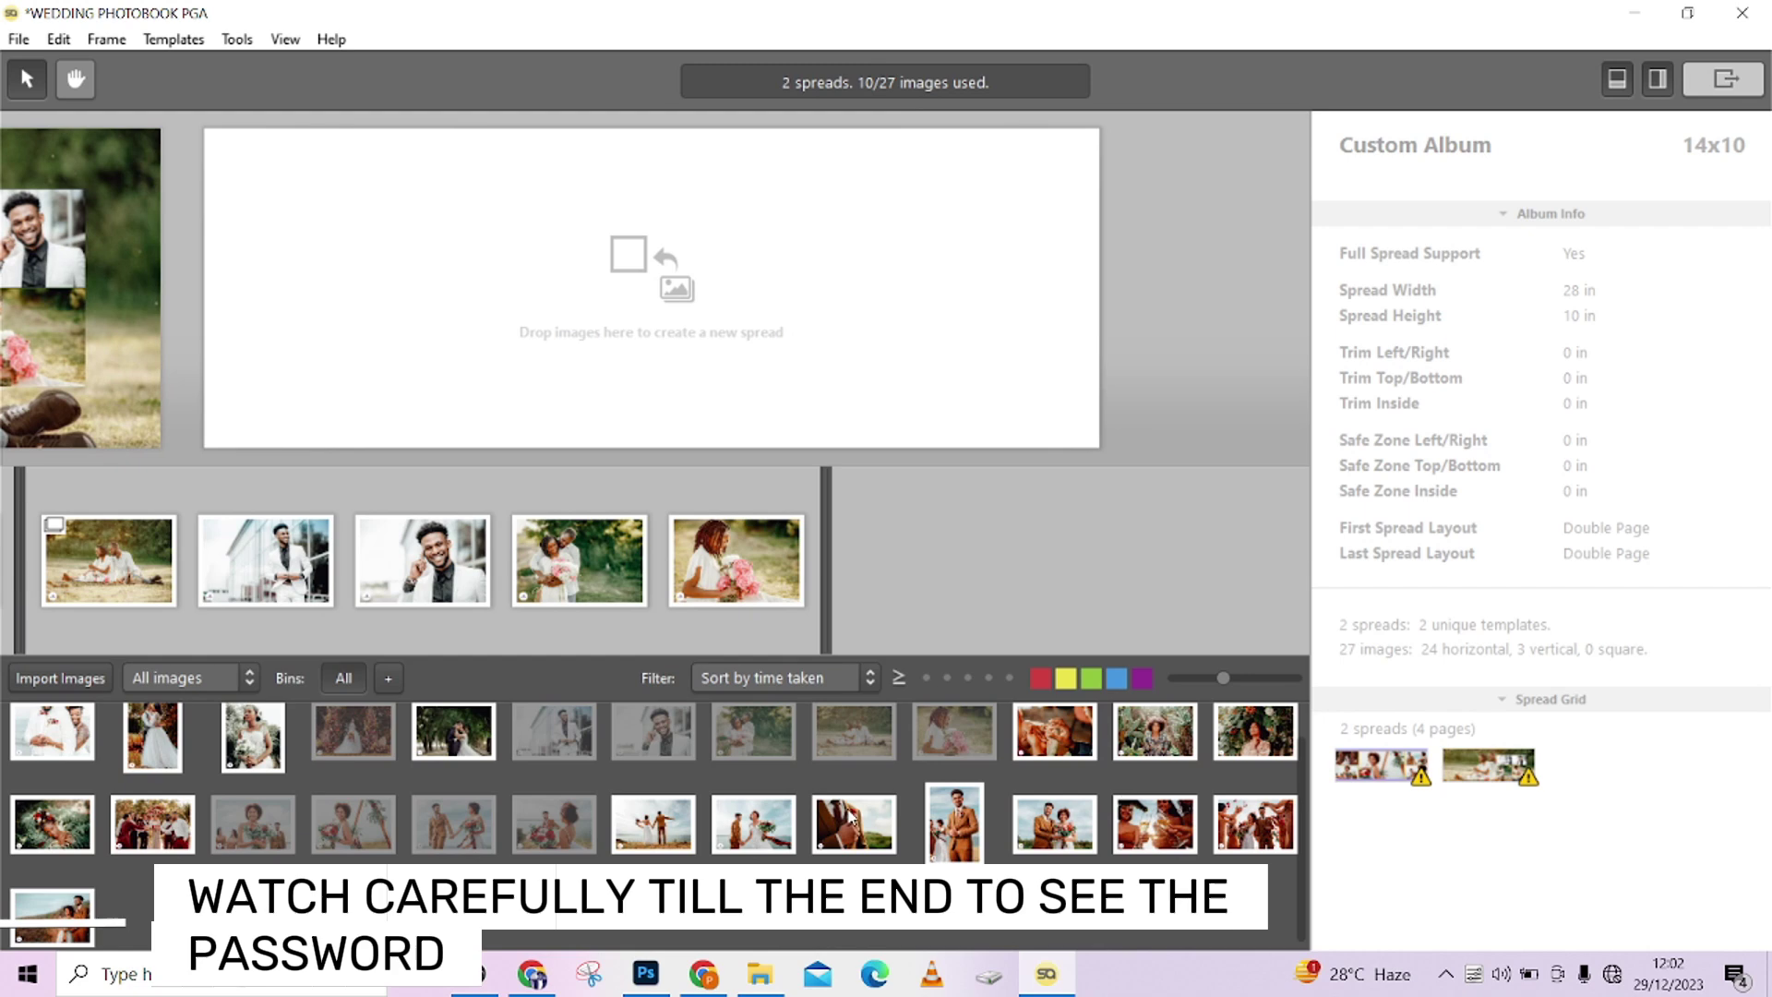
{"action": "left_click", "coordinate": [34, 830]}
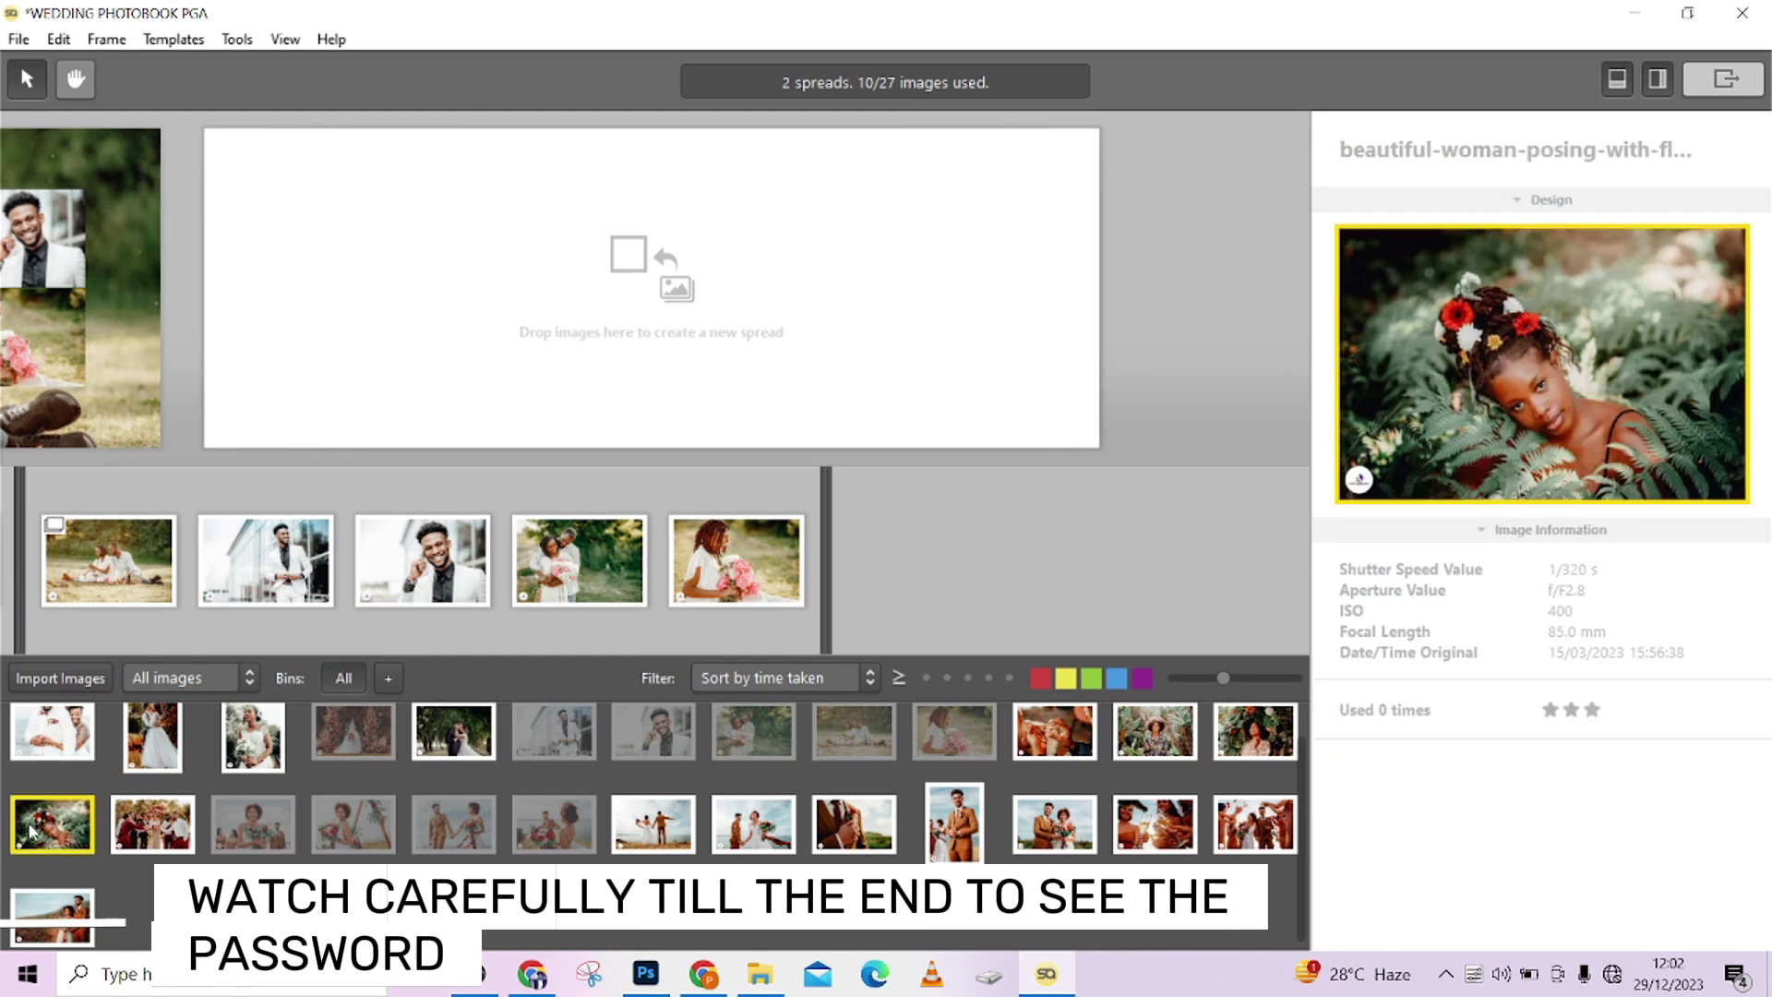
{"action": "left_click", "coordinate": [152, 829], "text": "ctrl"}
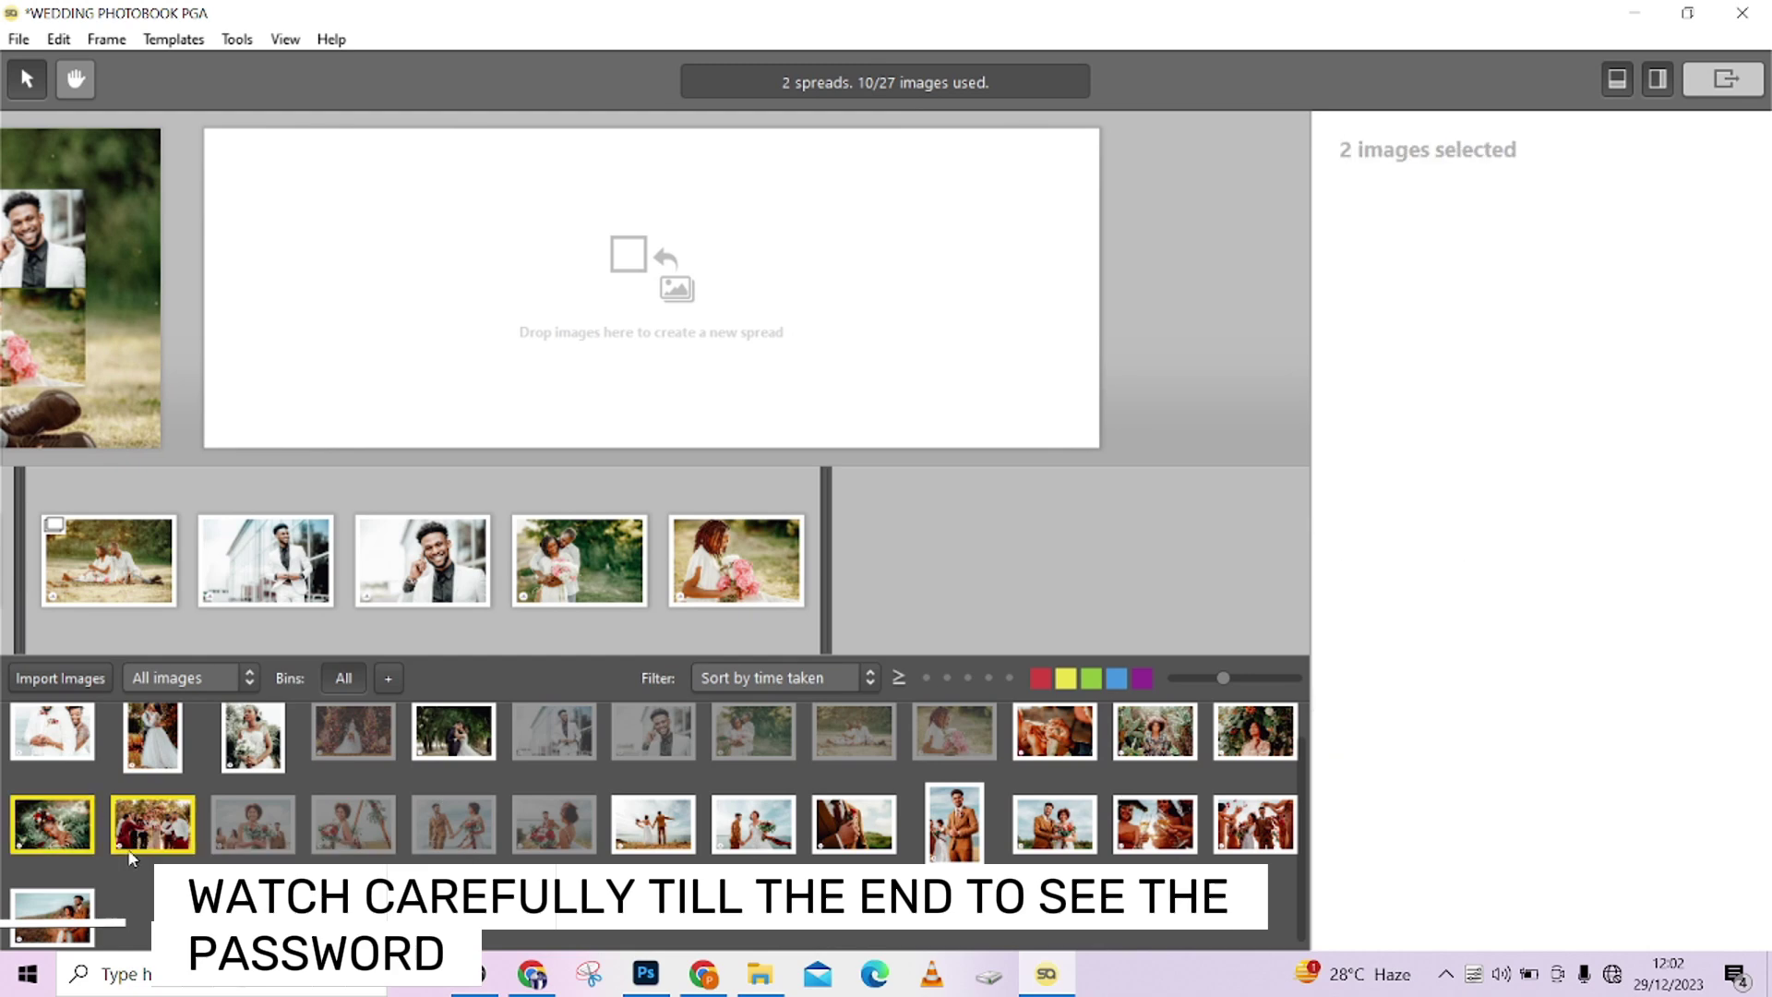
{"action": "left_click_drag", "start_coordinate": [57, 833], "coordinate": [627, 310]}
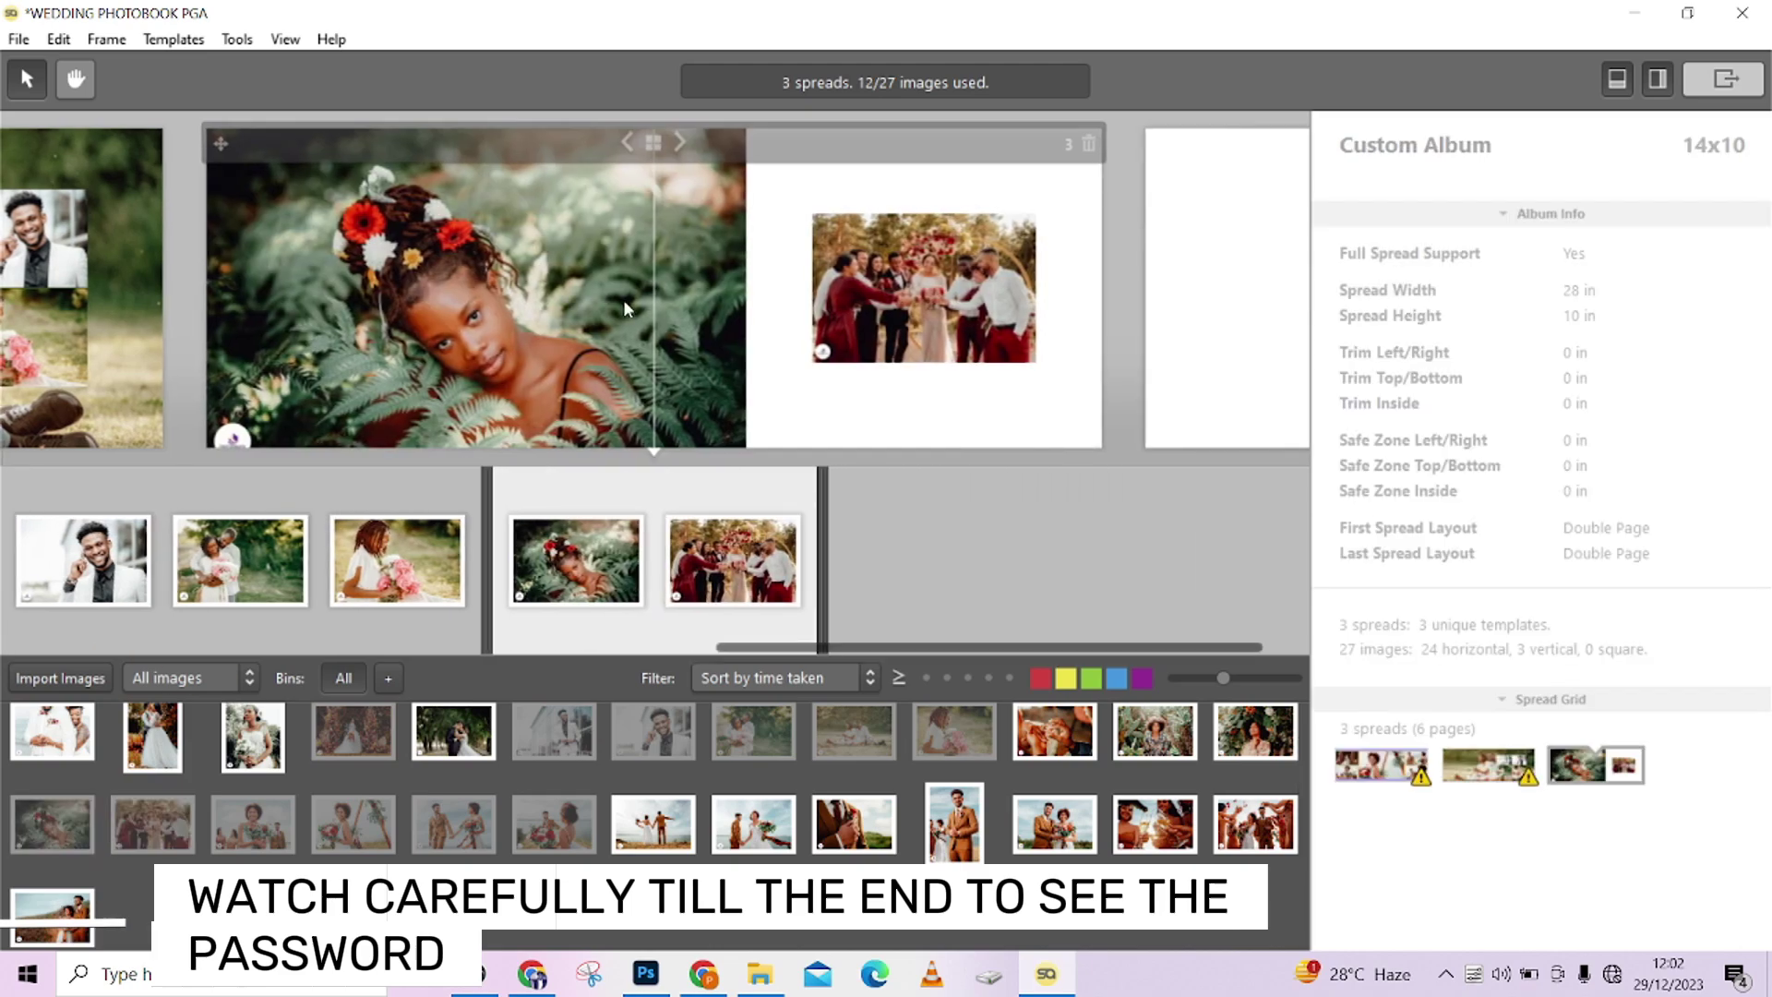
{"action": "left_click", "coordinate": [653, 143]}
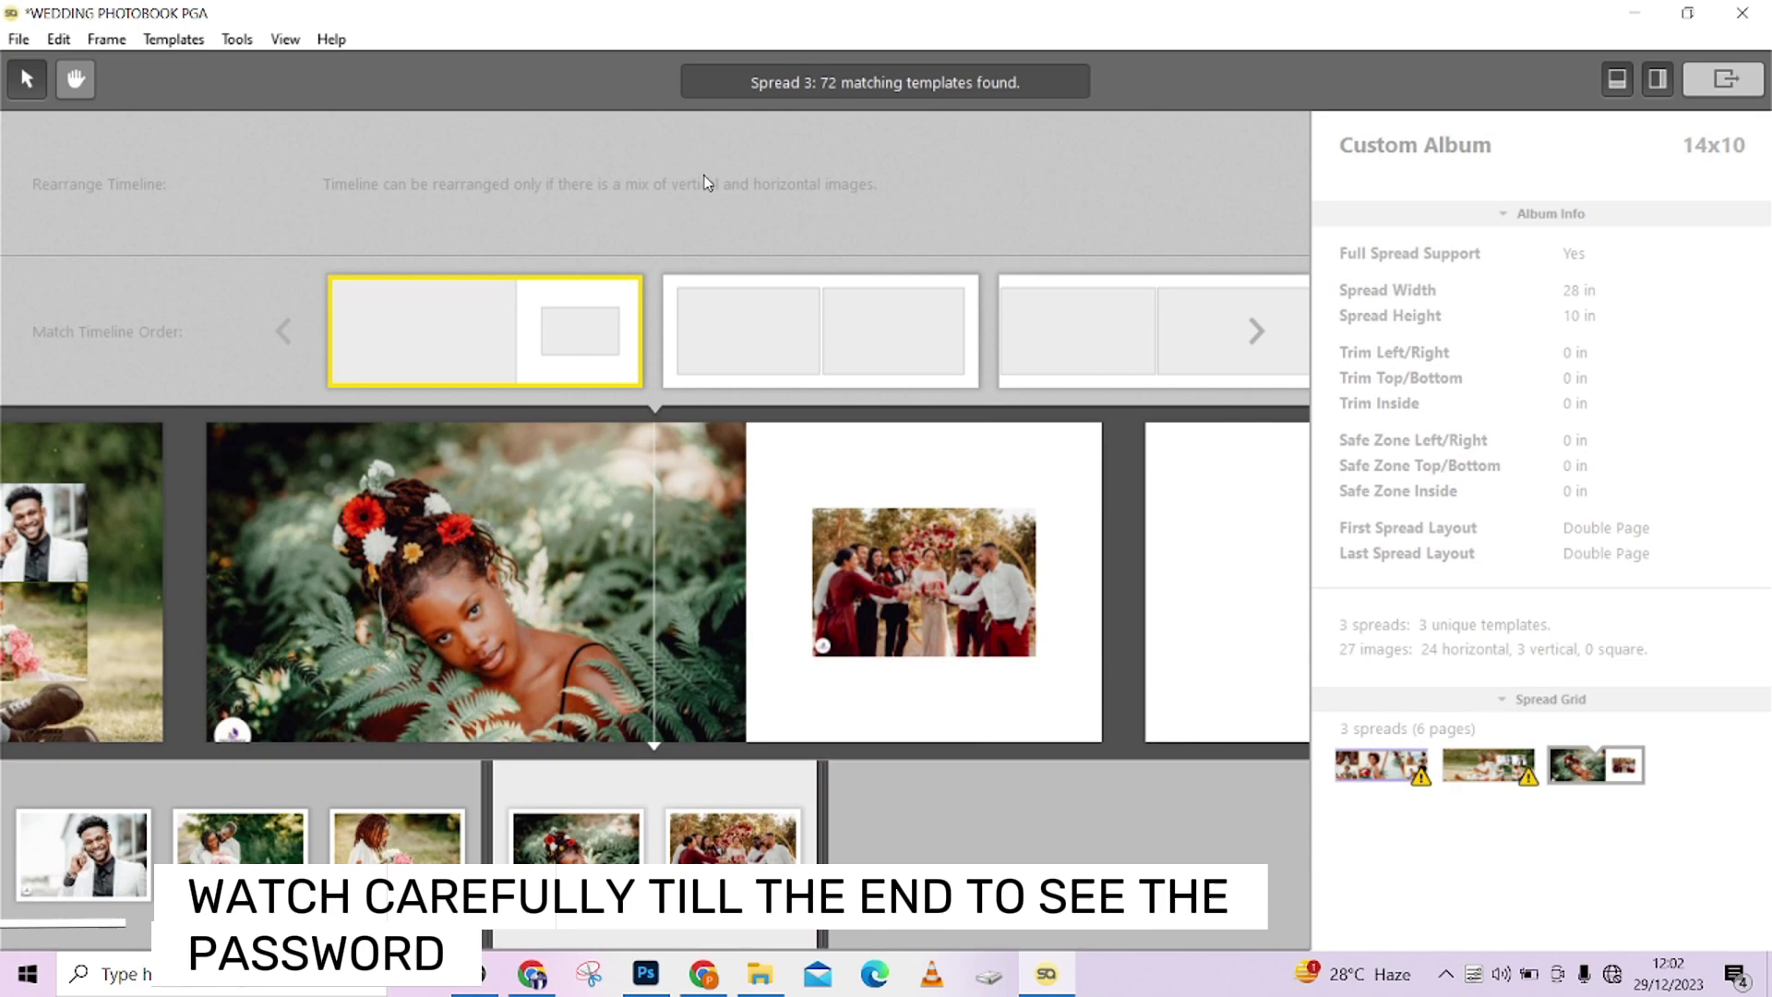
{"action": "left_click", "coordinate": [775, 364]}
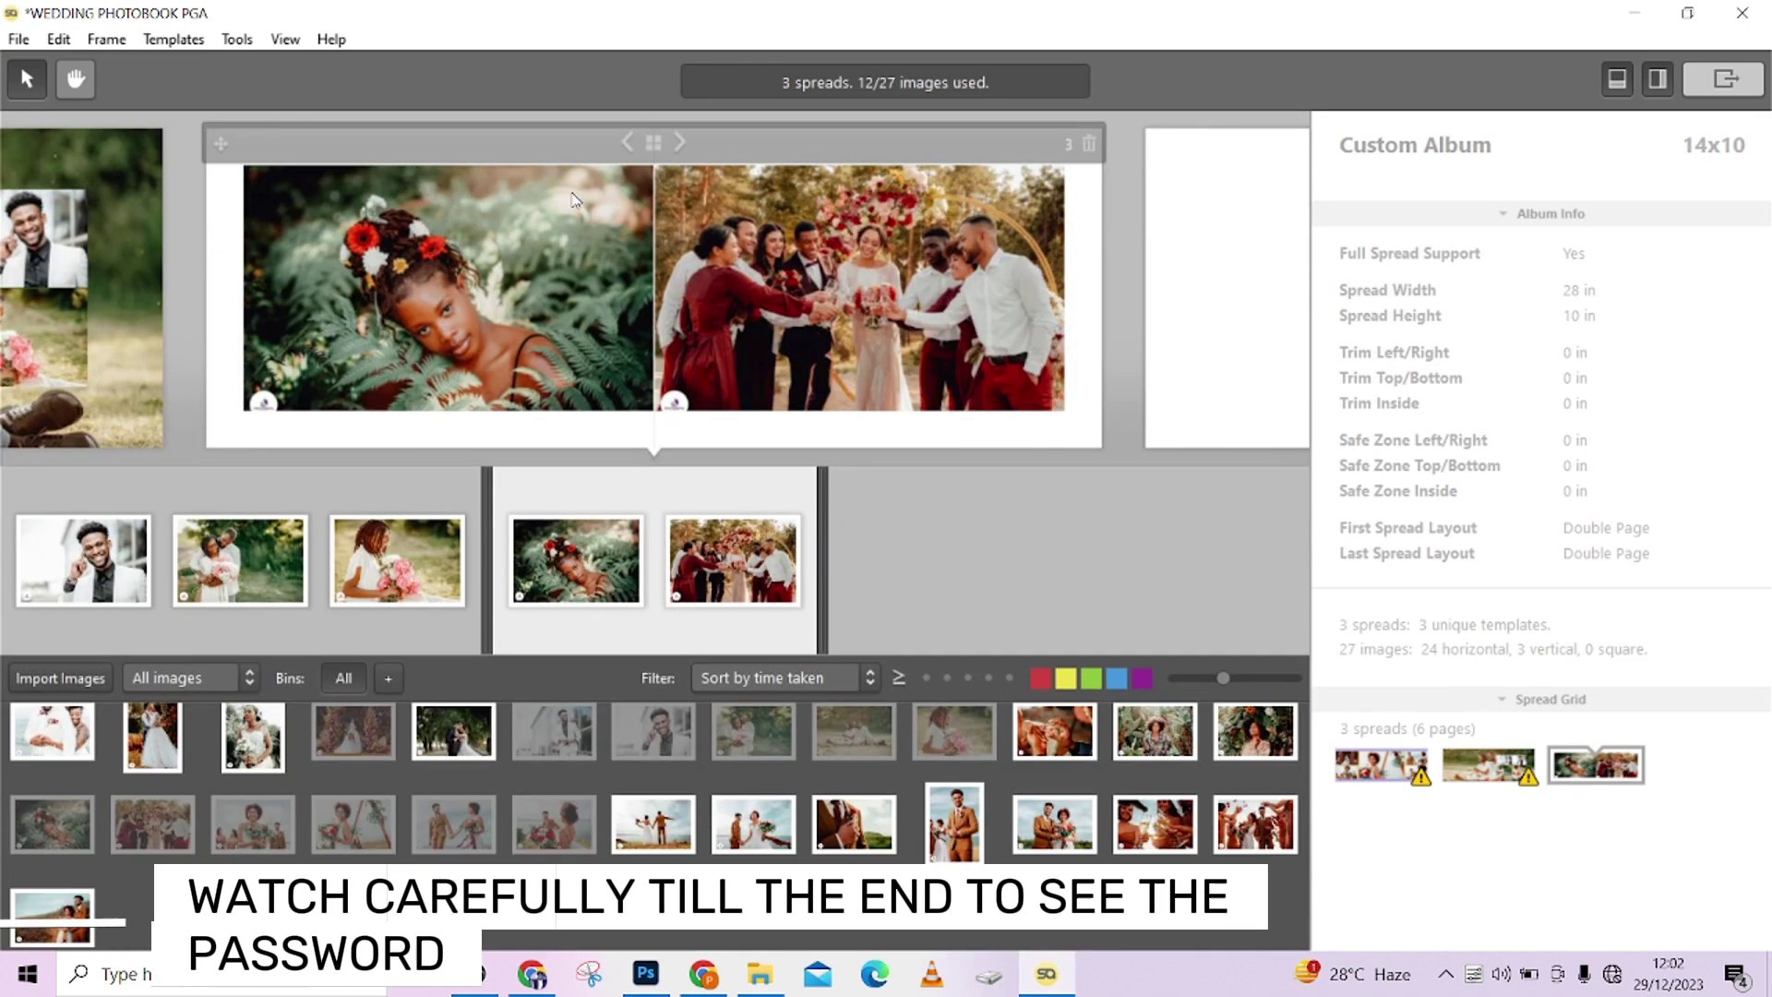
Step: Browse the matching templates for spread 3 and apply the one with the woman's photo large beside a smaller toasting-group photo
{"action": "left_click", "coordinate": [654, 143]}
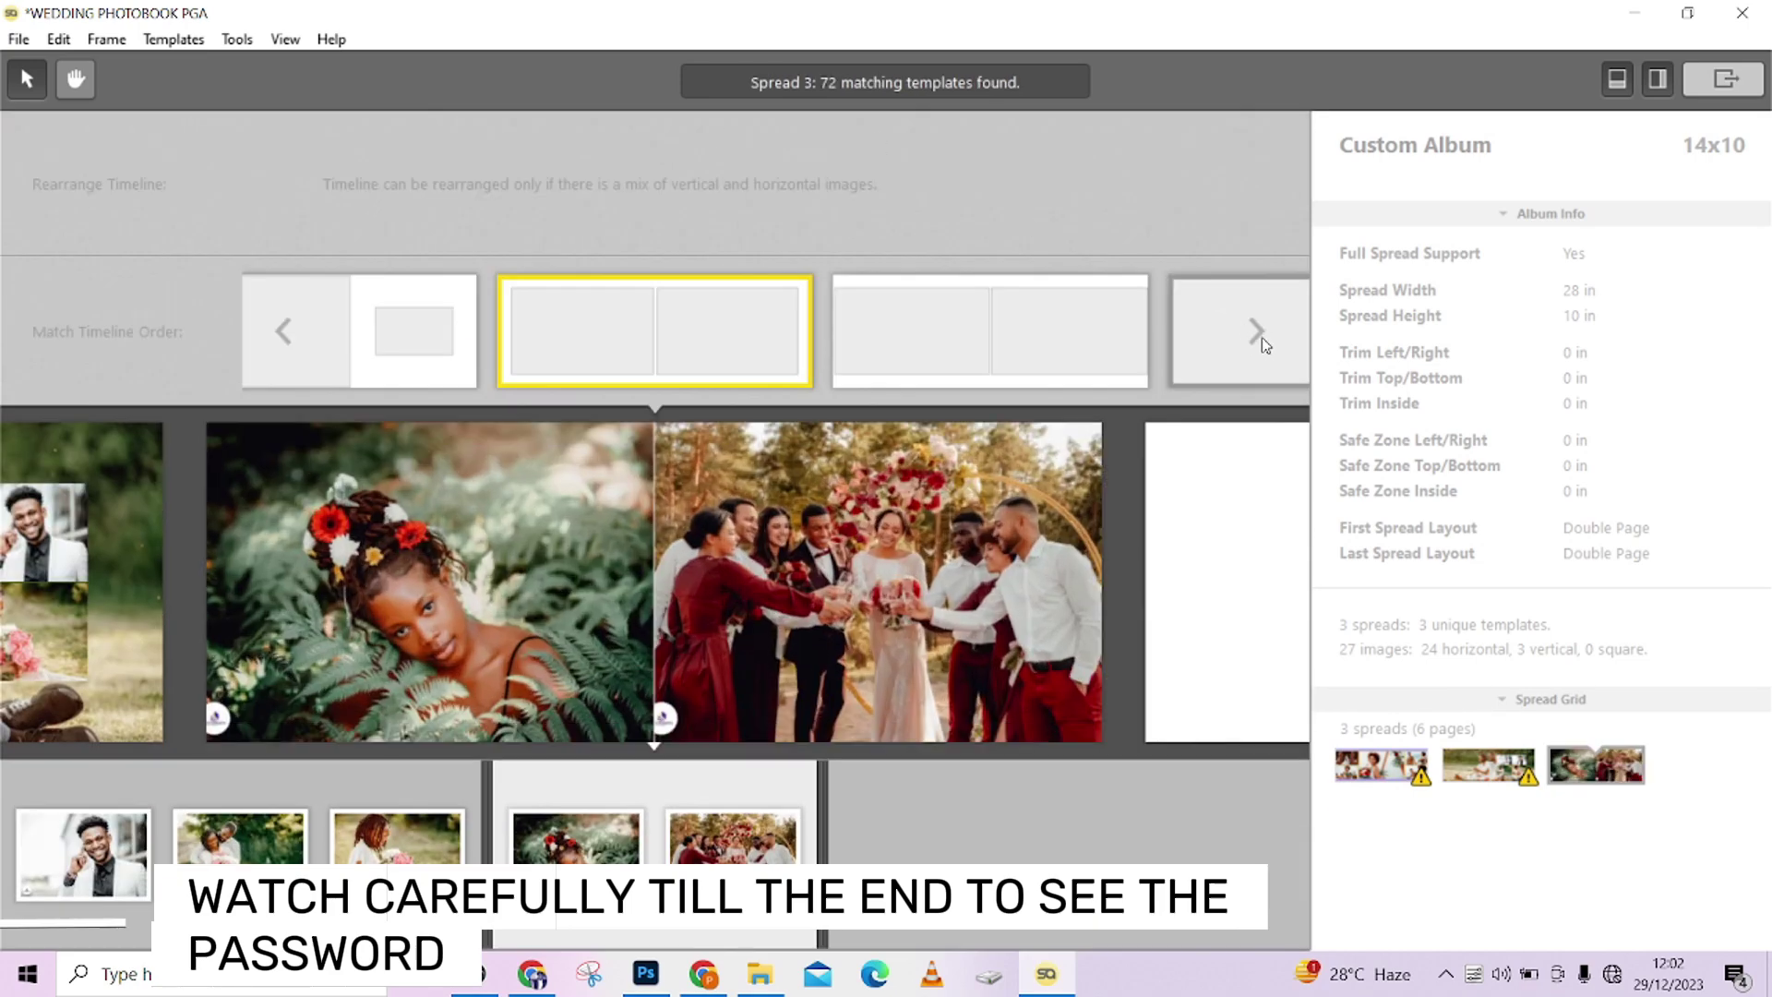
{"action": "left_click", "coordinate": [1264, 342]}
{"action": "left_click", "coordinate": [1264, 341]}
{"action": "left_click", "coordinate": [1264, 341]}
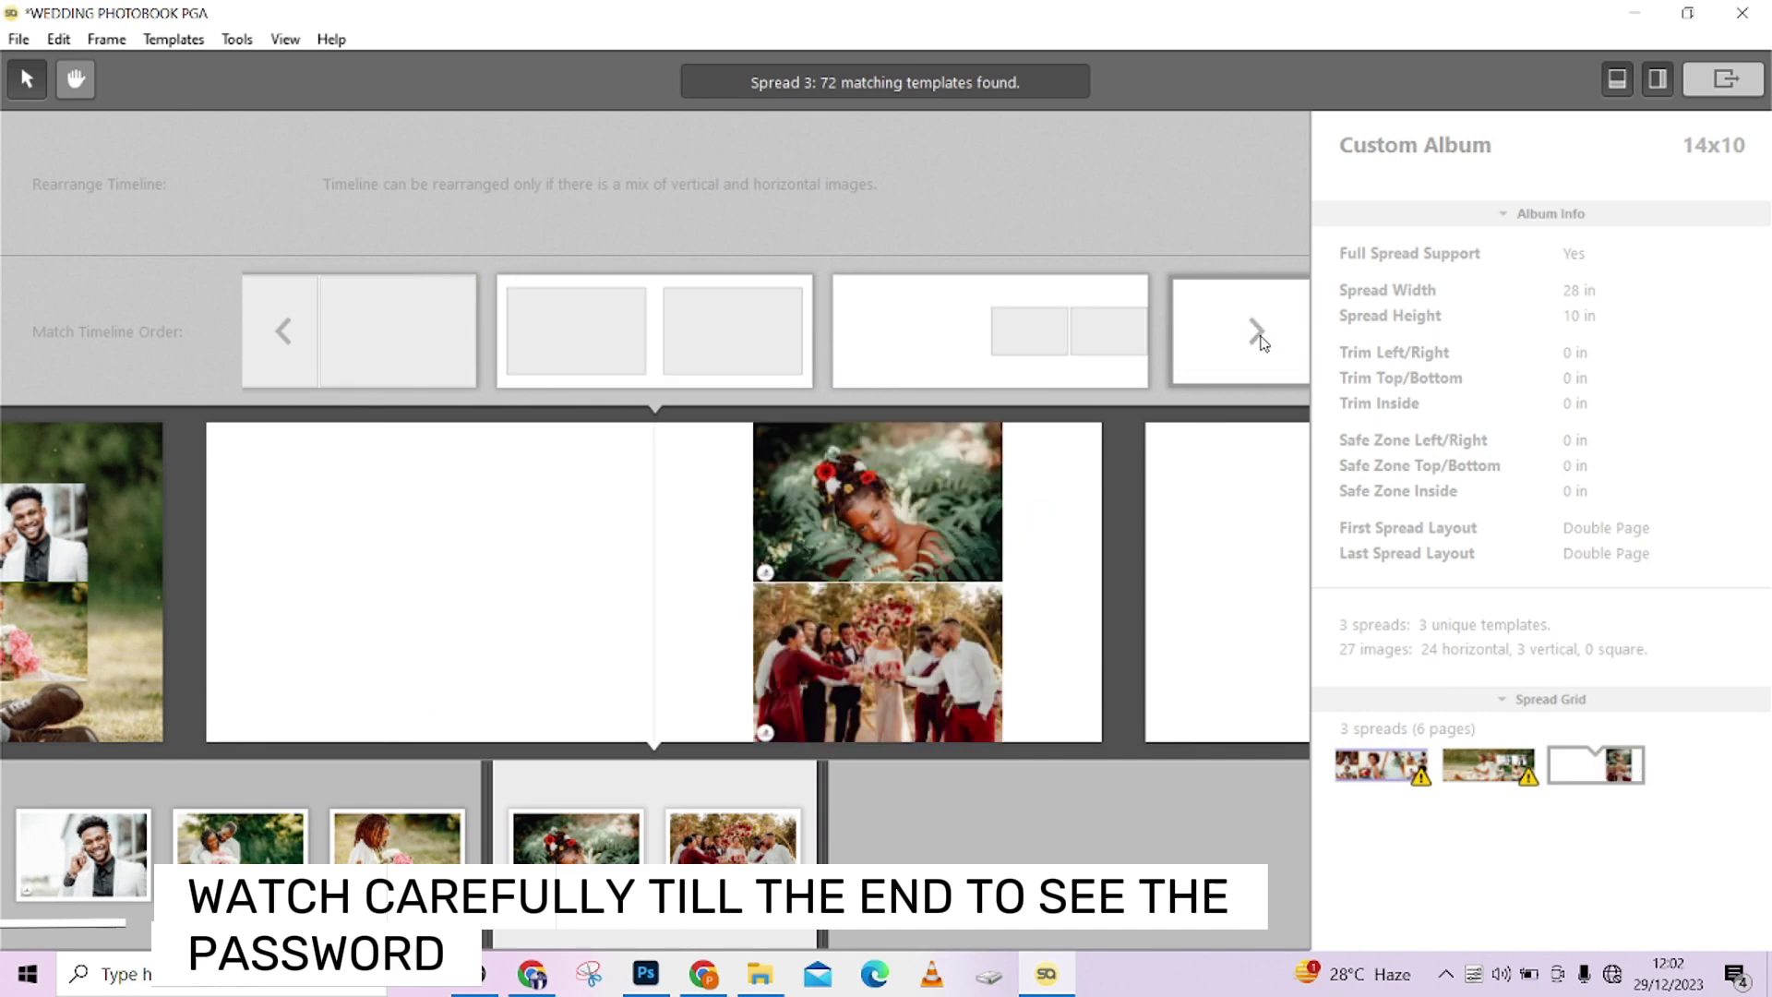
{"action": "left_click", "coordinate": [1263, 341]}
{"action": "left_click", "coordinate": [1264, 342]}
{"action": "left_click", "coordinate": [993, 334]}
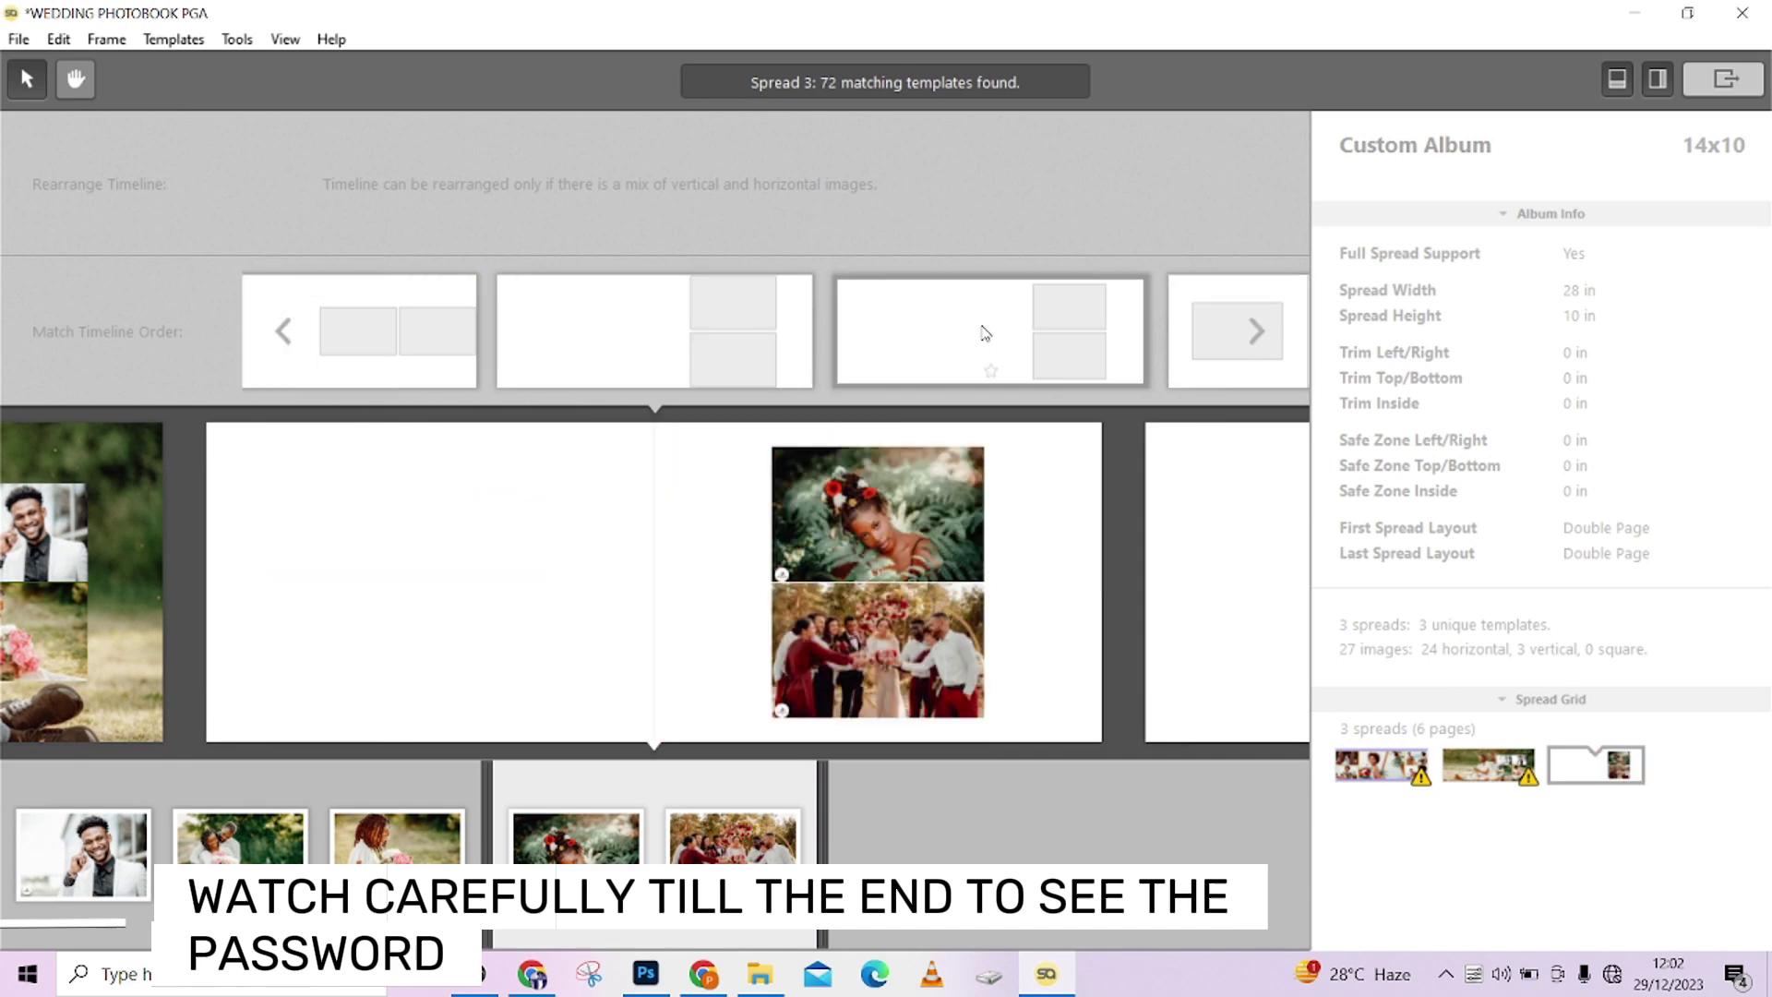
{"action": "left_click", "coordinate": [1204, 330]}
{"action": "left_click", "coordinate": [1263, 337]}
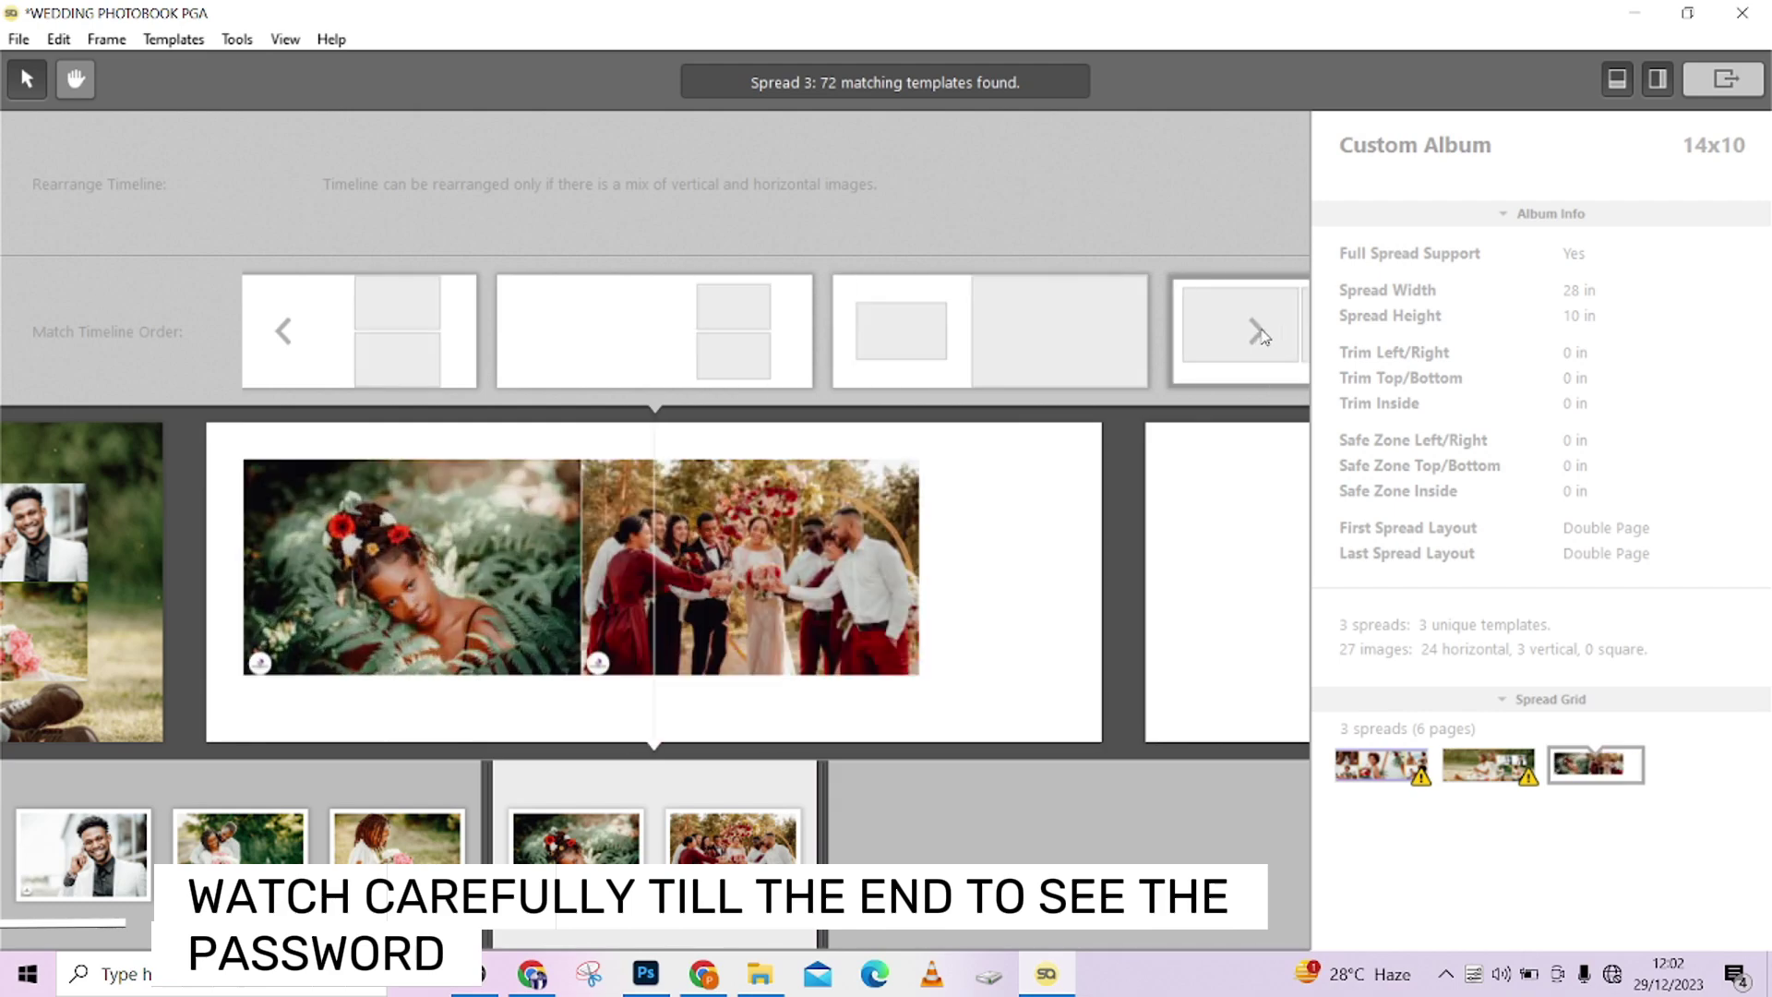
{"action": "left_click", "coordinate": [1263, 338]}
{"action": "left_click", "coordinate": [1264, 338]}
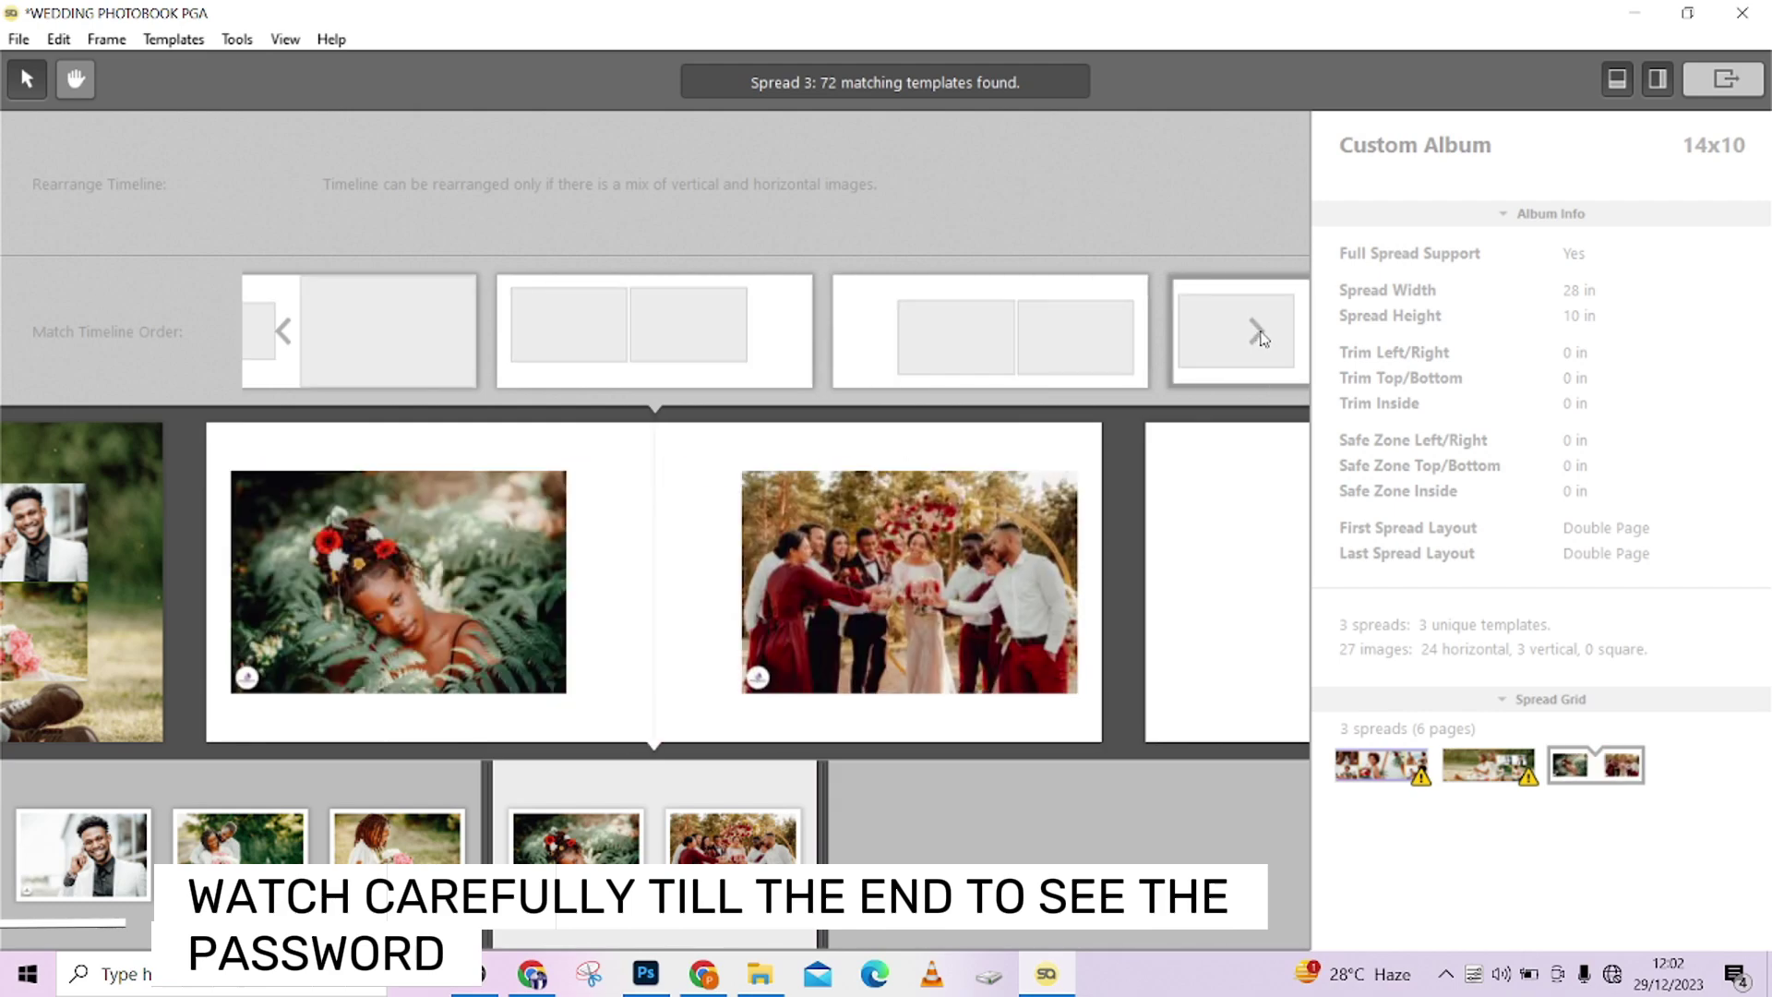
{"action": "left_click", "coordinate": [1263, 338]}
{"action": "left_click", "coordinate": [1263, 337]}
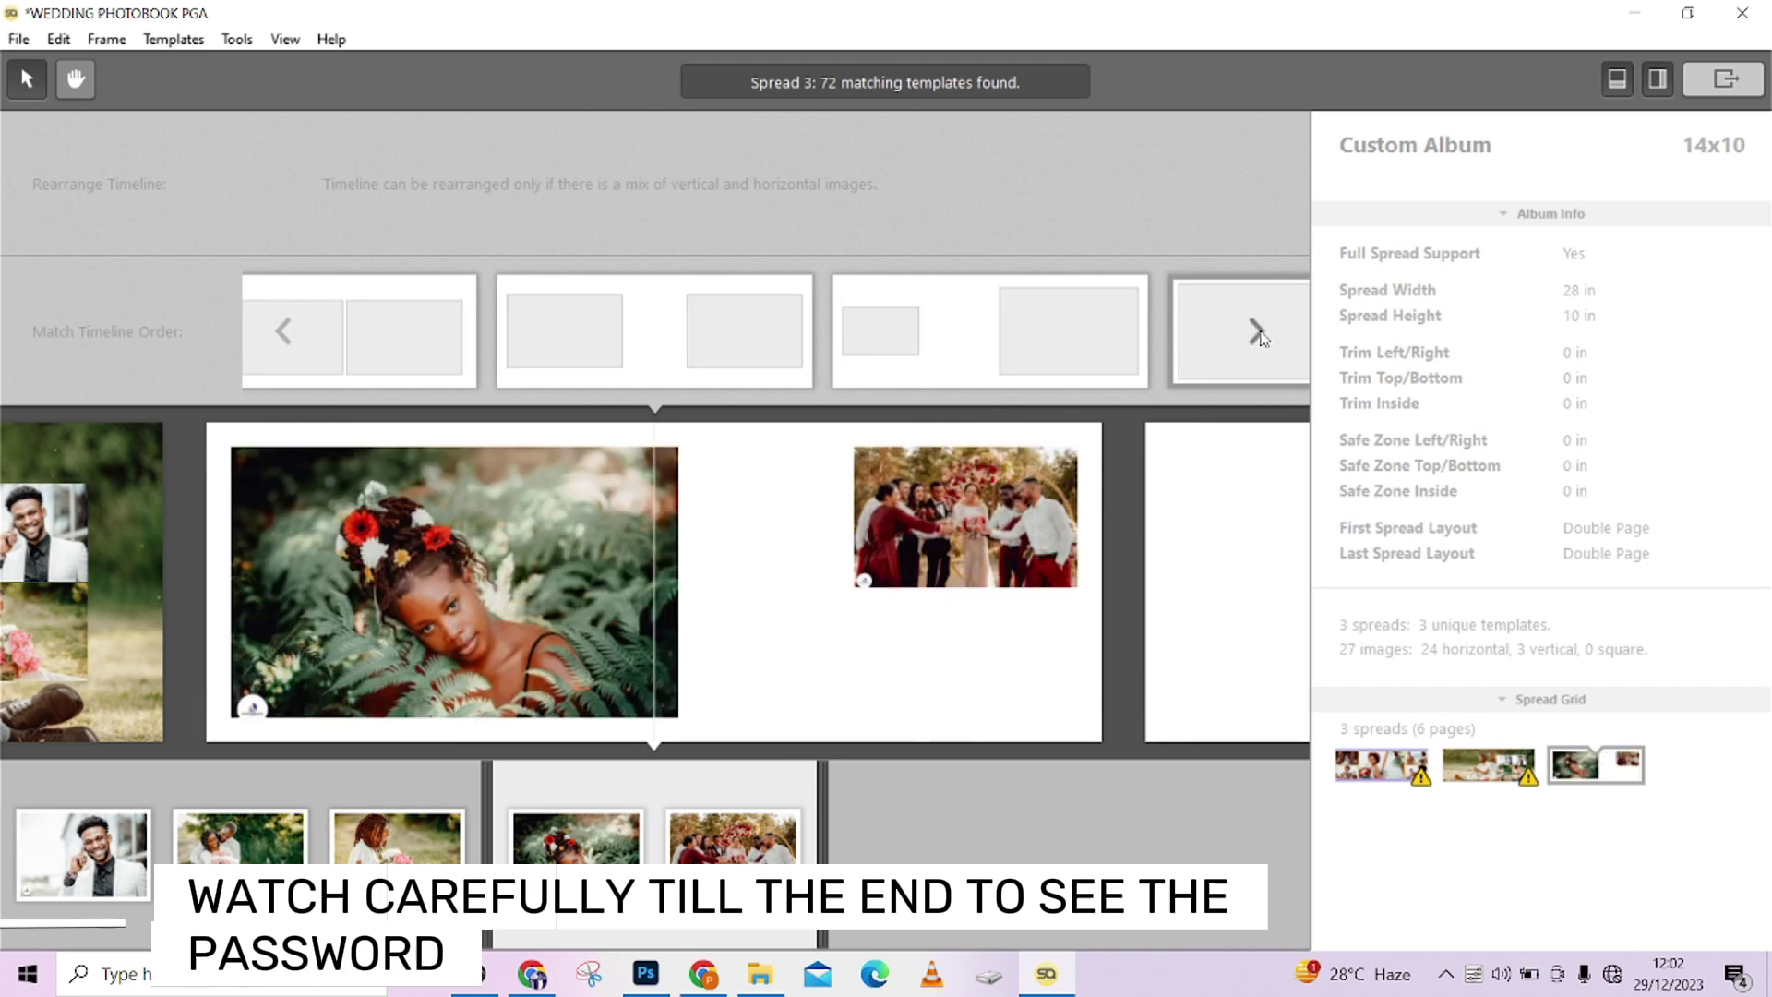
{"action": "left_click", "coordinate": [1264, 338]}
{"action": "left_click", "coordinate": [1263, 338]}
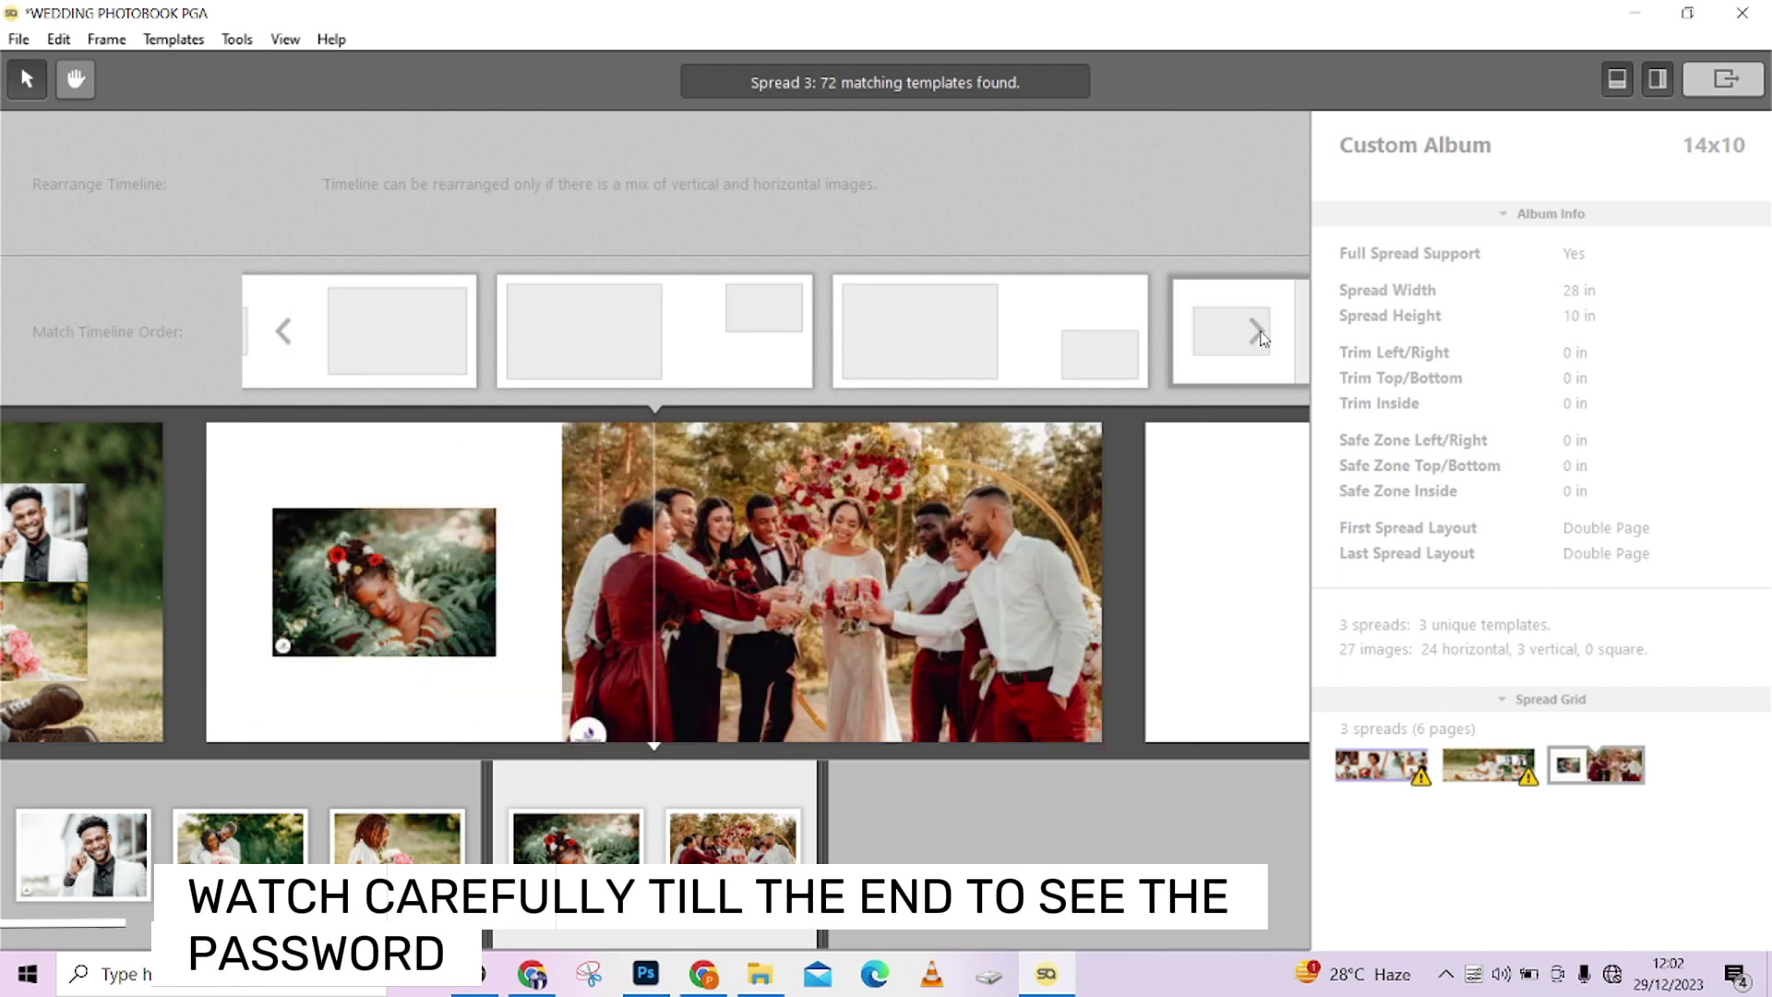
{"action": "left_click", "coordinate": [1264, 338]}
{"action": "left_click", "coordinate": [1264, 337]}
{"action": "left_click", "coordinate": [1263, 338]}
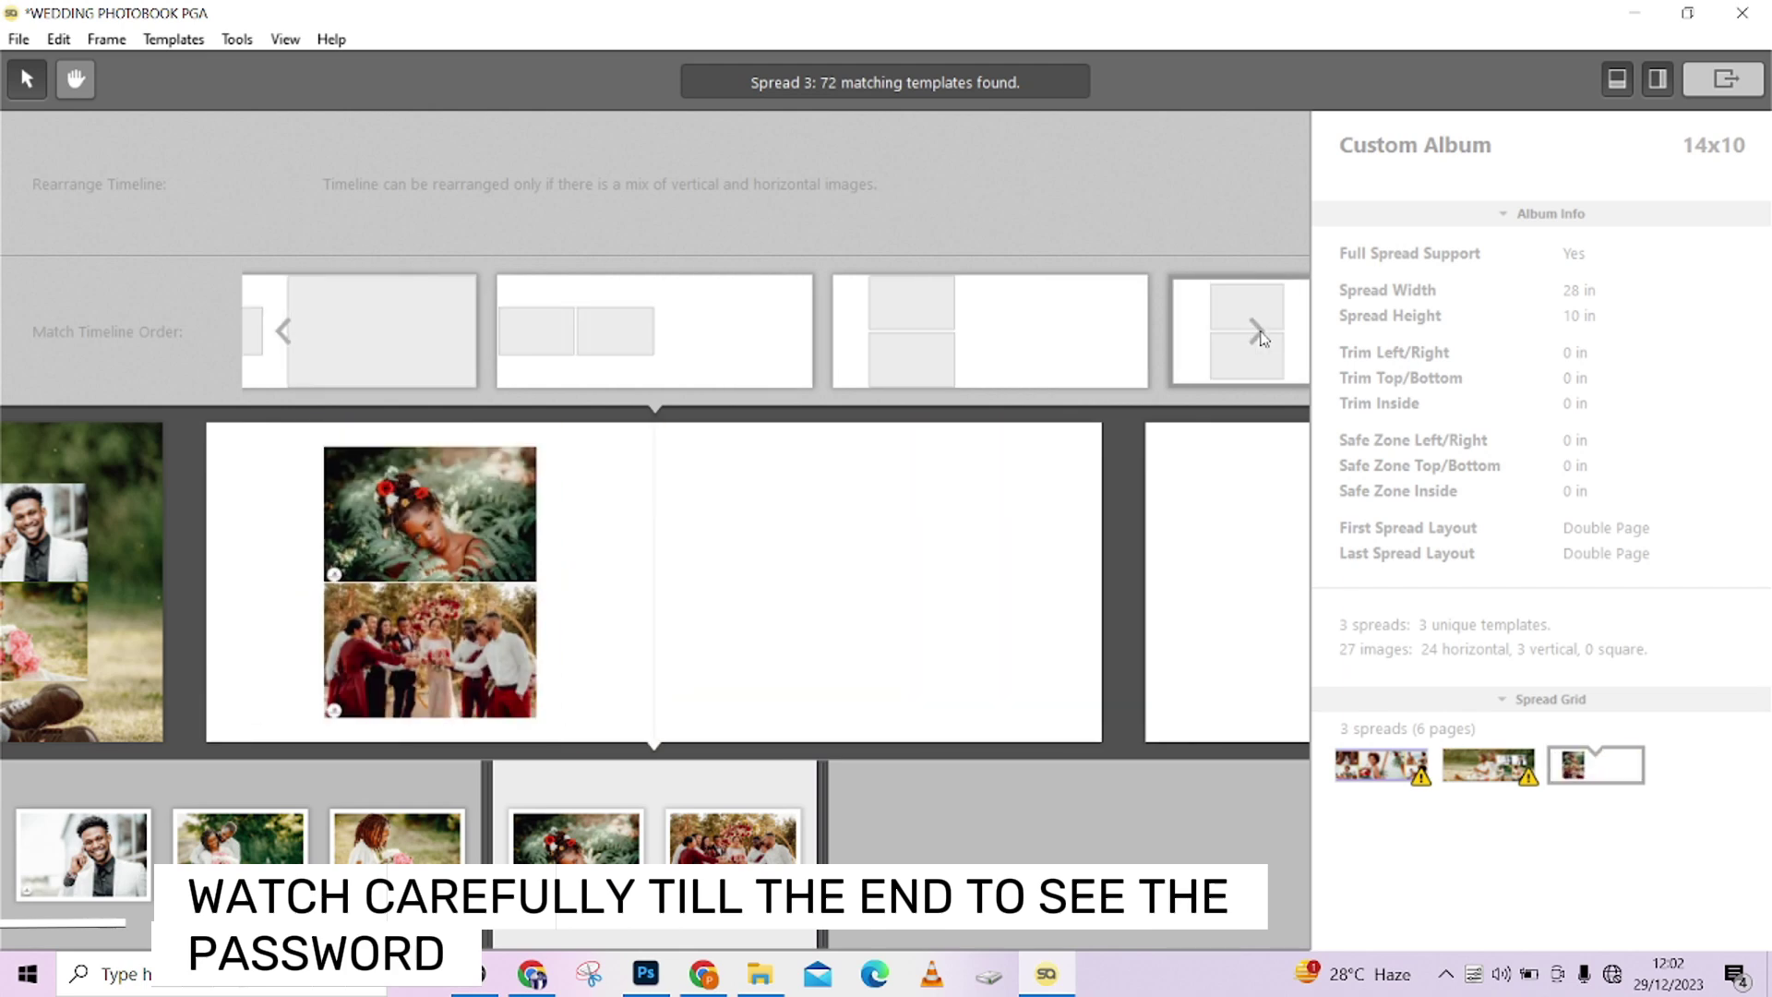
{"action": "left_click", "coordinate": [1263, 338]}
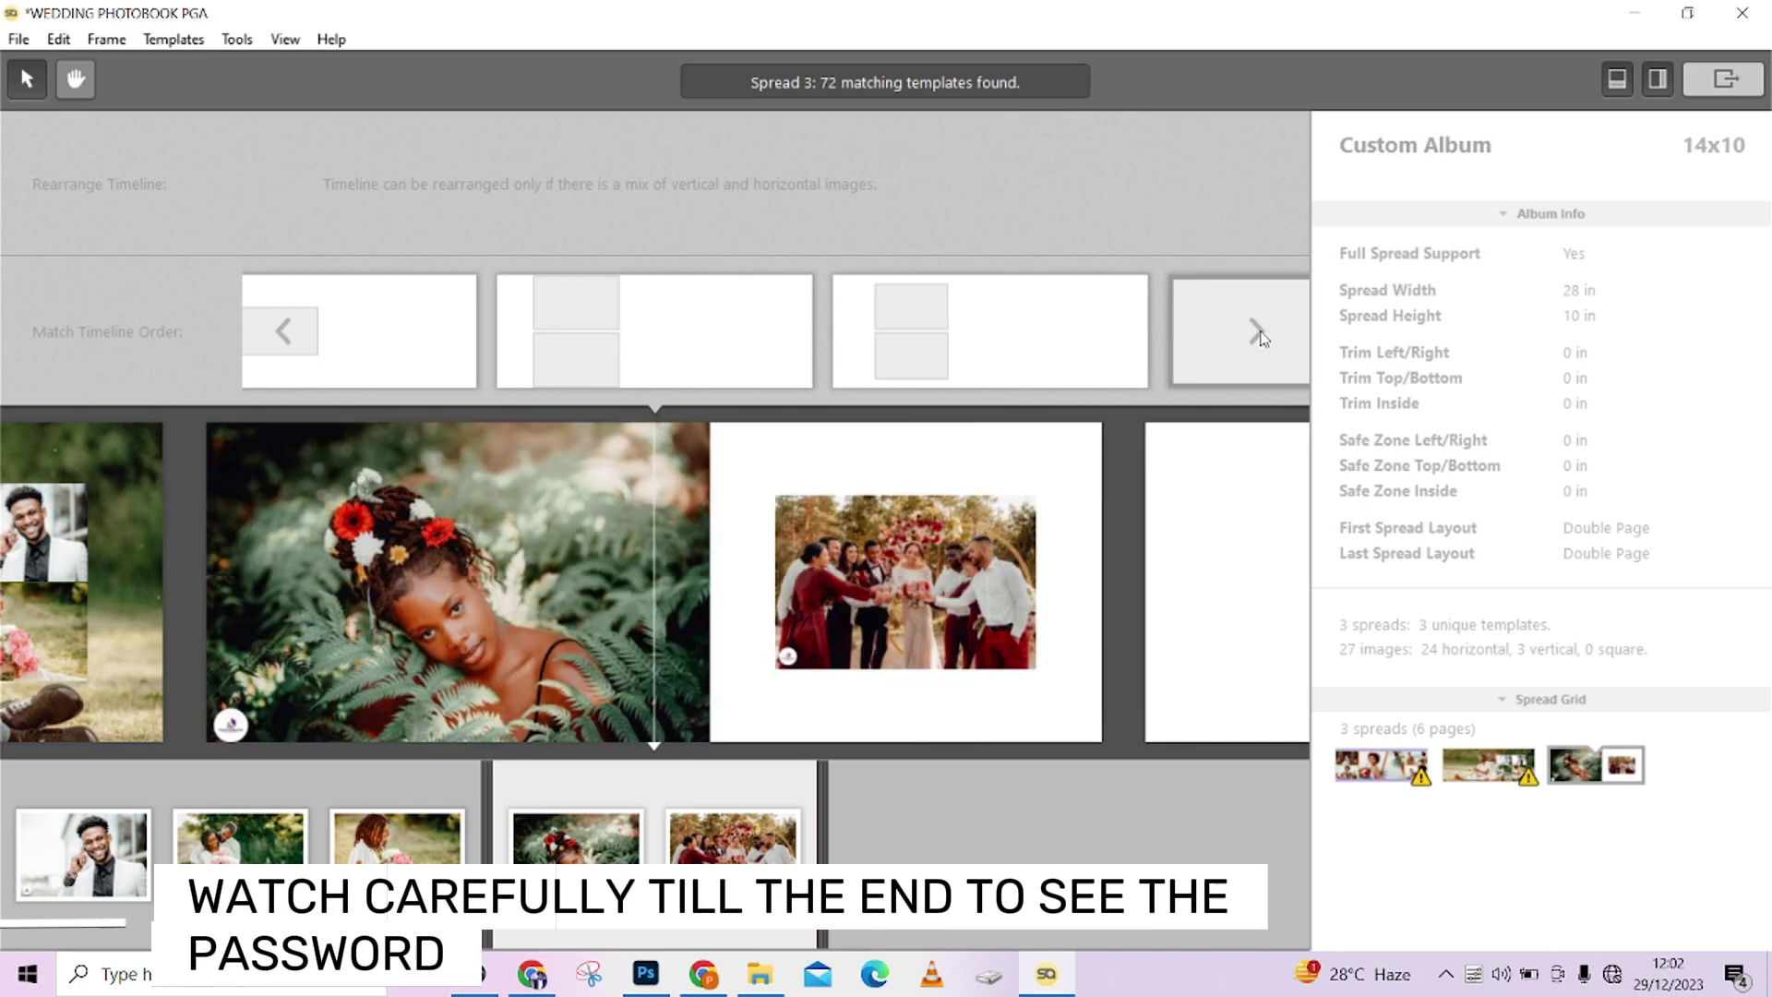
{"action": "left_click", "coordinate": [1262, 338]}
{"action": "left_click", "coordinate": [1122, 347]}
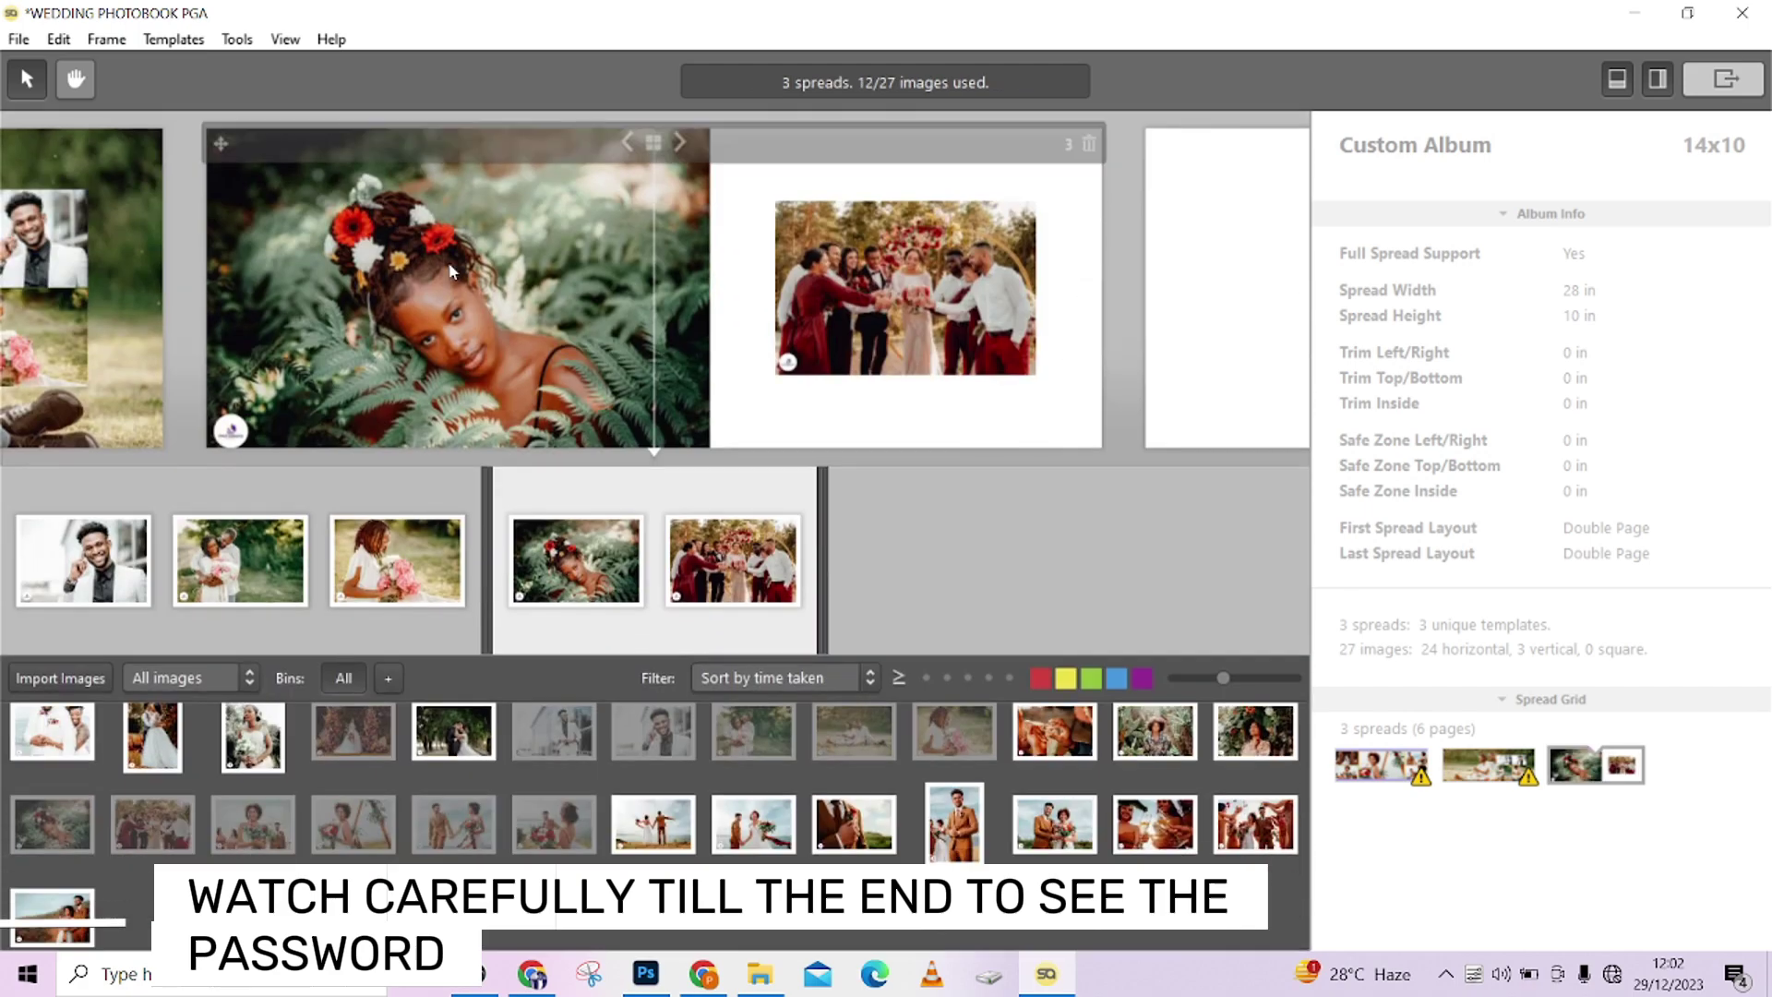
Step: Make the photo of the woman among ferns the background image of spread 3
{"action": "left_click", "coordinate": [451, 271]}
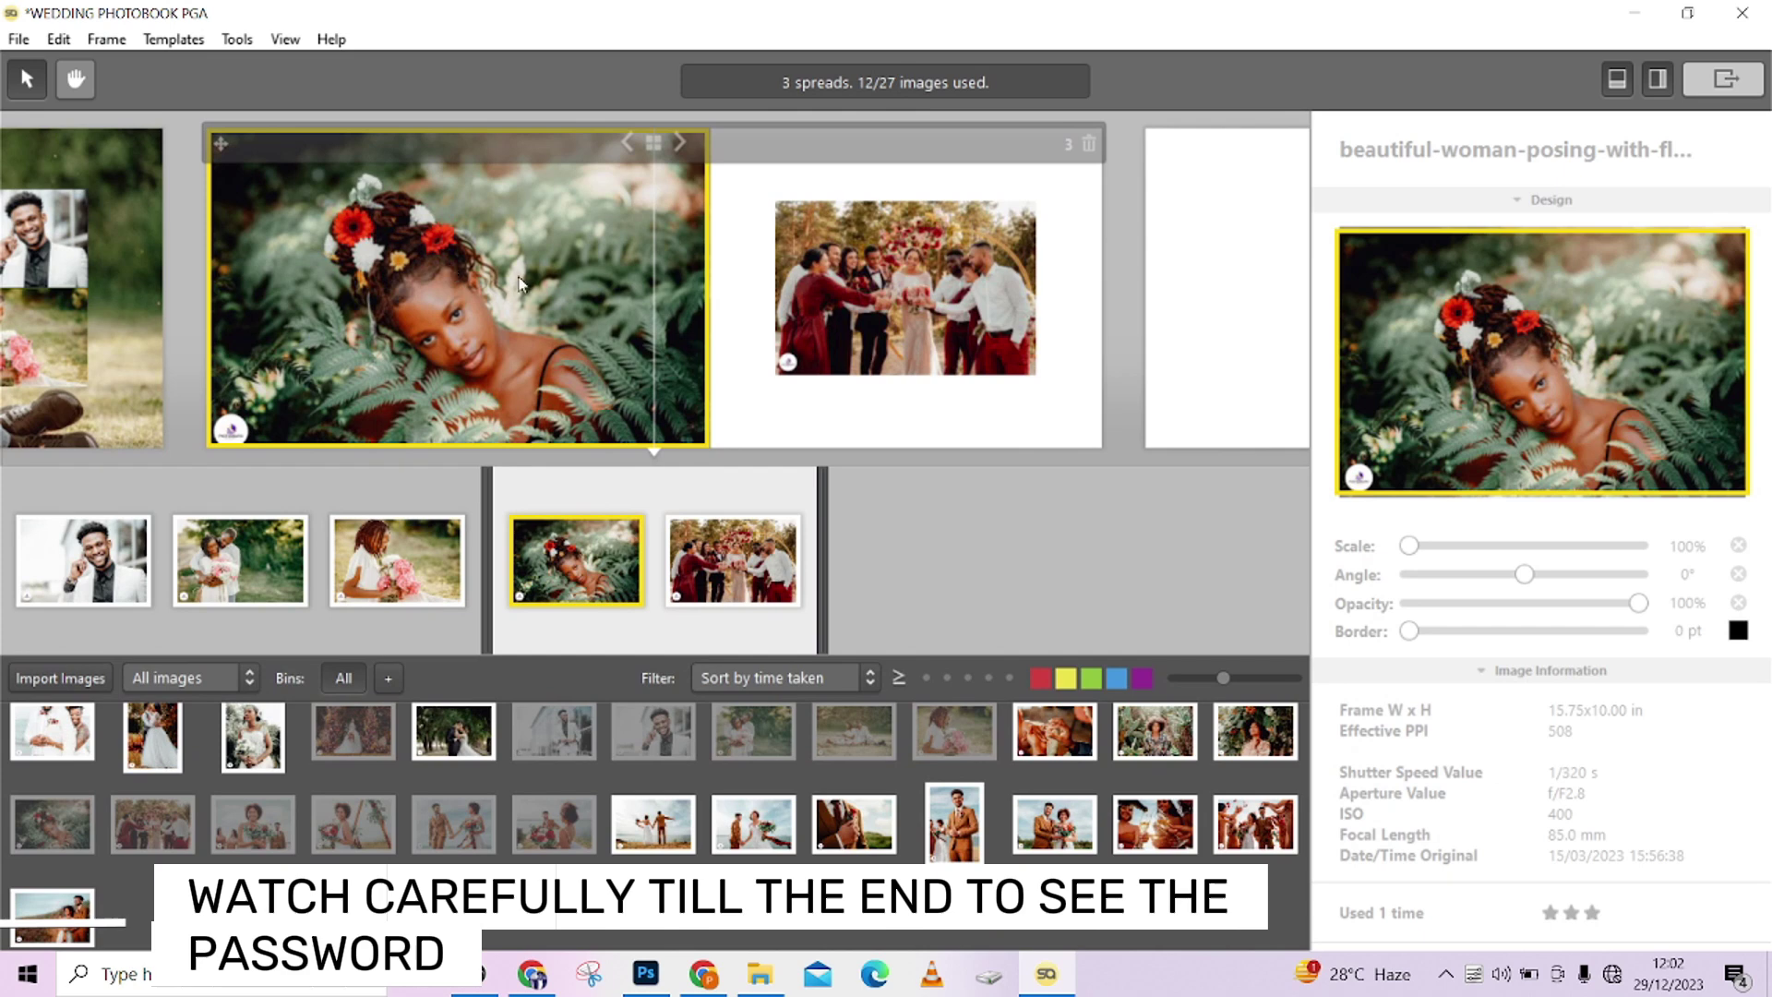
{"action": "right_click", "coordinate": [448, 303]}
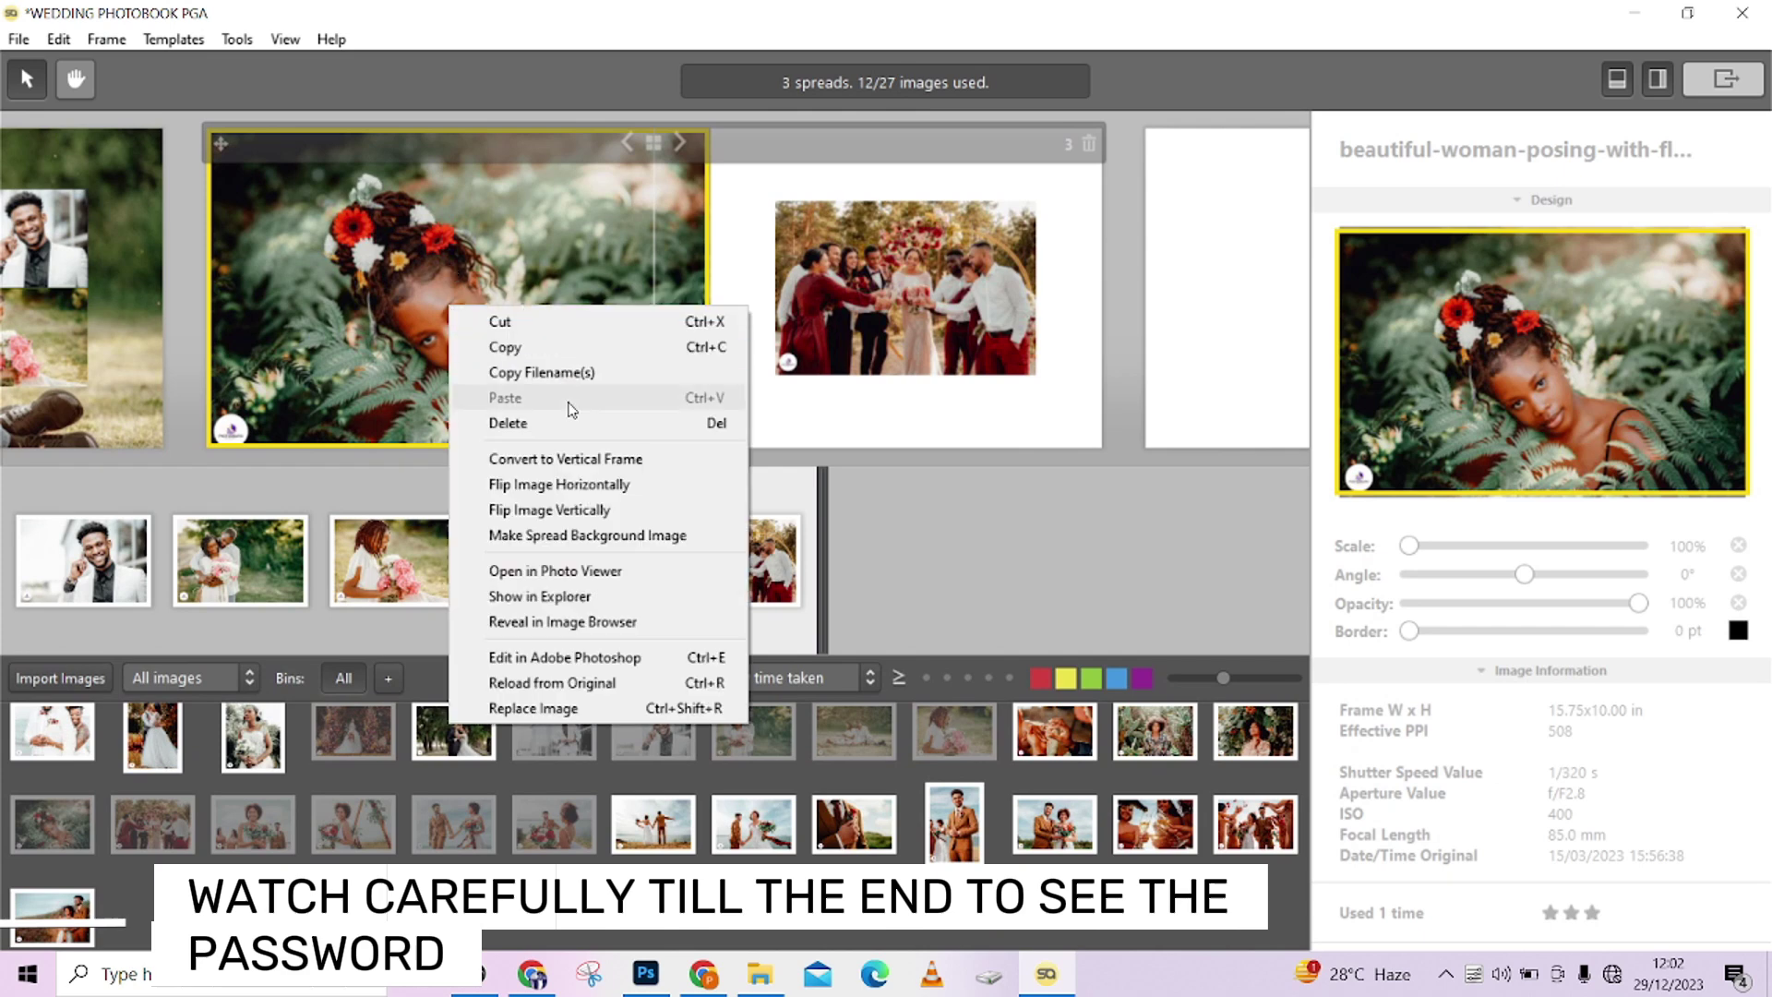
{"action": "left_click", "coordinate": [596, 540]}
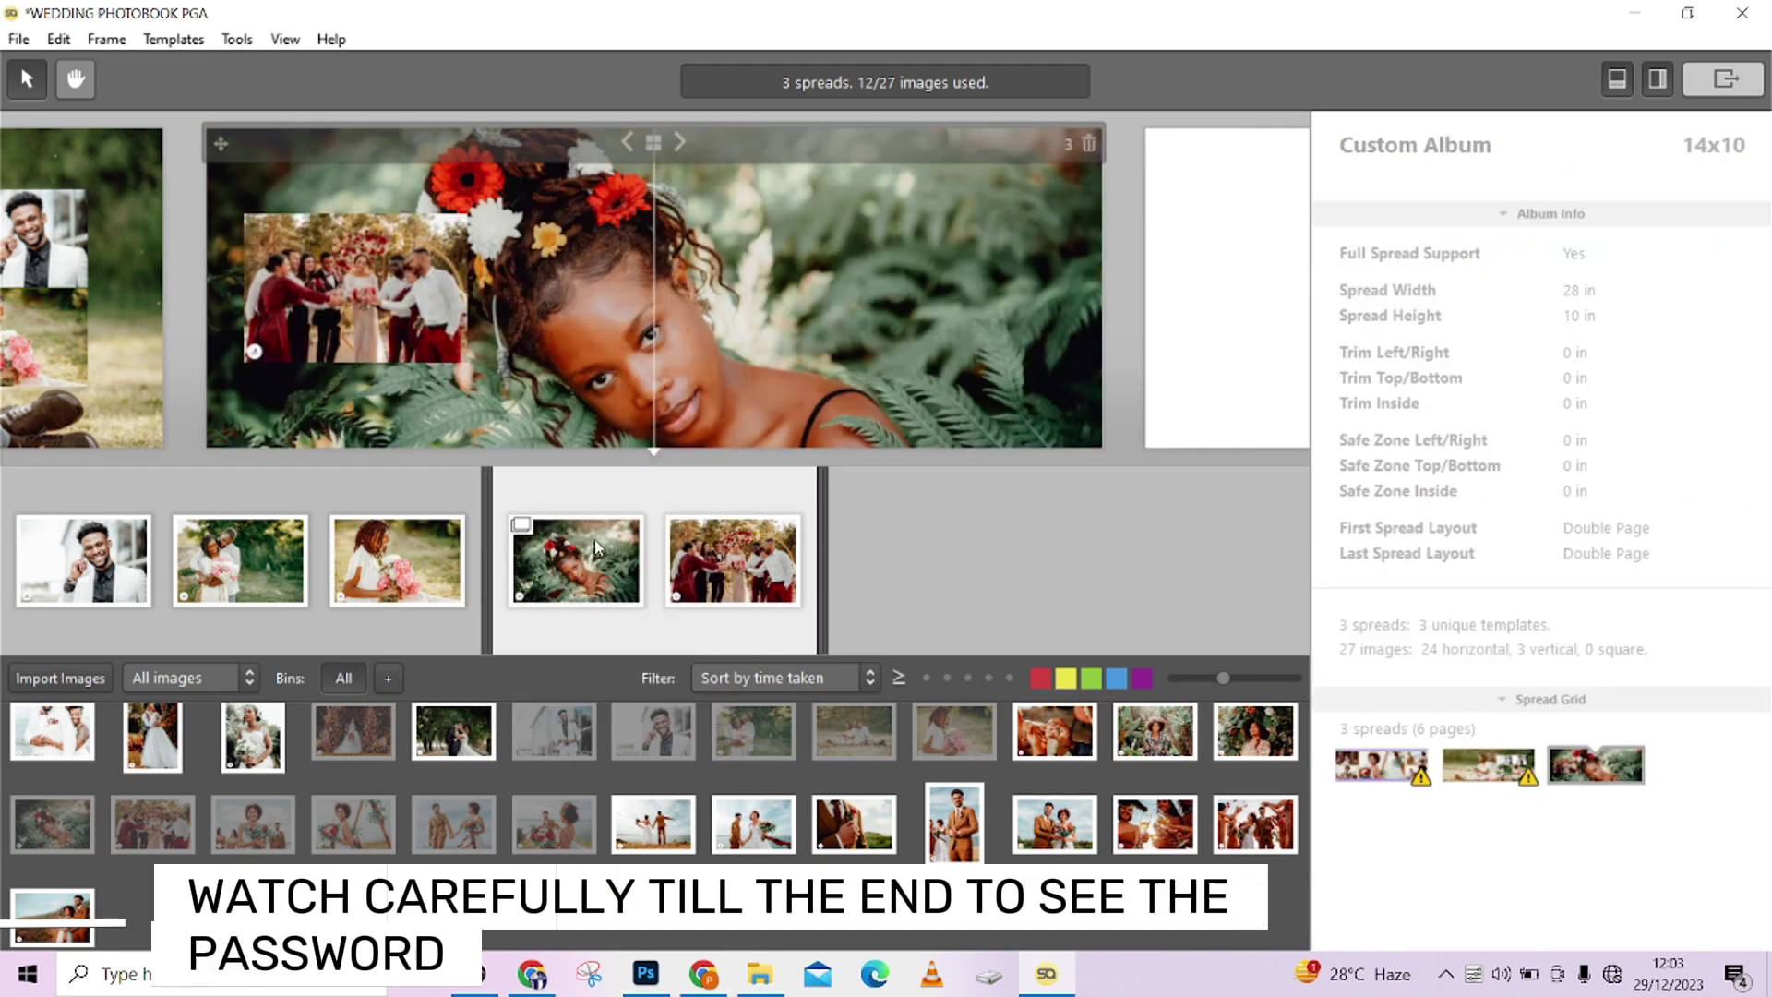
Step: Swap the two photos on spread 3 so the toasting group fills the background and the woman among ferns is inset
{"action": "left_click", "coordinate": [333, 277]}
{"action": "left_click_drag", "start_coordinate": [333, 280], "coordinate": [850, 308]}
{"action": "left_click", "coordinate": [404, 286]}
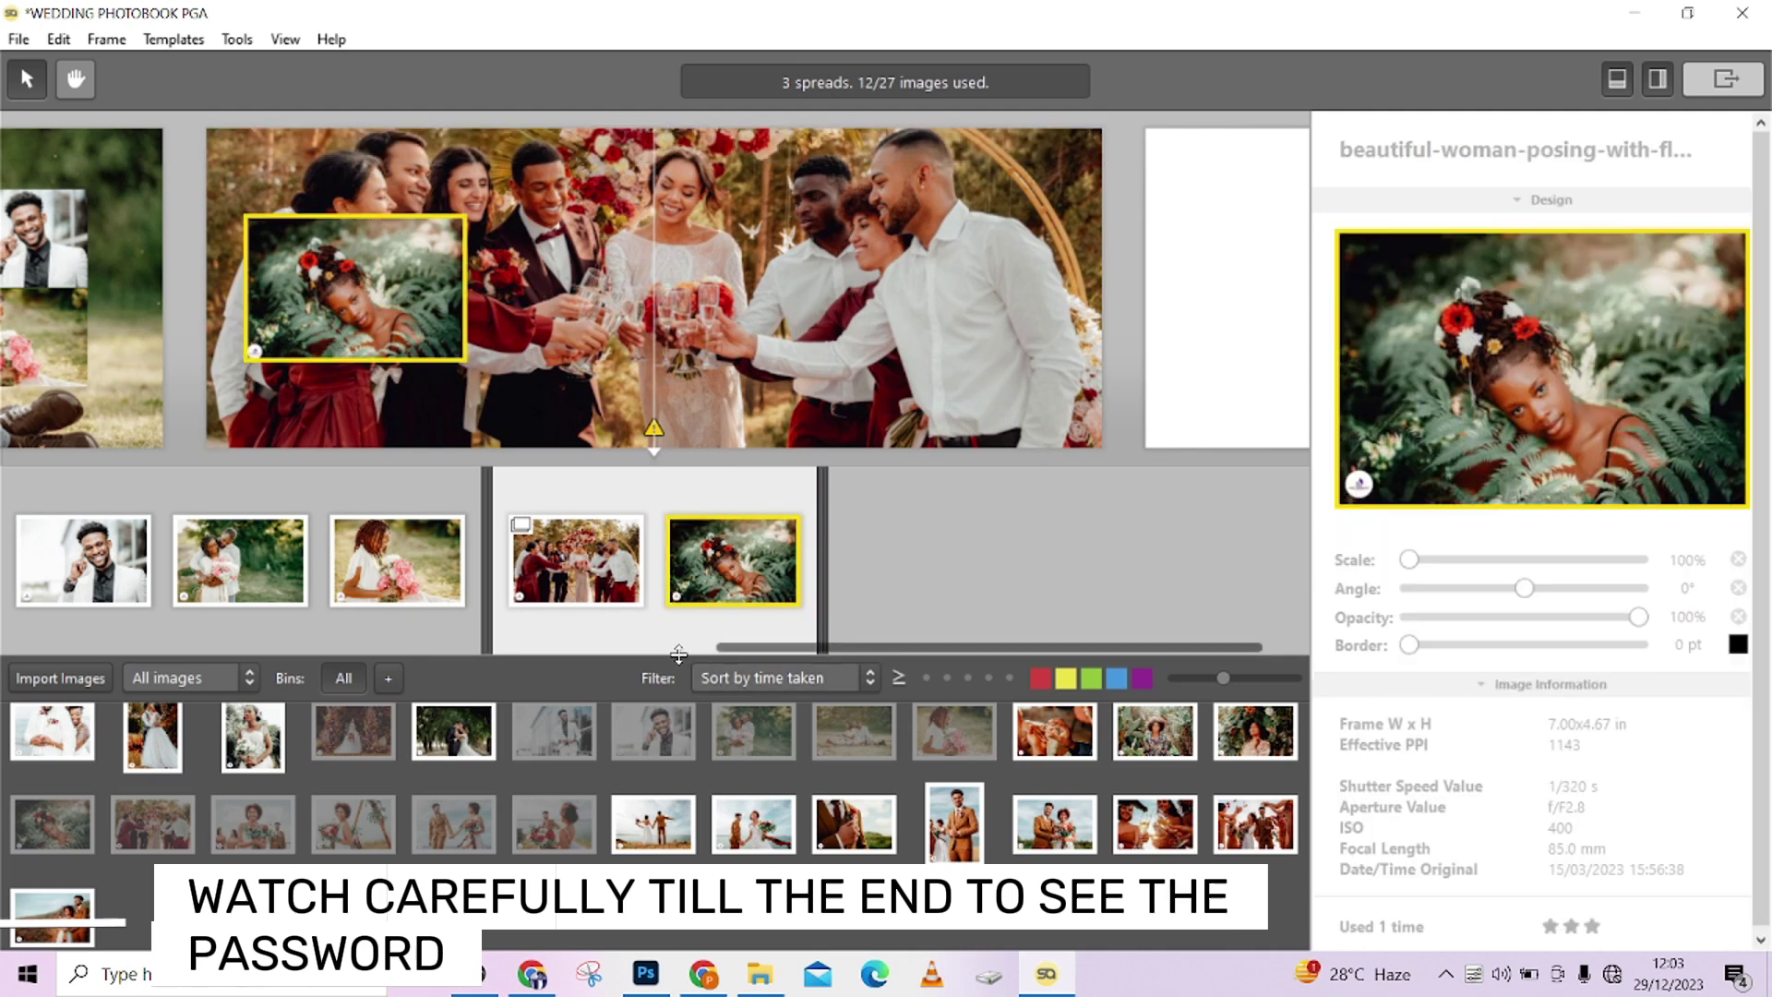
Step: Return to spread 1, start the album export while ignoring the upscaled images, and enable Export for Print
{"action": "left_click_drag", "start_coordinate": [806, 657], "coordinate": [834, 622]}
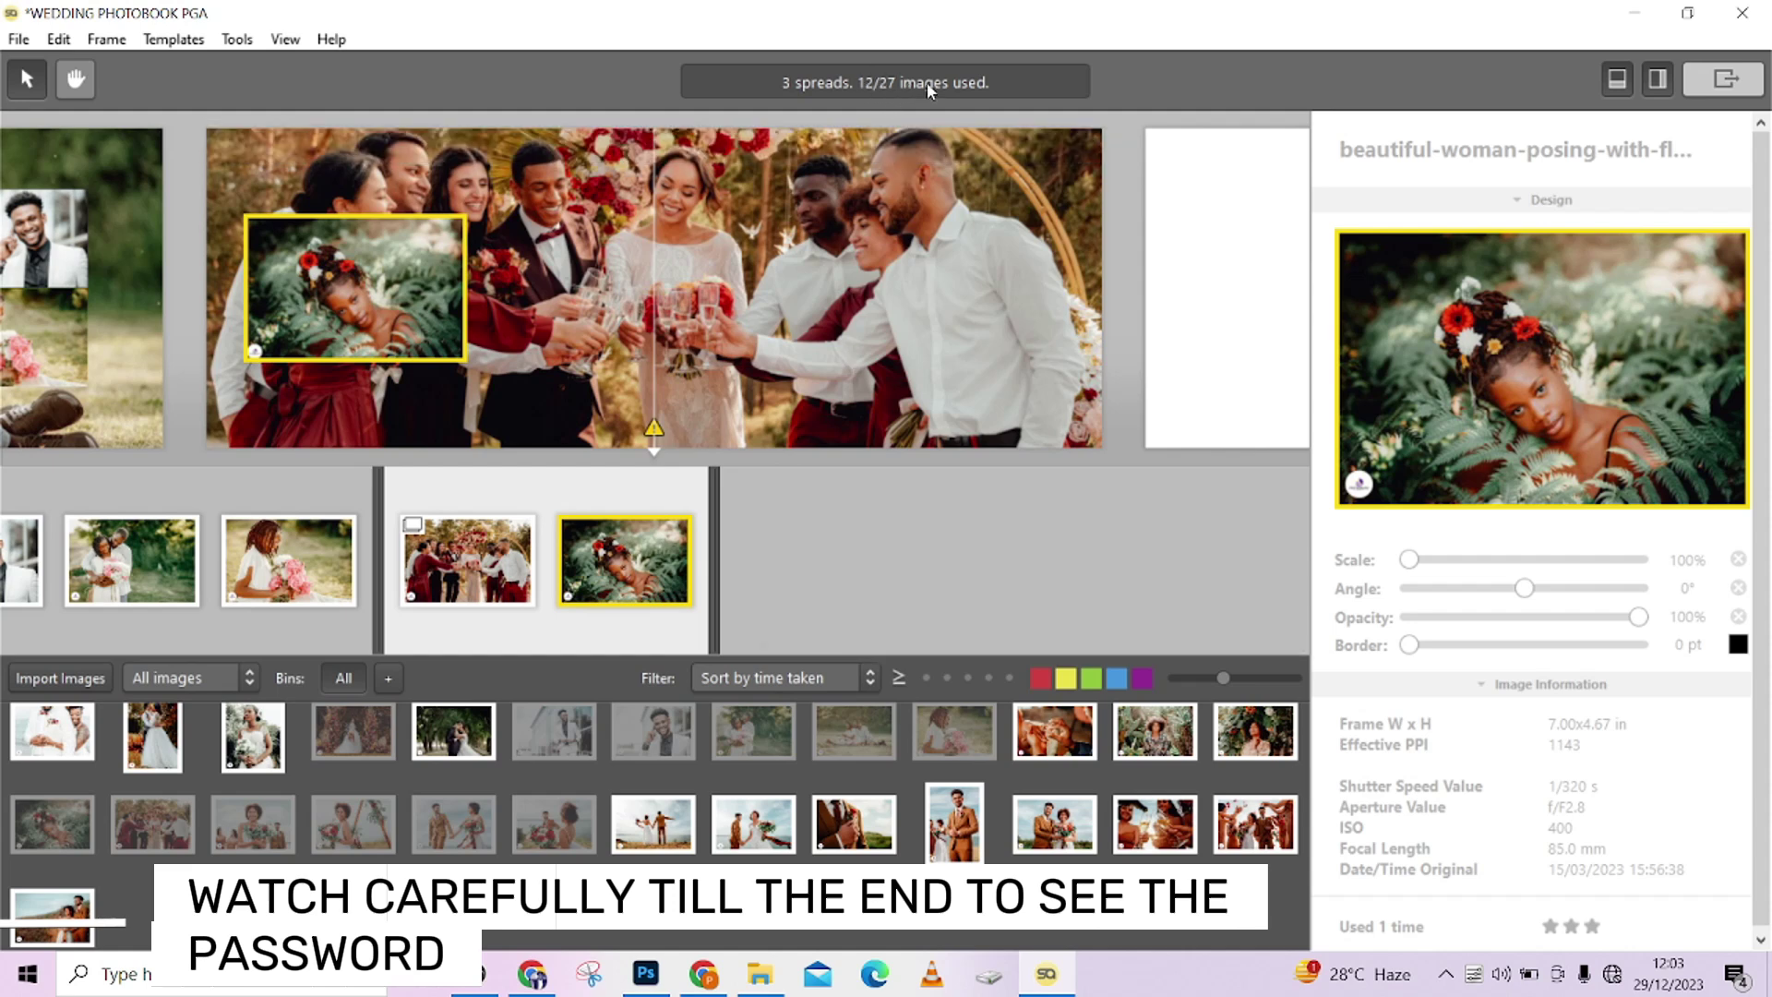
{"action": "left_click_drag", "start_coordinate": [841, 651], "coordinate": [314, 657]}
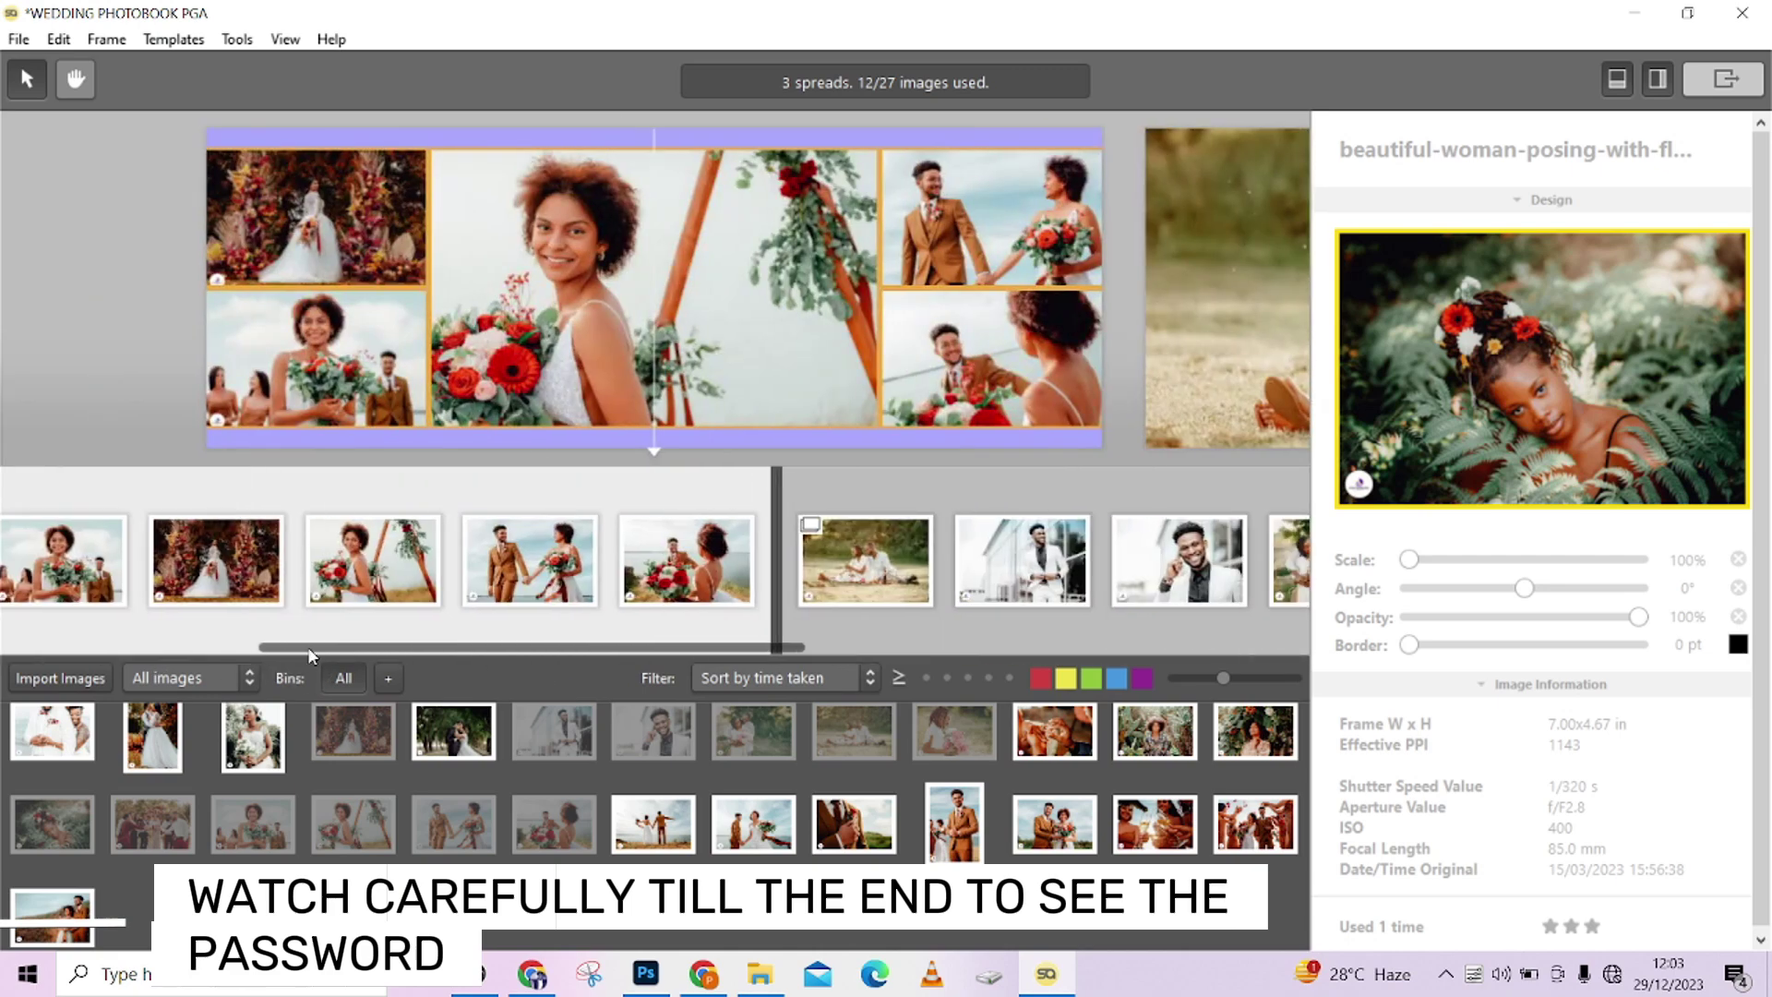
{"action": "left_click", "coordinate": [1727, 79]}
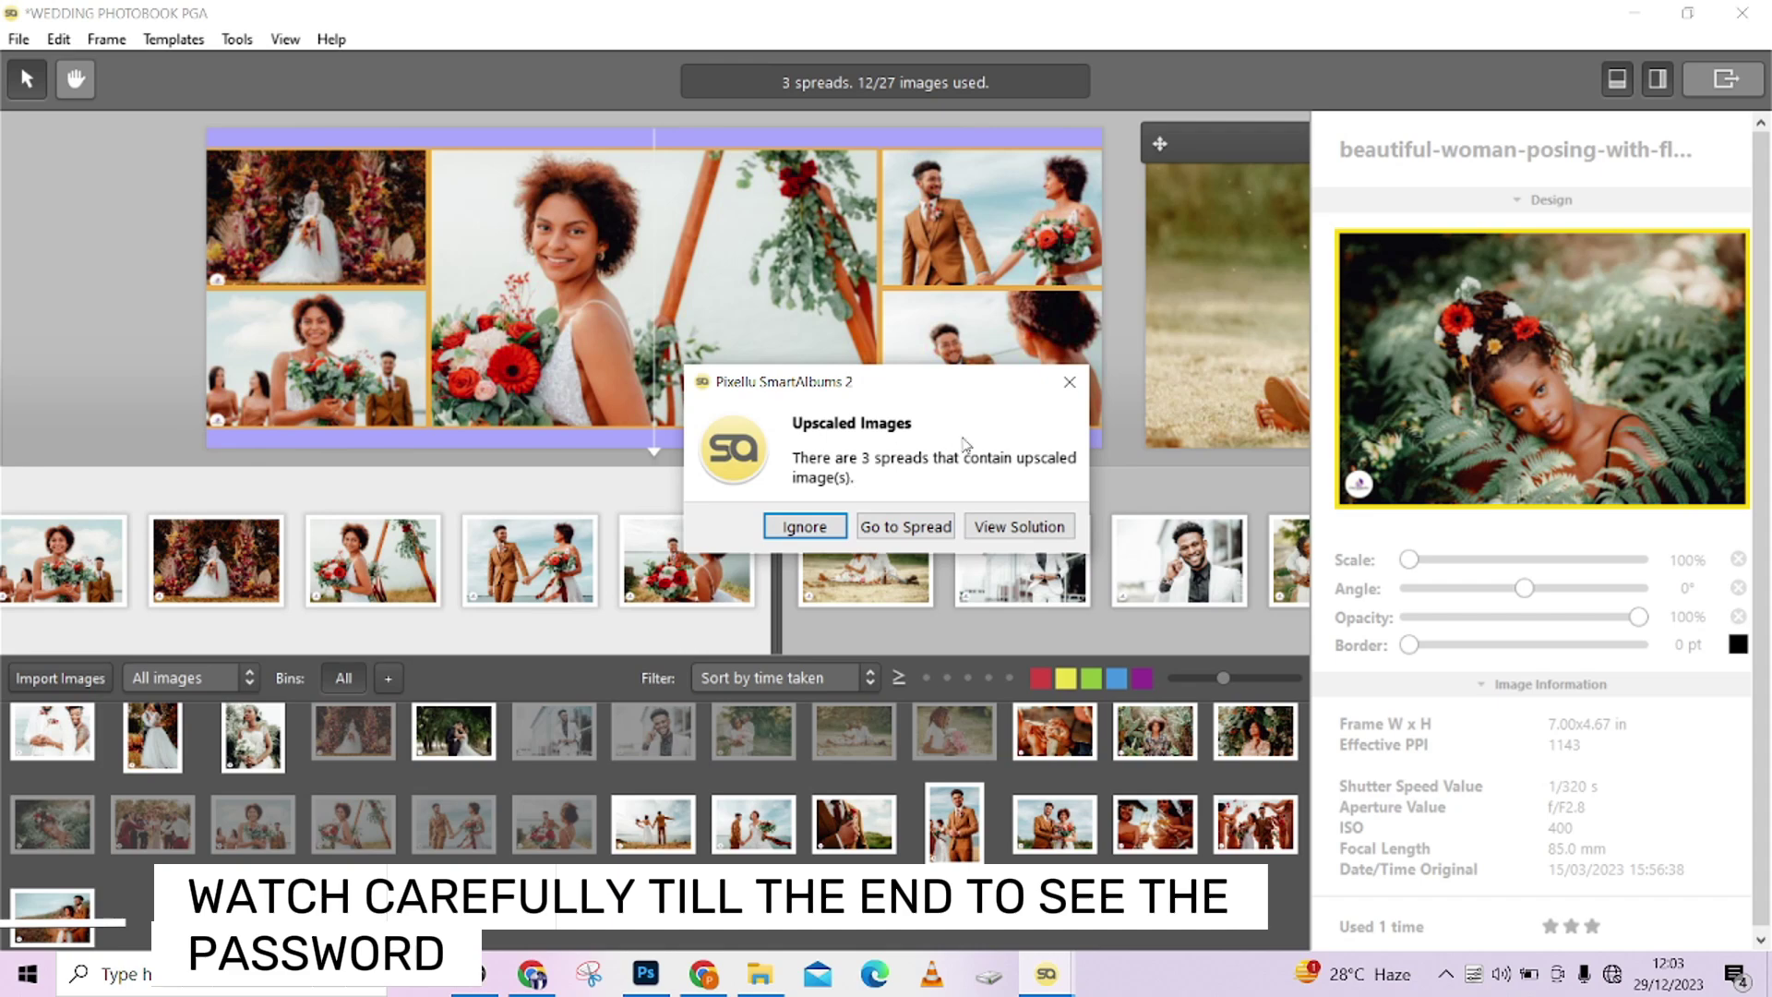
{"action": "left_click", "coordinate": [789, 528]}
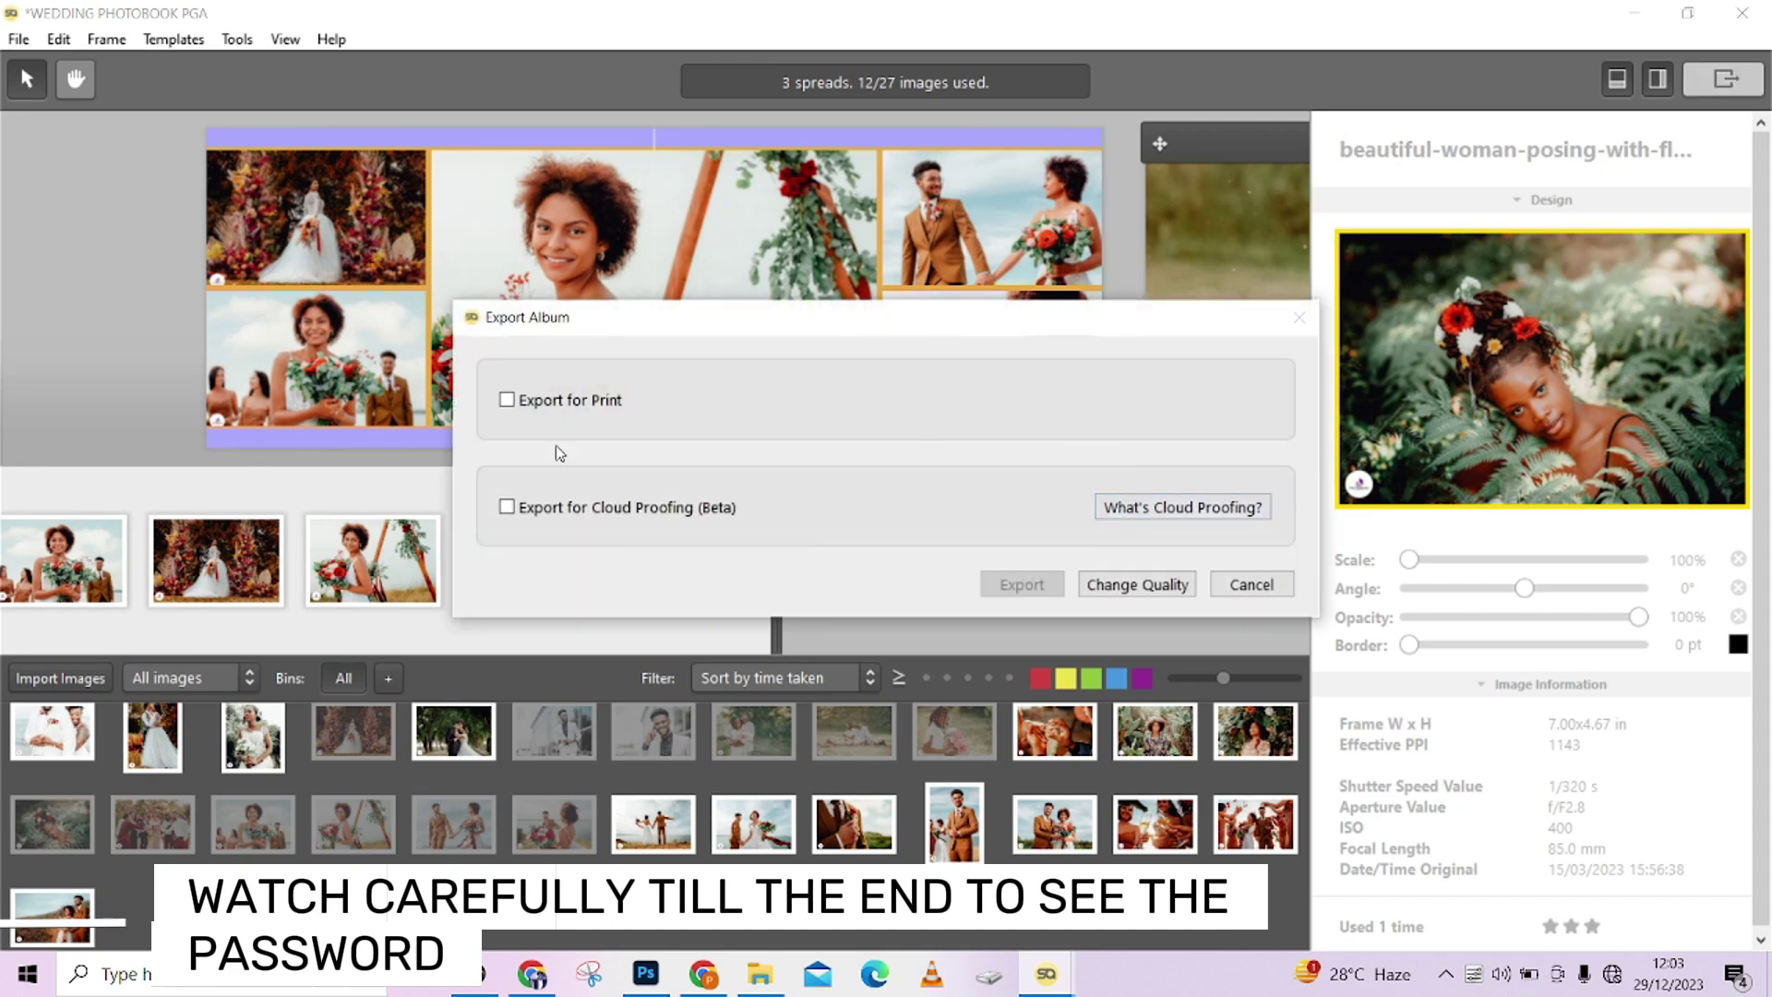
{"action": "left_click", "coordinate": [506, 401]}
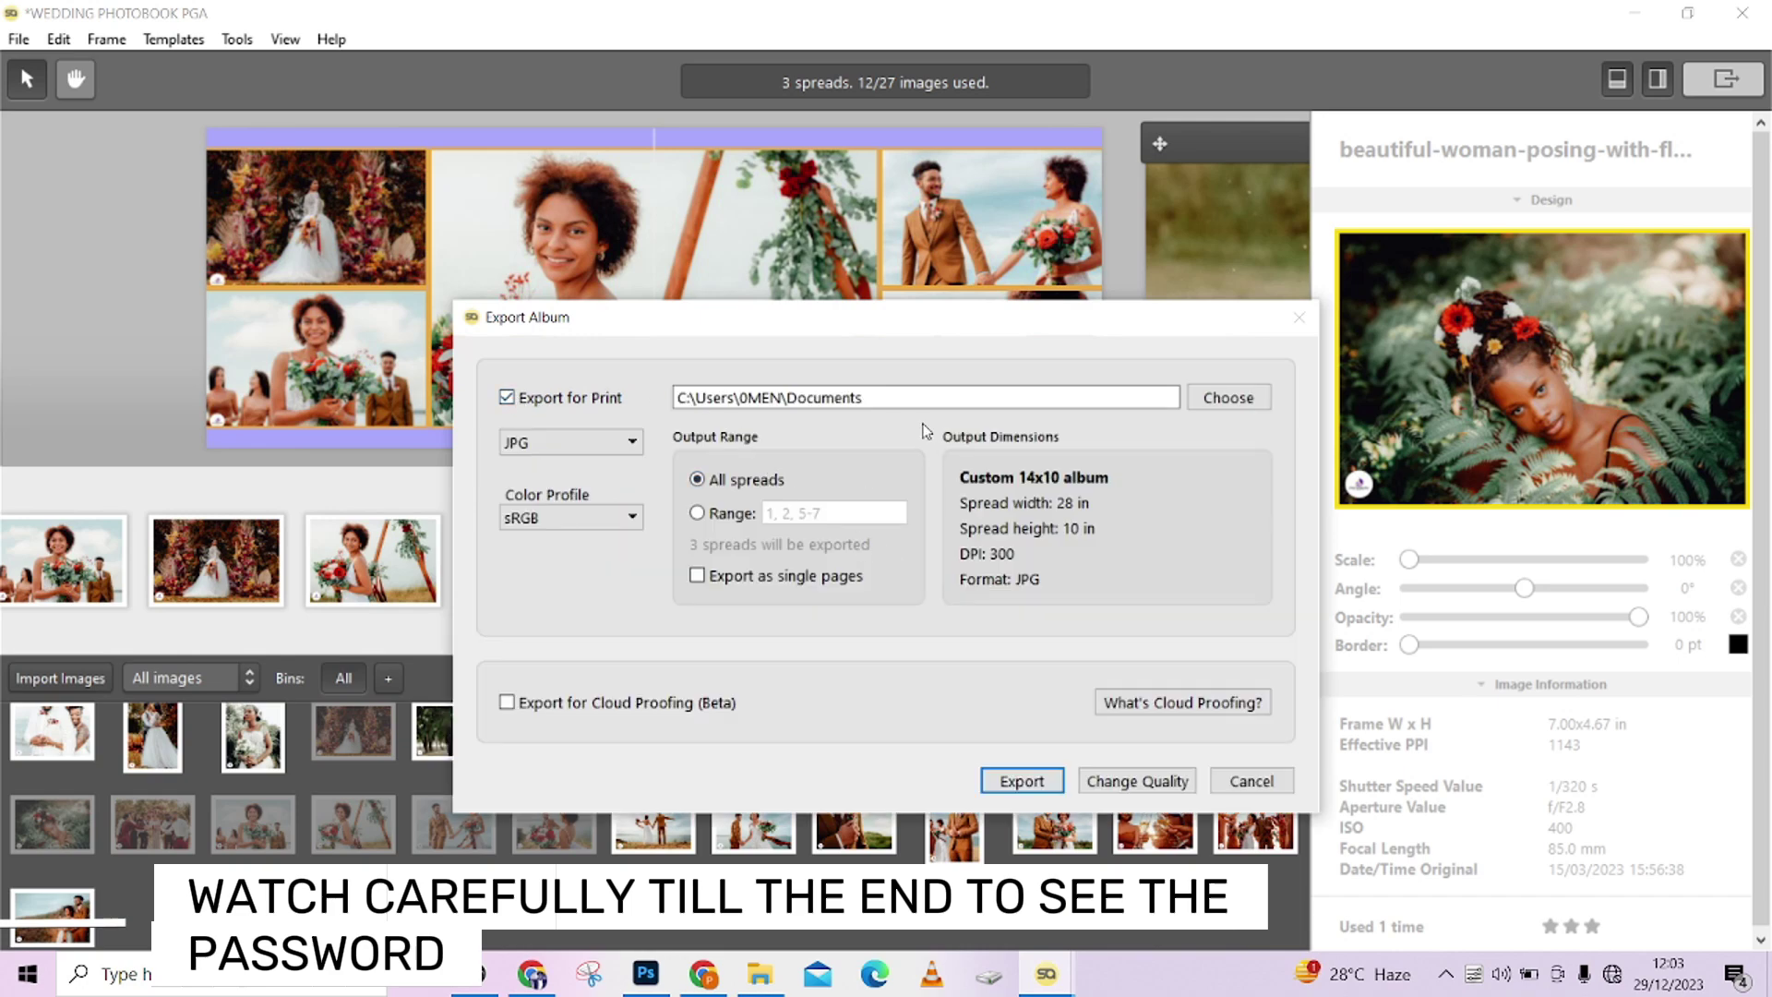
Step: Examine the export's destination folder, file format and colour profile choices, keeping the Documents folder, JPG and sRGB
{"action": "left_click", "coordinate": [1217, 397]}
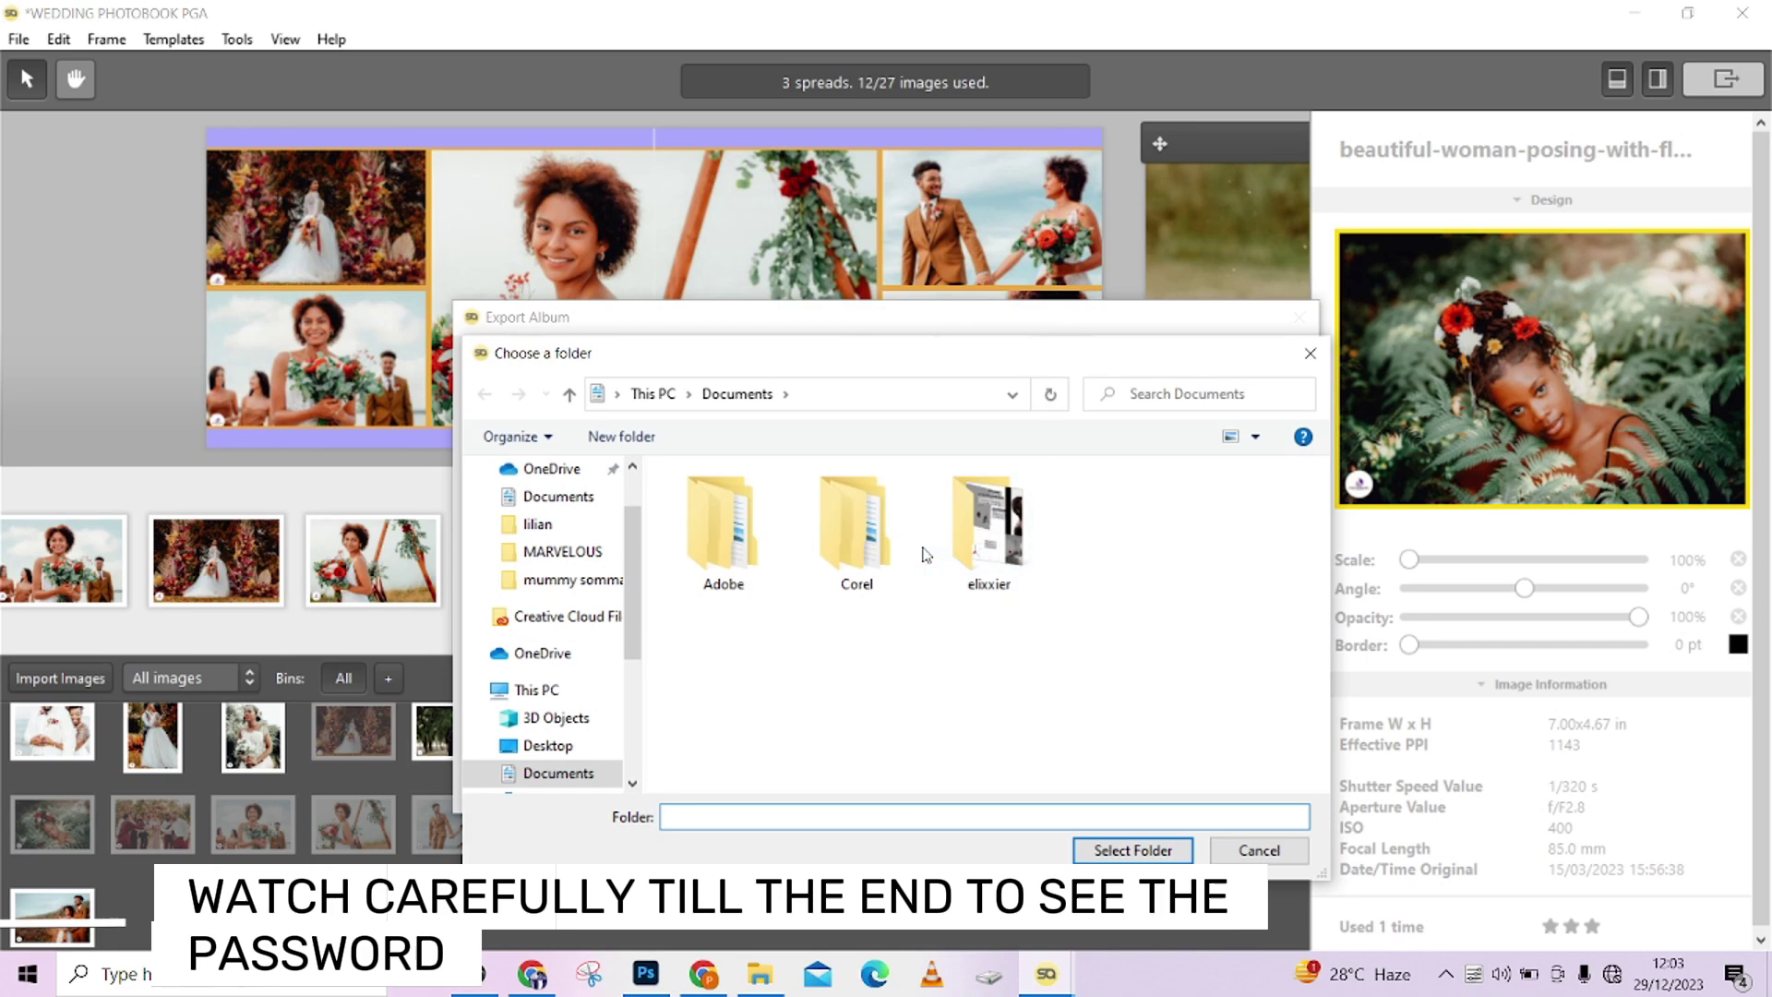
{"action": "left_click", "coordinate": [1310, 353]}
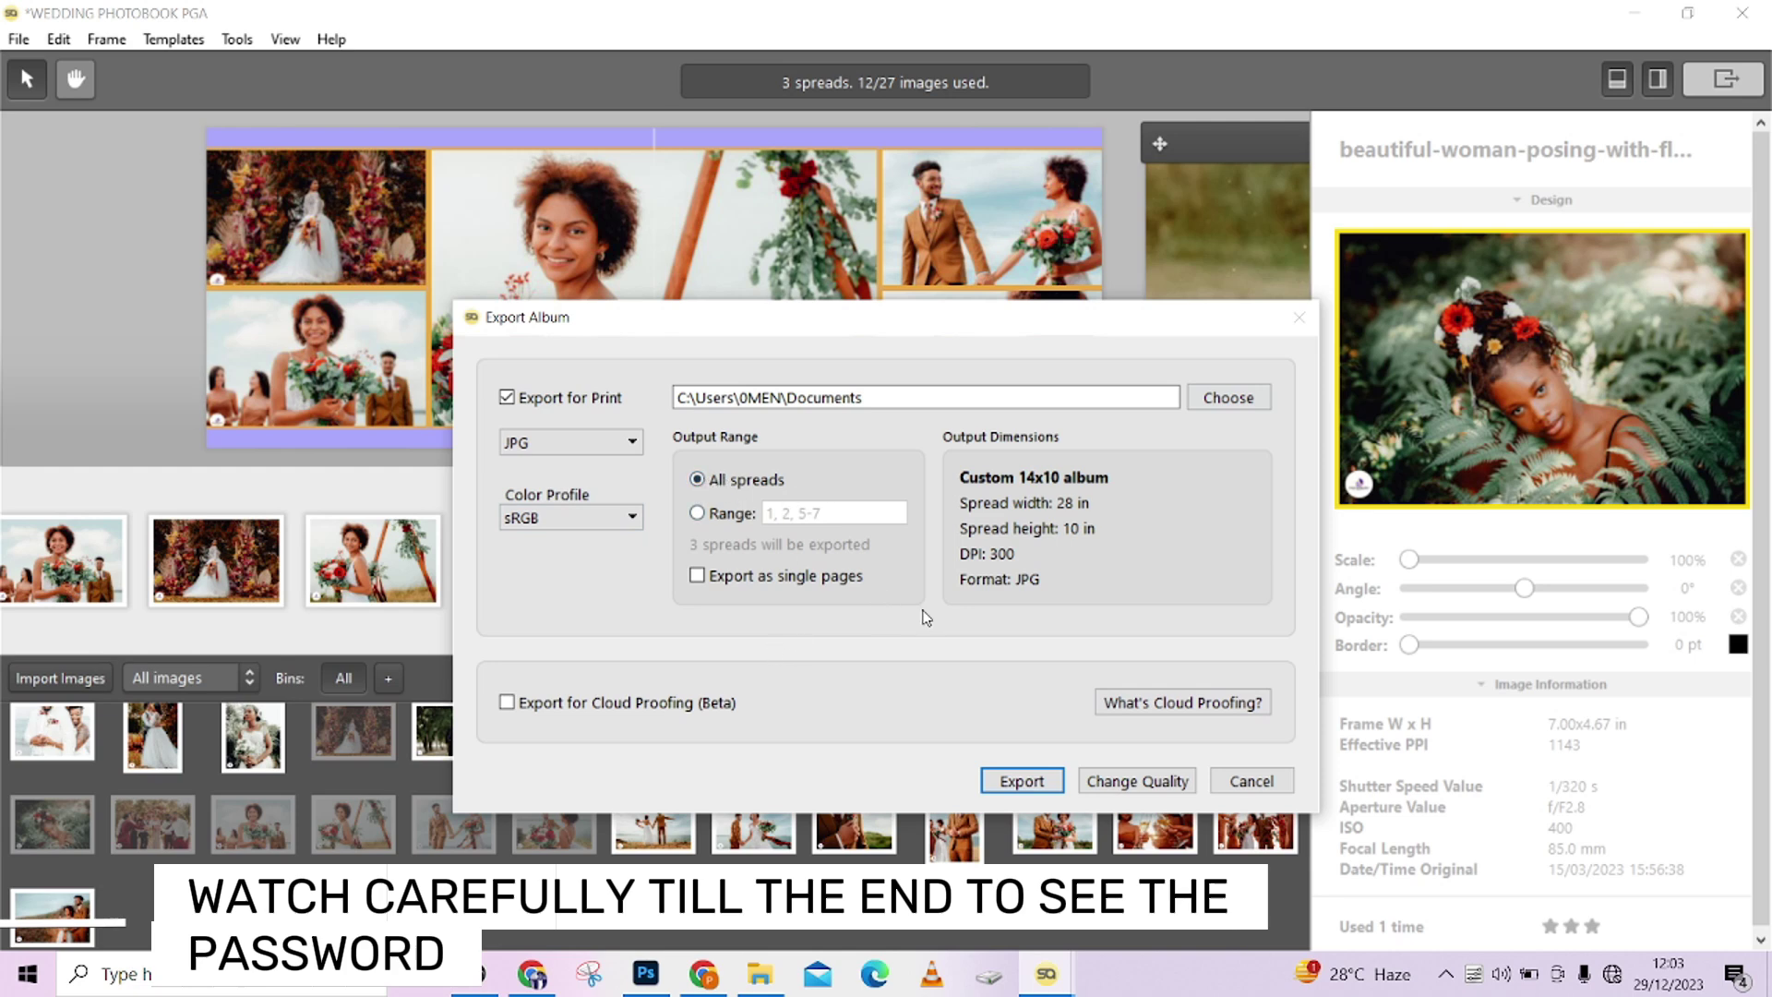
{"action": "left_click", "coordinate": [562, 445]}
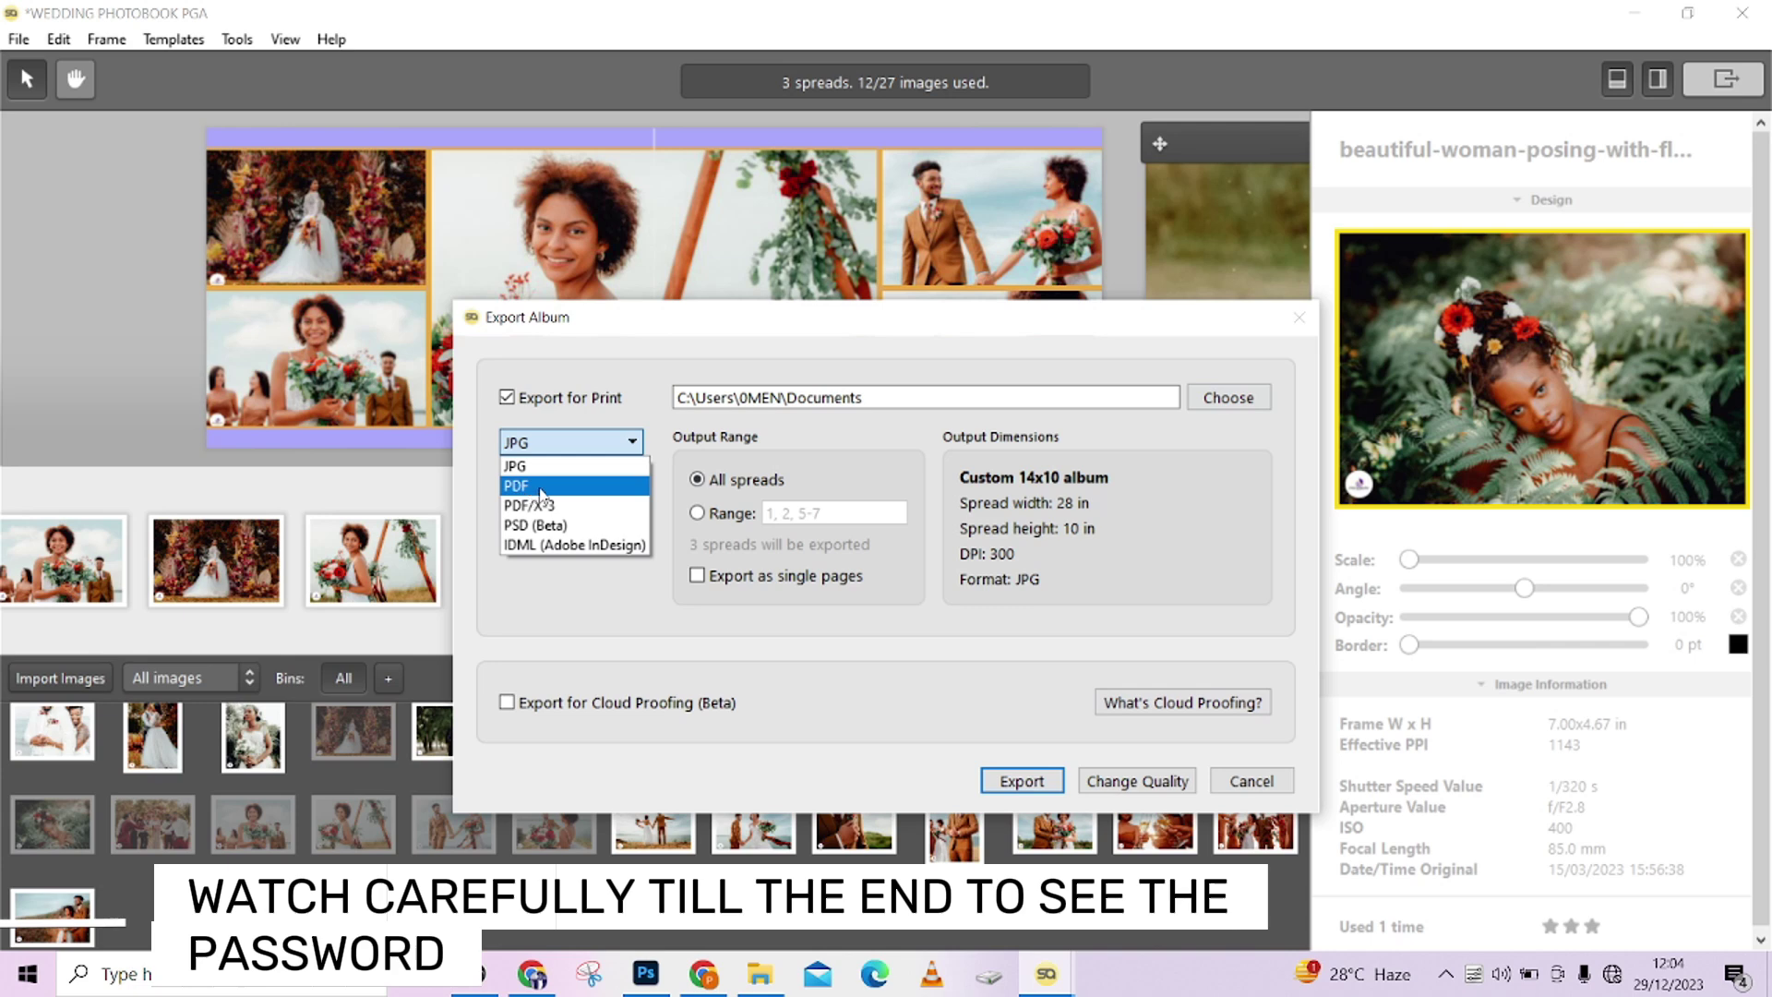
{"action": "left_click", "coordinate": [565, 443]}
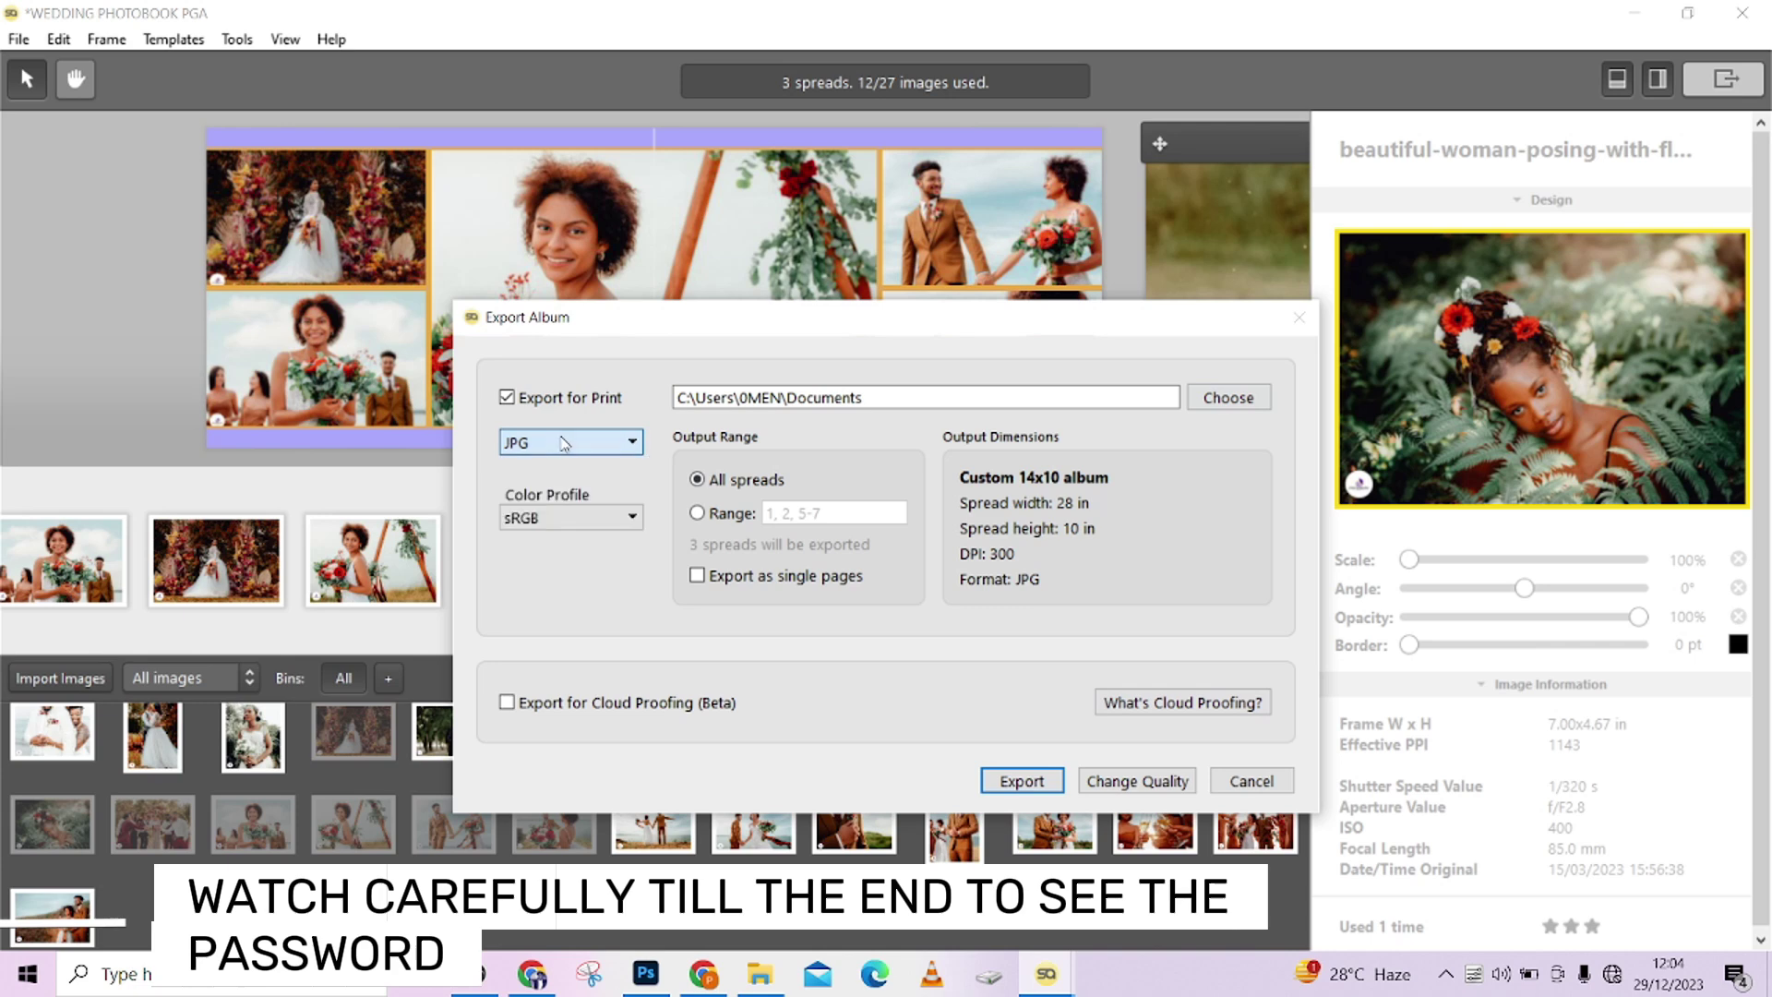
{"action": "left_click", "coordinate": [565, 443]}
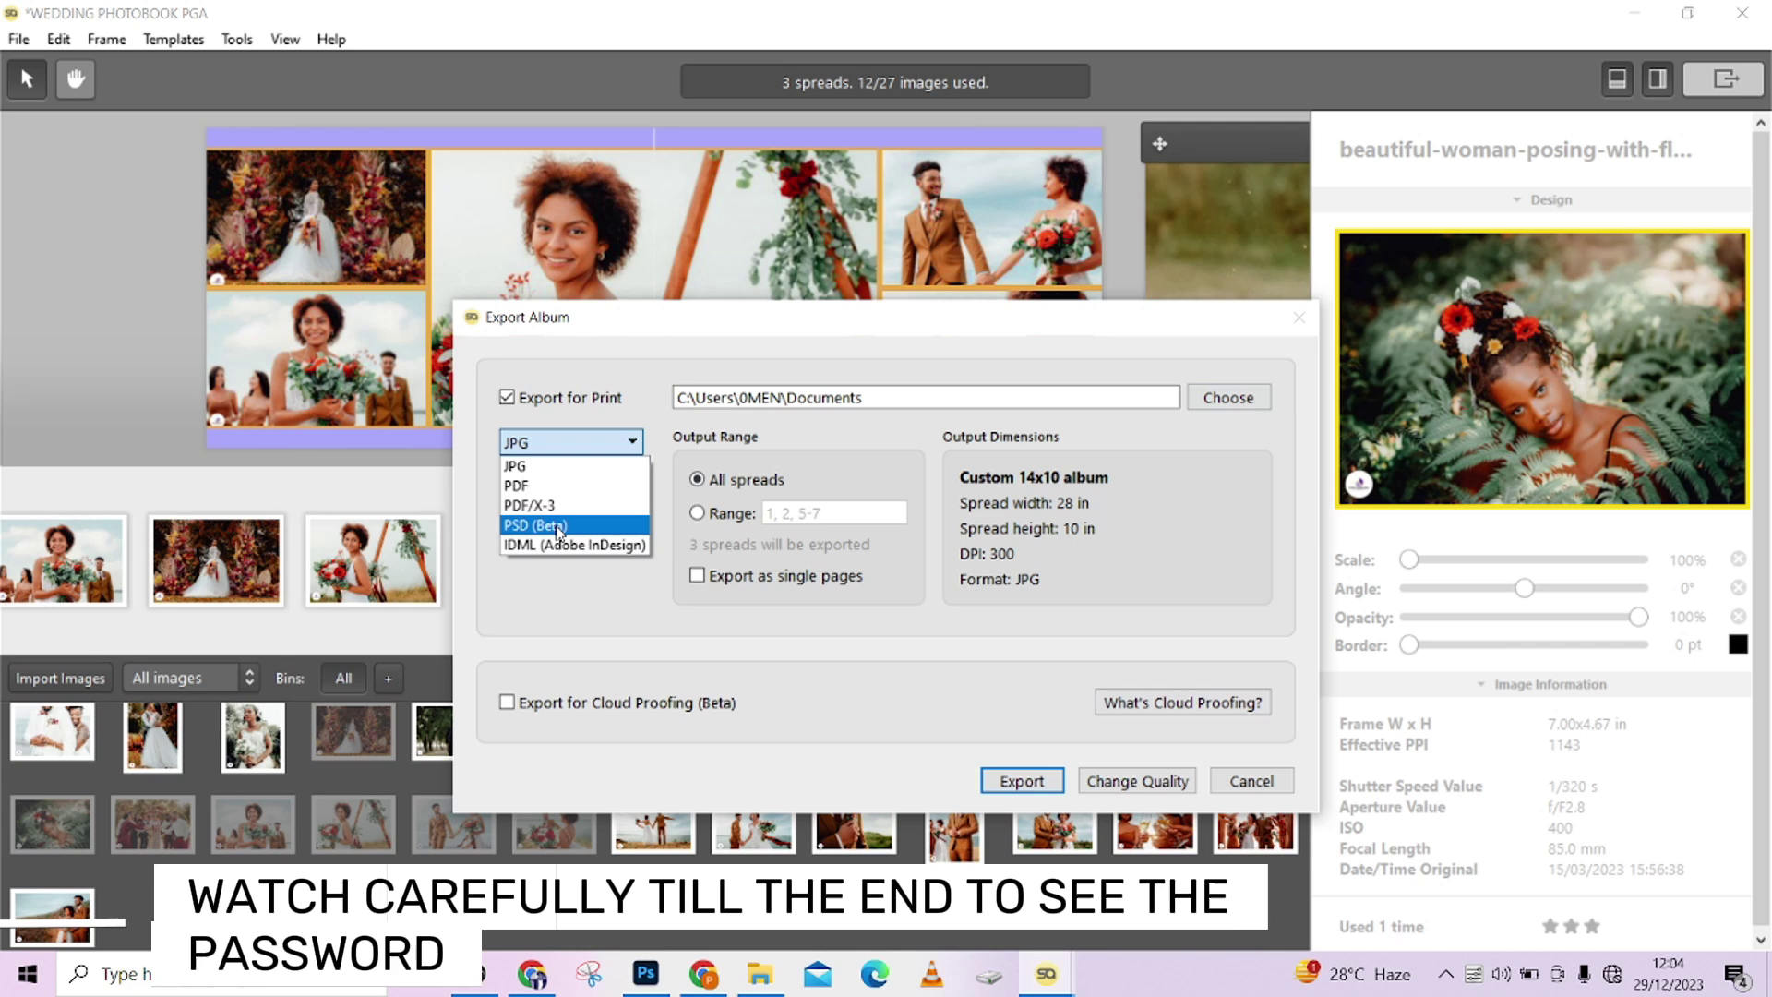
{"action": "left_click", "coordinate": [577, 448]}
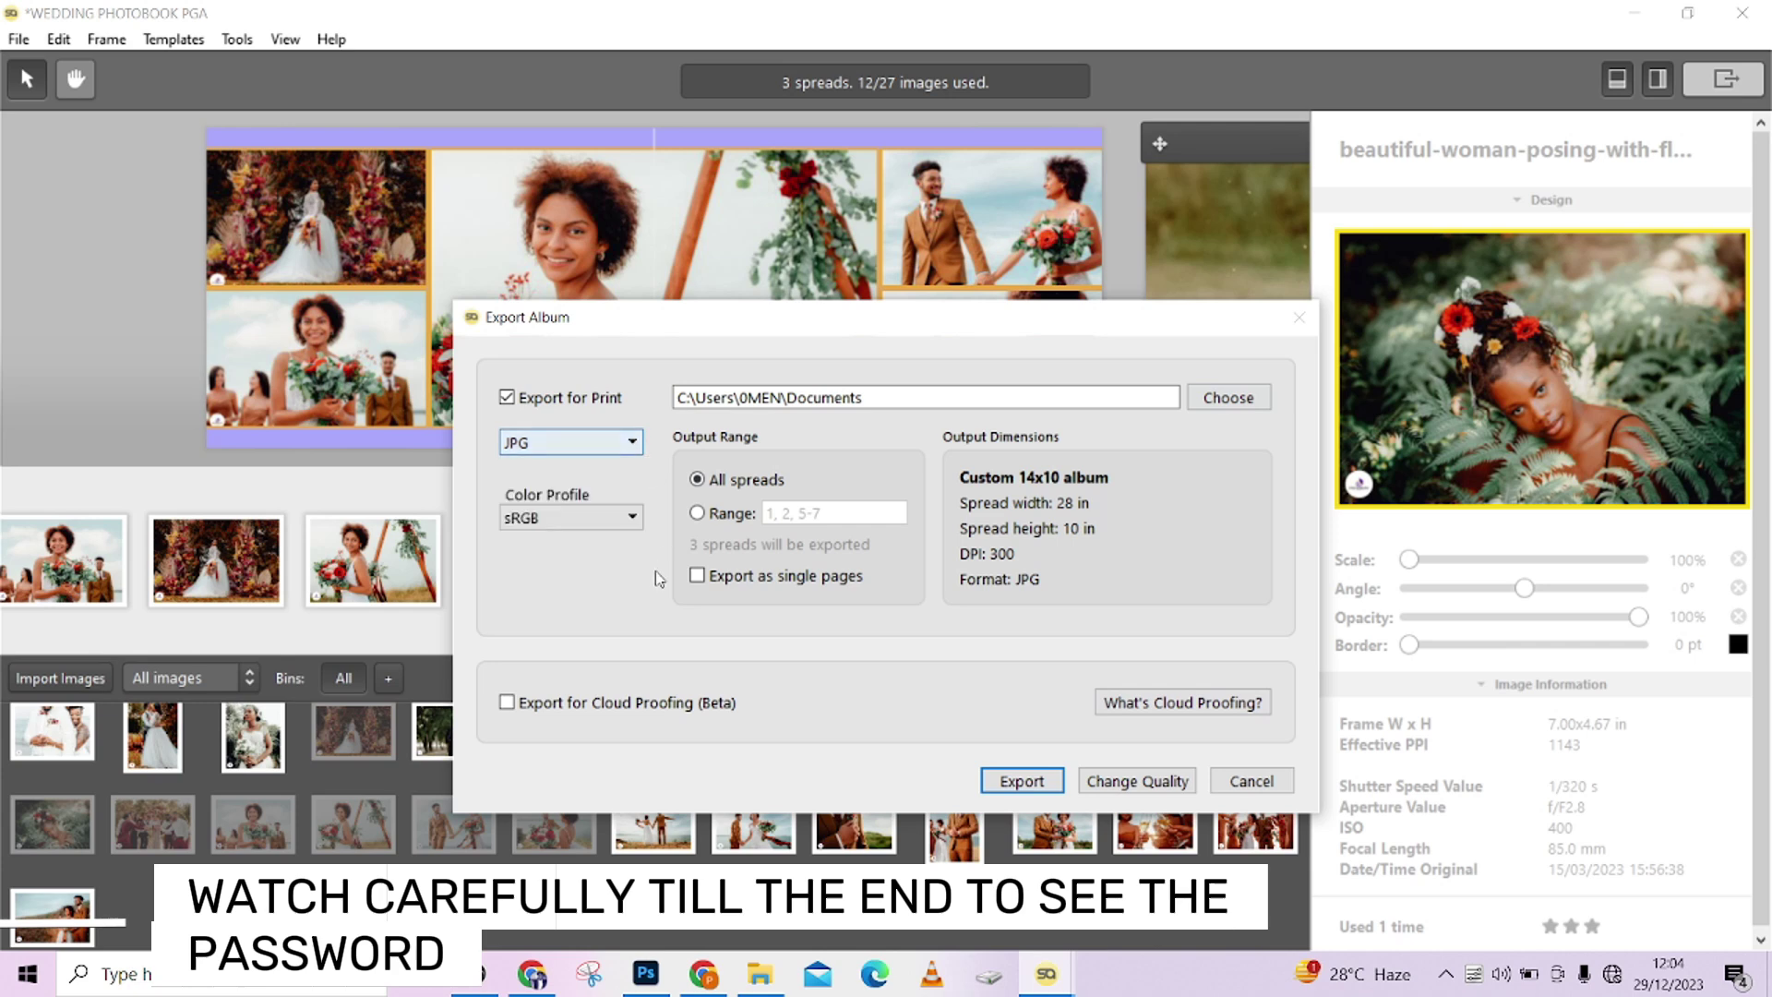
{"action": "left_click", "coordinate": [617, 517]}
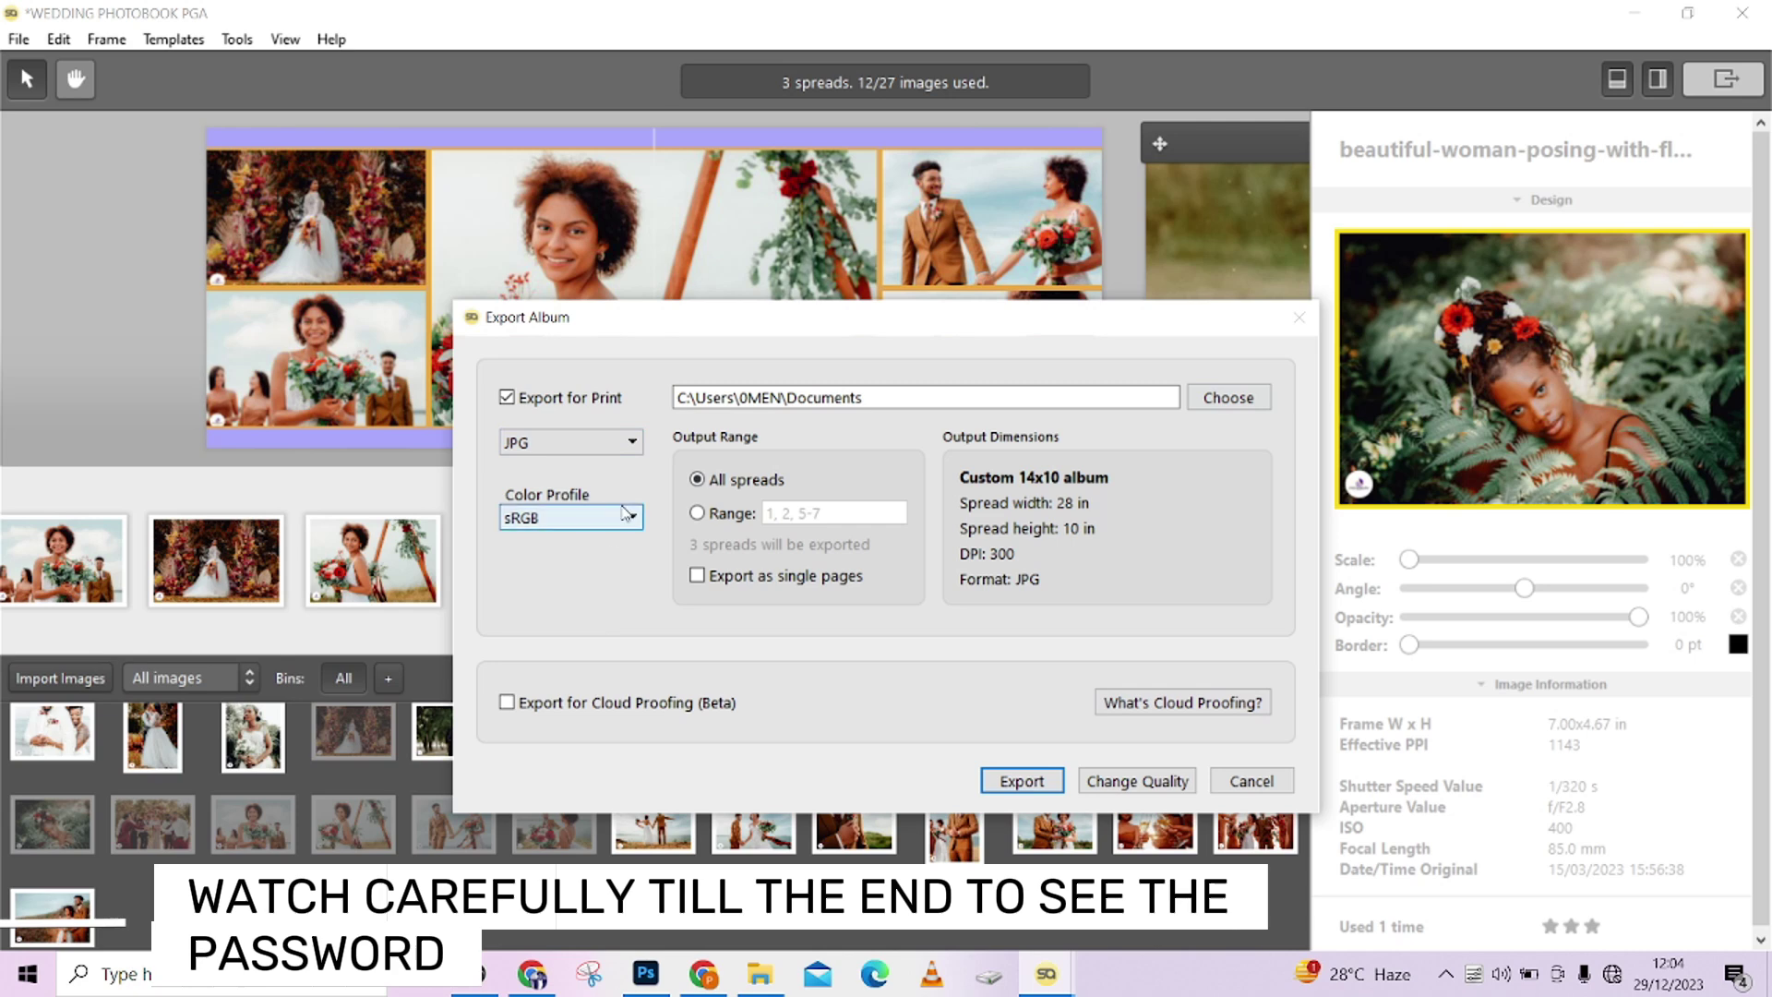
{"action": "left_click", "coordinate": [559, 523]}
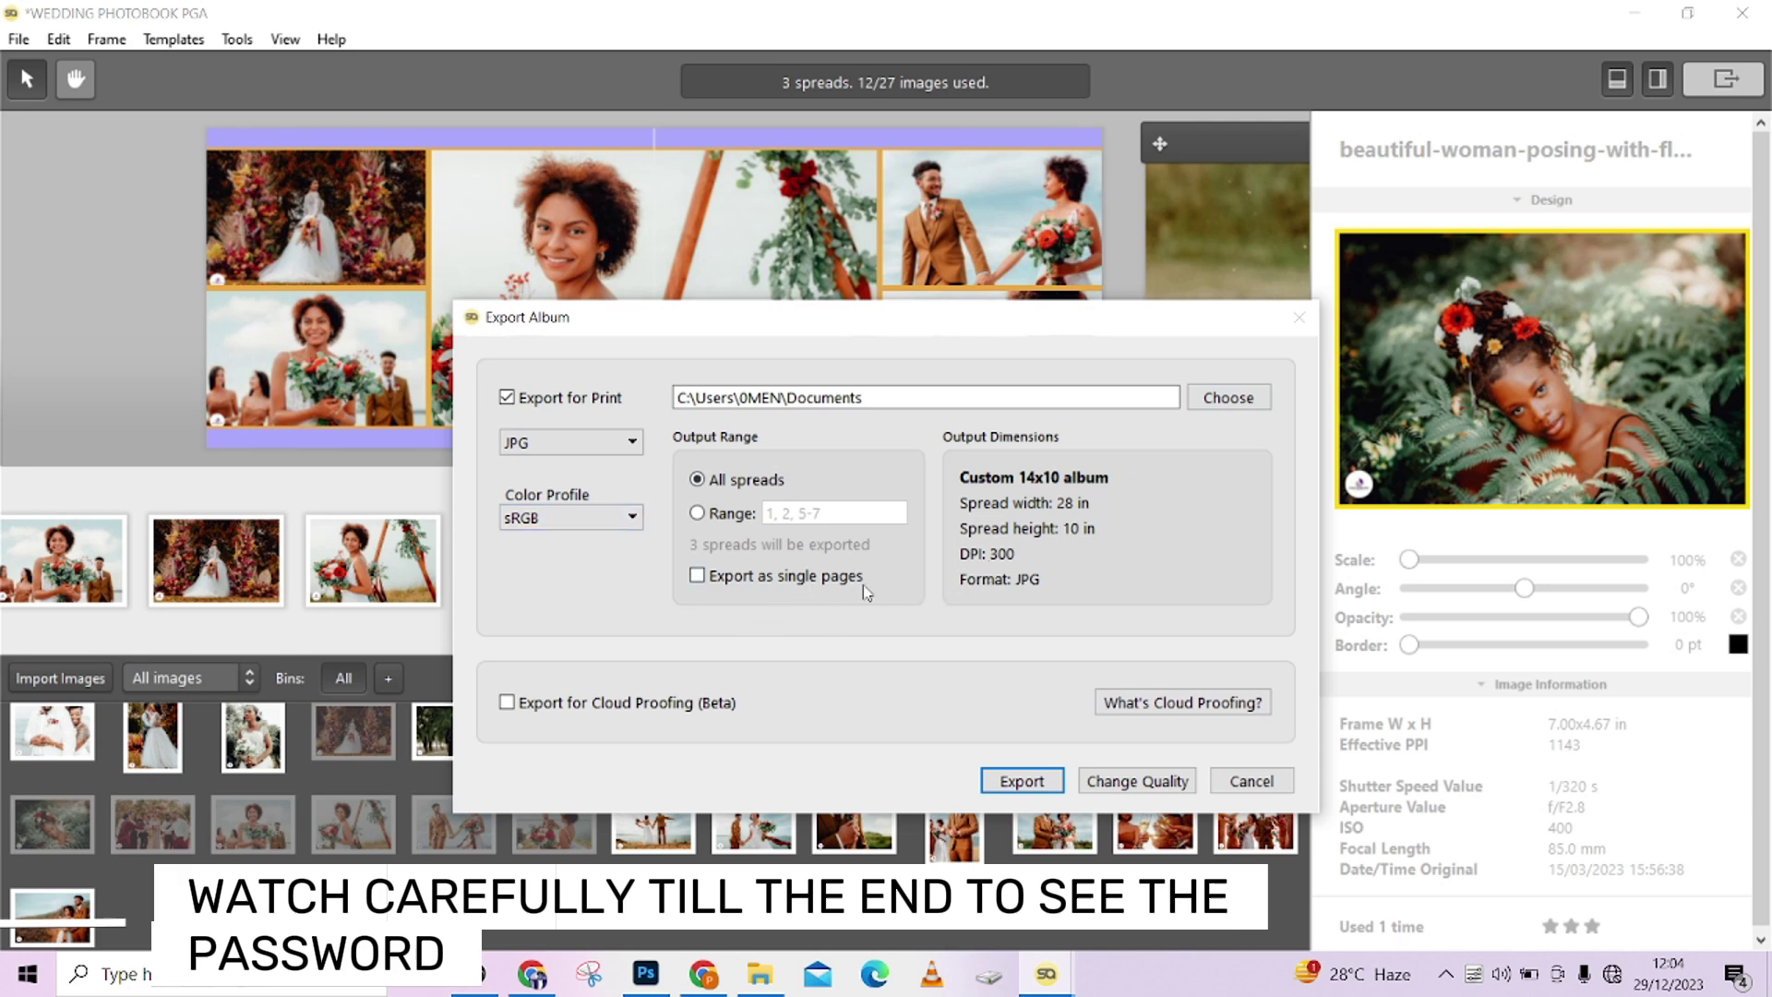
Step: Set the export image quality to JPEG output quality 100 with the Medium (recommended) sharpening preset
{"action": "left_click", "coordinate": [1134, 784]}
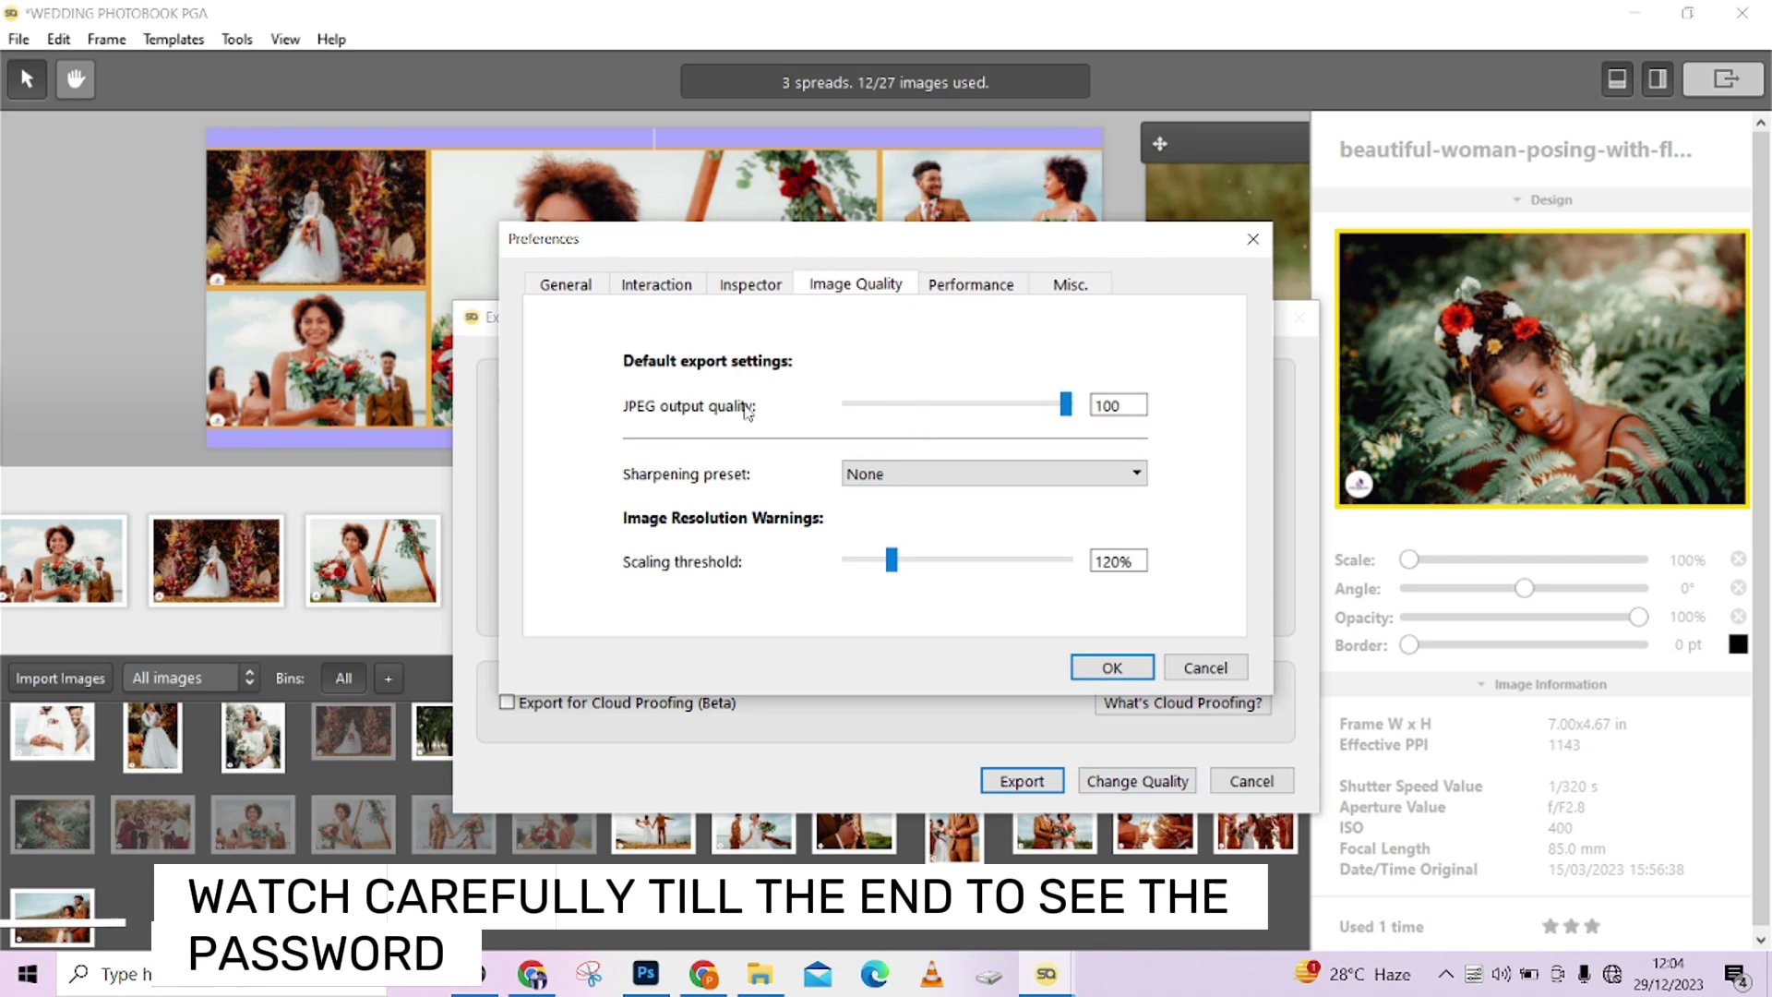
{"action": "left_click_drag", "start_coordinate": [1073, 409], "coordinate": [1160, 412]}
{"action": "left_click", "coordinate": [1116, 561]}
{"action": "left_click", "coordinate": [1003, 474]}
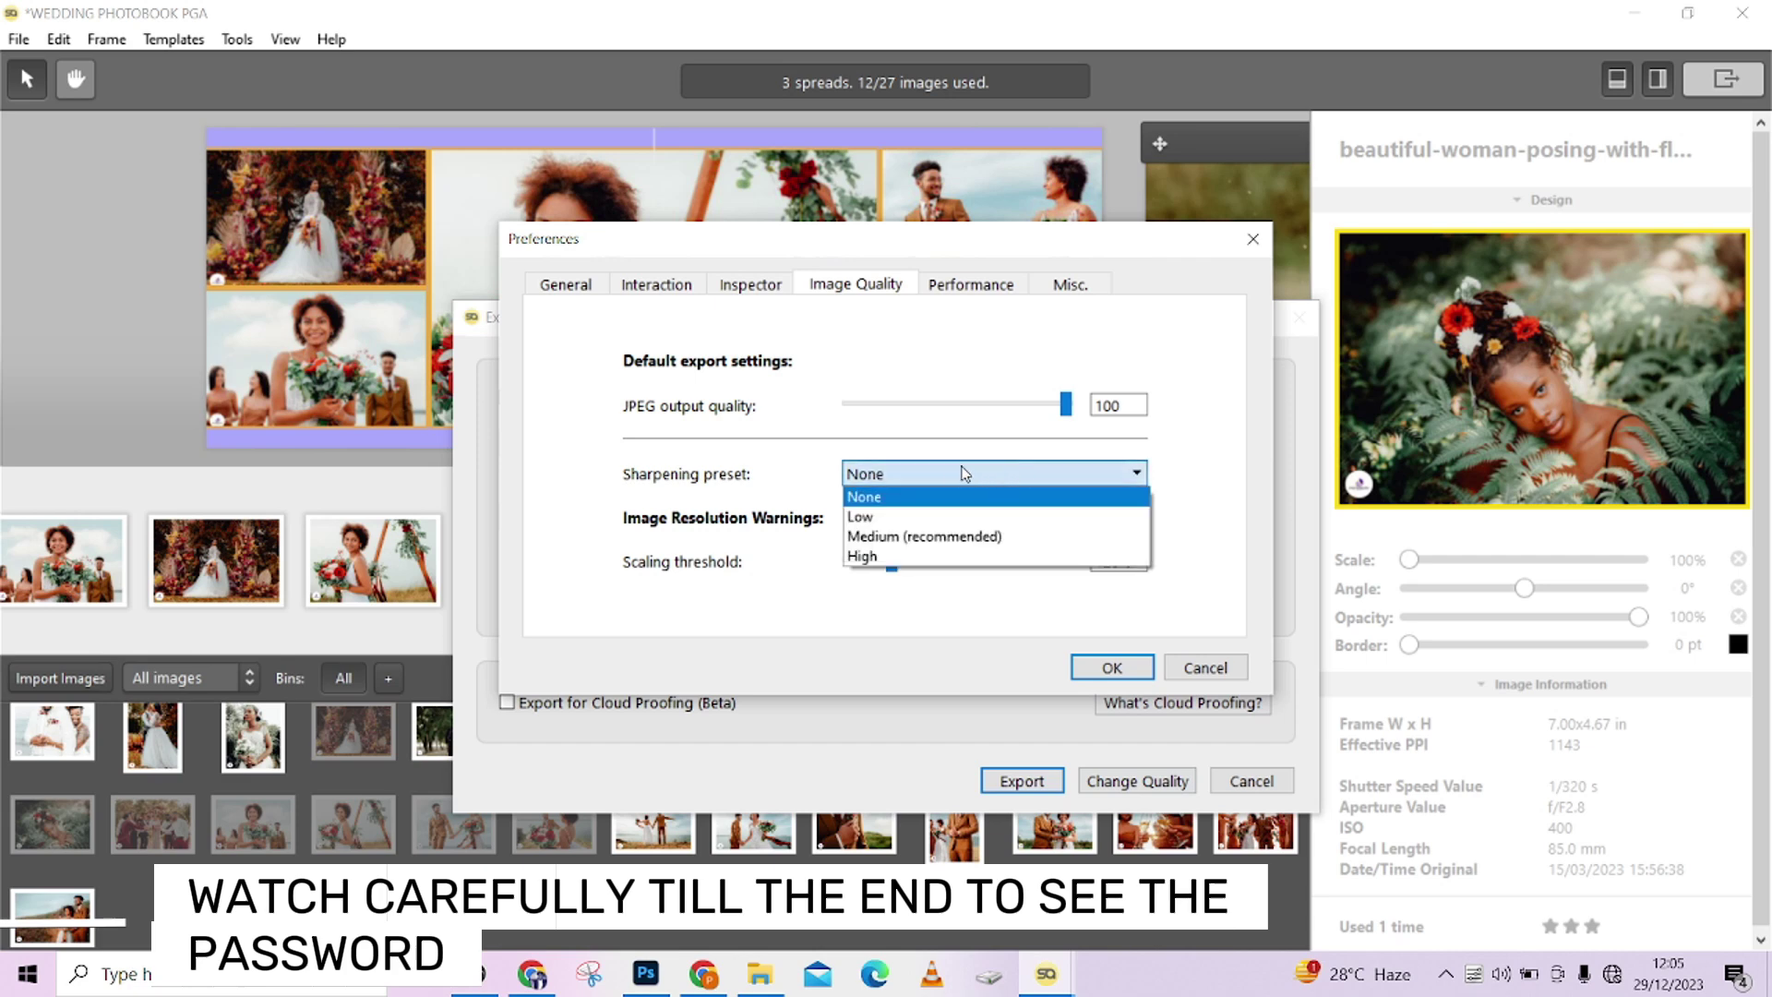
{"action": "left_click", "coordinate": [913, 543]}
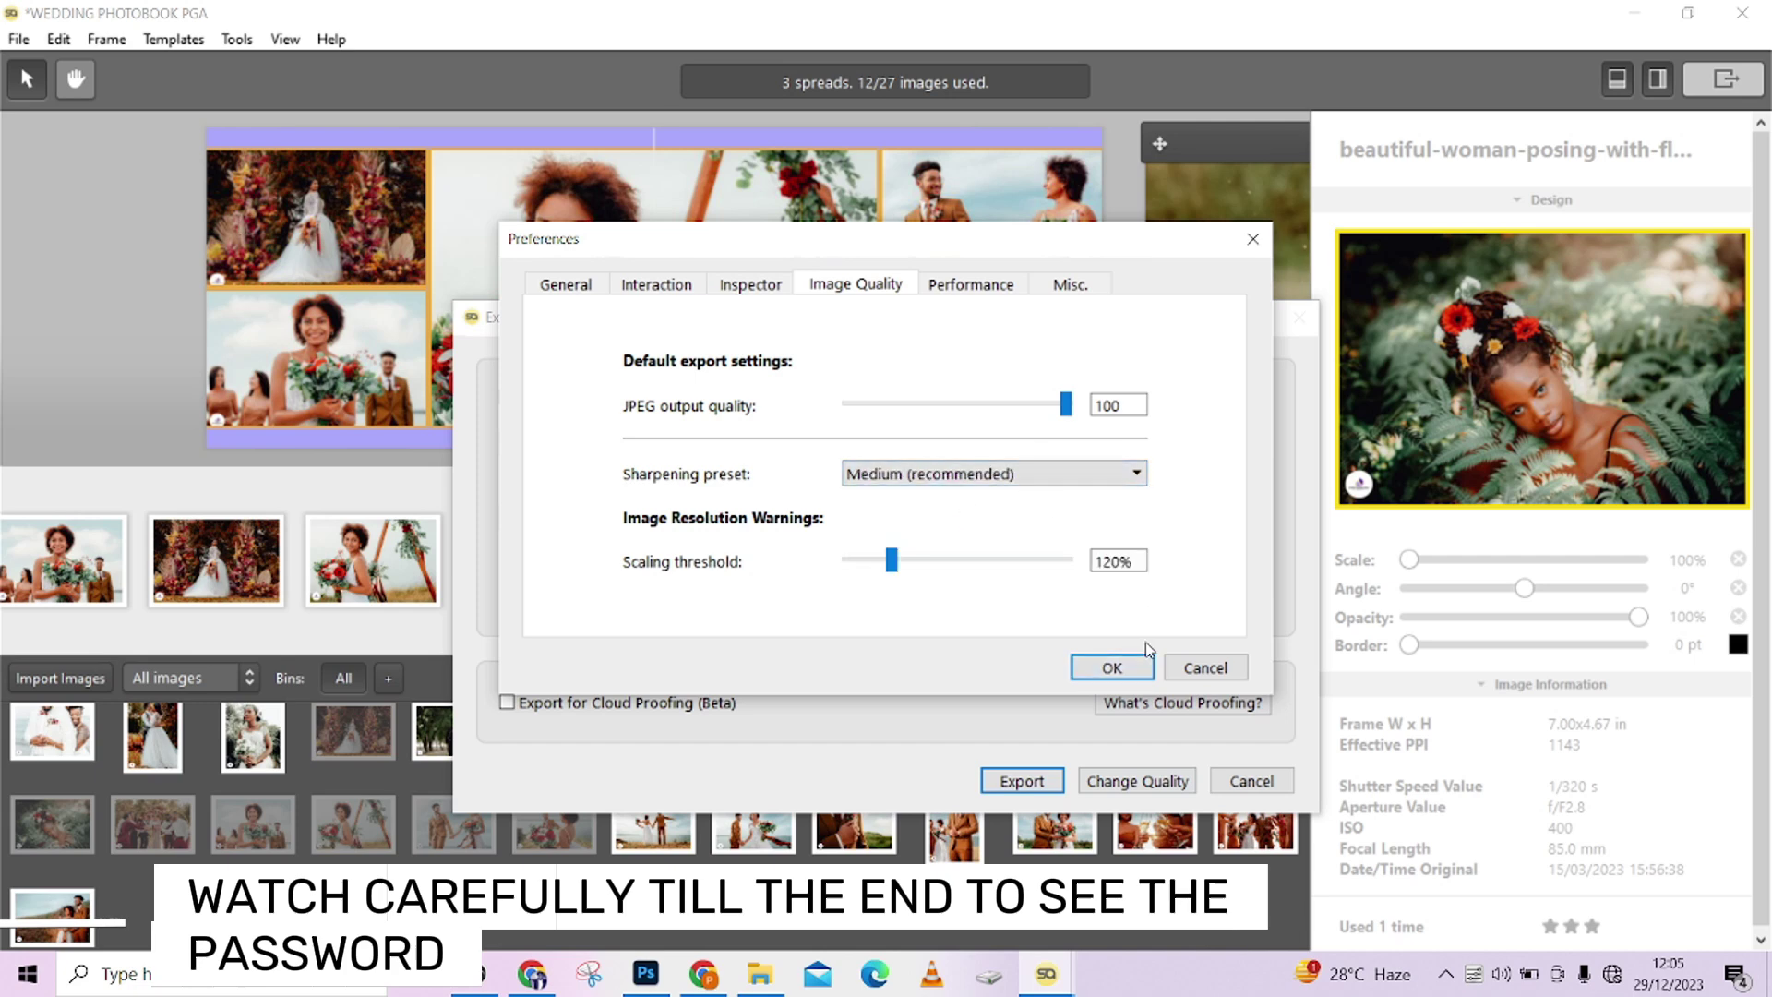
{"action": "left_click", "coordinate": [1114, 670]}
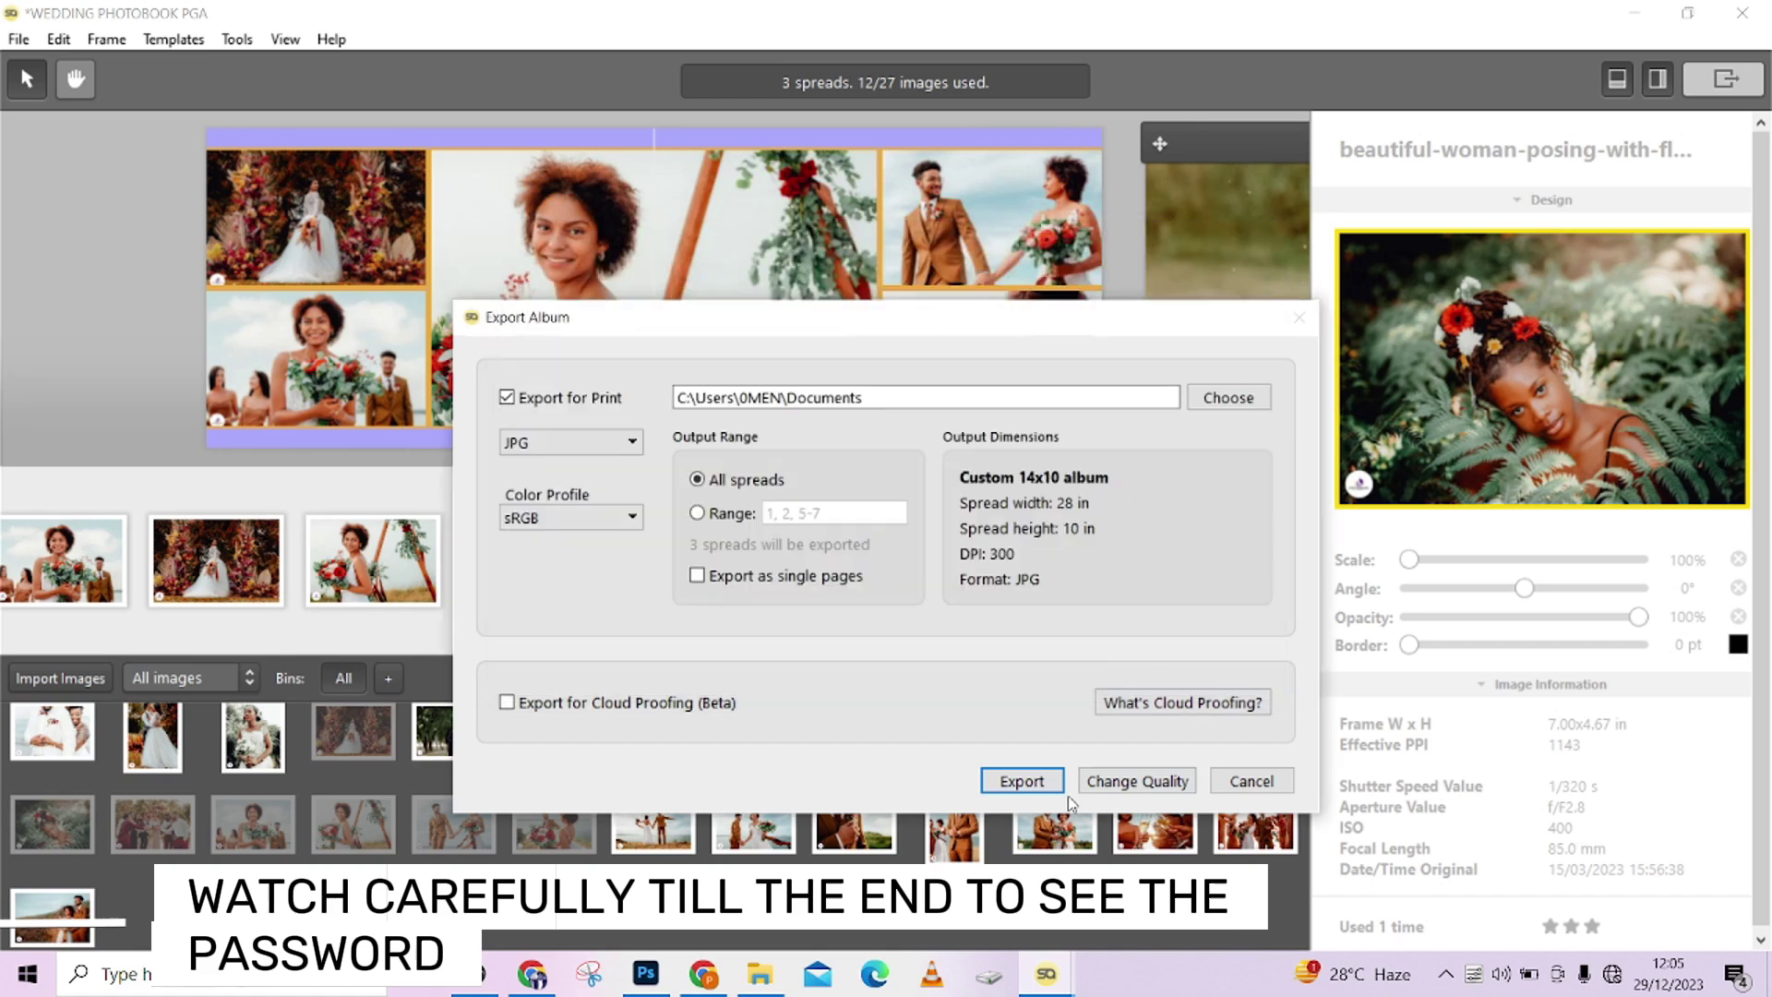
Step: Export all spreads as JPG files to the Documents folder and open the exported image WEDDING PHOTOBOOK PGA_1
{"action": "left_click", "coordinate": [1021, 787]}
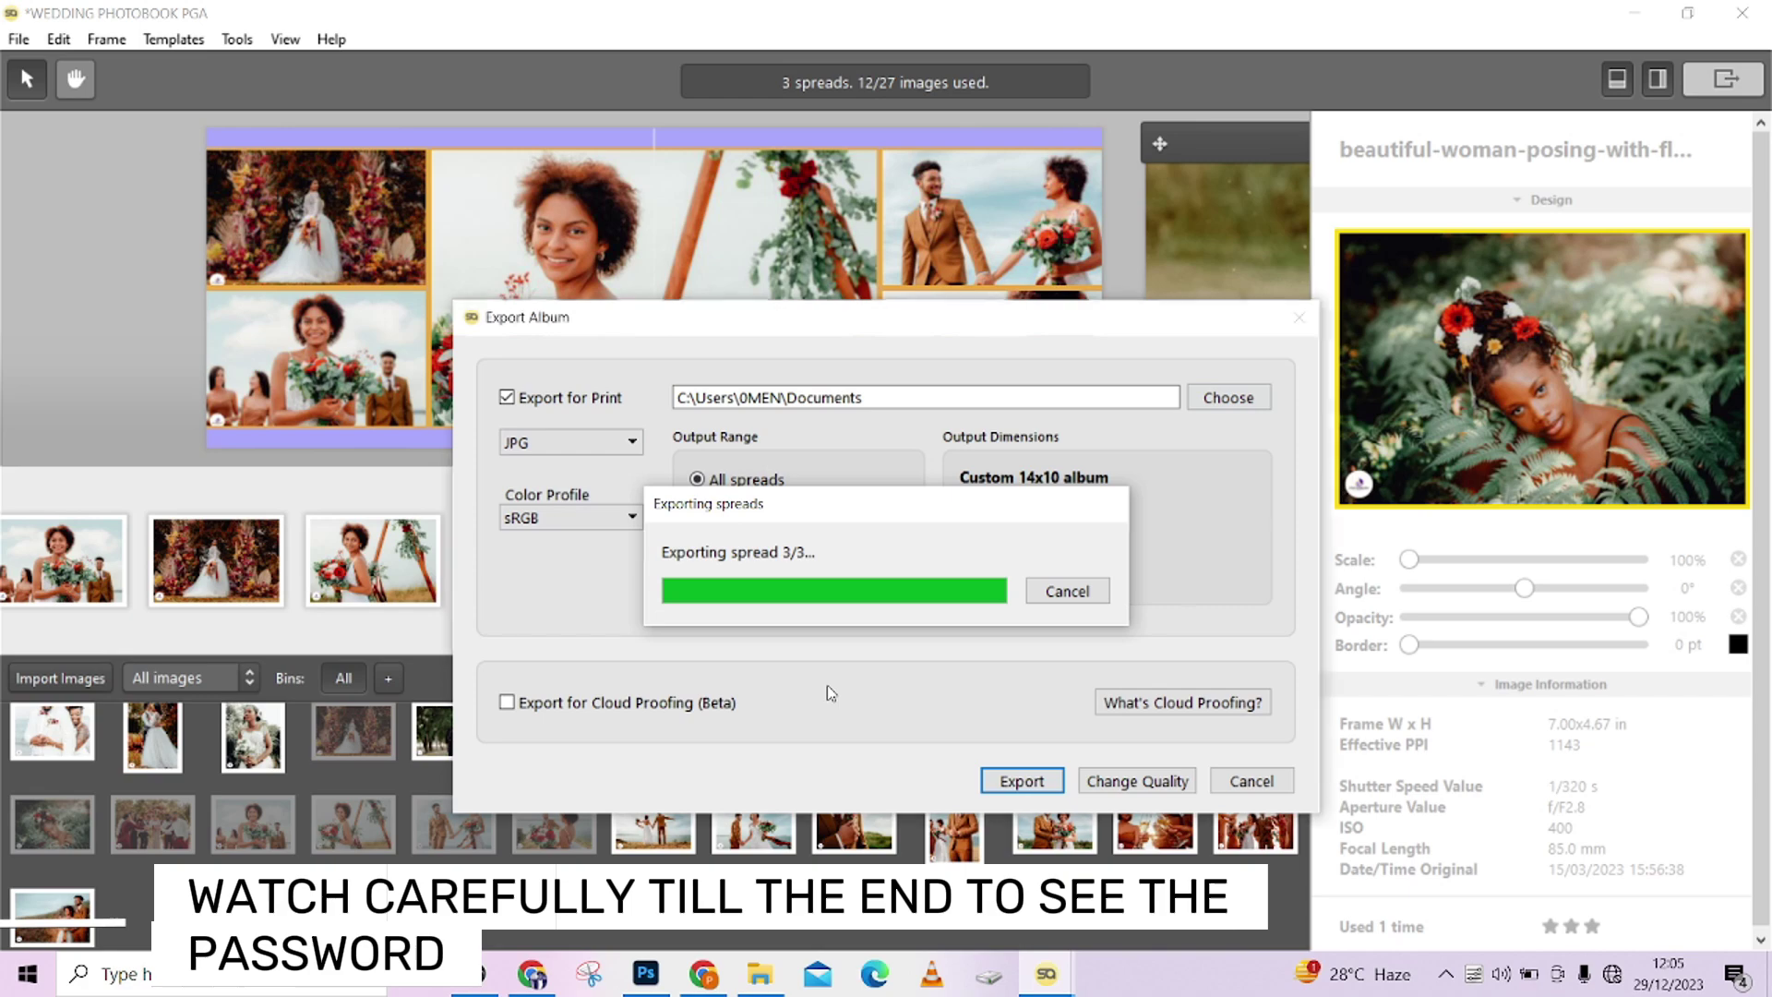
{"action": "left_click", "coordinate": [960, 523]}
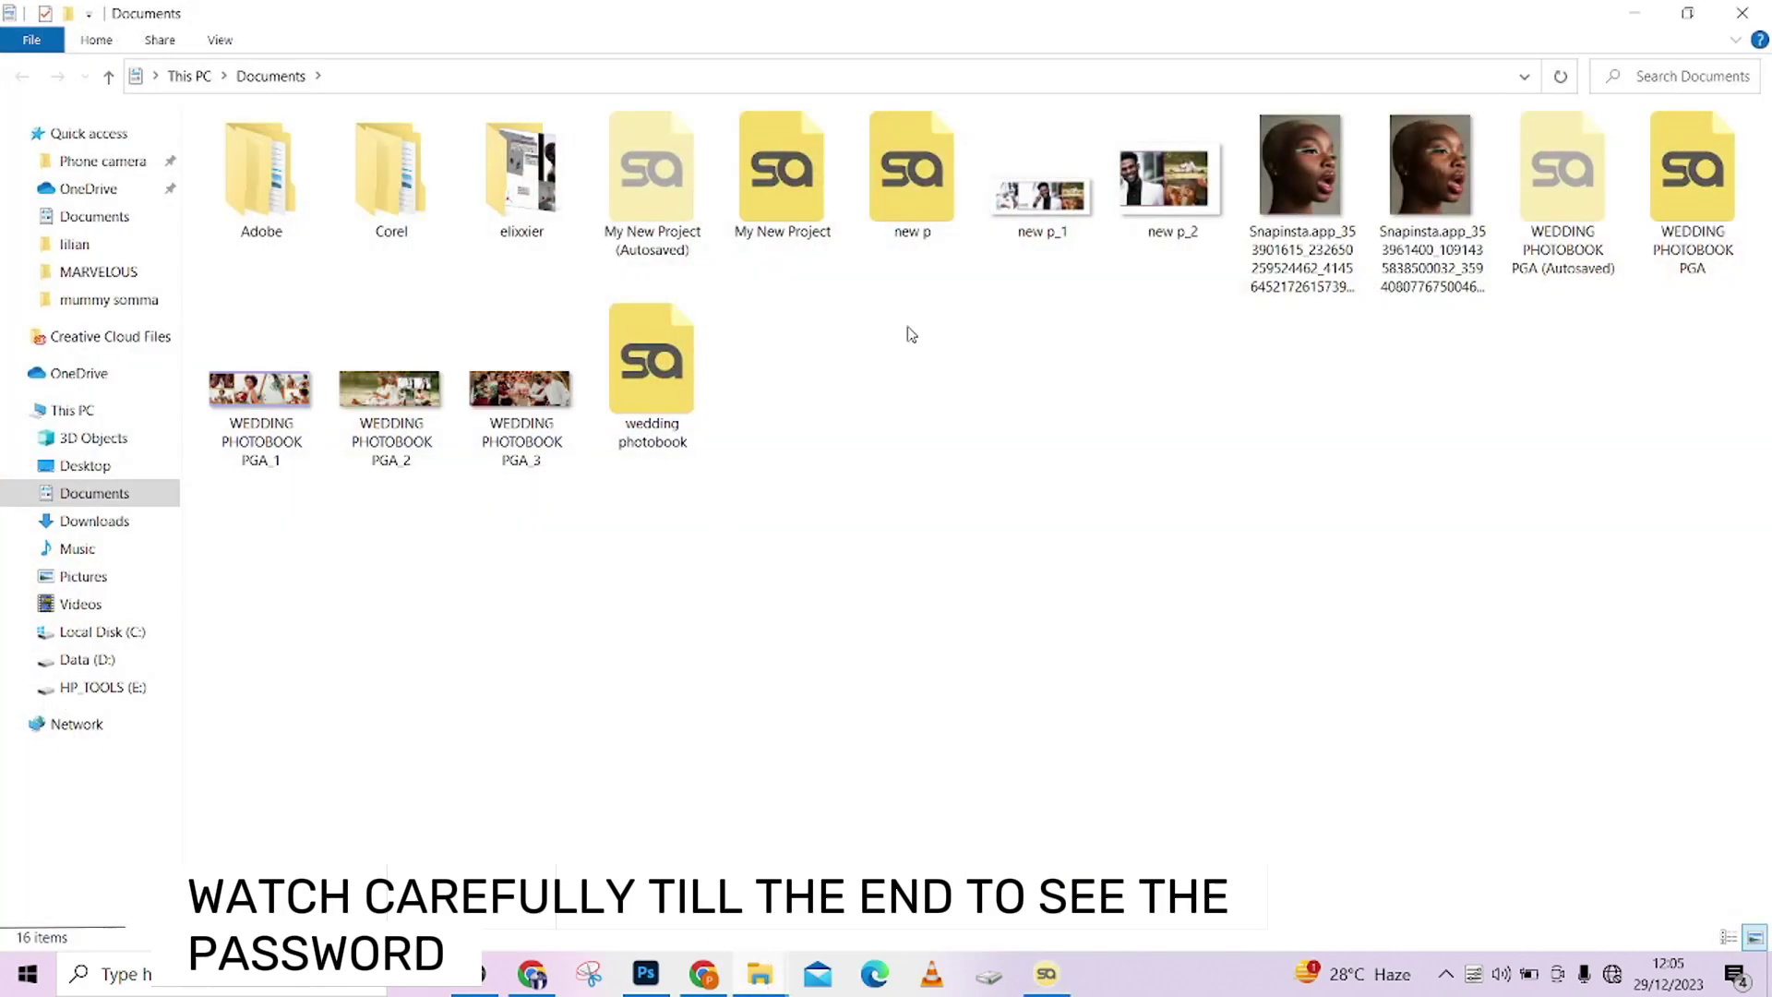
{"action": "double_click", "coordinate": [261, 388]}
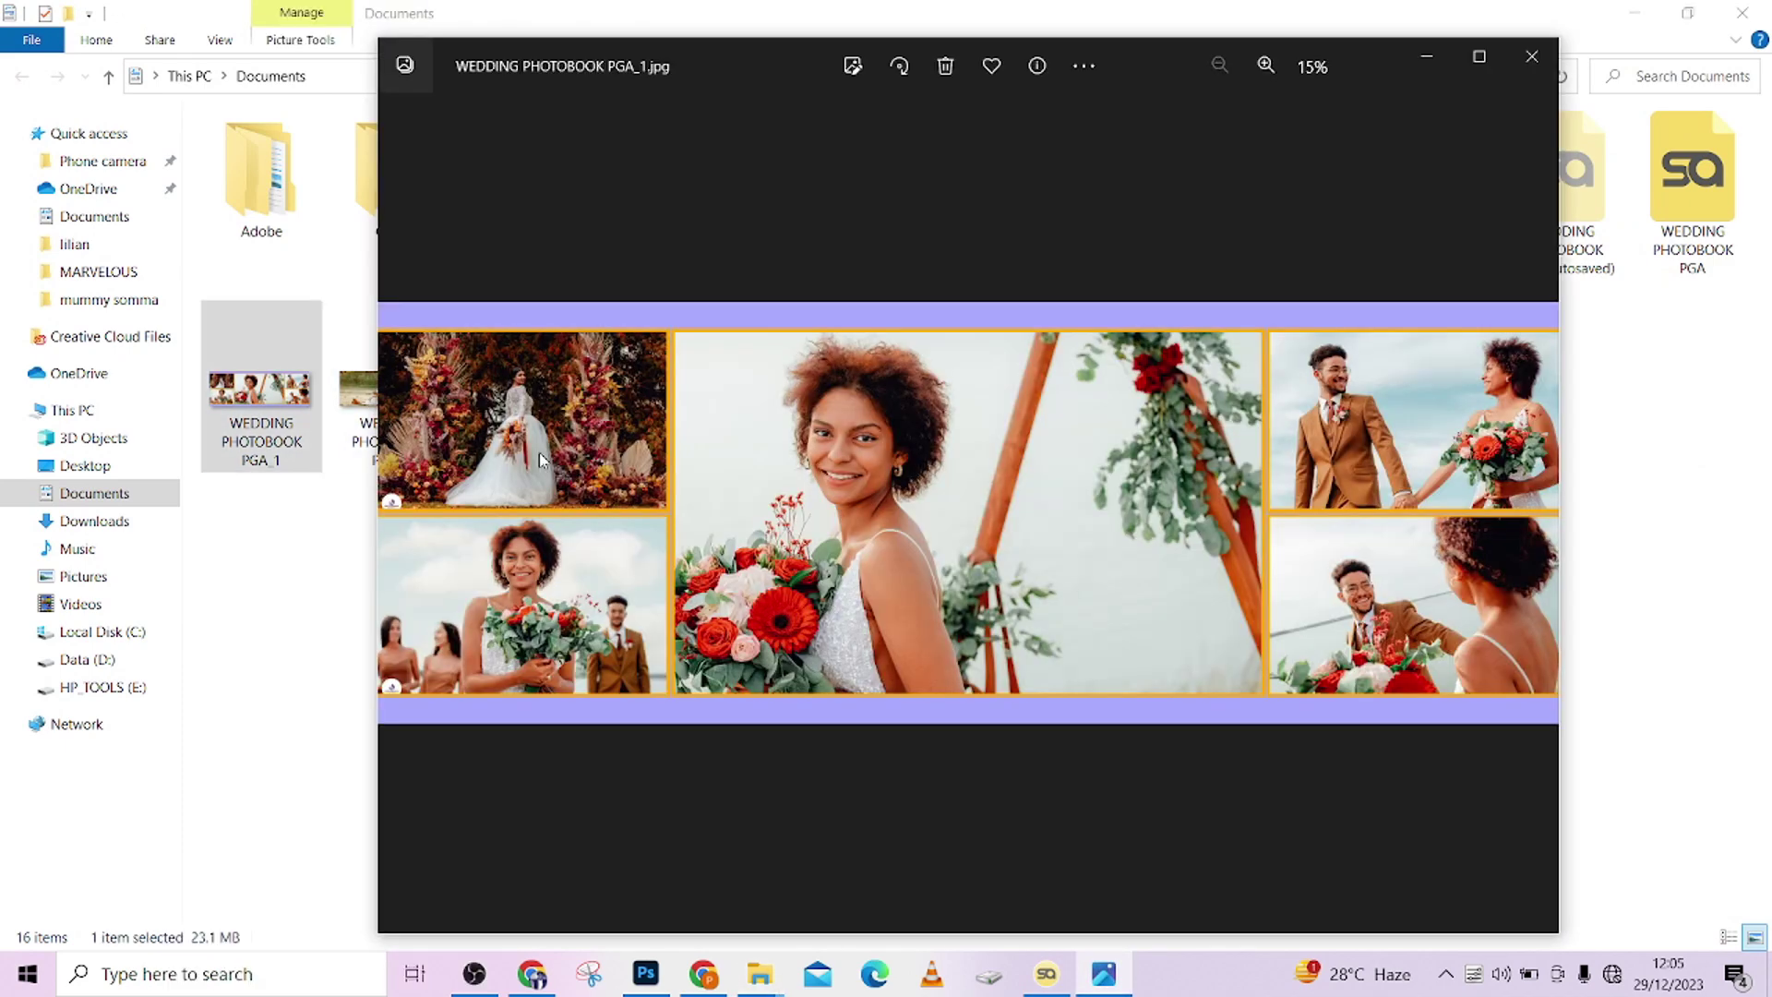
Step: Examine the three exported spread images, checking the bride's portrait in WEDDING PHOTOBOOK PGA_1 up close
{"action": "scroll", "coordinate": [539, 452], "scroll_direction": "down", "scroll_amount": 1}
{"action": "scroll", "coordinate": [541, 459], "scroll_direction": "down", "scroll_amount": 1}
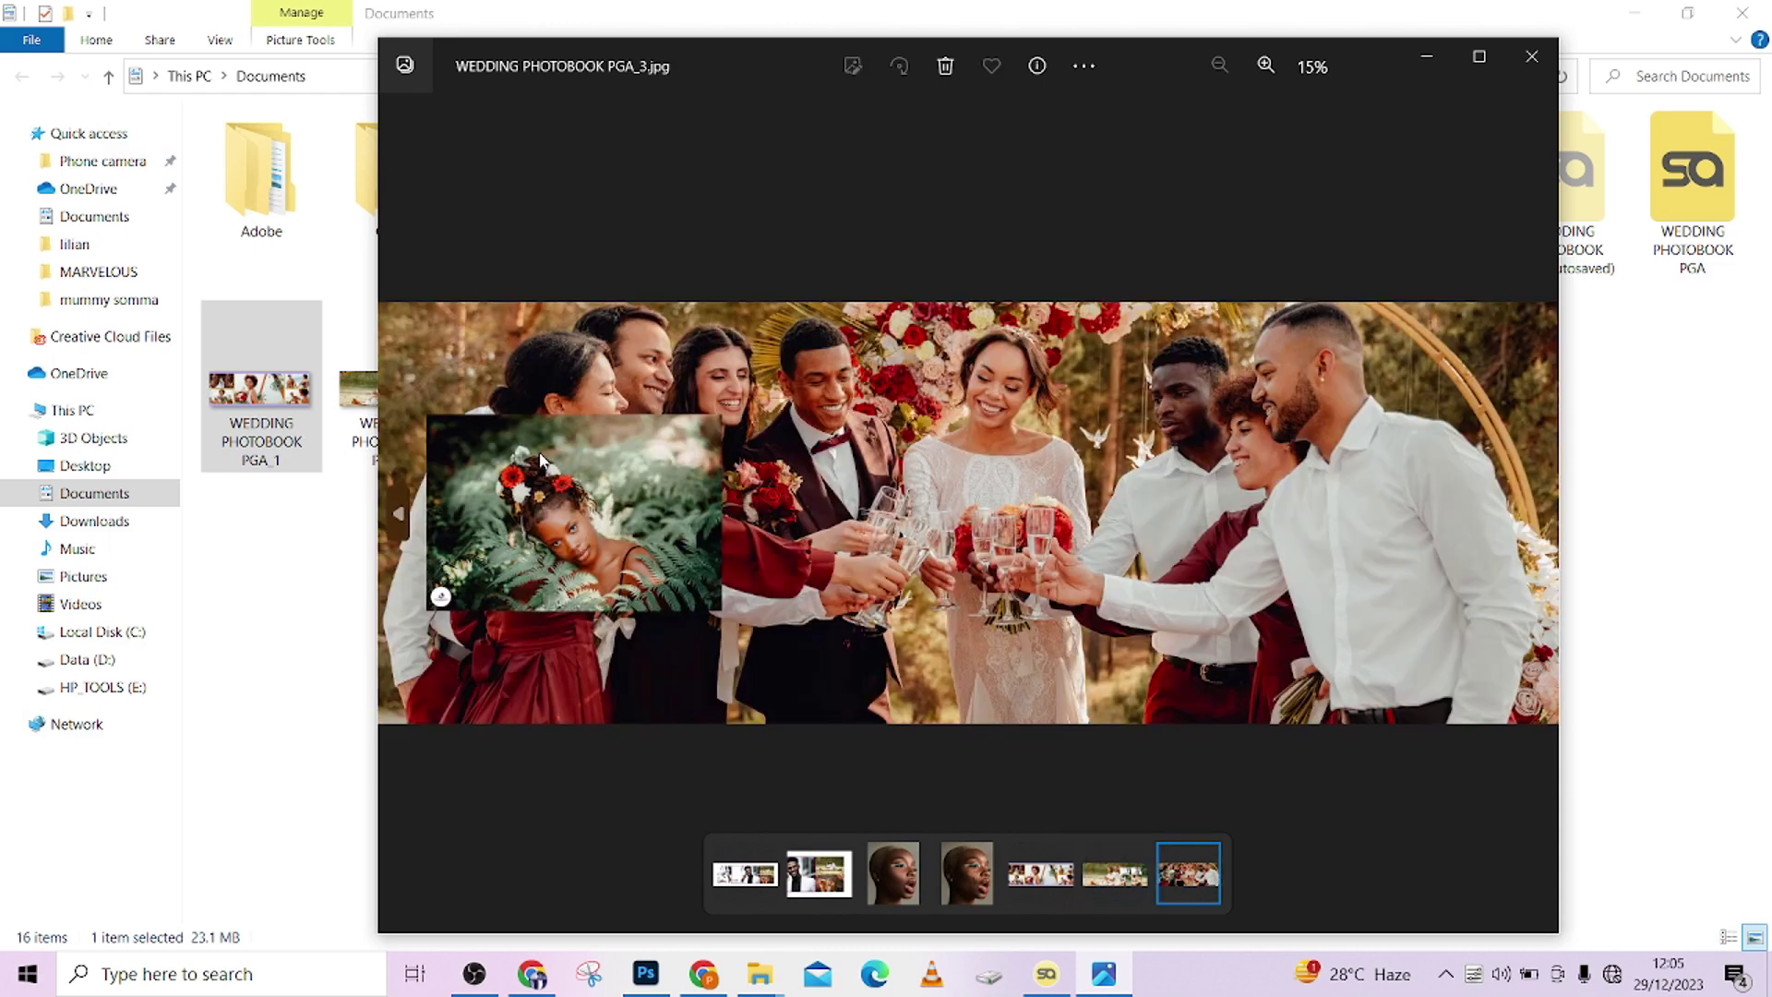
{"action": "scroll", "coordinate": [541, 458], "scroll_direction": "up", "scroll_amount": 2}
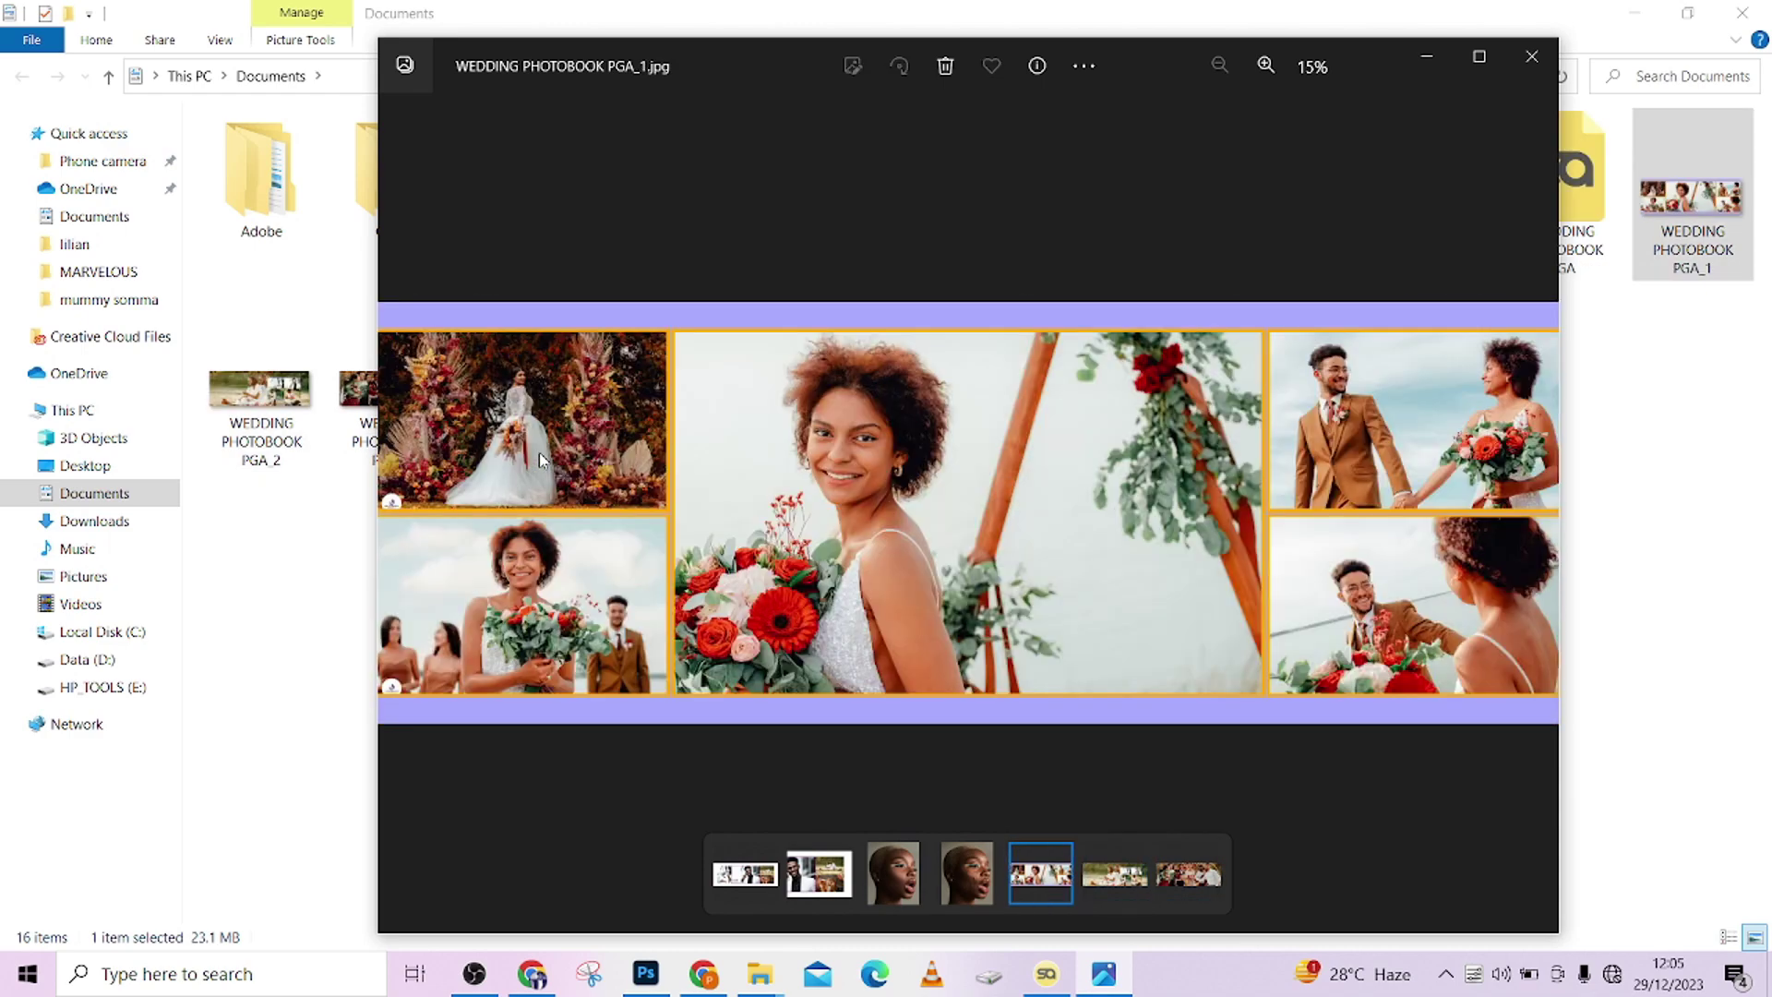
{"action": "scroll", "coordinate": [539, 452], "scroll_direction": "down", "scroll_amount": 1}
{"action": "scroll", "coordinate": [539, 453], "scroll_direction": "up", "scroll_amount": 1}
{"action": "scroll", "coordinate": [539, 452], "scroll_direction": "down", "scroll_amount": 1}
{"action": "scroll", "coordinate": [539, 452], "scroll_direction": "up", "scroll_amount": 1}
{"action": "scroll", "coordinate": [776, 467], "scroll_direction": "up", "scroll_amount": 1}
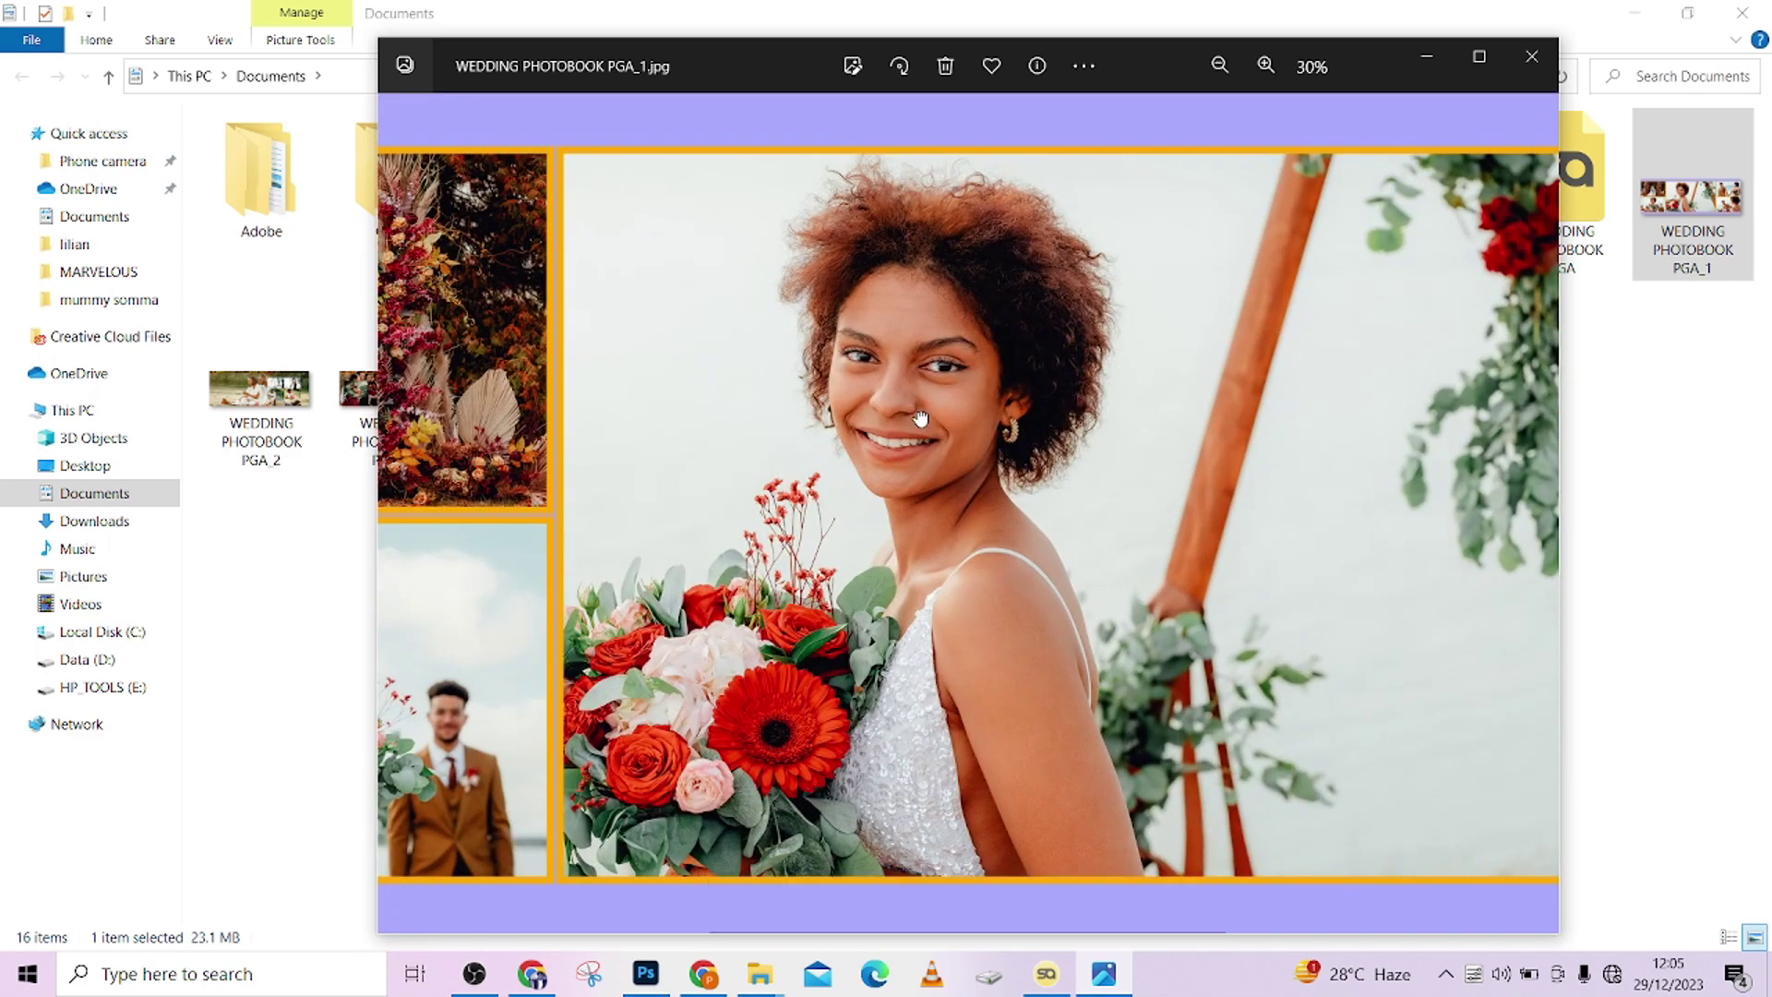
{"action": "scroll", "coordinate": [920, 420], "scroll_direction": "down", "scroll_amount": 1}
{"action": "scroll", "coordinate": [919, 416], "scroll_direction": "down", "scroll_amount": 1}
{"action": "scroll", "coordinate": [917, 408], "scroll_direction": "up", "scroll_amount": 2}
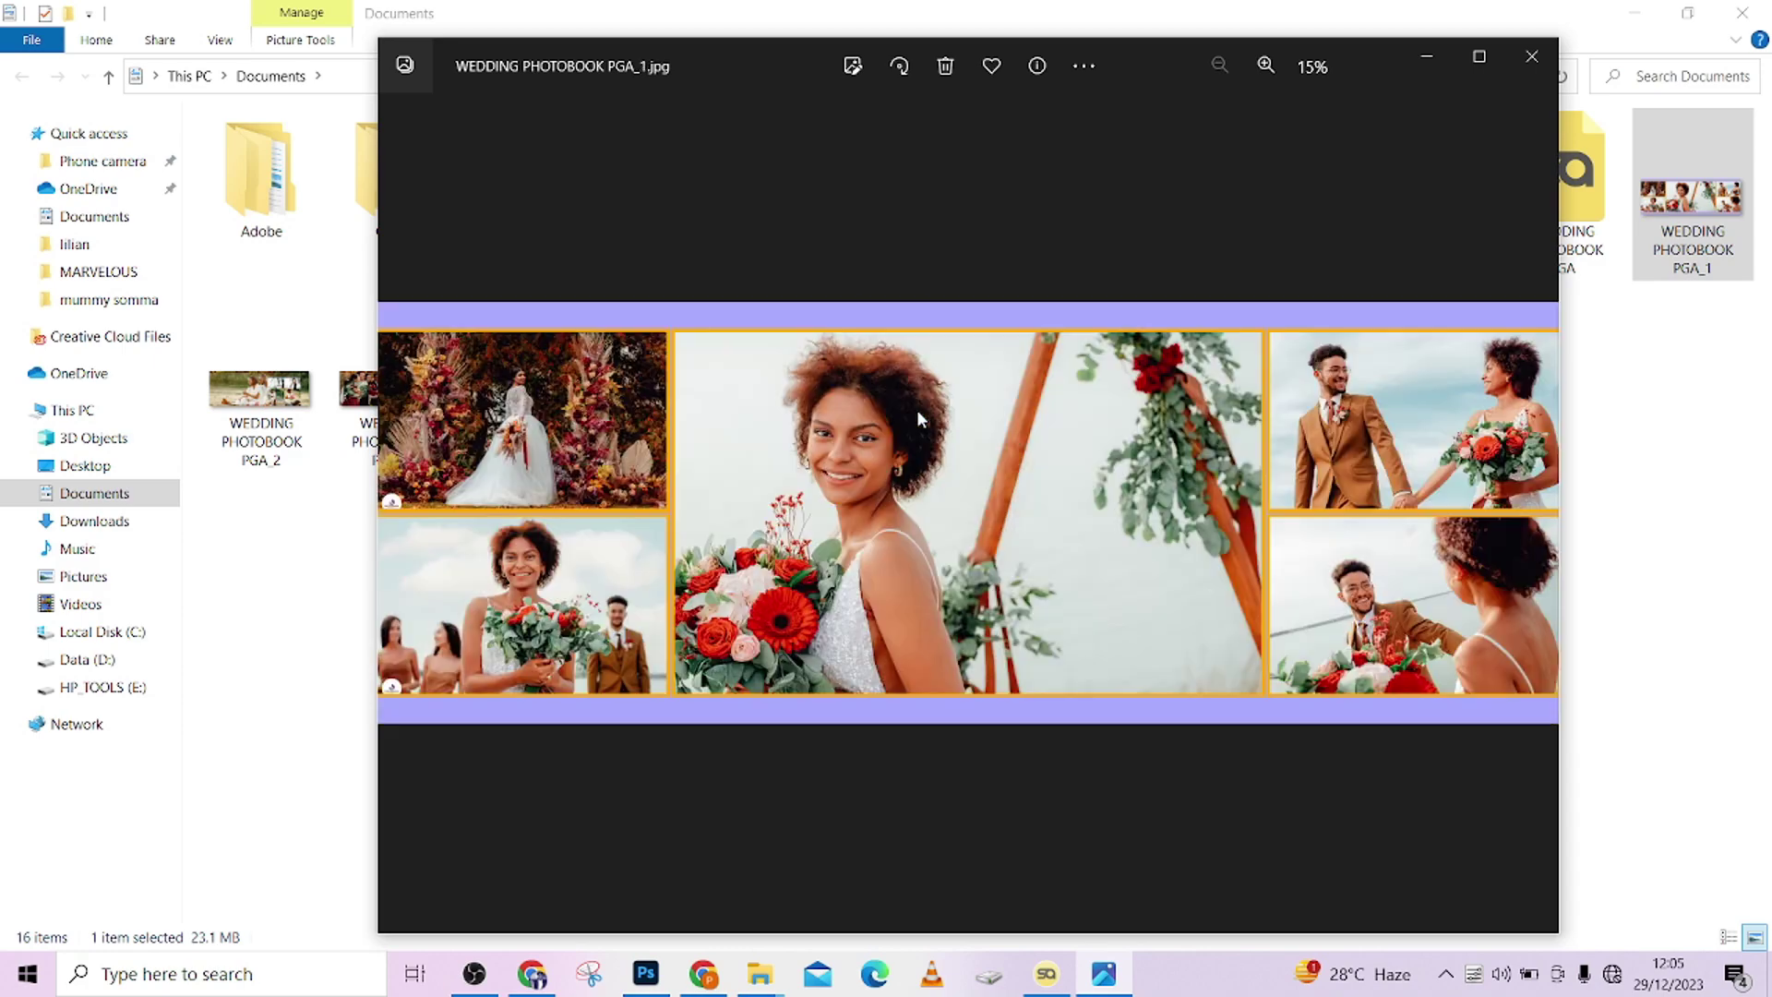
{"action": "scroll", "coordinate": [916, 408], "scroll_direction": "down", "scroll_amount": 3}
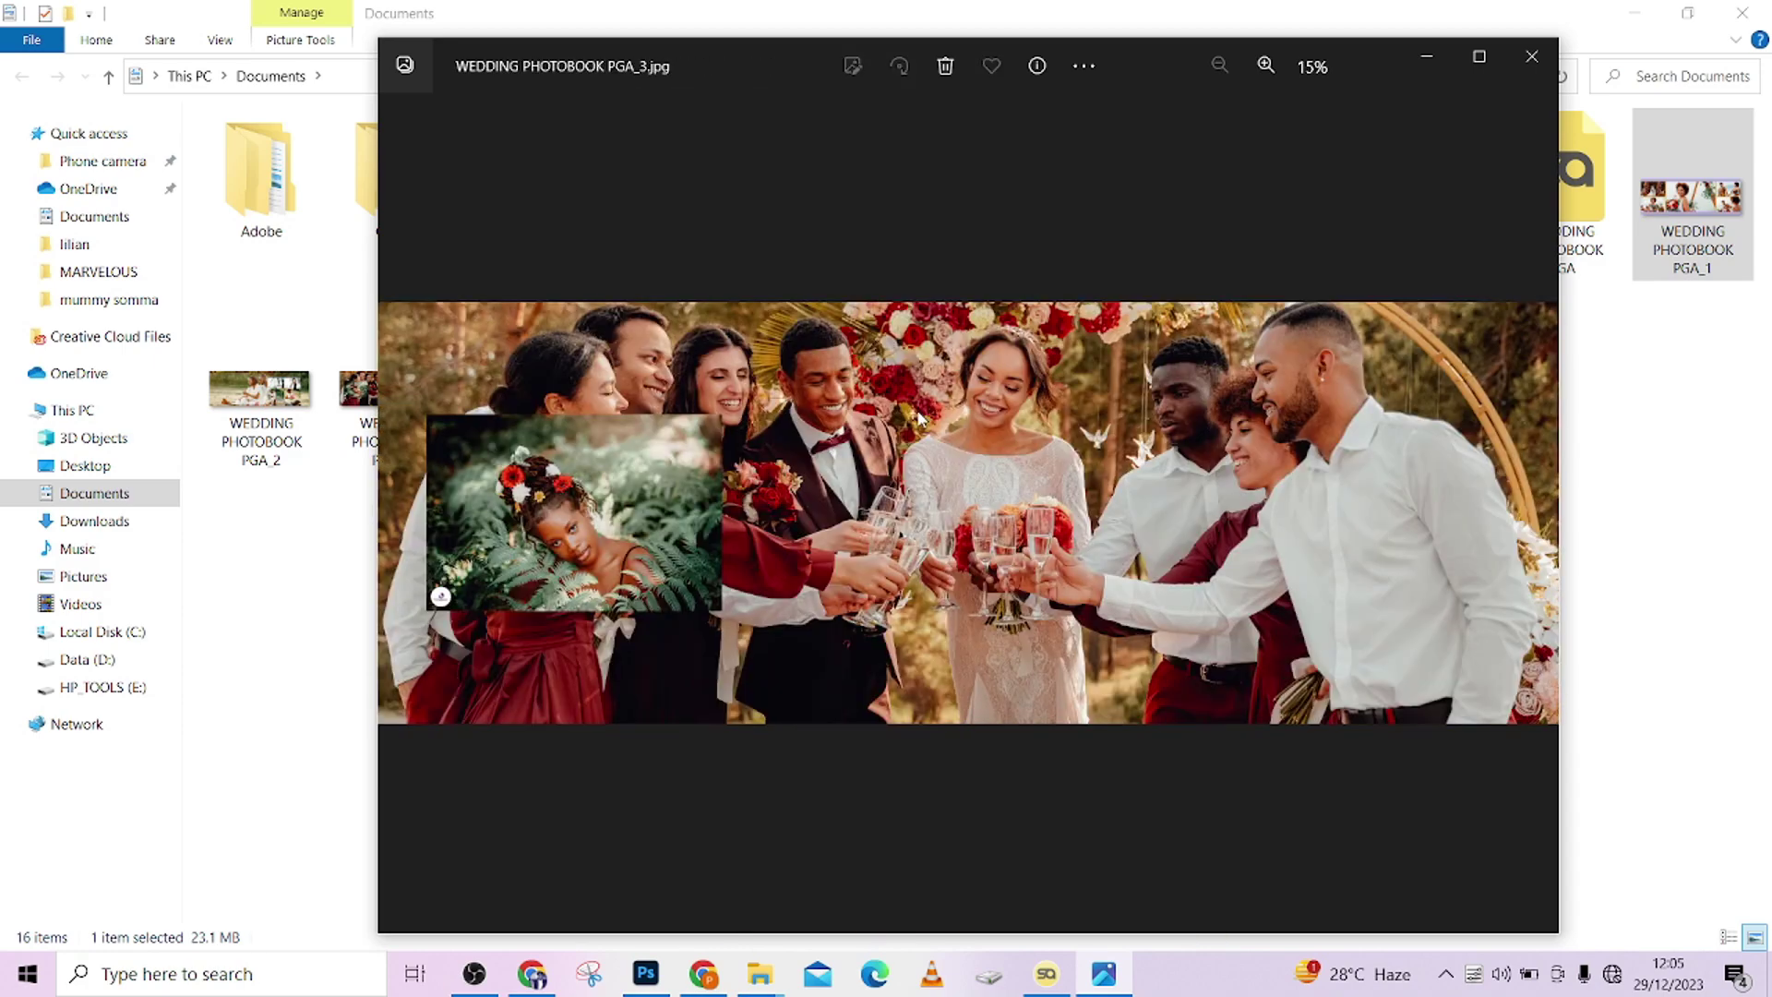
{"action": "scroll", "coordinate": [916, 408], "scroll_direction": "up", "scroll_amount": 2}
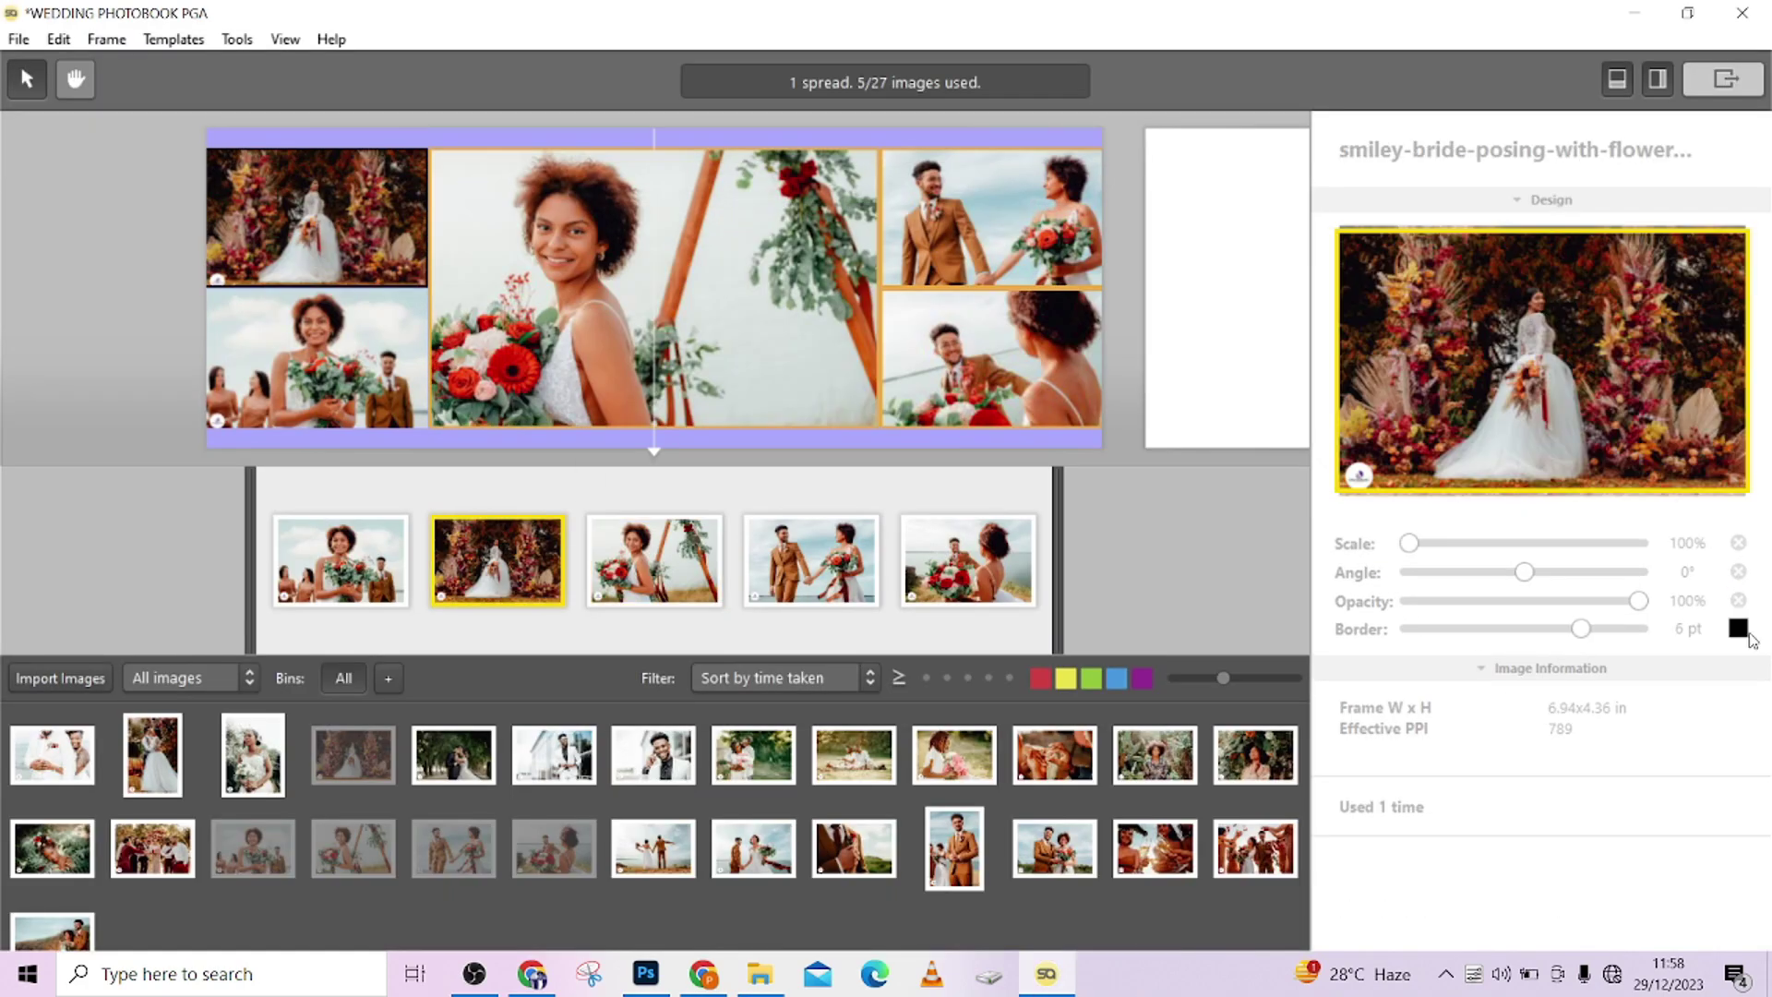